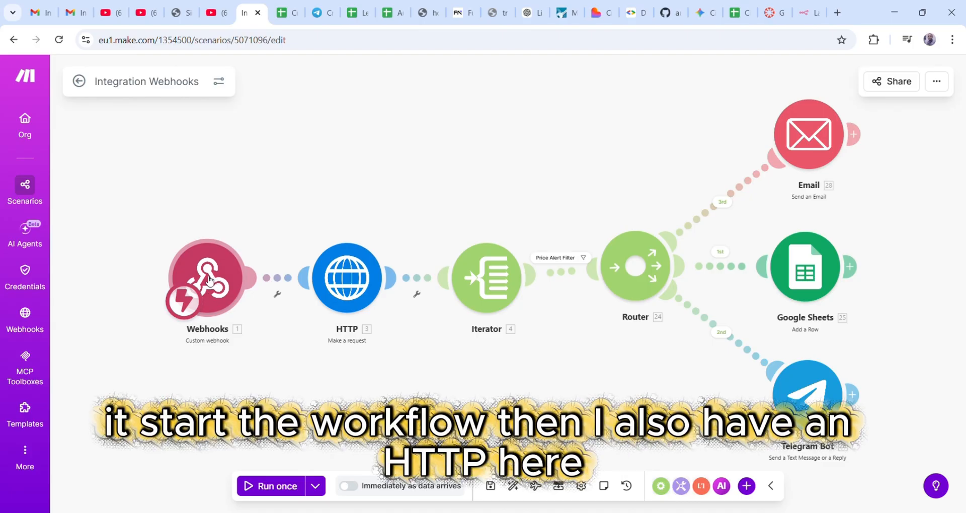
# - Review the existing scenario's HTTP request and Price Alert Filter settings
pyautogui.click(346, 284)
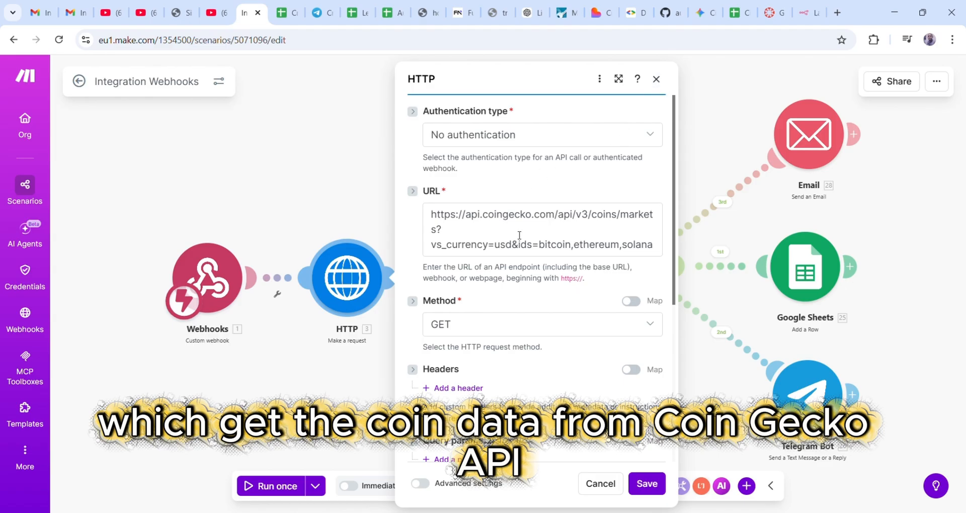
pyautogui.click(656, 79)
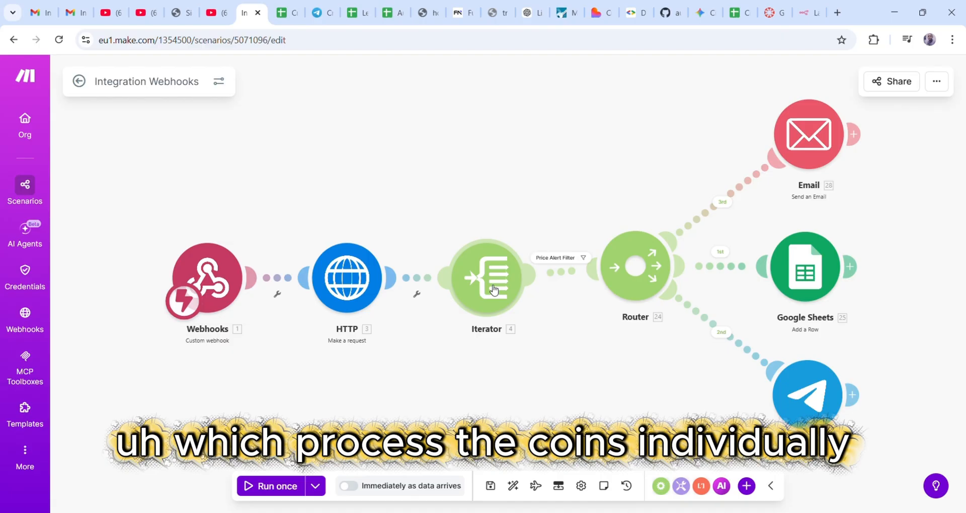
pyautogui.click(553, 259)
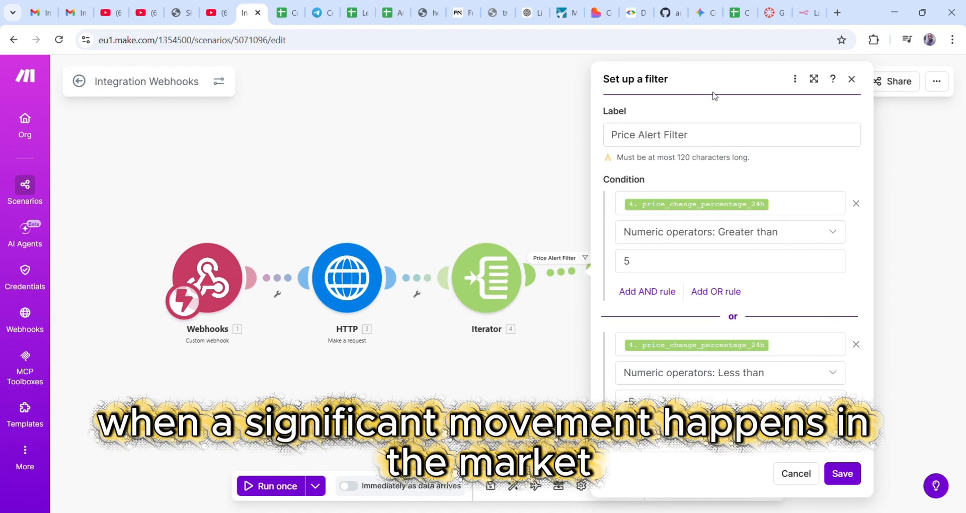
pyautogui.click(852, 79)
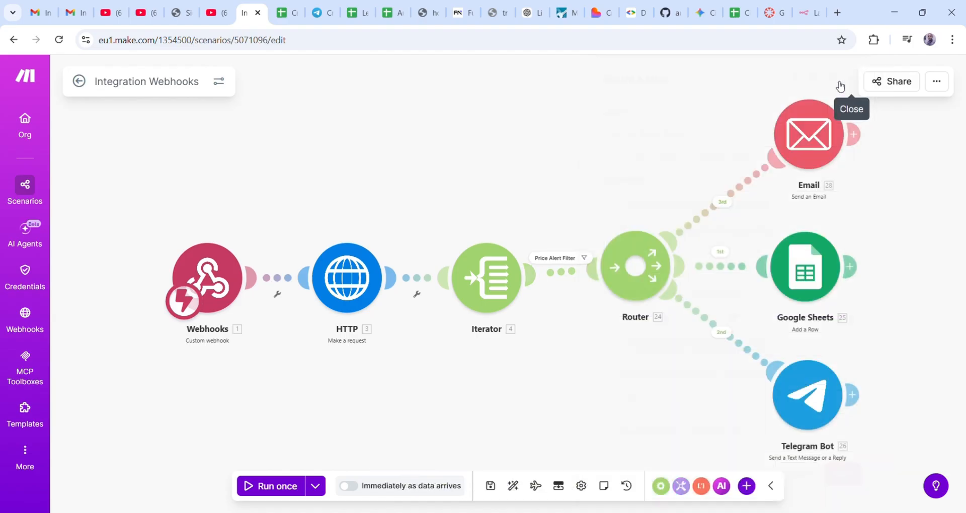
# - Review the Email and Google Sheets module settings
pyautogui.click(814, 141)
pyautogui.scroll(-5, 644, 247)
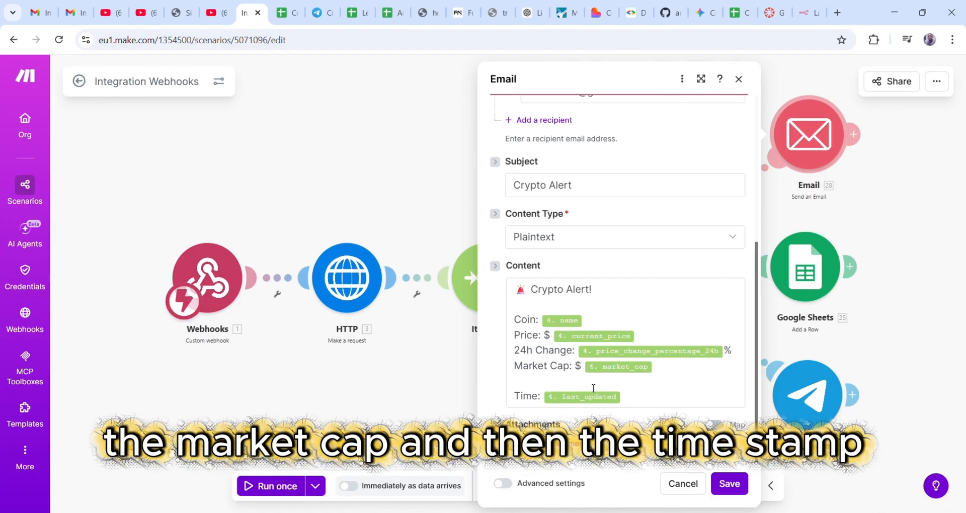
pyautogui.click(738, 79)
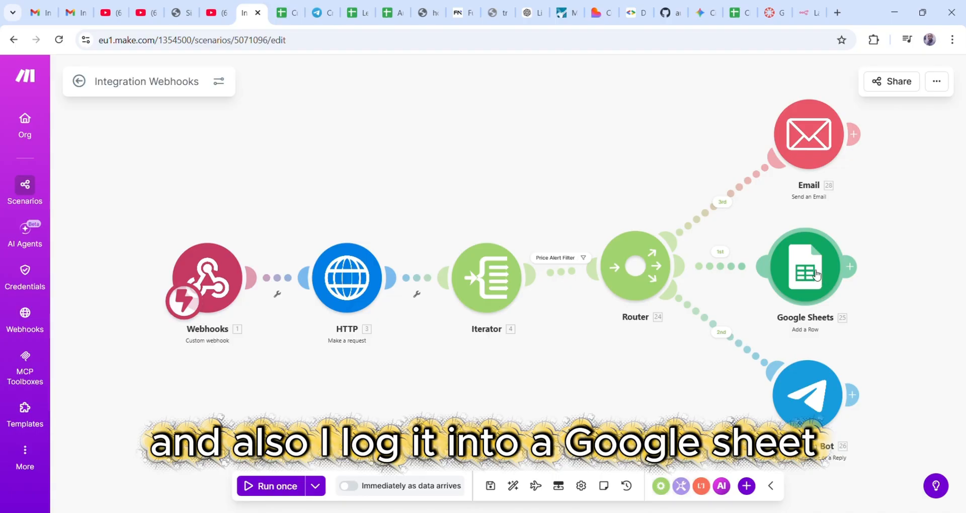
pyautogui.click(816, 275)
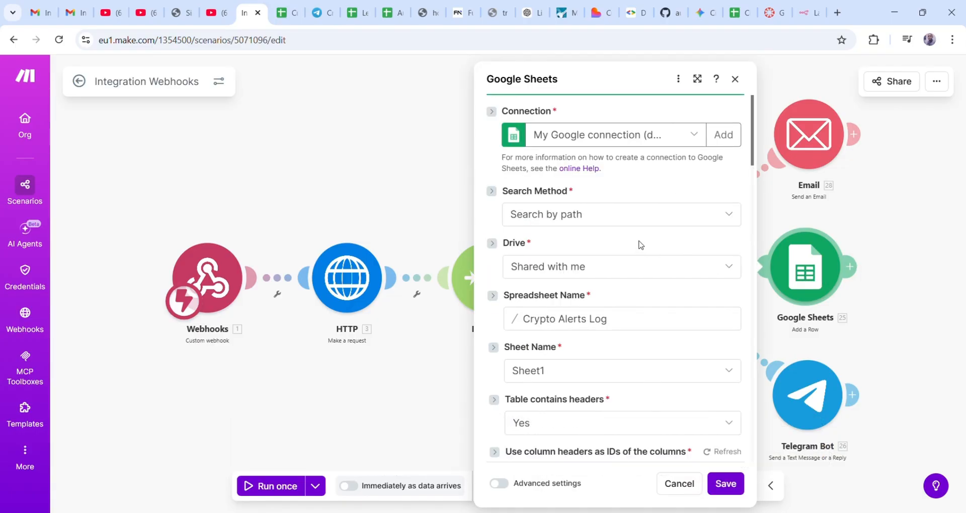
pyautogui.scroll(-7, 641, 245)
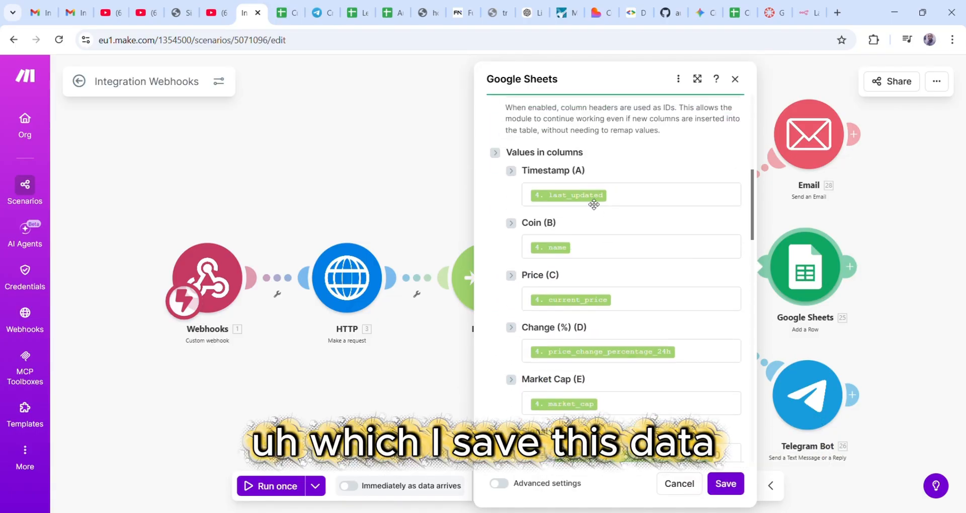
pyautogui.scroll(1, 594, 204)
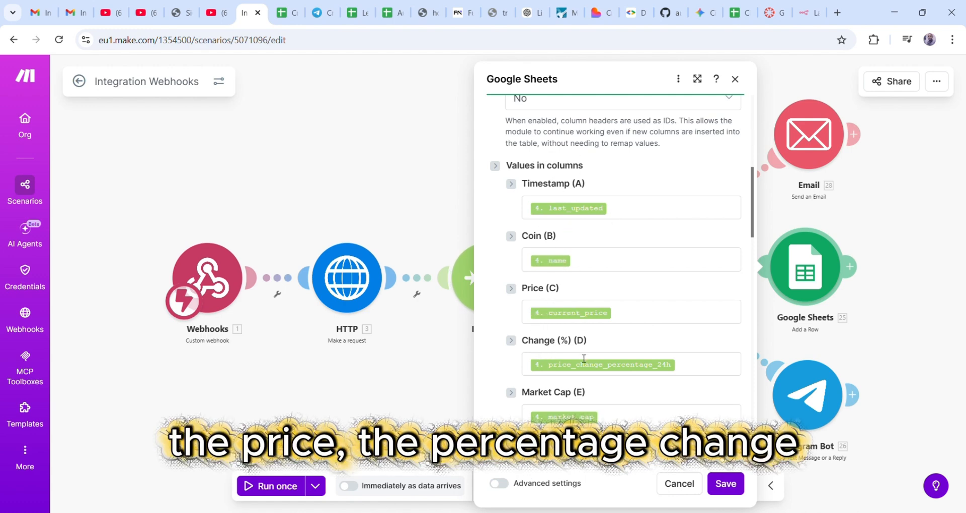
pyautogui.scroll(-5, 578, 352)
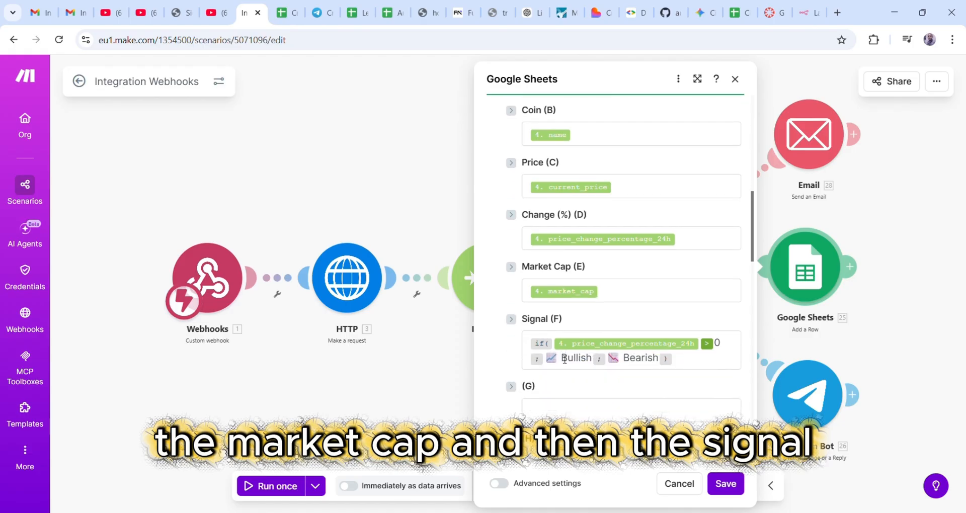
pyautogui.click(735, 79)
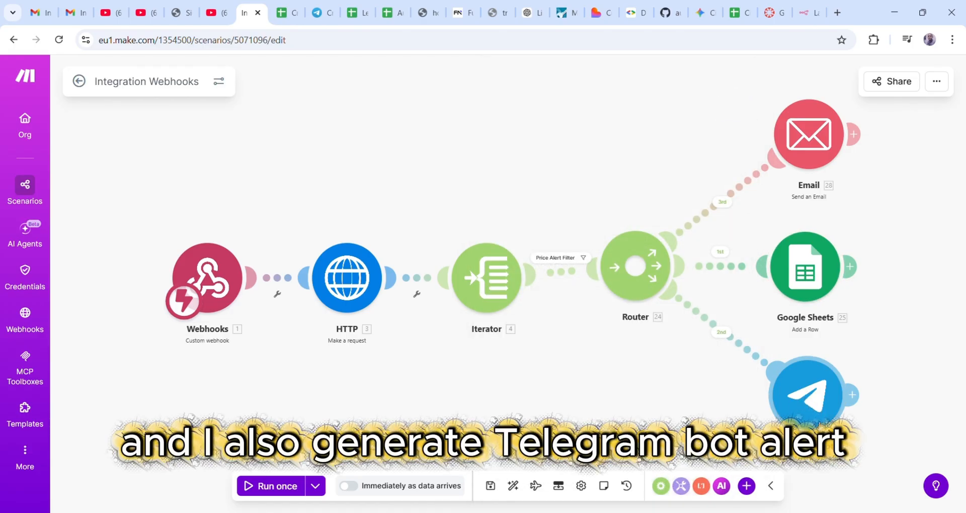
# - Check the Telegram Bot module, then start a new blank scenario from the Scenarios list
pyautogui.click(821, 421)
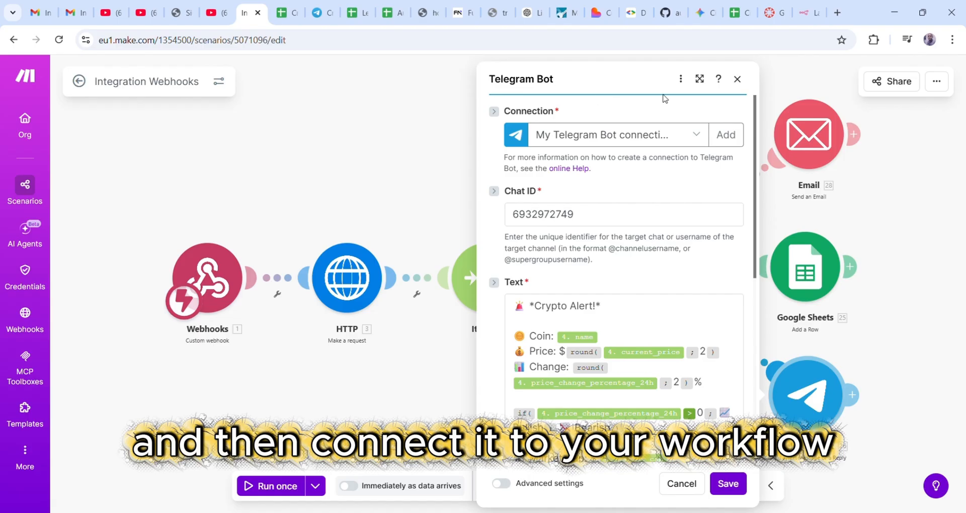
pyautogui.click(738, 80)
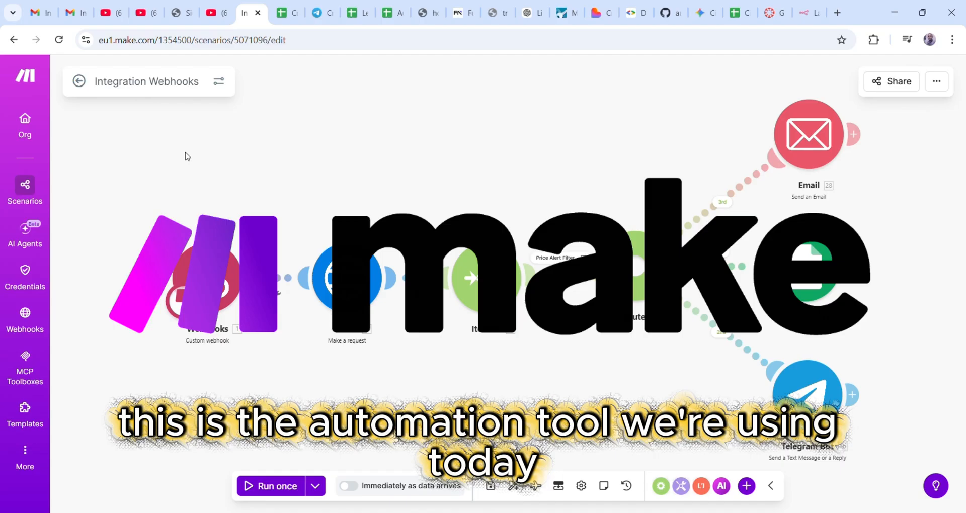
pyautogui.click(27, 191)
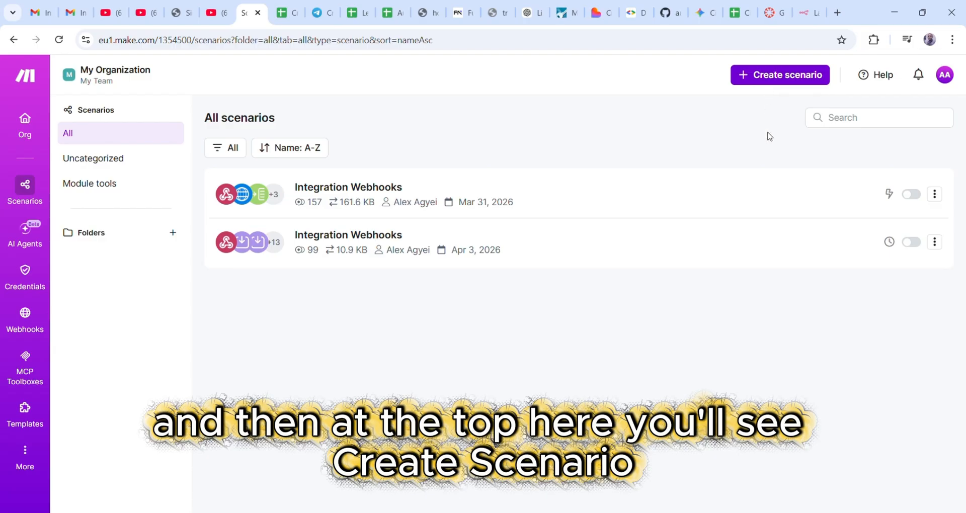
pyautogui.click(777, 76)
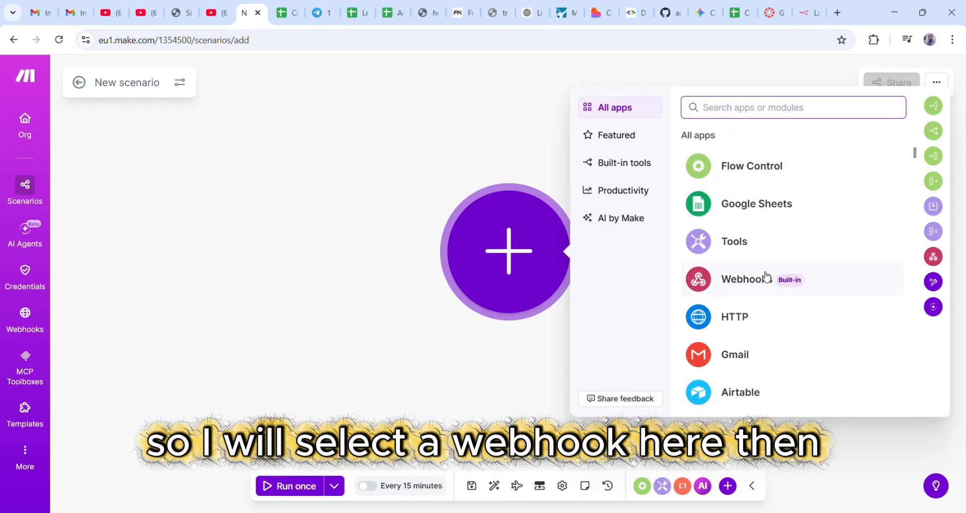
# - Add a Webhooks Custom webhook trigger at the canvas's left and begin creating its webhook
pyautogui.click(747, 281)
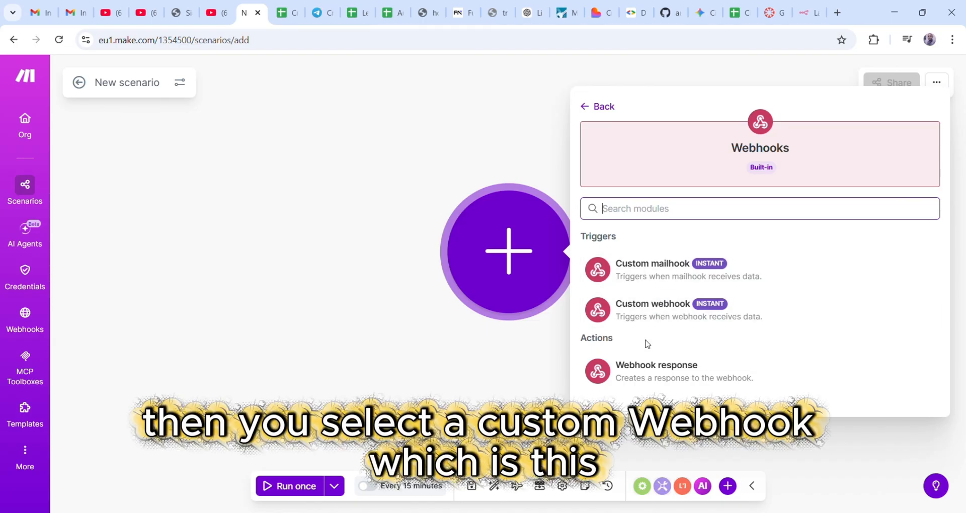
pyautogui.click(654, 315)
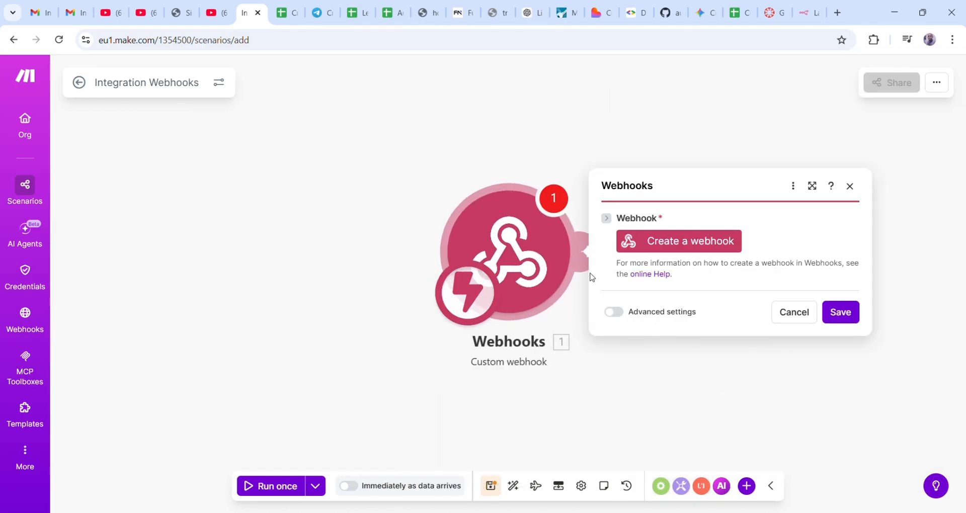
pyautogui.moveTo(528, 246); pyautogui.dragTo(168, 270)
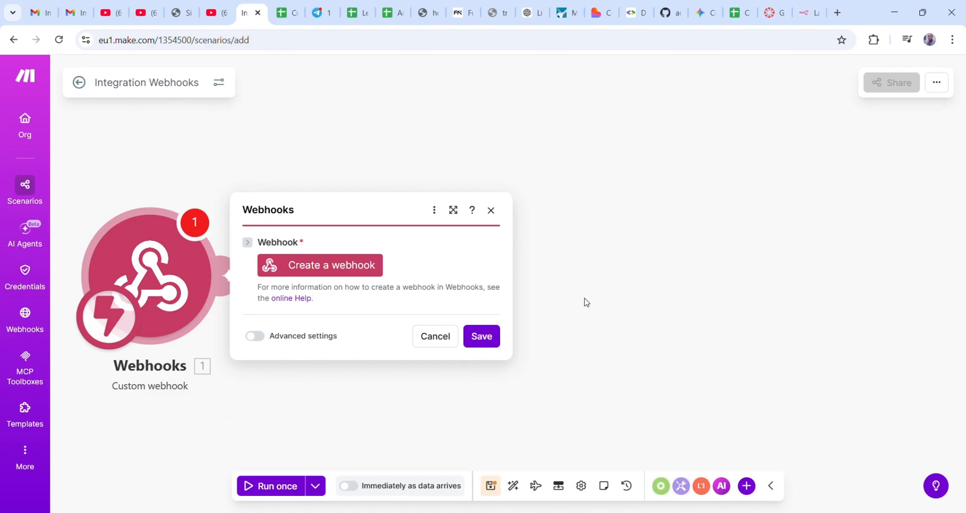
pyautogui.click(323, 268)
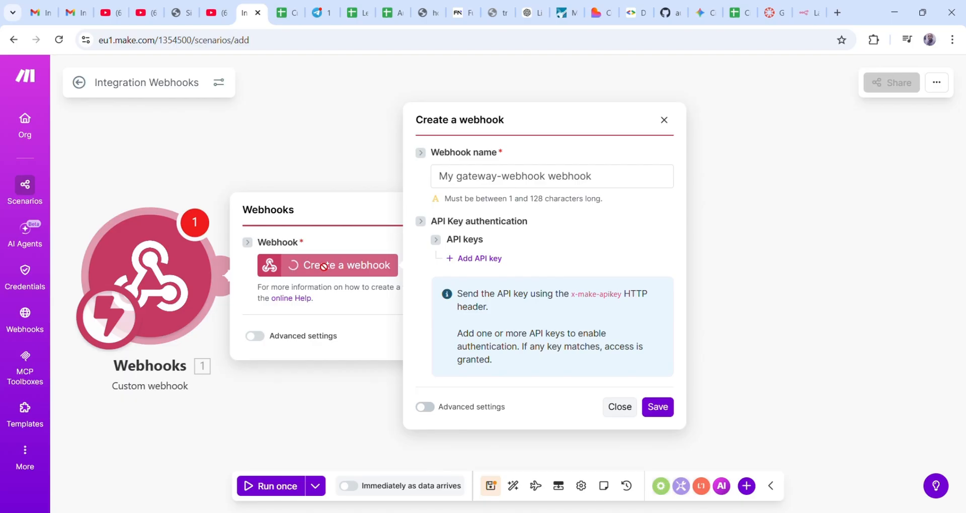
# - Create the 'My gateway-webhook webhook', copy its address, and save the trigger
pyautogui.click(663, 412)
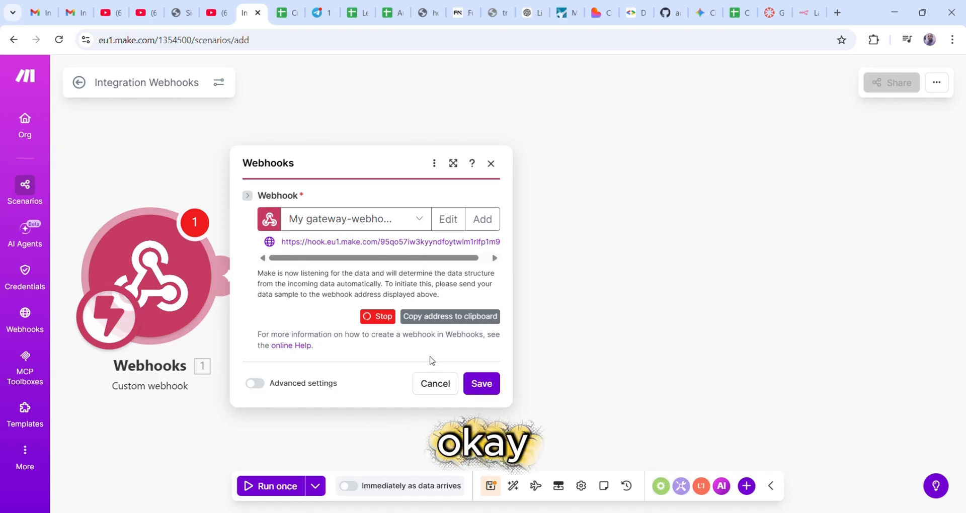
pyautogui.click(450, 321)
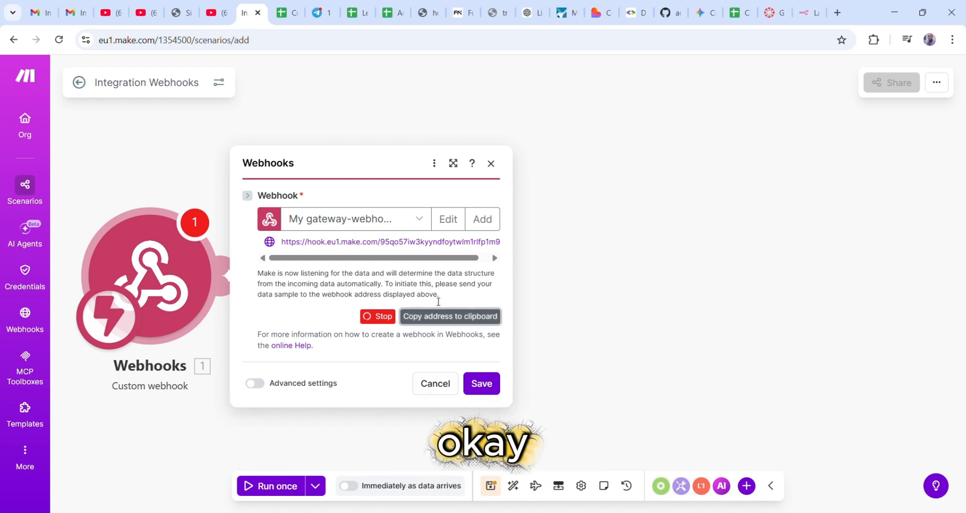
pyautogui.click(487, 390)
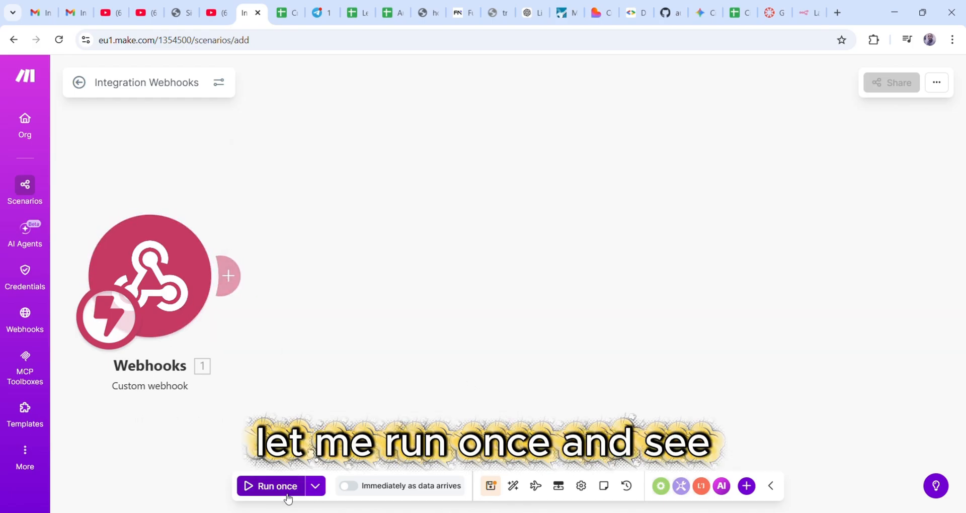
# - Run the scenario once to wait for webhook data, and open a new browser tab
pyautogui.click(274, 488)
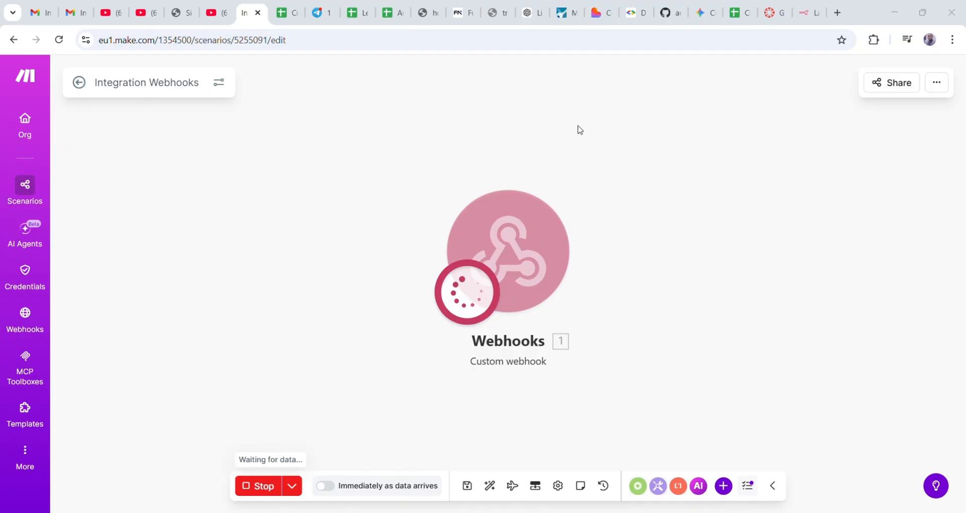
pyautogui.click(838, 13)
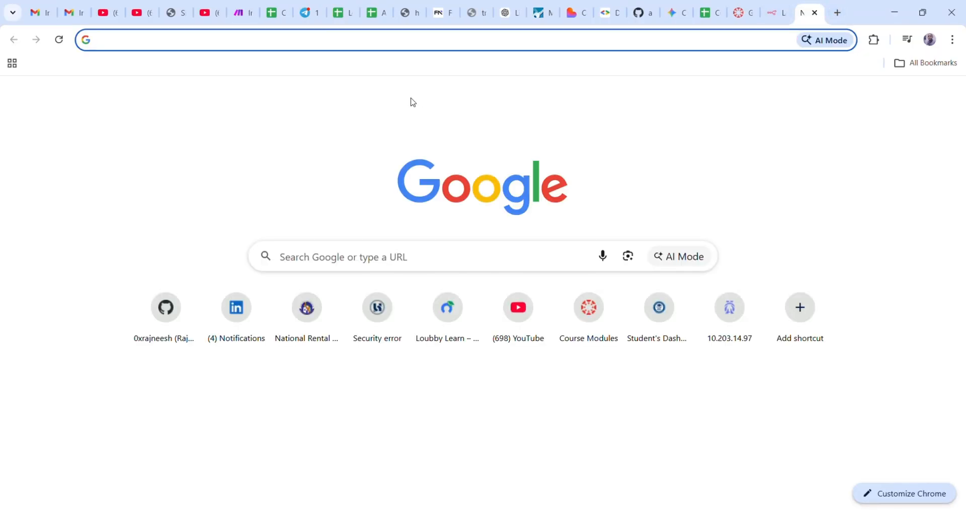
# - Load the copied webhook address in the new tab, then return to the Make scenario
pyautogui.press('Return')
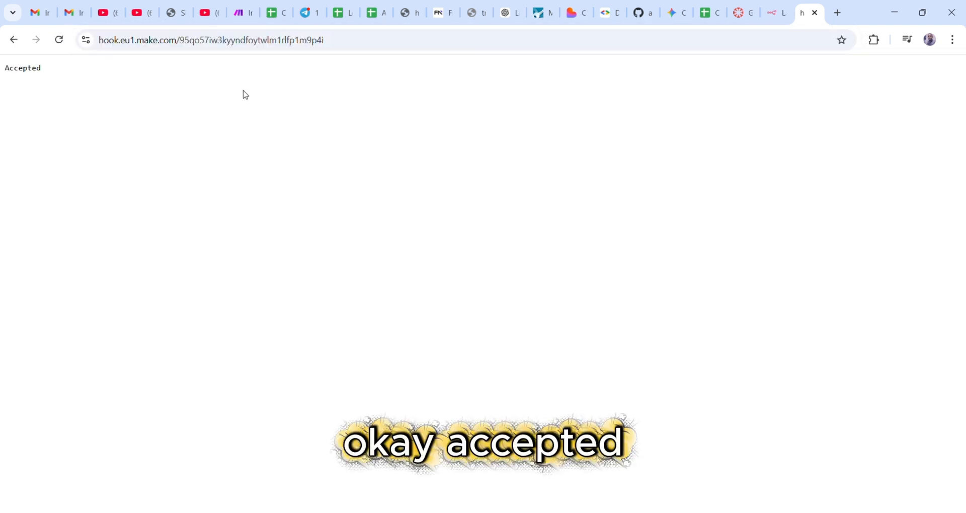
pyautogui.click(242, 14)
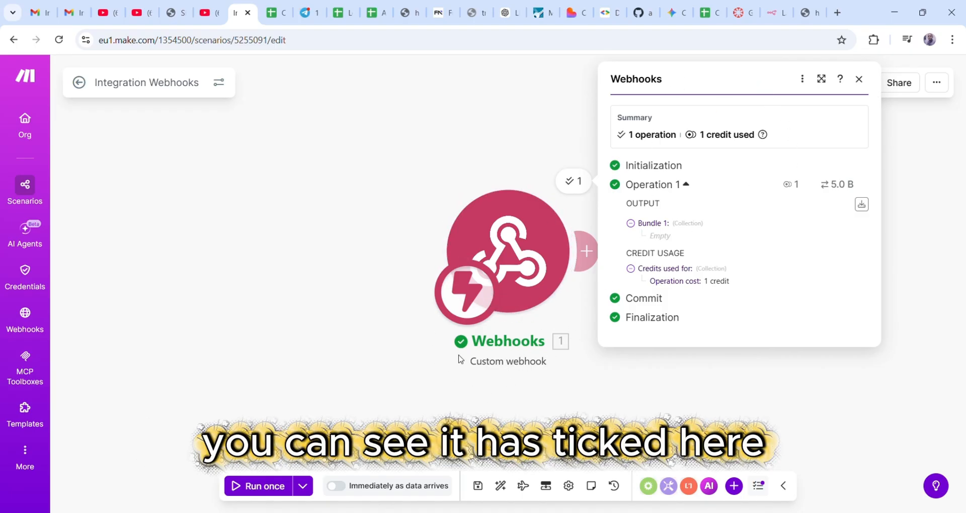
# - Close the run details and move the Webhooks trigger to the canvas's left side
pyautogui.click(870, 84)
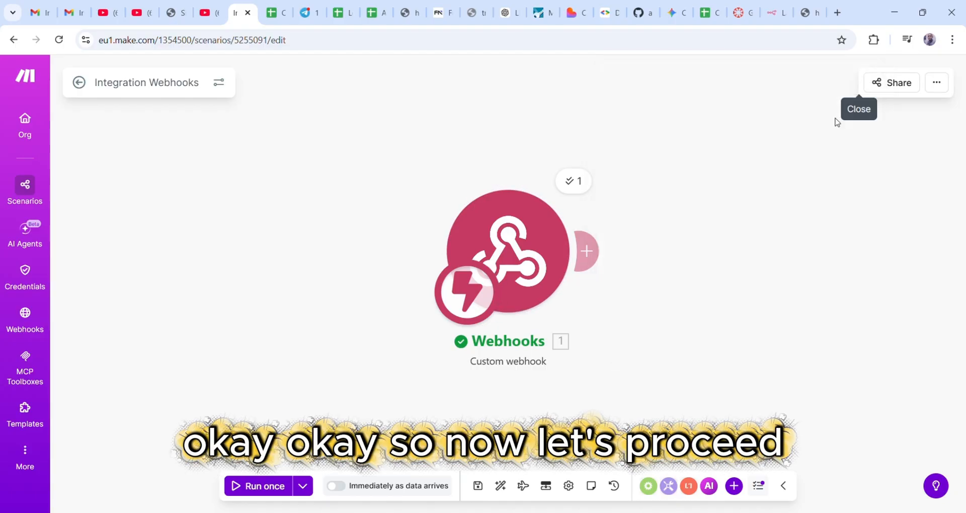
pyautogui.moveTo(505, 265); pyautogui.dragTo(140, 272)
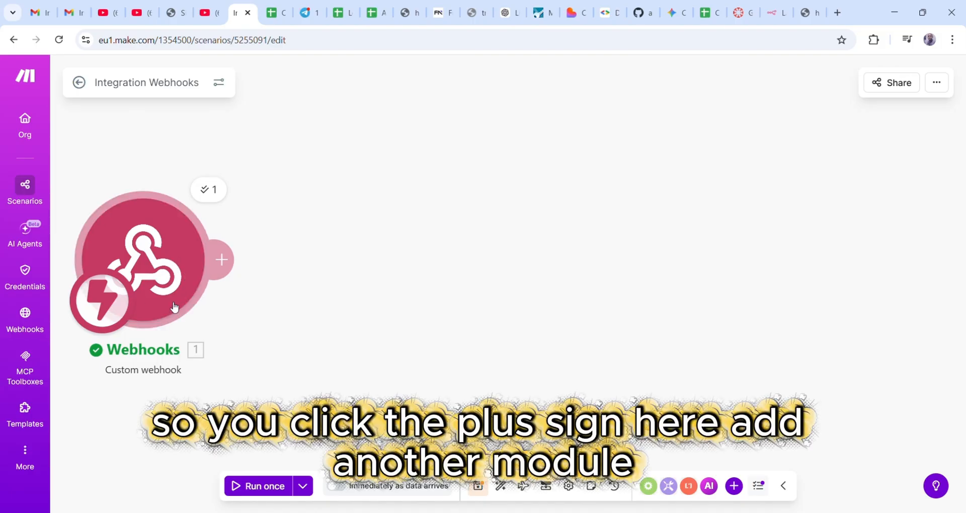
# - Add an HTTP 'Make a request' module after the webhook trigger
pyautogui.click(233, 271)
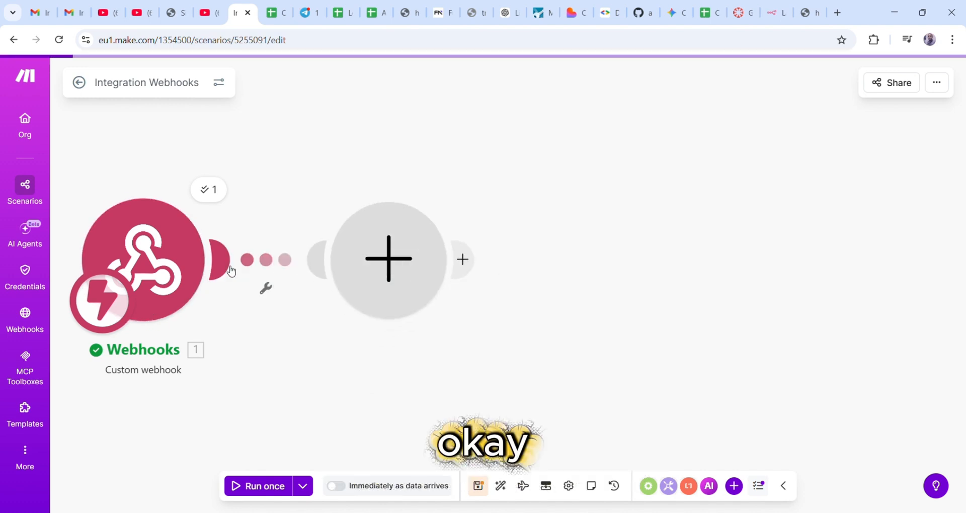
pyautogui.scroll(-1, 671, 287)
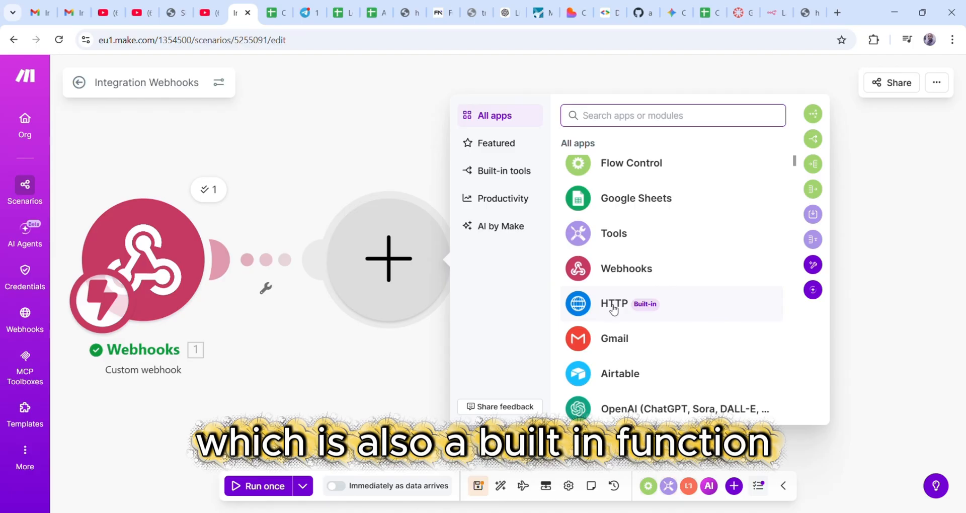
pyautogui.click(618, 307)
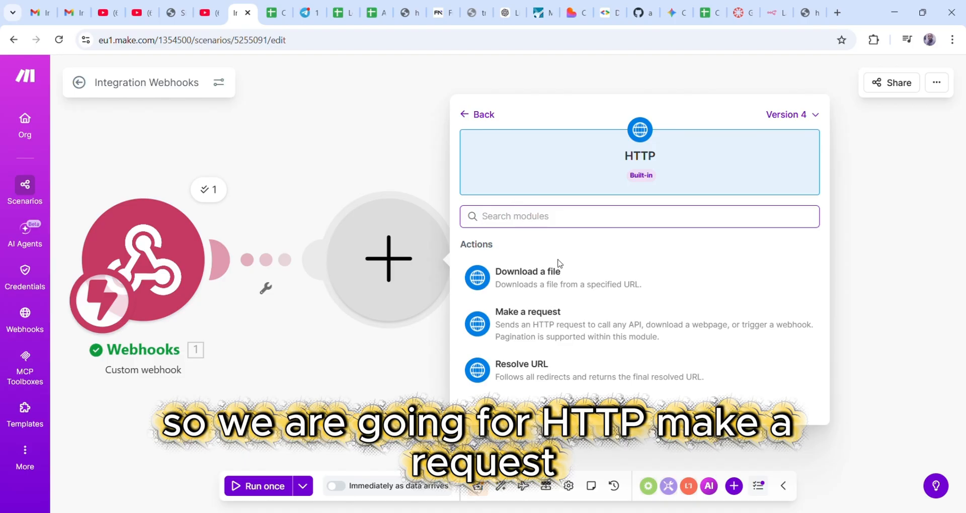
pyautogui.click(553, 325)
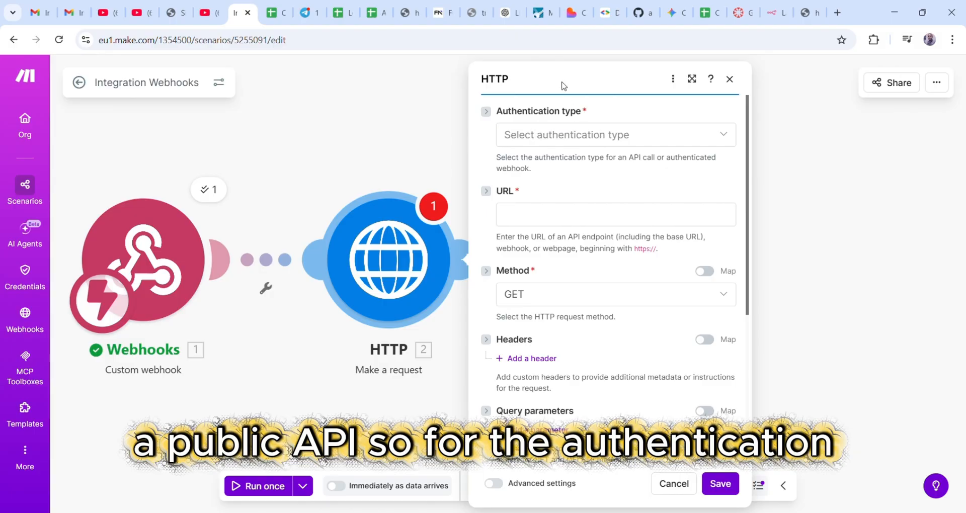
# - Set No authentication and paste the CoinGecko markets URL for bitcoin, ethereum and solana in usd
pyautogui.click(618, 136)
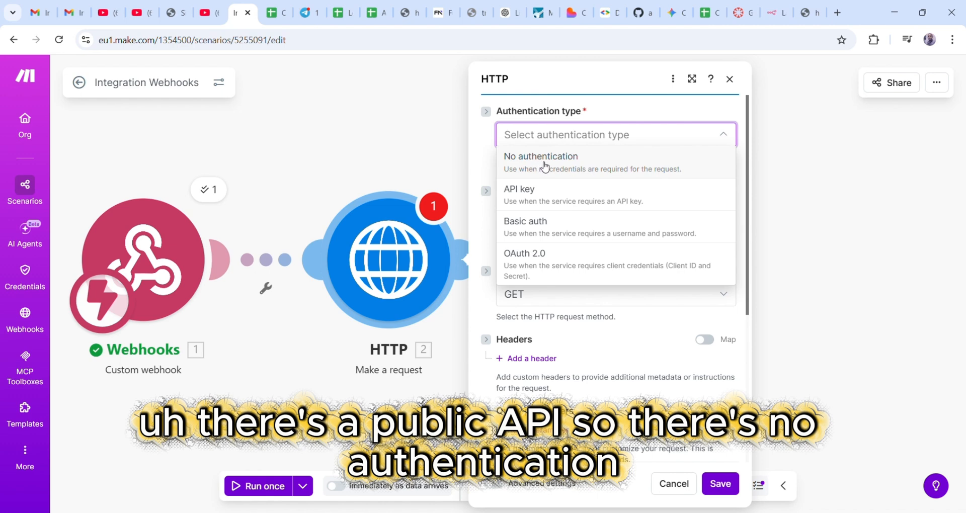
pyautogui.click(544, 166)
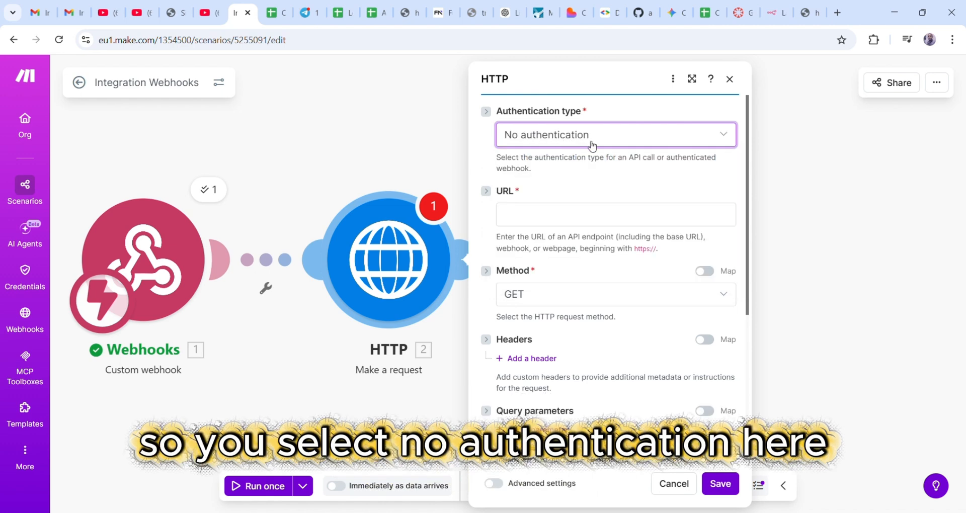
pyautogui.click(549, 221)
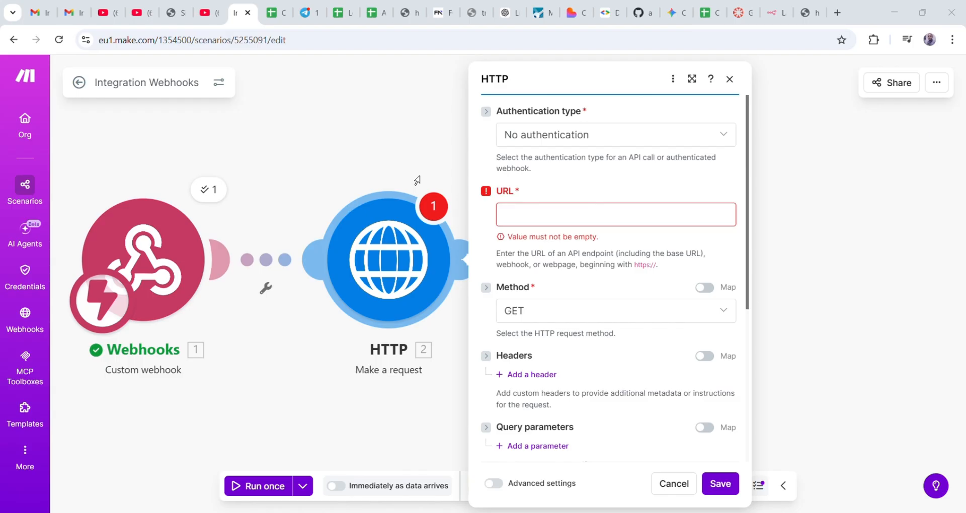
pyautogui.click(530, 222)
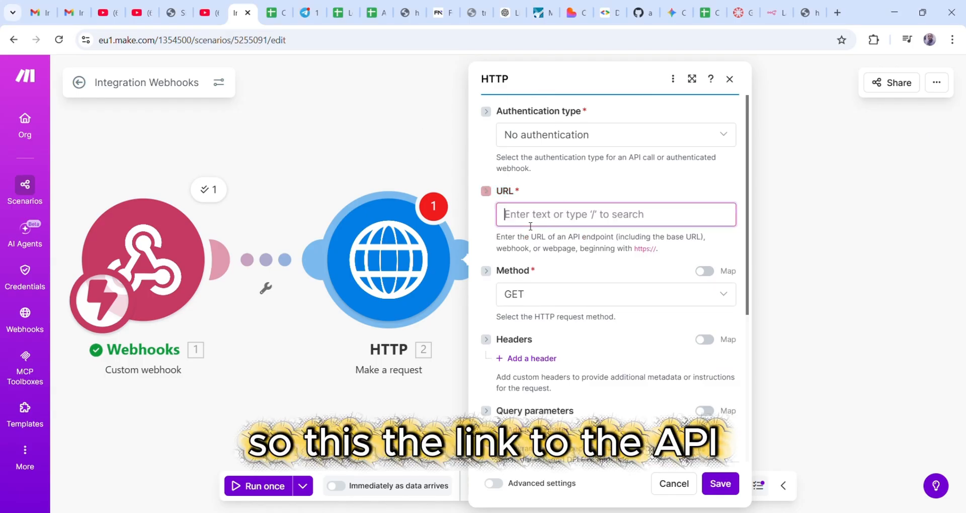
pyautogui.write('https://api.coingecko.com/api/v3/coins/markets?vs_currency=usd&ids=bitcoin,ethereum,solana')
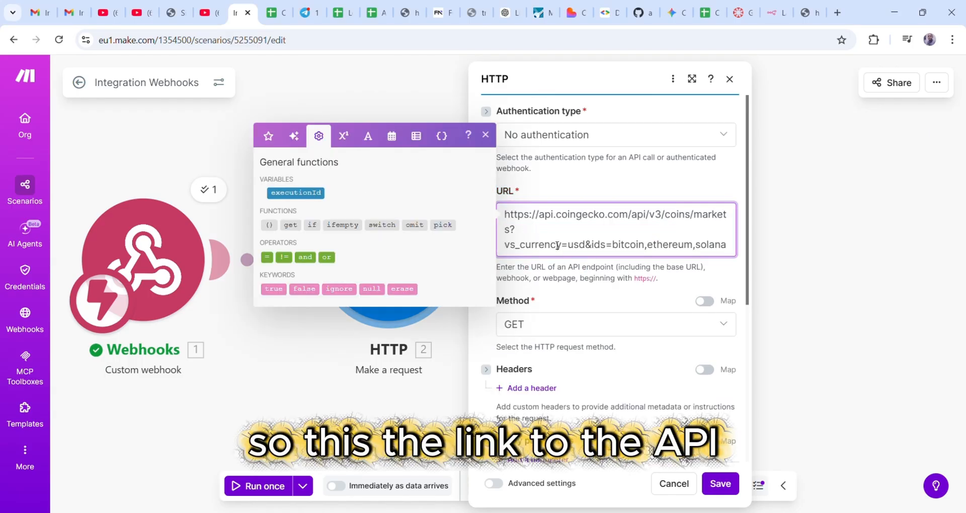
pyautogui.click(591, 246)
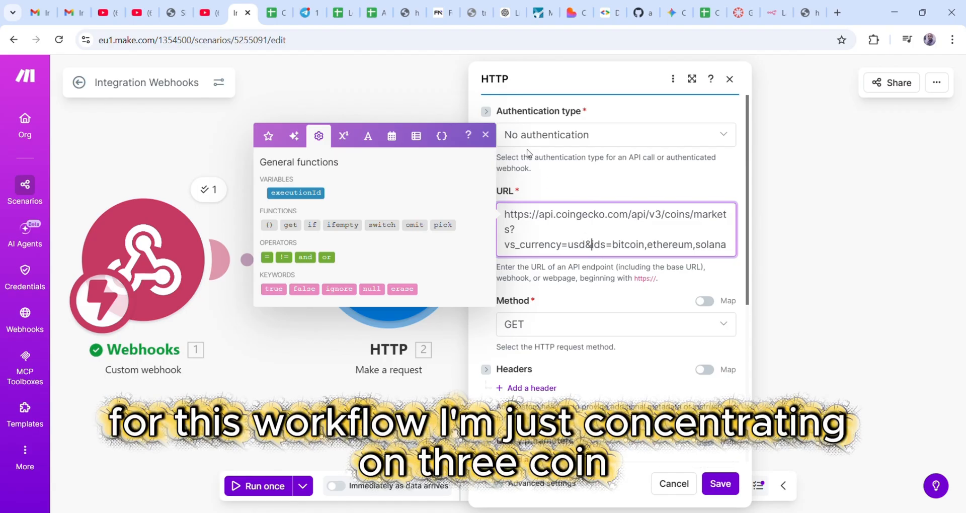
pyautogui.doubleClick(639, 246)
pyautogui.doubleClick(670, 246)
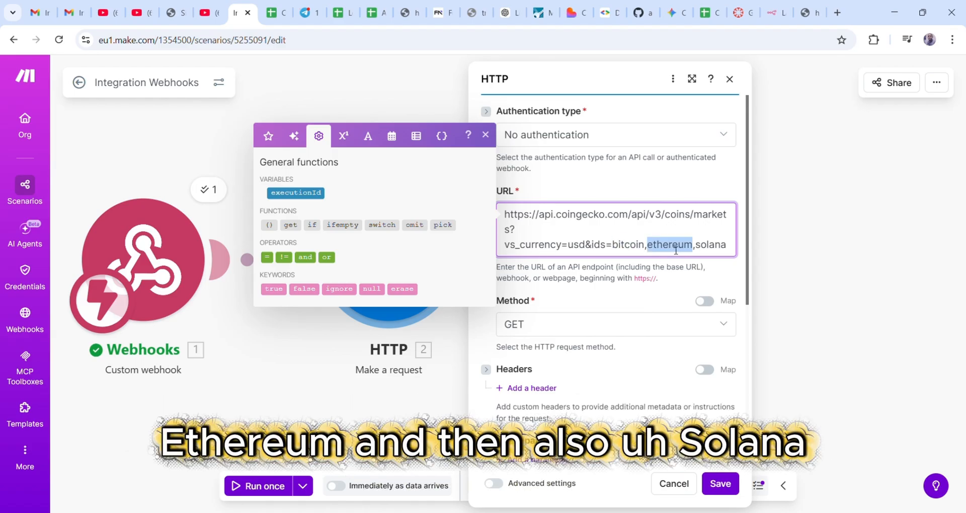
pyautogui.click(731, 250)
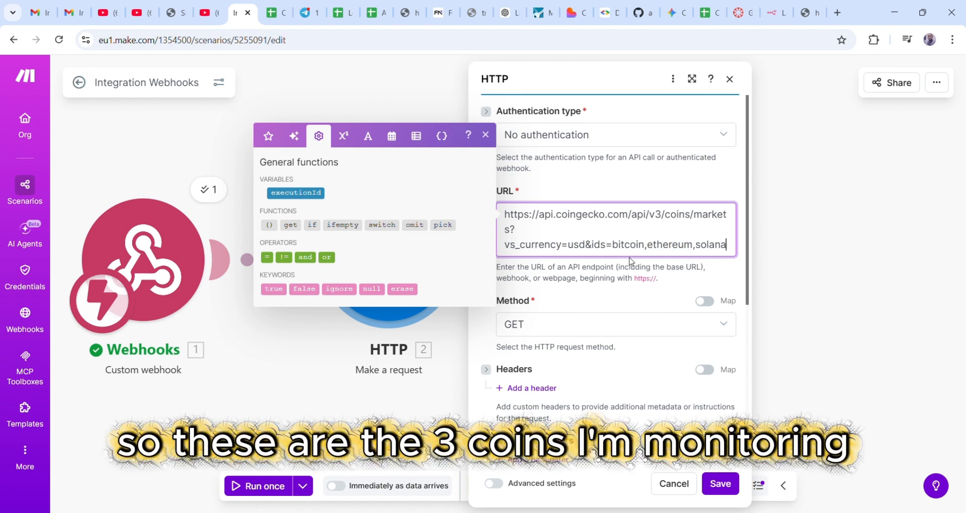
pyautogui.click(486, 134)
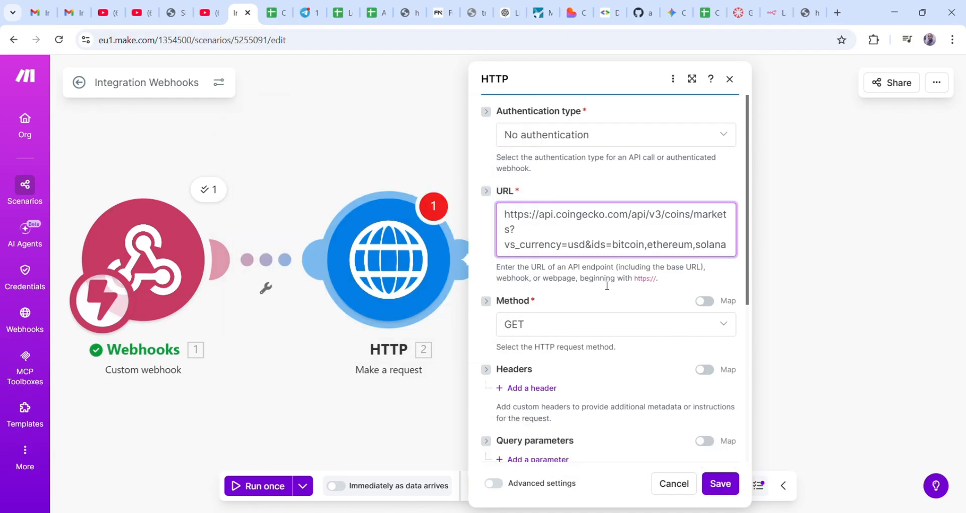
pyautogui.scroll(-3, 624, 267)
pyautogui.scroll(2, 605, 208)
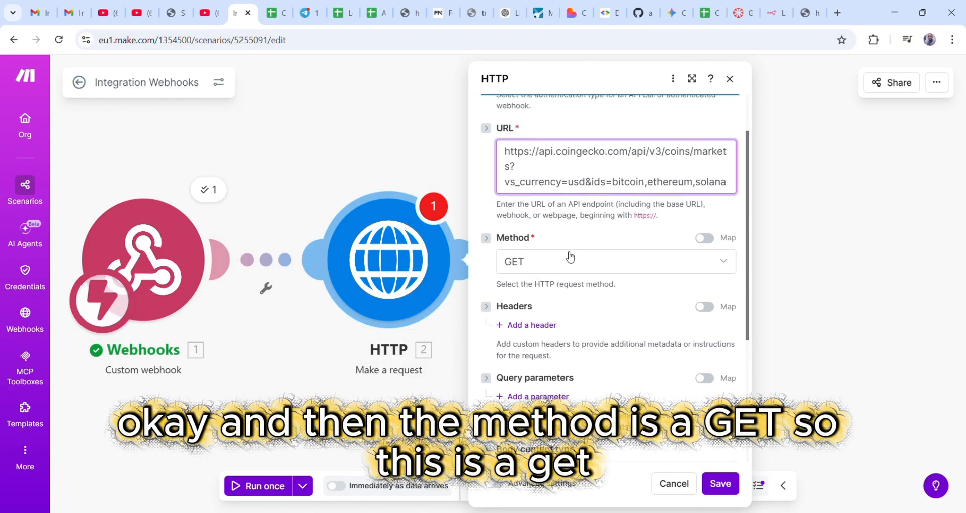
# - Keep GET as the request method and save the HTTP module
pyautogui.click(545, 263)
pyautogui.click(528, 288)
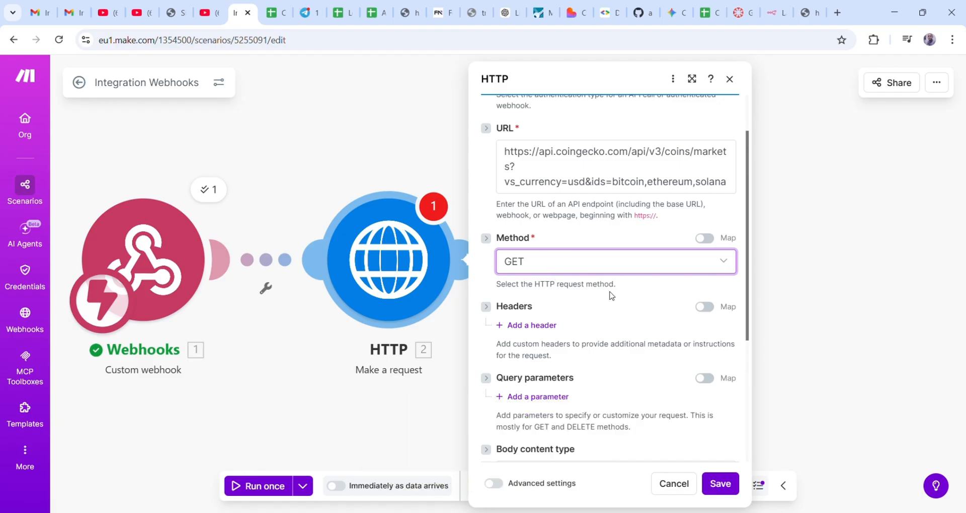
pyautogui.scroll(-4, 612, 295)
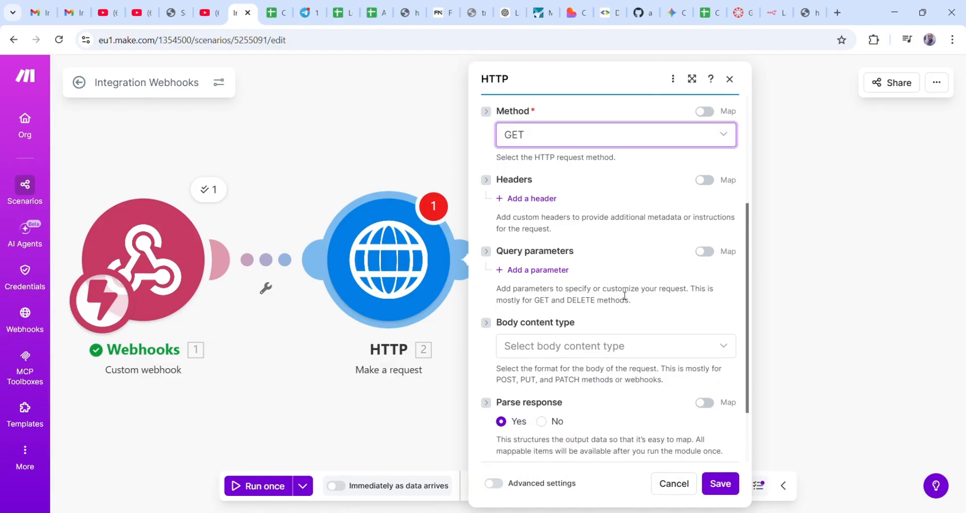
pyautogui.scroll(5, 639, 317)
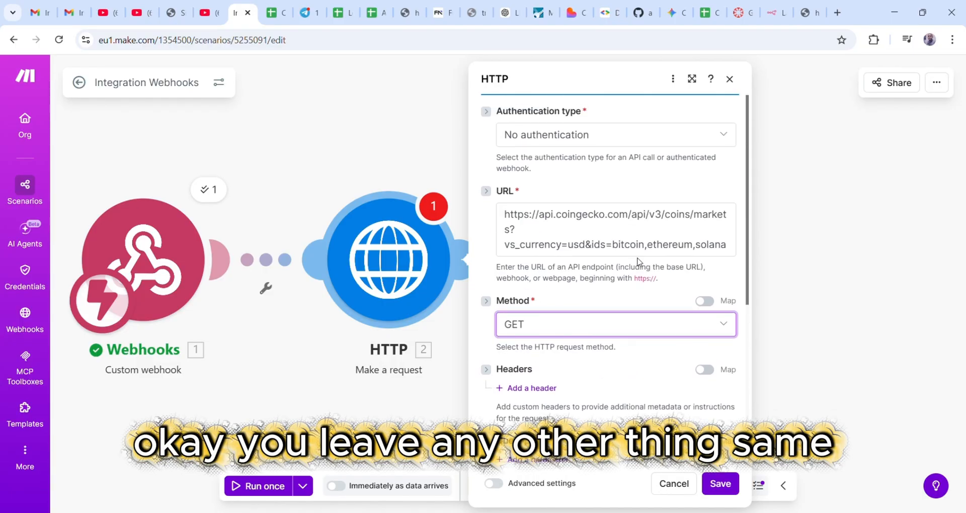
pyautogui.scroll(-5, 637, 282)
pyautogui.scroll(5, 642, 304)
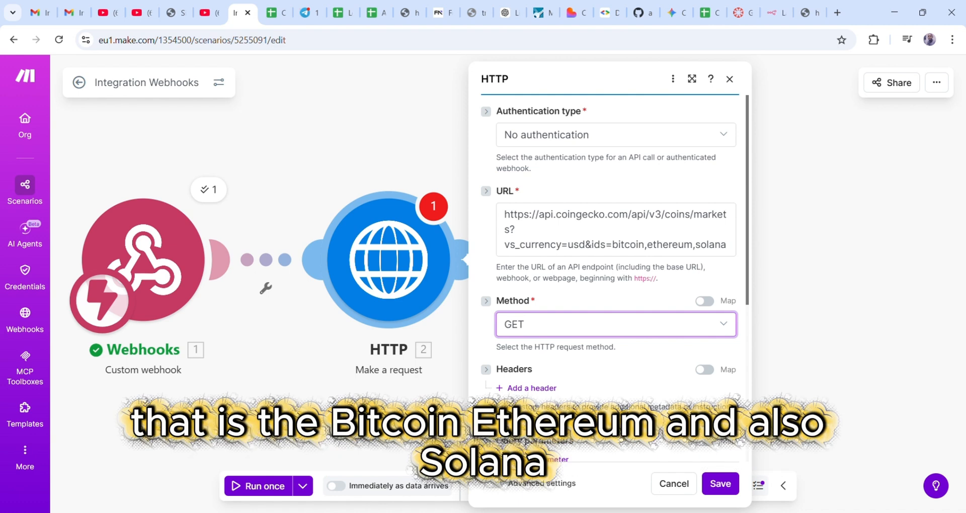
pyautogui.click(721, 484)
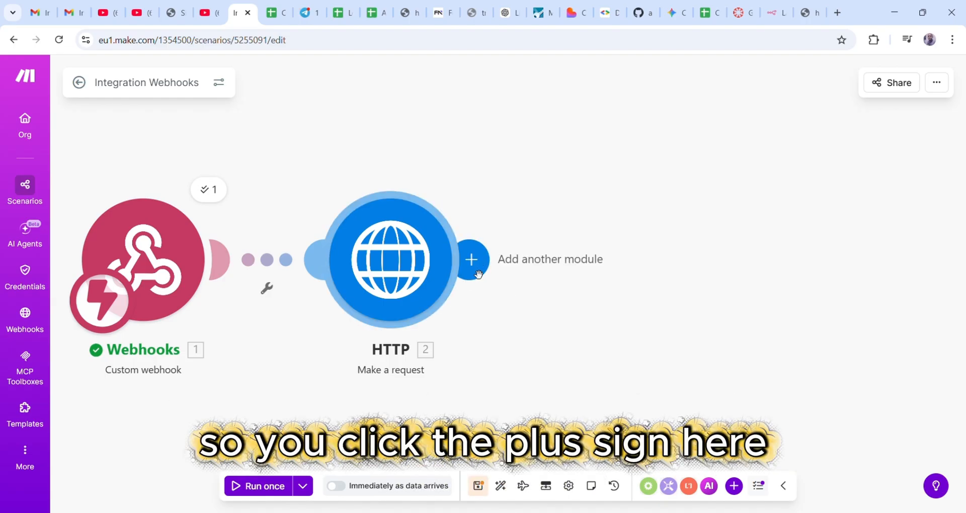
pyautogui.click(479, 272)
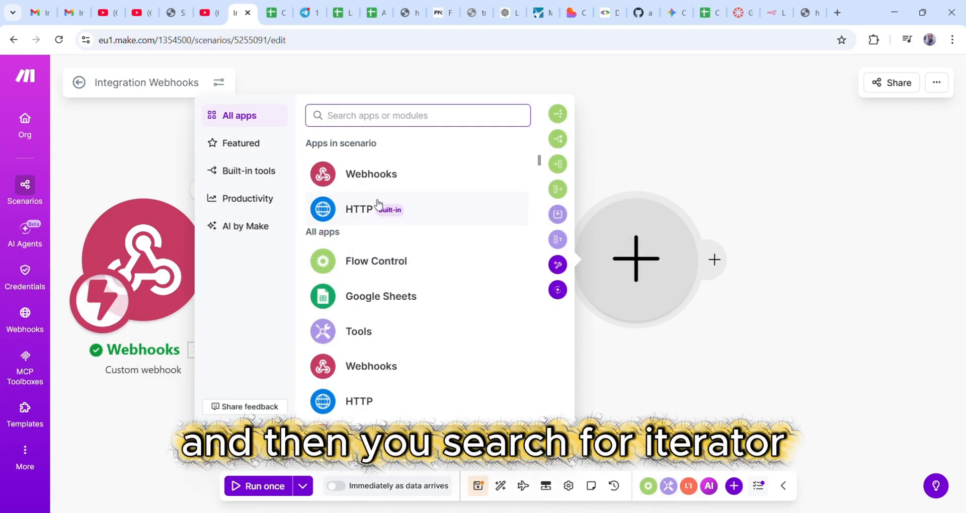
pyautogui.click(366, 122)
pyautogui.write('it')
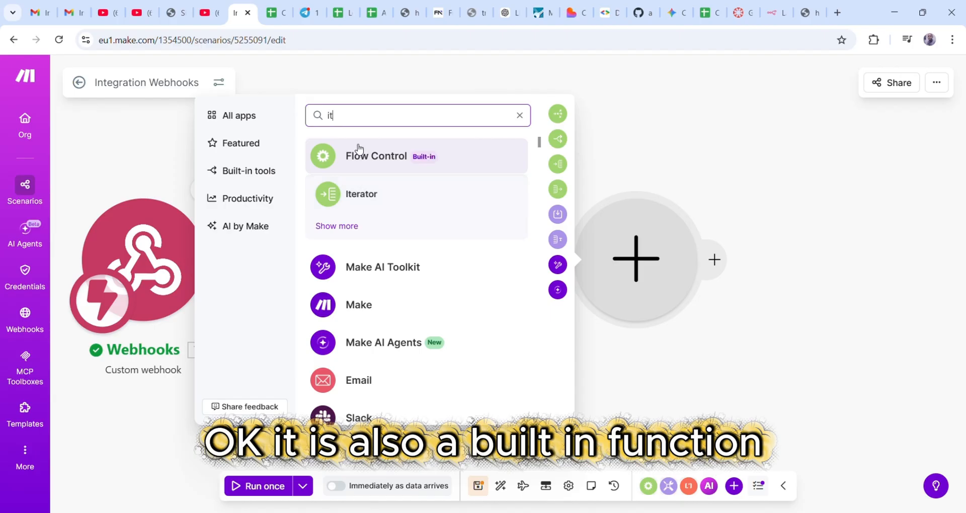
pyautogui.click(363, 196)
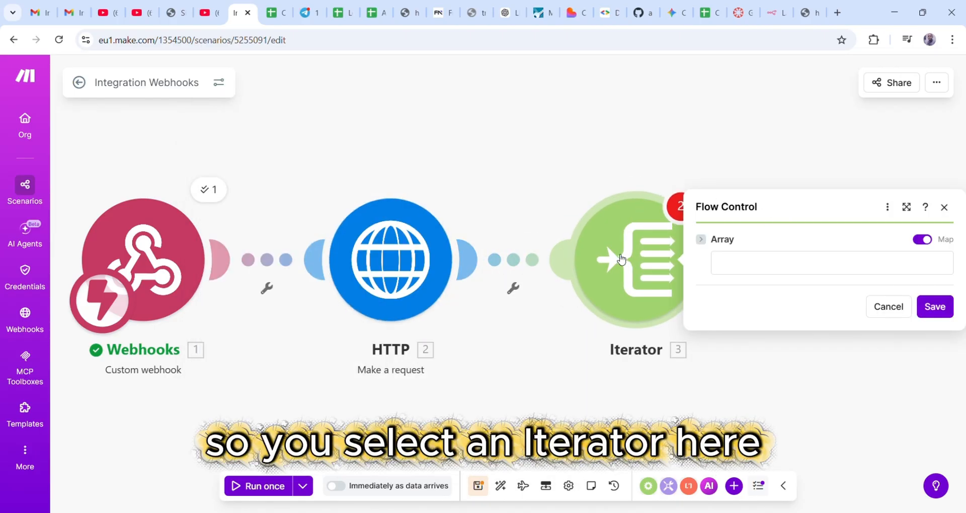
pyautogui.moveTo(622, 259); pyautogui.dragTo(557, 260)
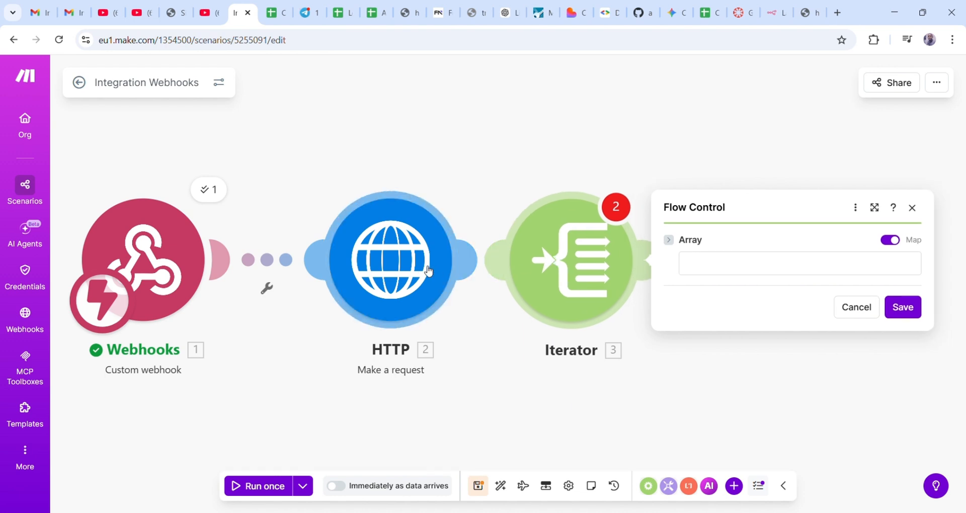
pyautogui.moveTo(421, 267); pyautogui.dragTo(395, 267)
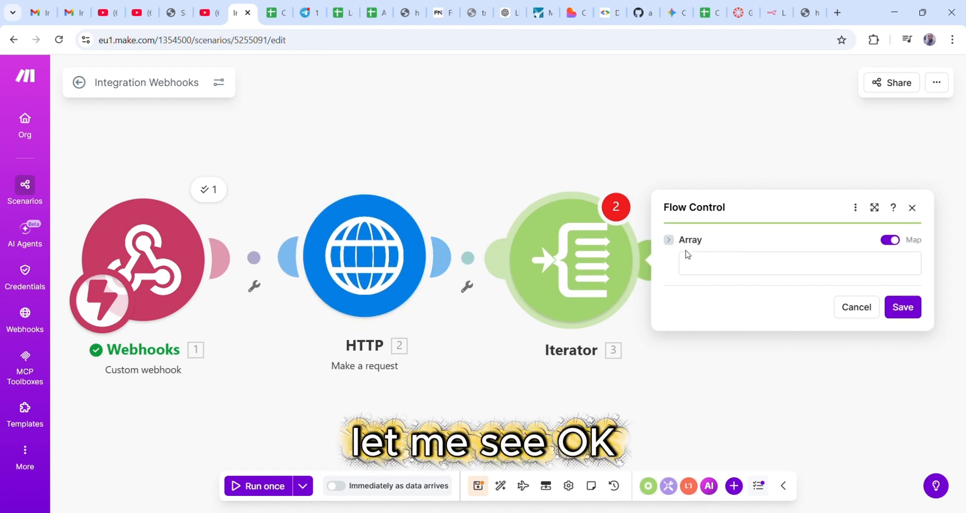
pyautogui.scroll(-3, 545, 157)
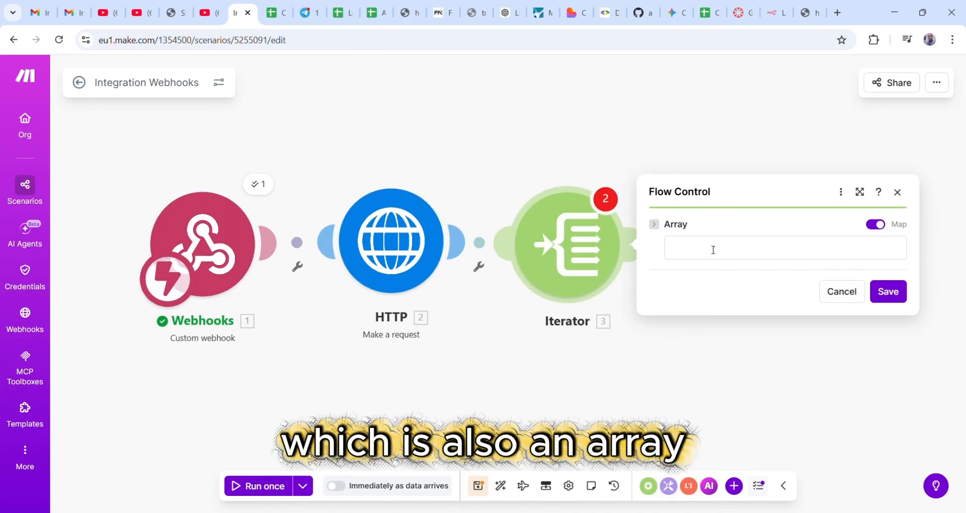
pyautogui.click(713, 250)
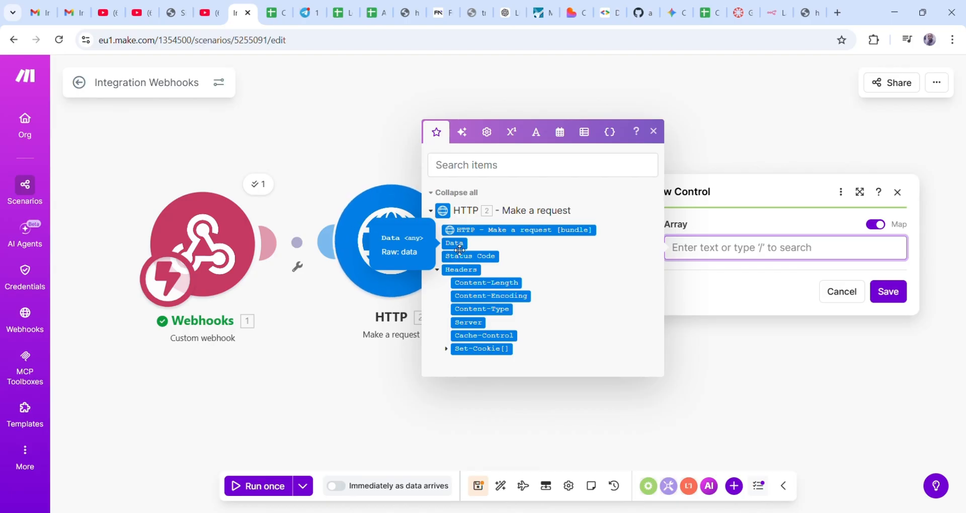
pyautogui.click(654, 132)
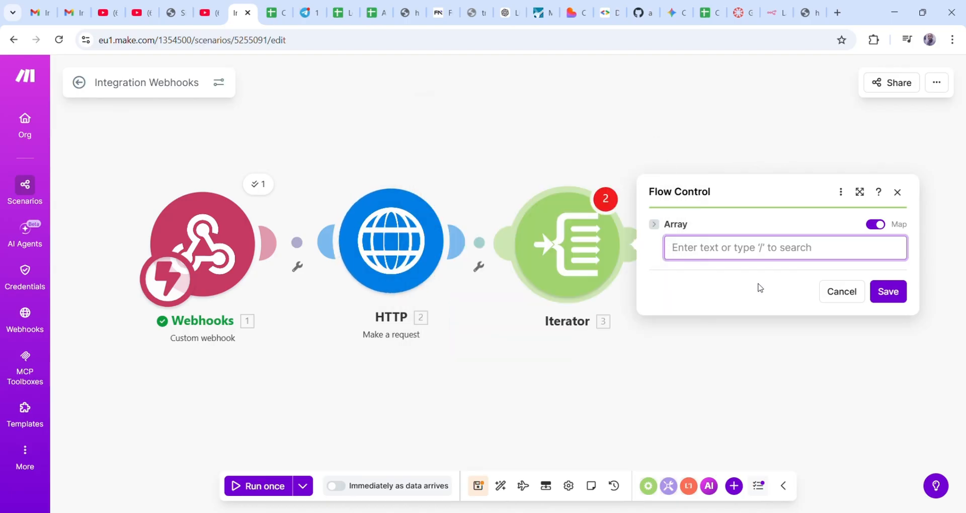
pyautogui.click(842, 291)
pyautogui.rightClick(585, 247)
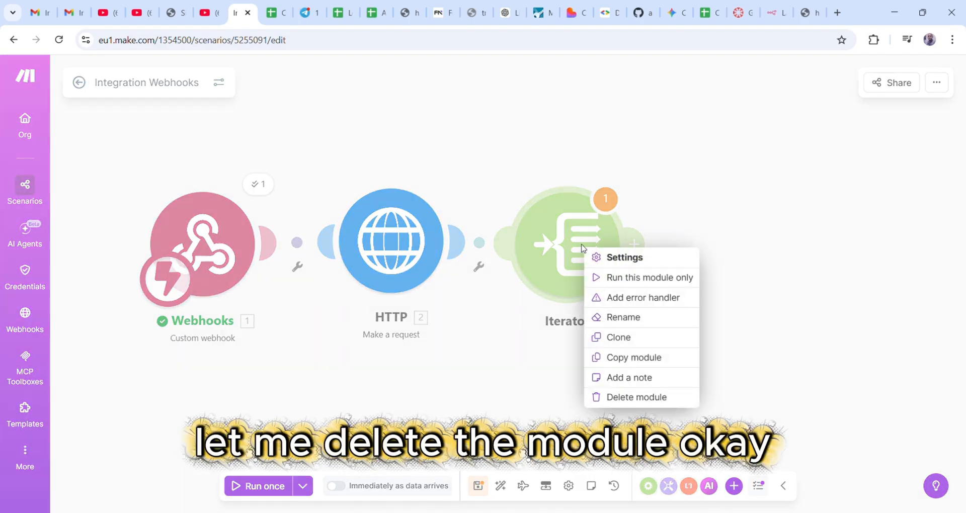
# - Remove the Iterator, run the scenario once, and resend the webhook address to trigger it
pyautogui.click(626, 398)
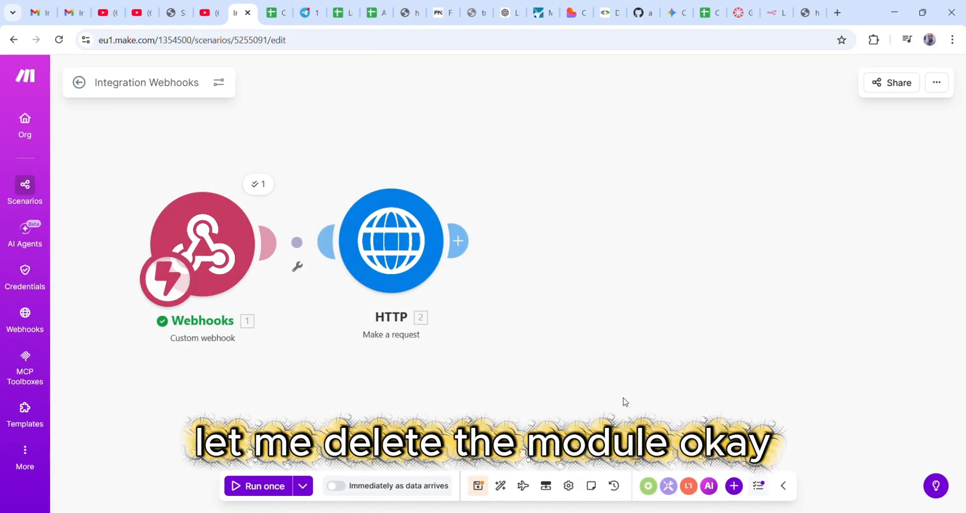
pyautogui.click(262, 491)
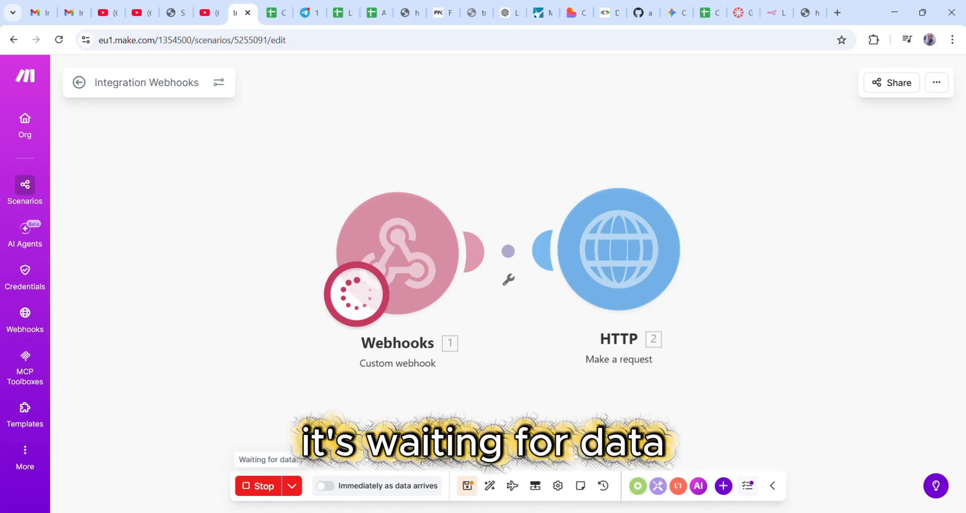
pyautogui.click(808, 12)
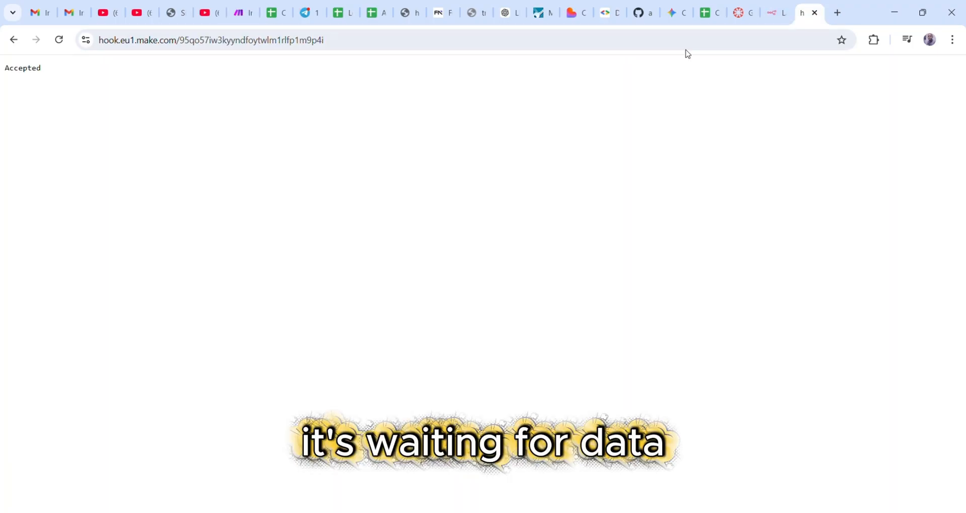
pyautogui.click(394, 39)
pyautogui.press('Return')
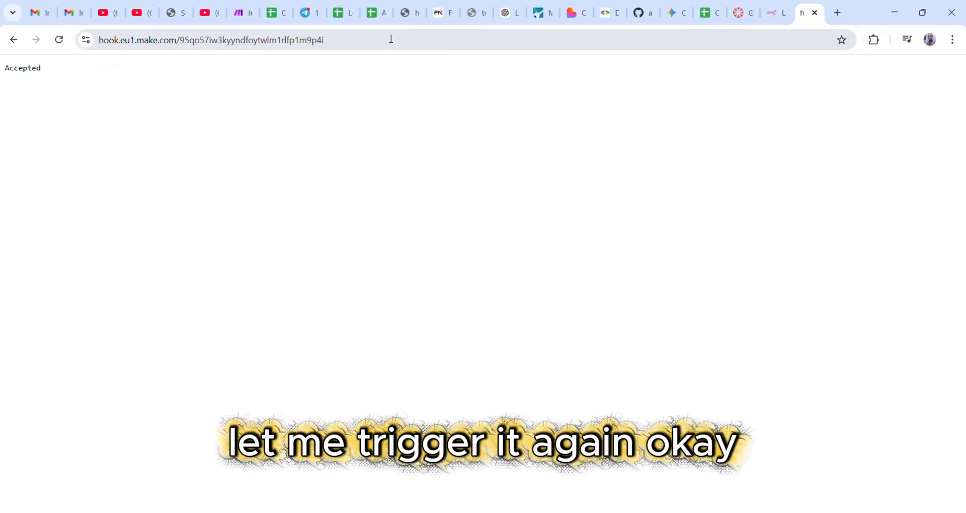
pyautogui.click(246, 14)
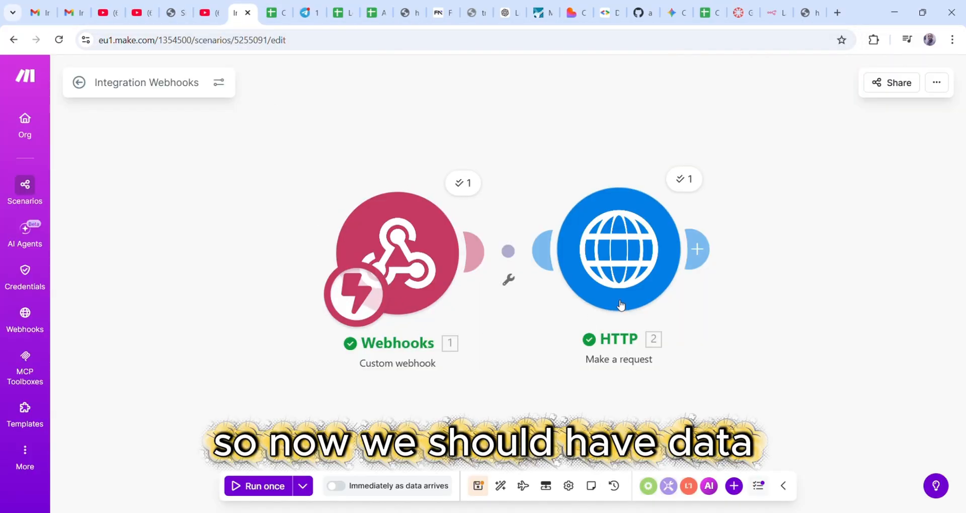
# - Inspect the HTTP module's output and place Webhooks and HTTP side by side at the left
pyautogui.click(623, 260)
pyautogui.scroll(-5, 777, 295)
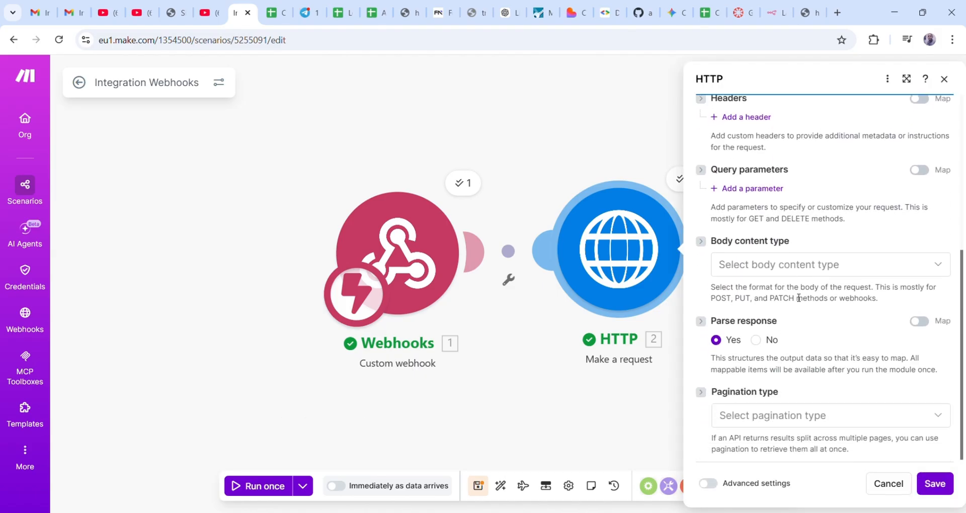
pyautogui.scroll(10, 821, 287)
pyautogui.click(591, 147)
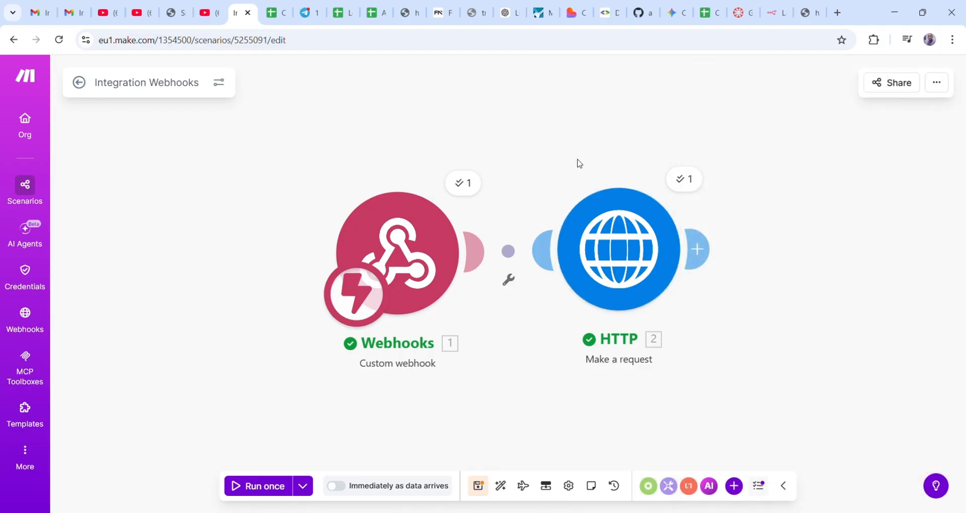
pyautogui.moveTo(436, 254); pyautogui.dragTo(189, 262)
pyautogui.moveTo(623, 253); pyautogui.dragTo(380, 263)
# - Add a Flow Control Iterator after the HTTP module by searching 'it'
pyautogui.click(471, 270)
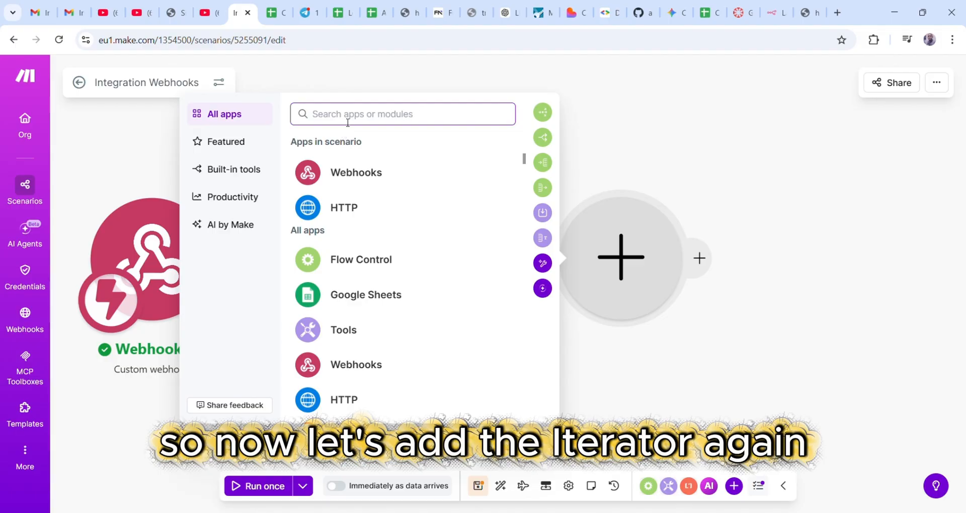
pyautogui.write('it')
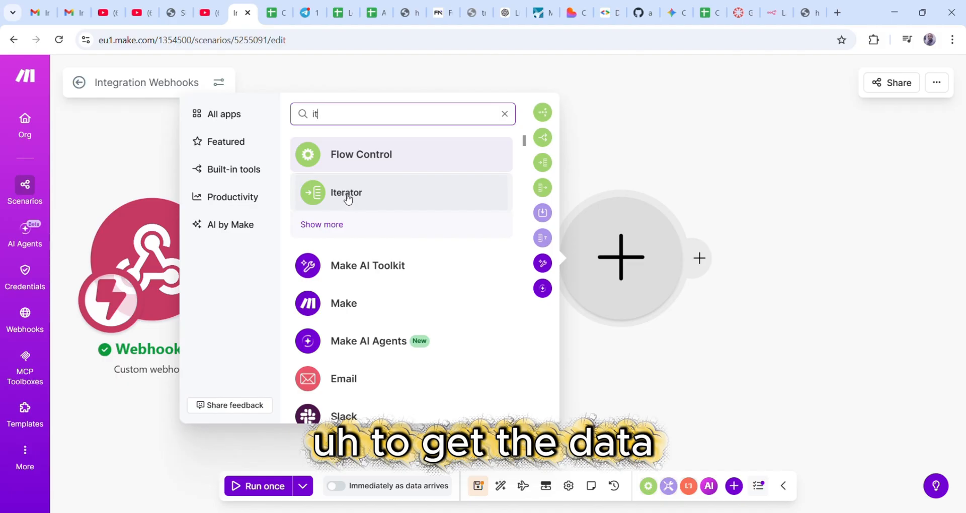
pyautogui.click(346, 196)
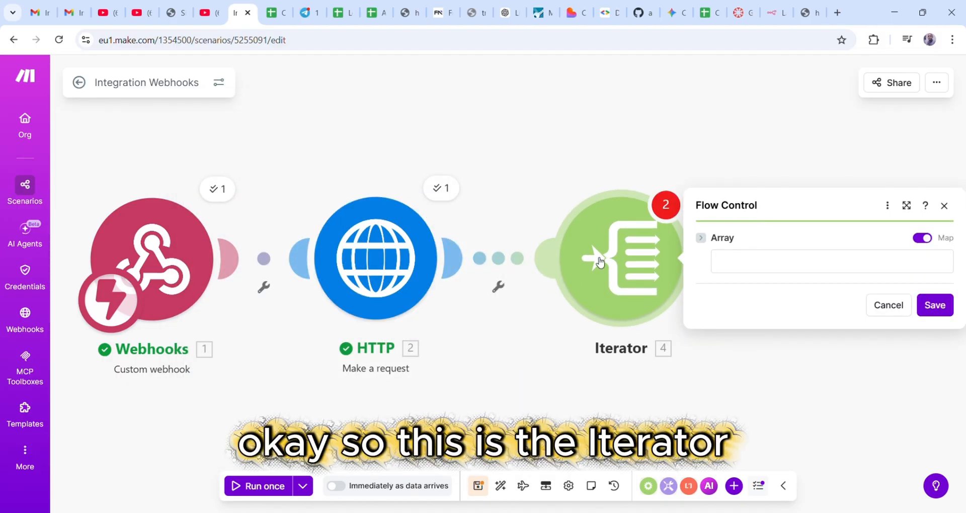
# - Map the HTTP output's 2. Data[] array into the Iterator's Array field and save
pyautogui.click(752, 270)
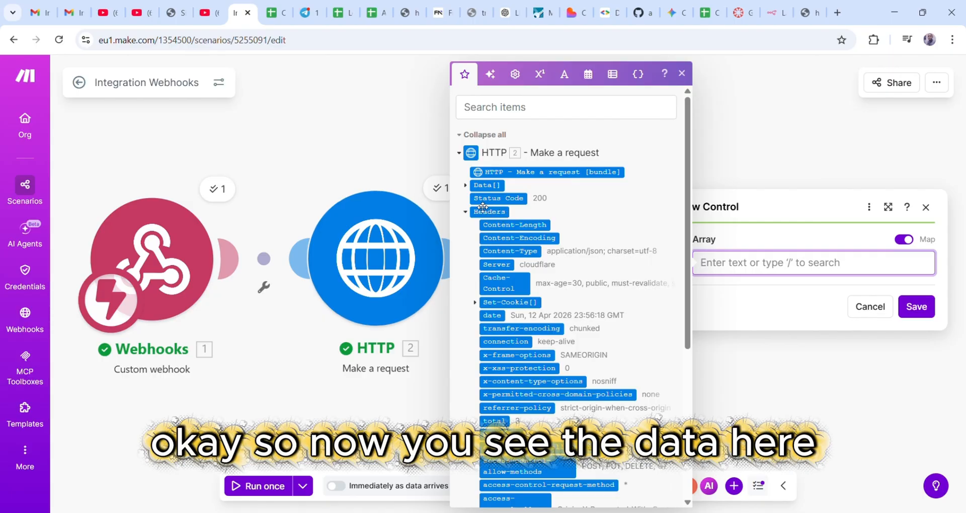
pyautogui.click(467, 186)
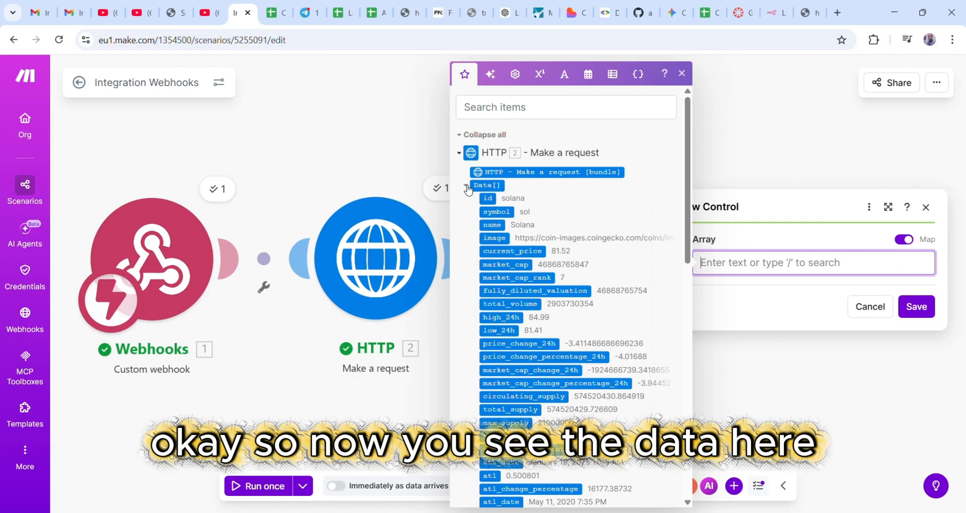
pyautogui.scroll(-4, 610, 235)
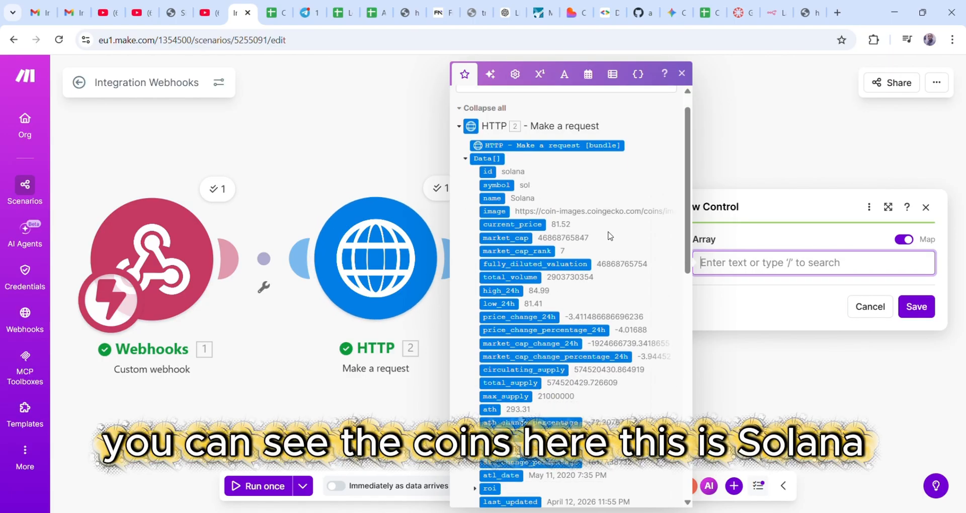
pyautogui.scroll(3, 614, 243)
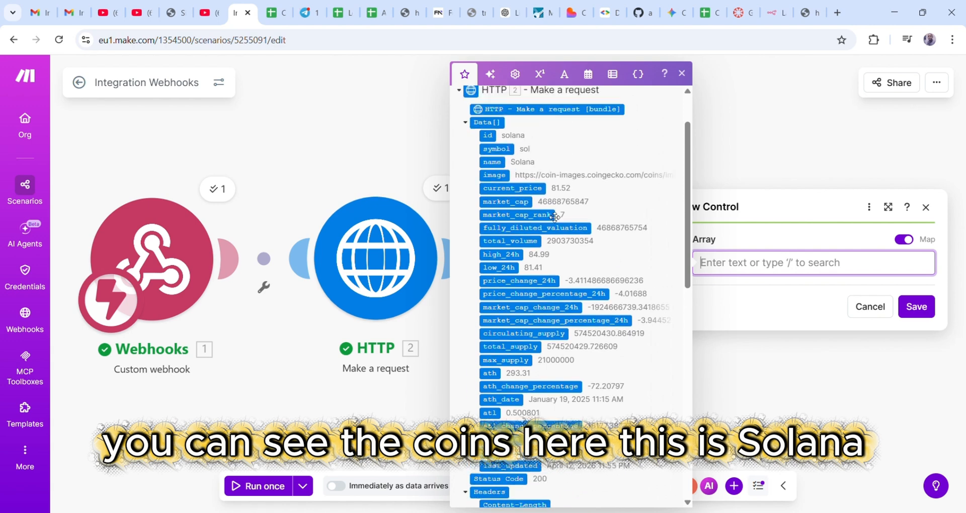
pyautogui.scroll(-1, 612, 231)
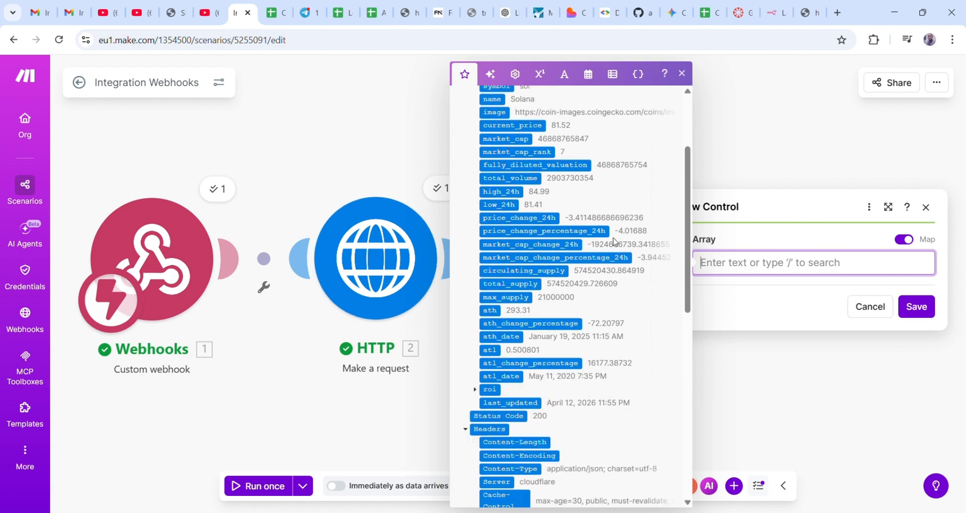
pyautogui.scroll(-1, 531, 214)
pyautogui.scroll(1, 529, 215)
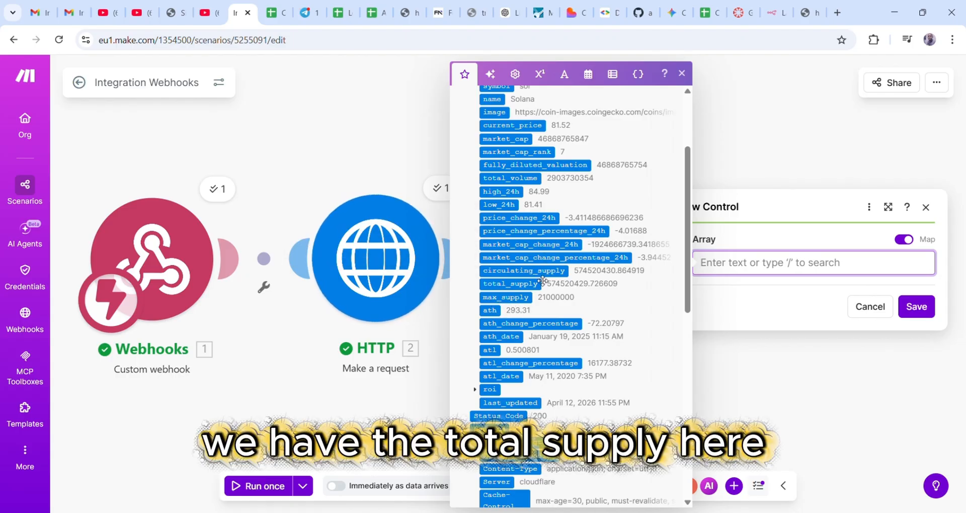
pyautogui.scroll(-4, 543, 280)
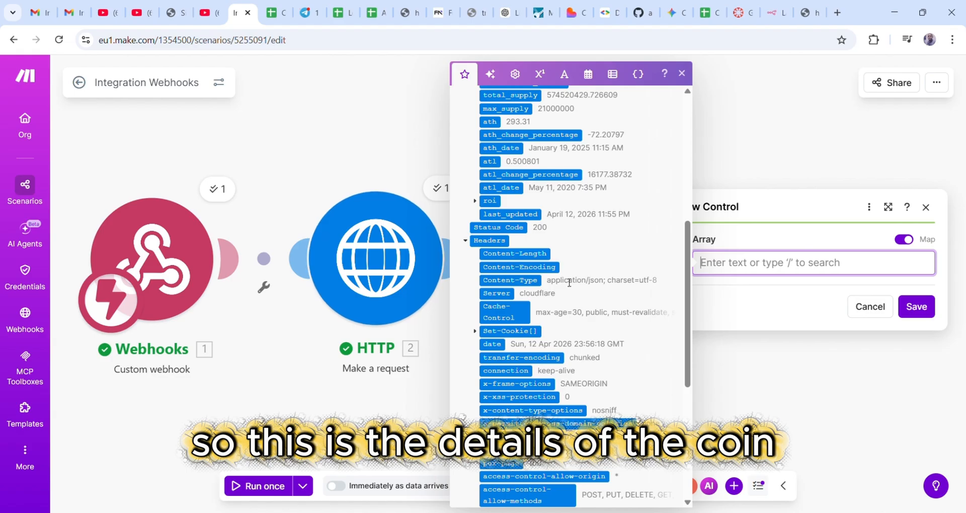
pyautogui.scroll(7, 569, 283)
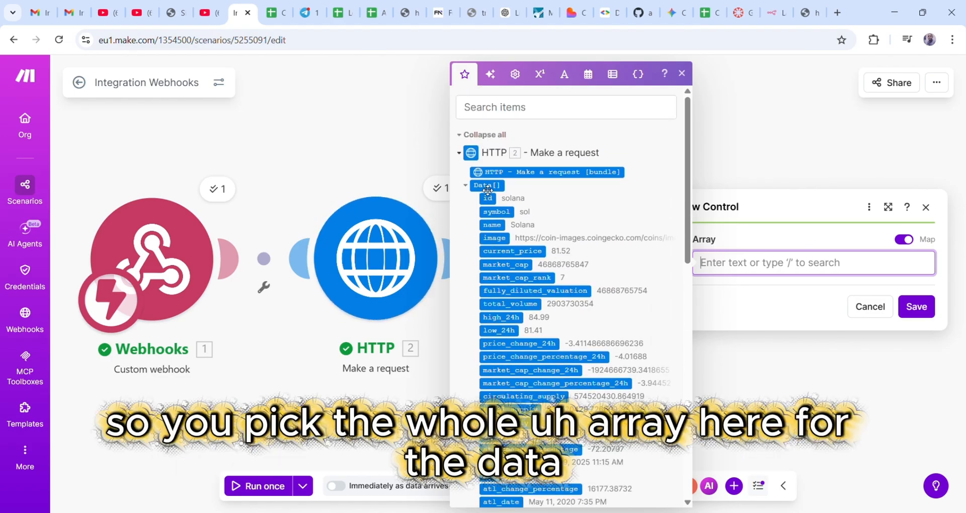
pyautogui.click(488, 186)
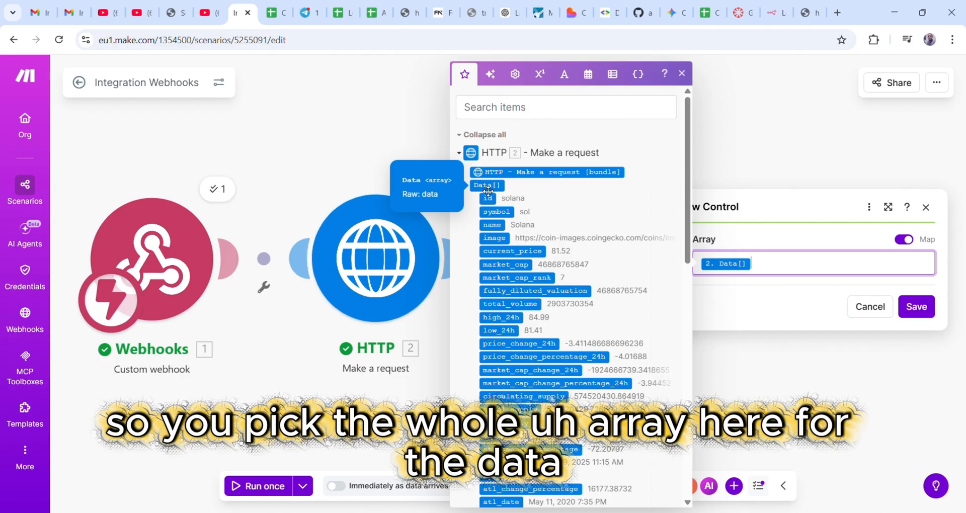
pyautogui.click(683, 74)
pyautogui.moveTo(741, 208); pyautogui.dragTo(710, 207)
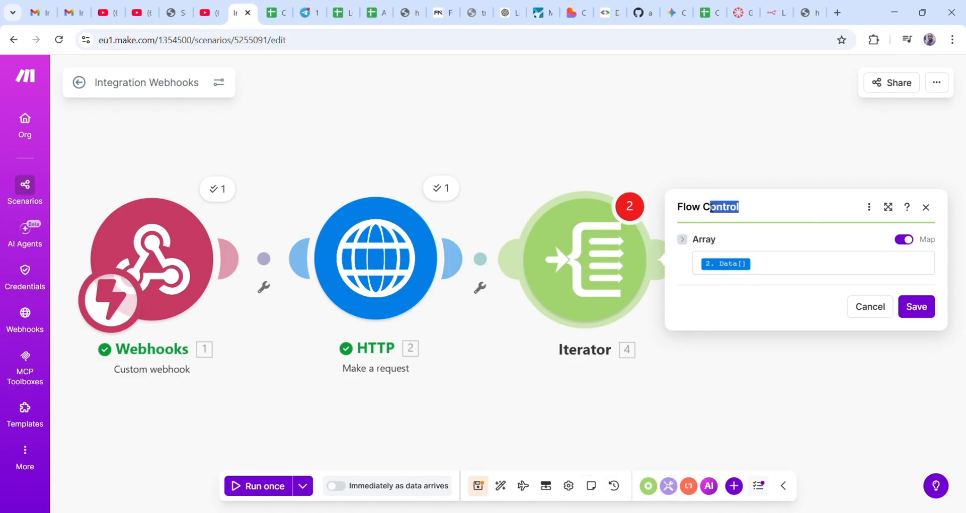
pyautogui.click(782, 209)
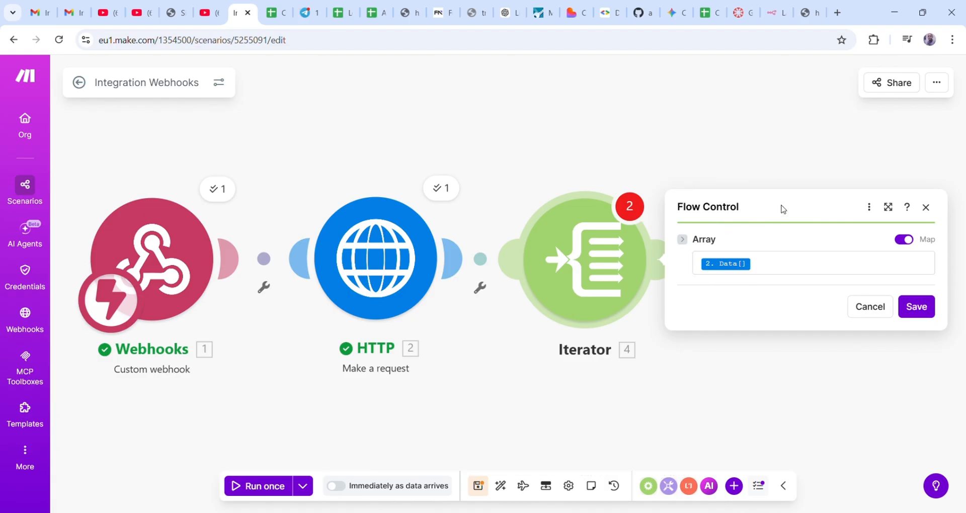
pyautogui.click(916, 308)
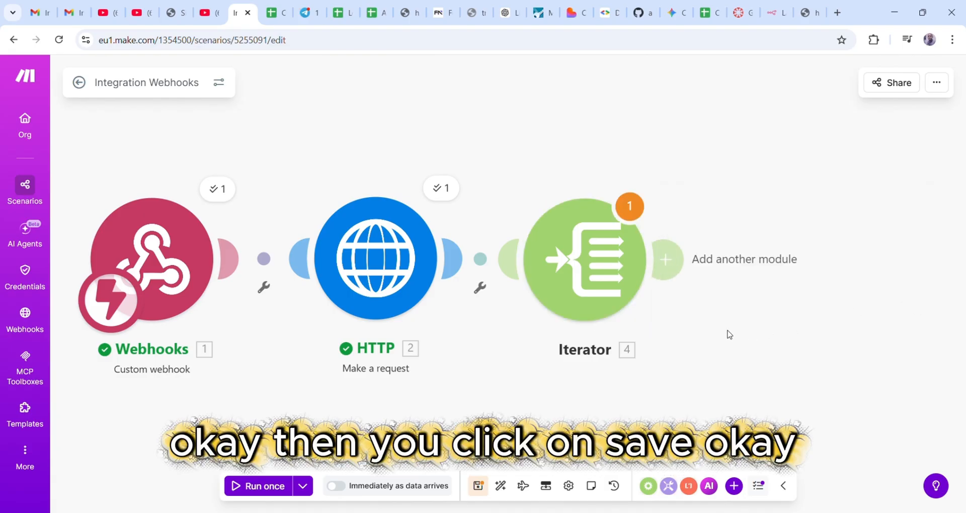
# - Run the scenario once despite the warning and reload the webhook URL to trigger it
pyautogui.moveTo(594, 278); pyautogui.dragTo(618, 277)
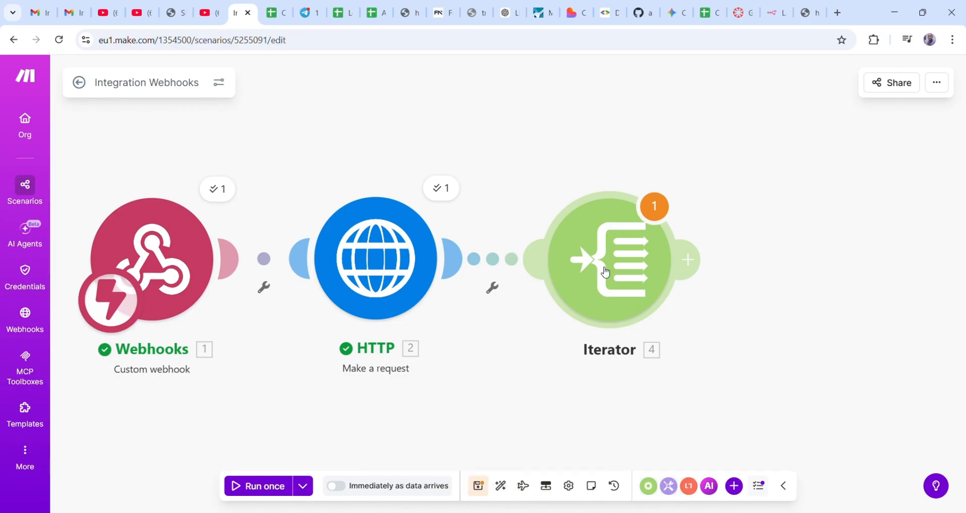
pyautogui.click(260, 487)
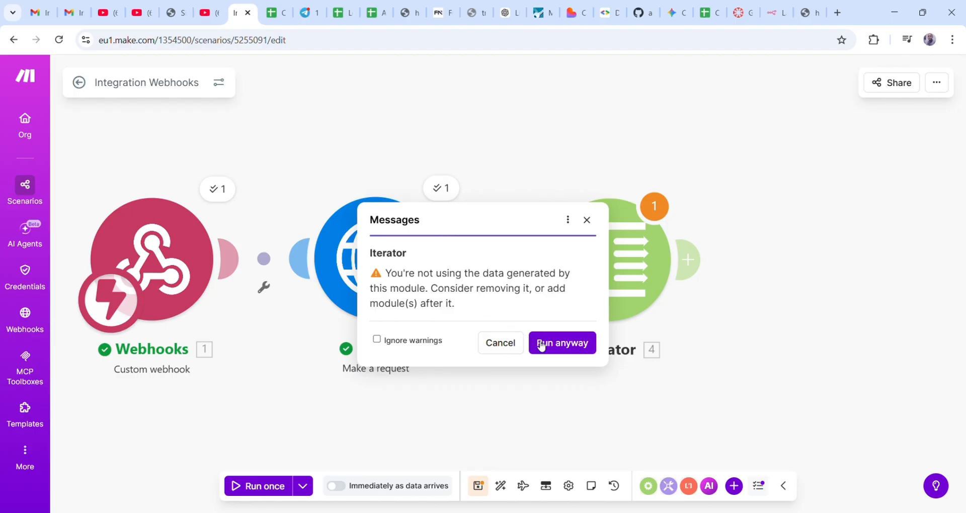
pyautogui.click(563, 344)
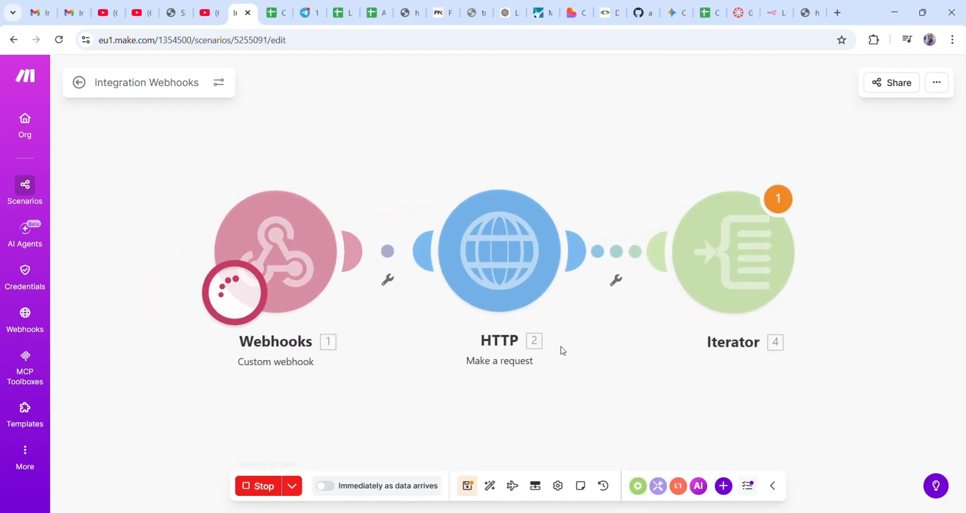
pyautogui.click(805, 12)
pyautogui.click(390, 47)
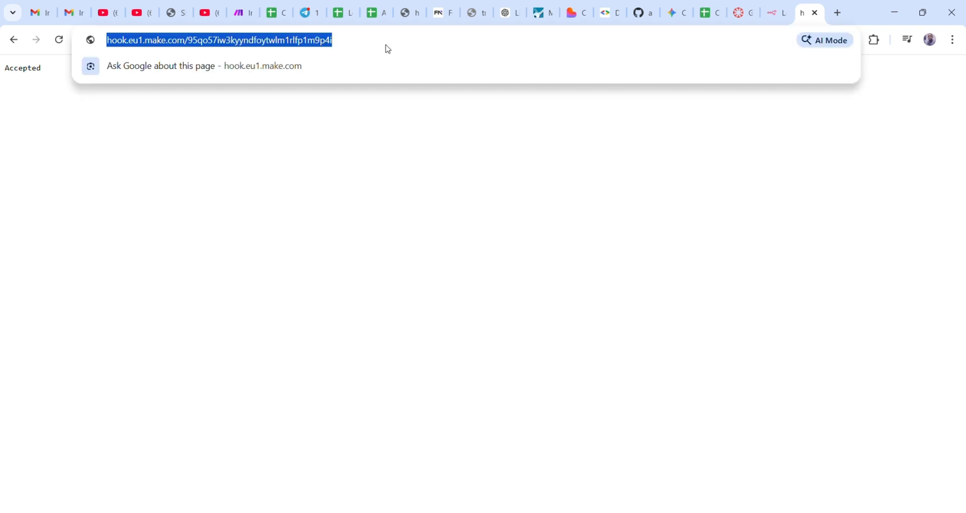
pyautogui.press('Return')
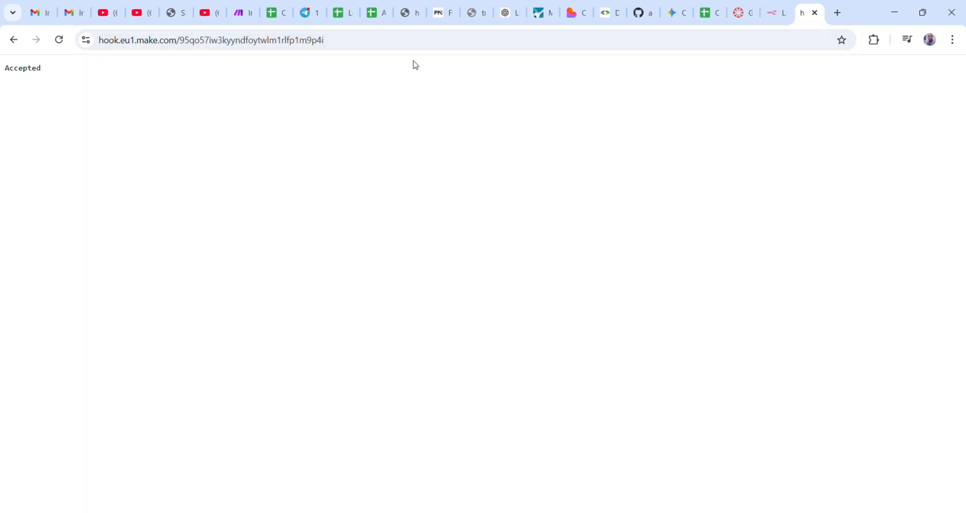
pyautogui.click(239, 13)
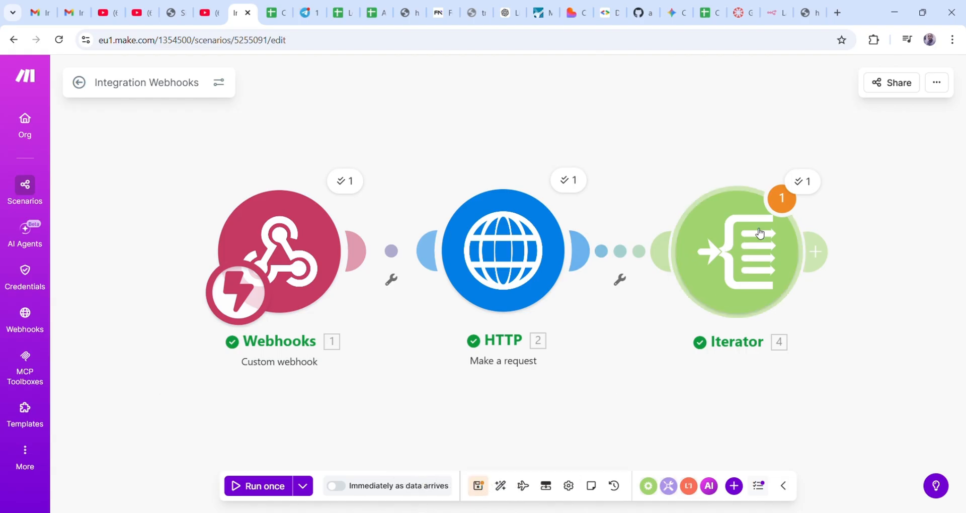
# - Inspect the Iterator output: three bundles for bitcoin, ethereum and solana
pyautogui.click(795, 184)
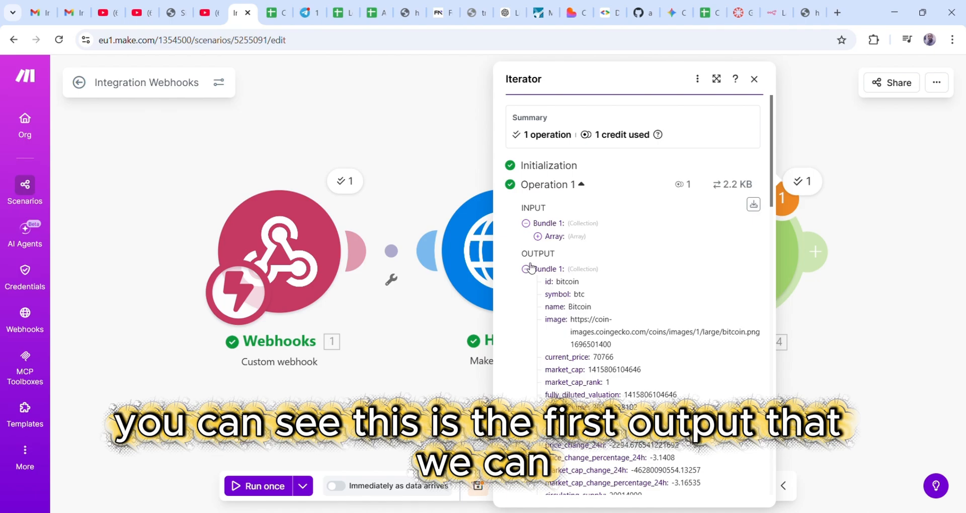
pyautogui.doubleClick(563, 283)
pyautogui.scroll(-3, 580, 369)
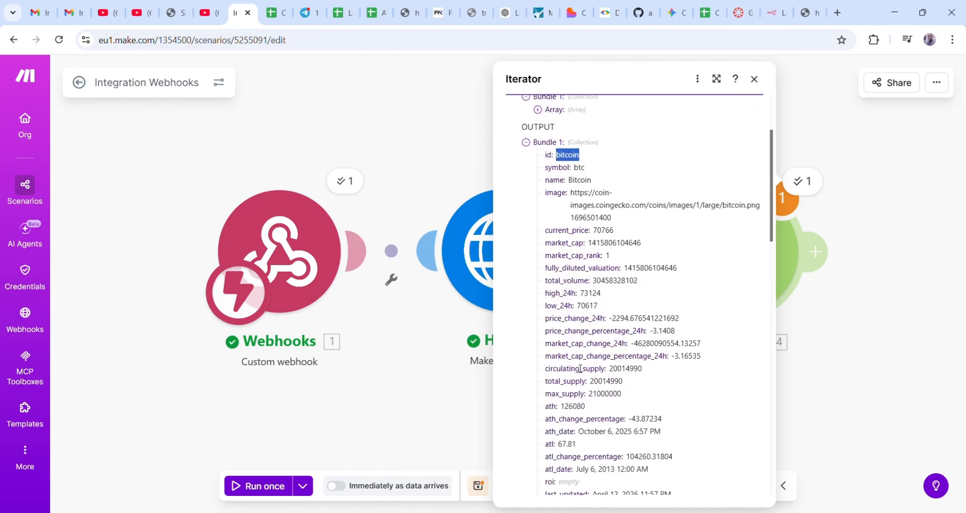
pyautogui.scroll(-5, 581, 369)
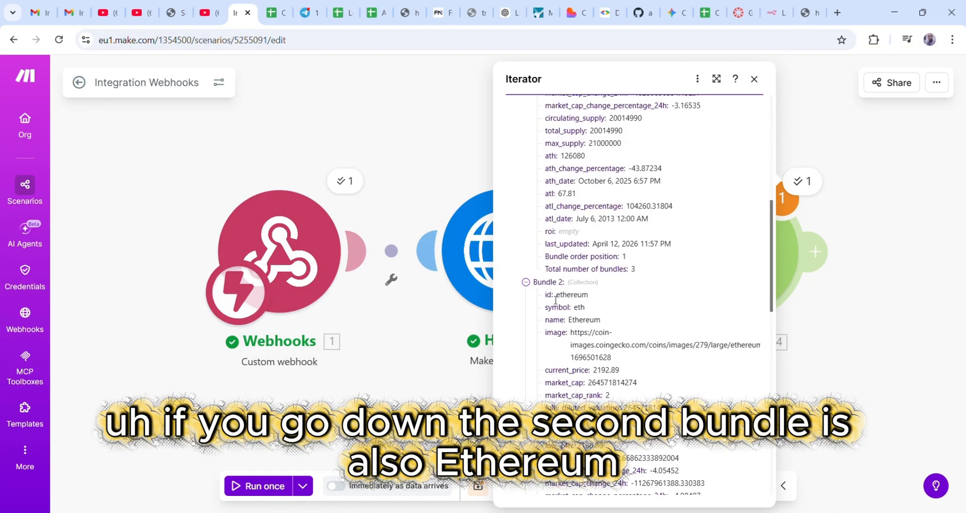
pyautogui.doubleClick(563, 296)
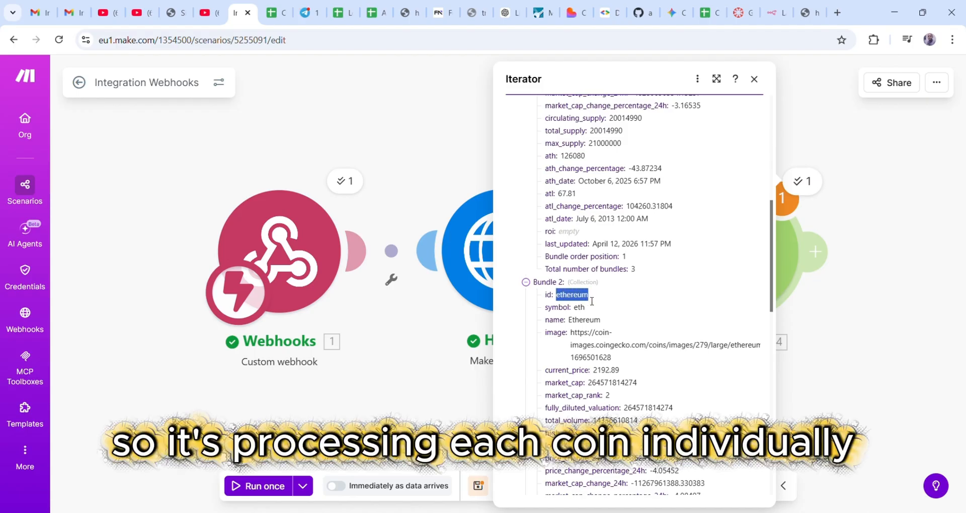
pyautogui.scroll(-9, 621, 344)
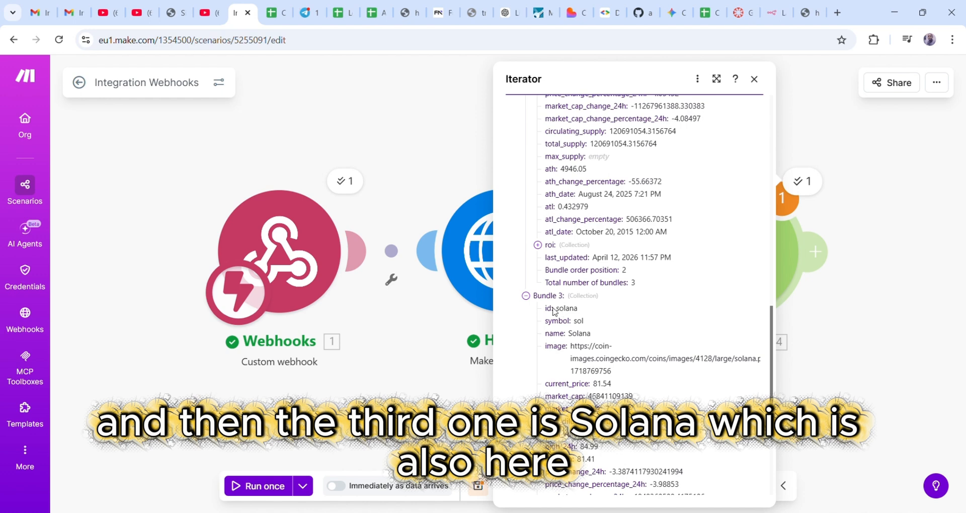
pyautogui.doubleClick(568, 309)
pyautogui.scroll(-6, 637, 354)
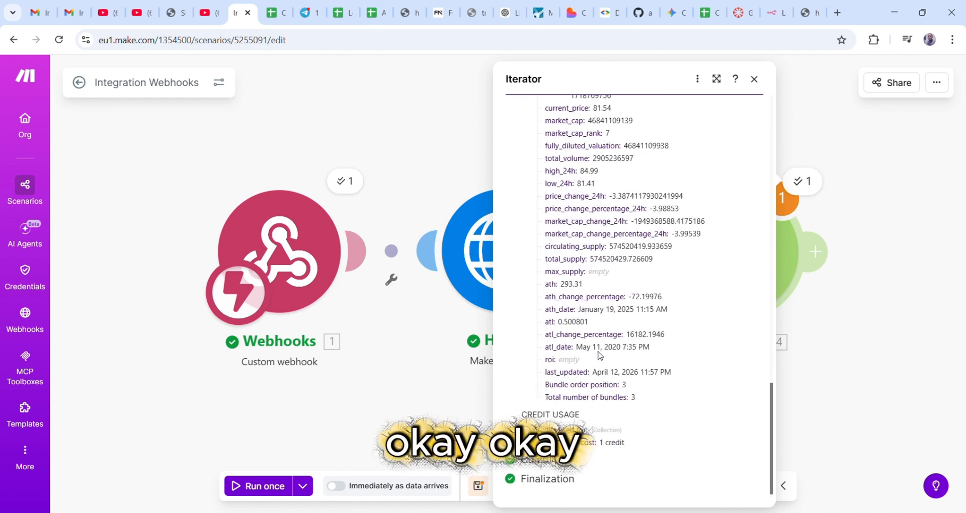
pyautogui.scroll(20, 636, 355)
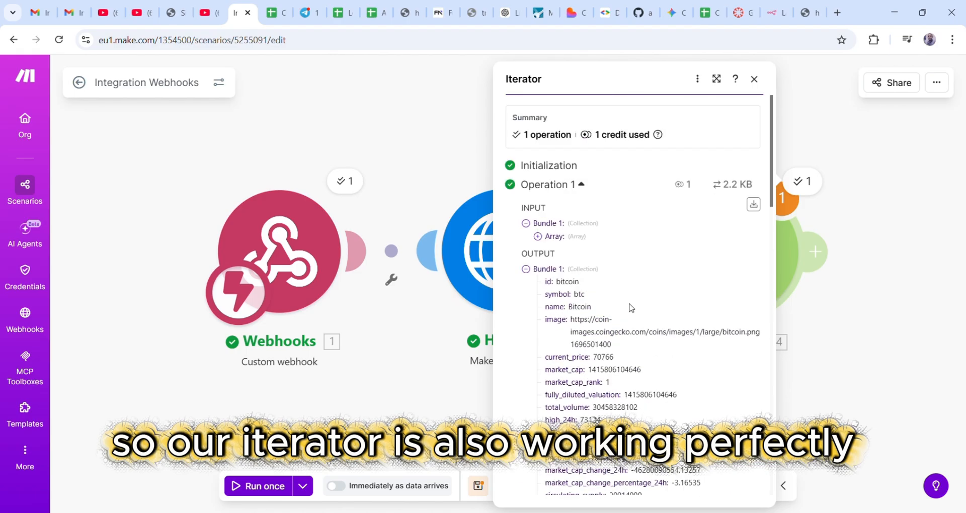
pyautogui.click(755, 79)
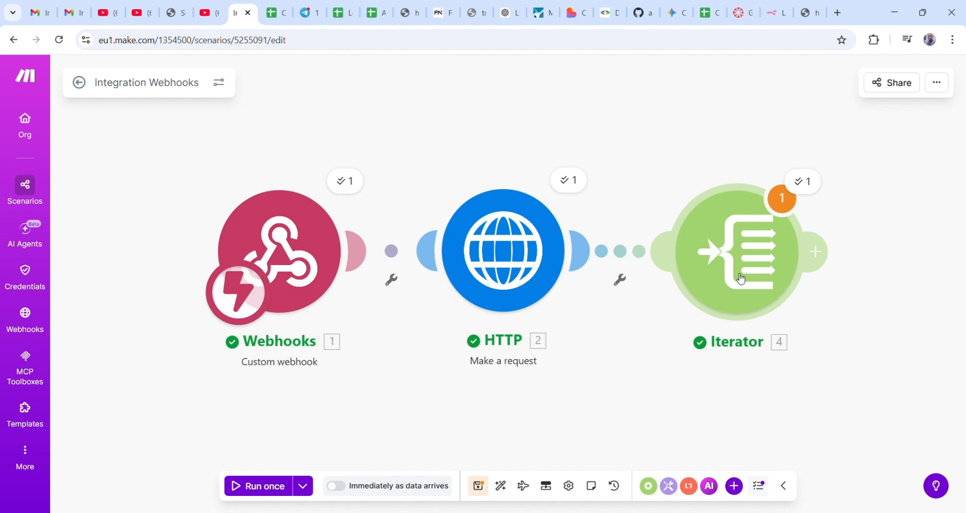
# - Add a Flow Control Router after the Iterator, creating 1st and 2nd branches
pyautogui.click(829, 263)
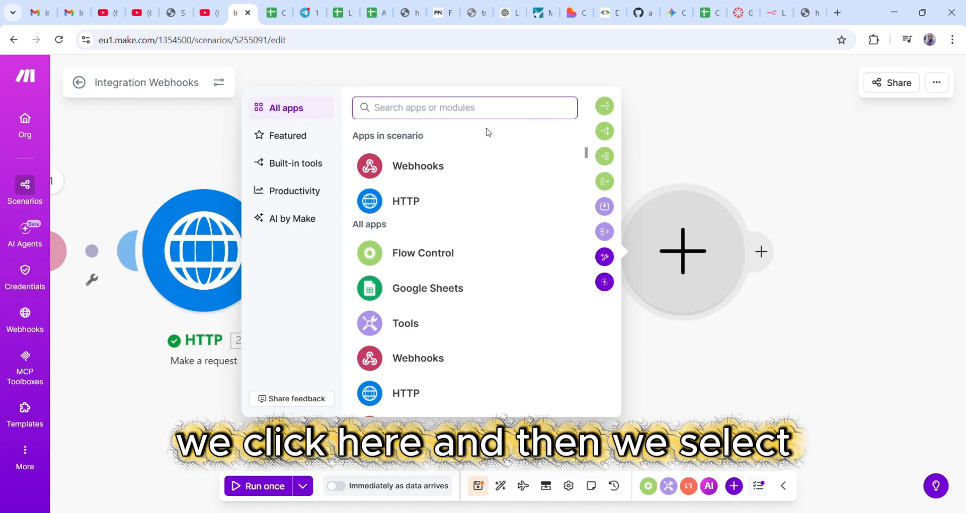
pyautogui.write('fi')
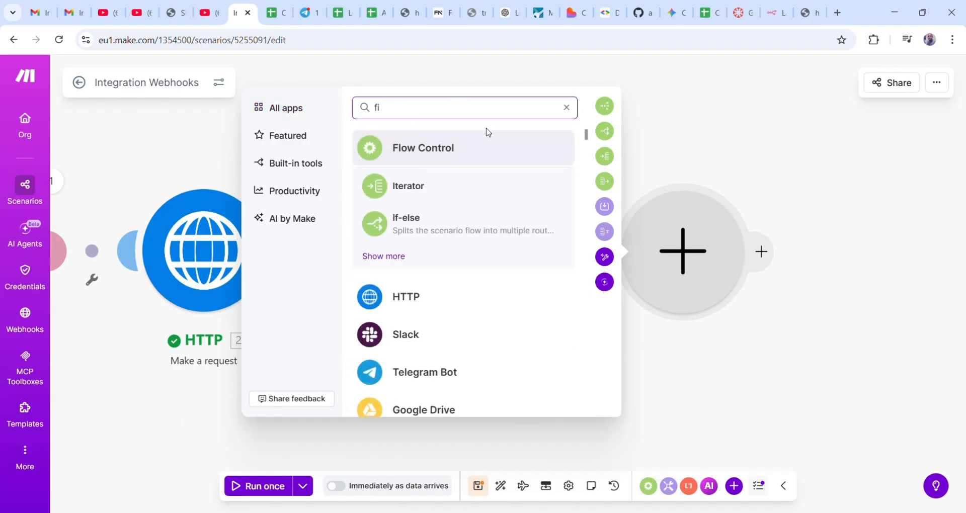
pyautogui.write('l')
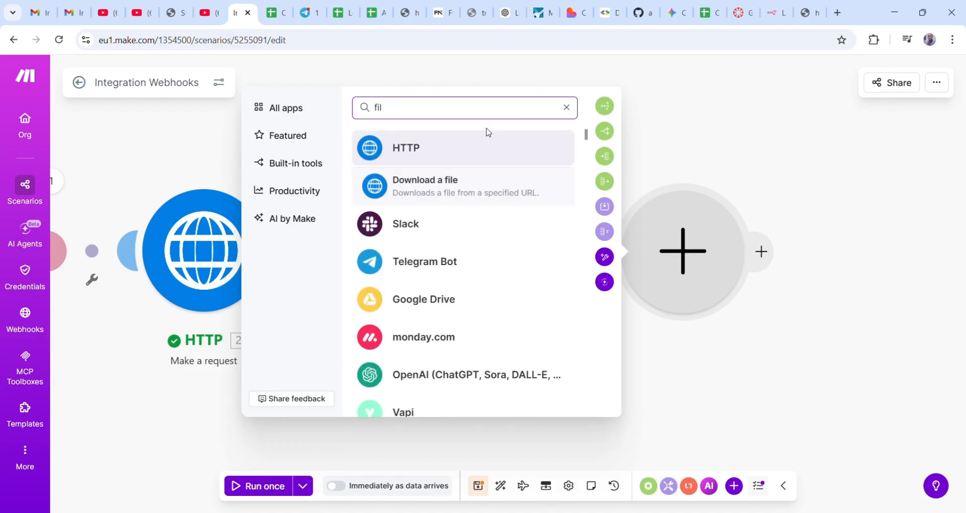
pyautogui.click(717, 354)
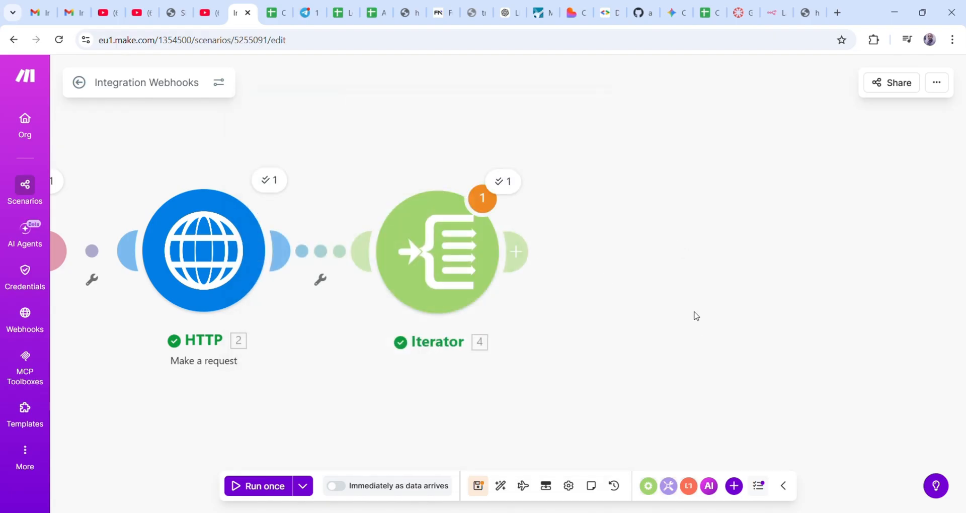
pyautogui.click(528, 261)
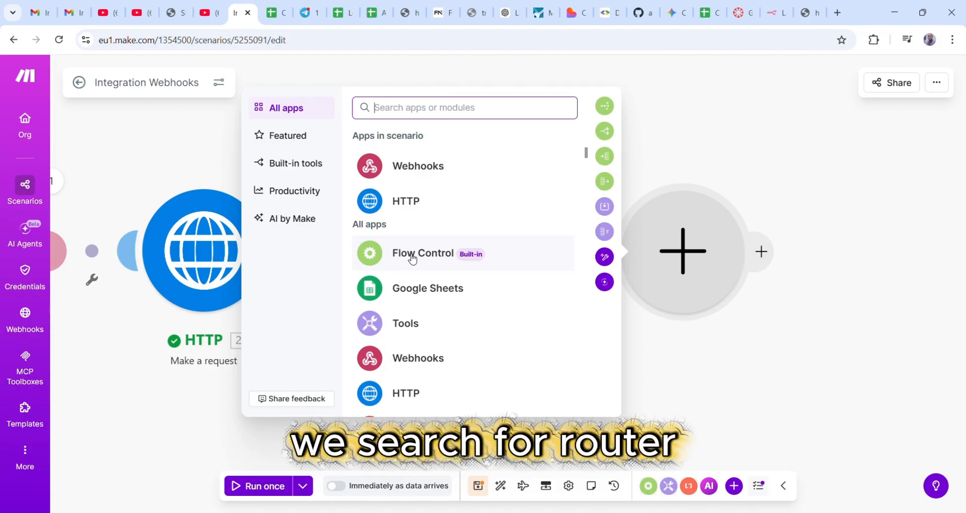
pyautogui.write('ro')
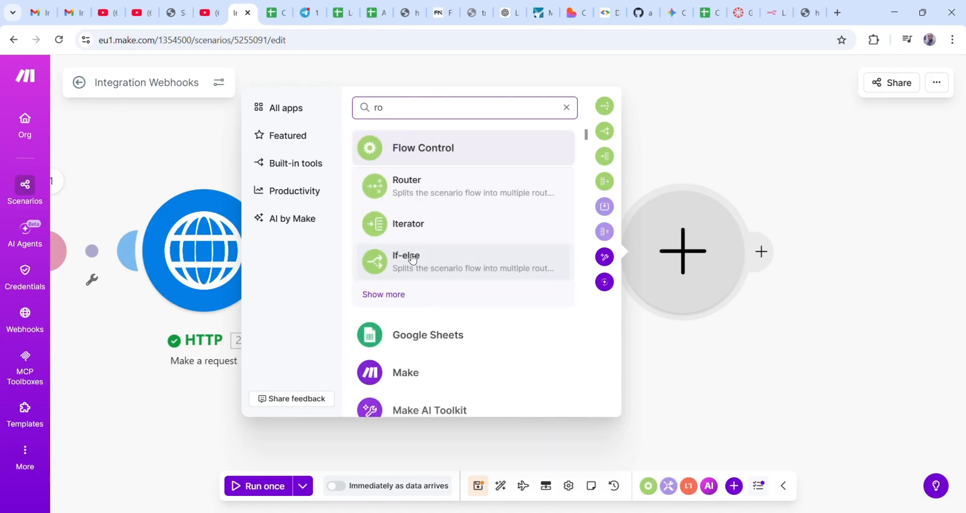
pyautogui.click(408, 188)
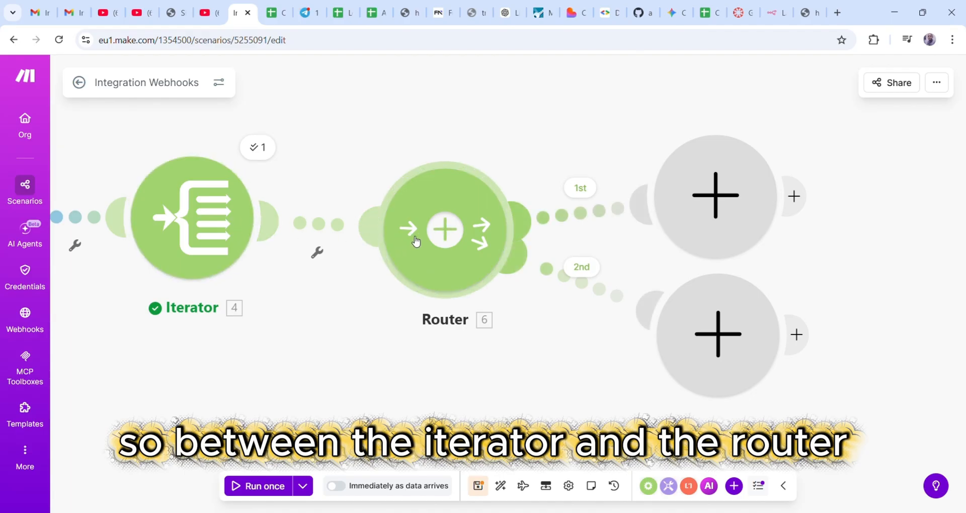
# - Label the Iterator-to-Router filter 'Price Alert Filter'
pyautogui.click(318, 254)
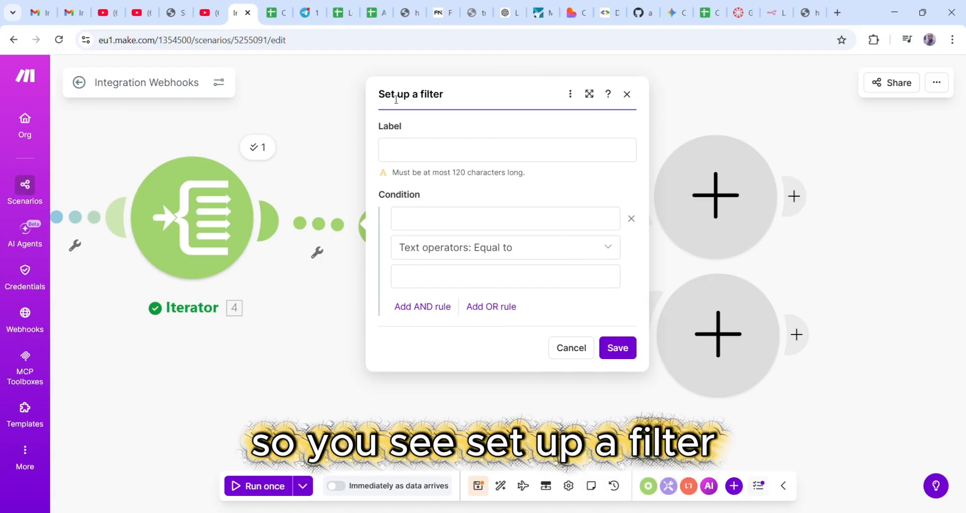
pyautogui.click(434, 155)
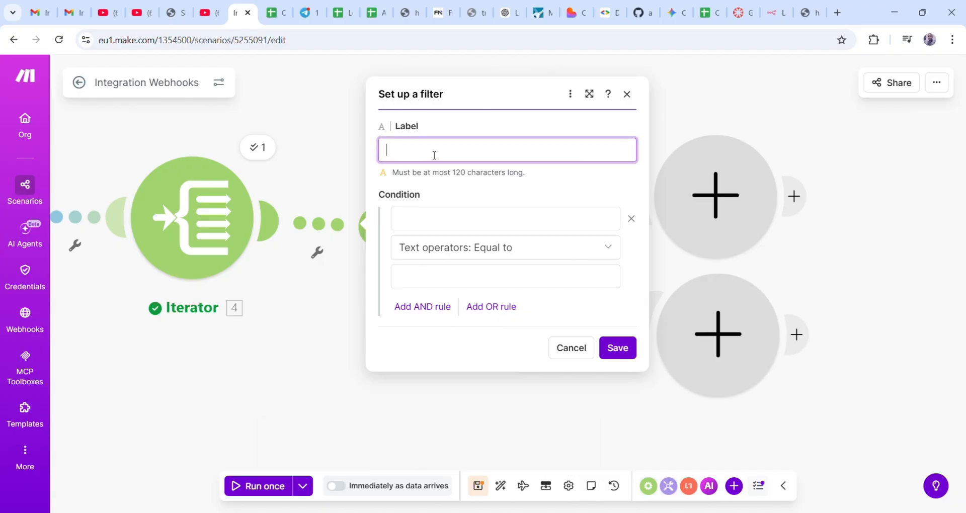
pyautogui.write('Price Alert Filter')
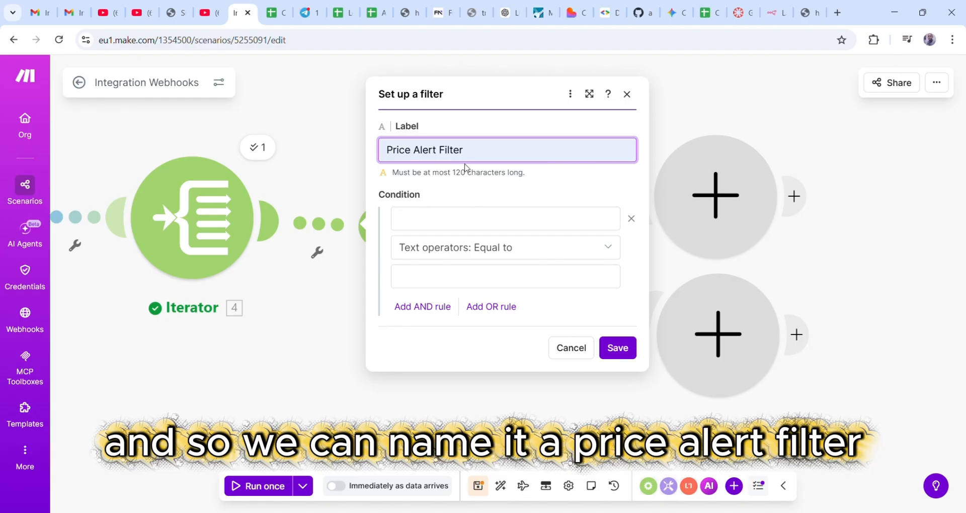
# - Require price_change_percentage_24h numeric greater than 5, and add an empty OR rule
pyautogui.click(450, 223)
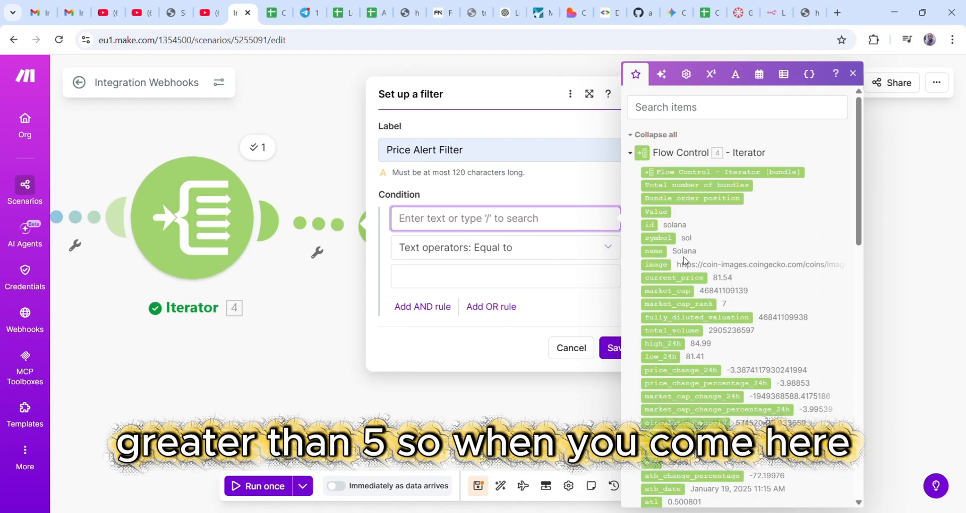
pyautogui.scroll(-3, 810, 248)
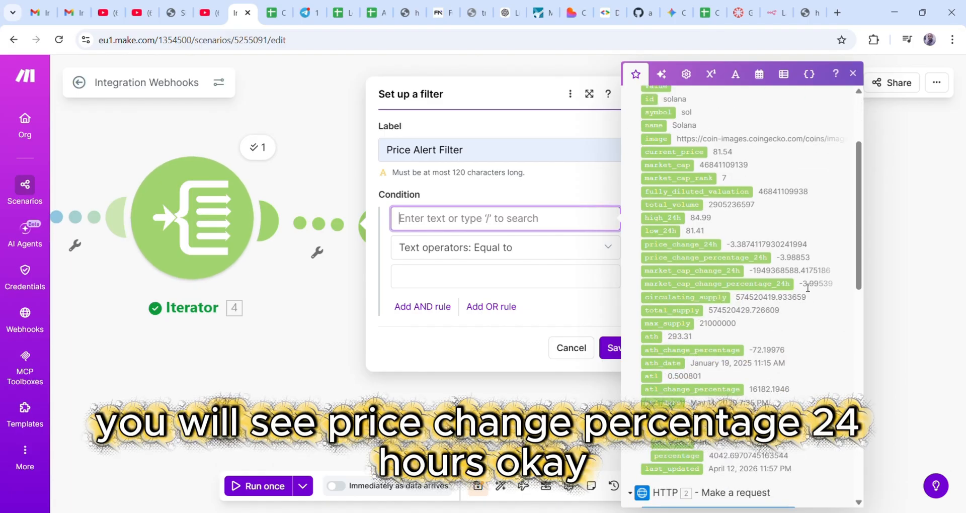
pyautogui.click(700, 262)
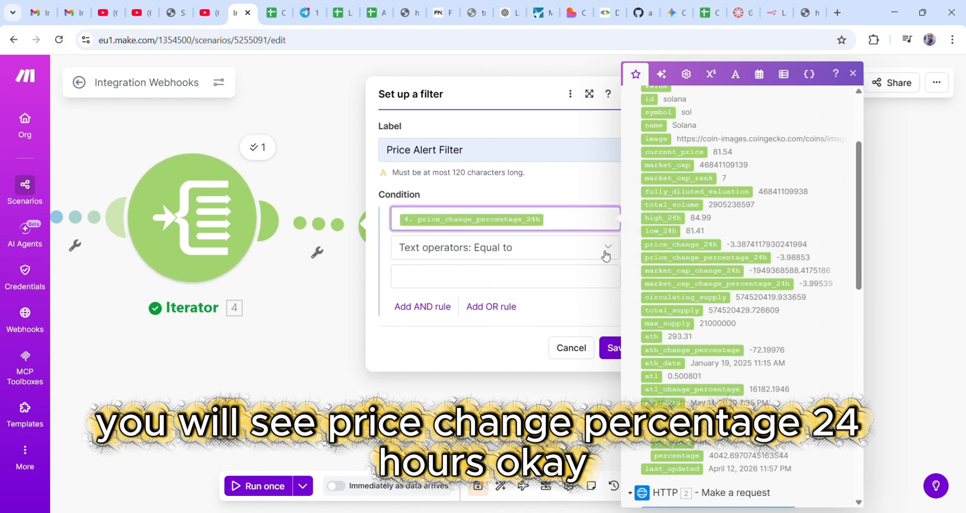
pyautogui.click(487, 249)
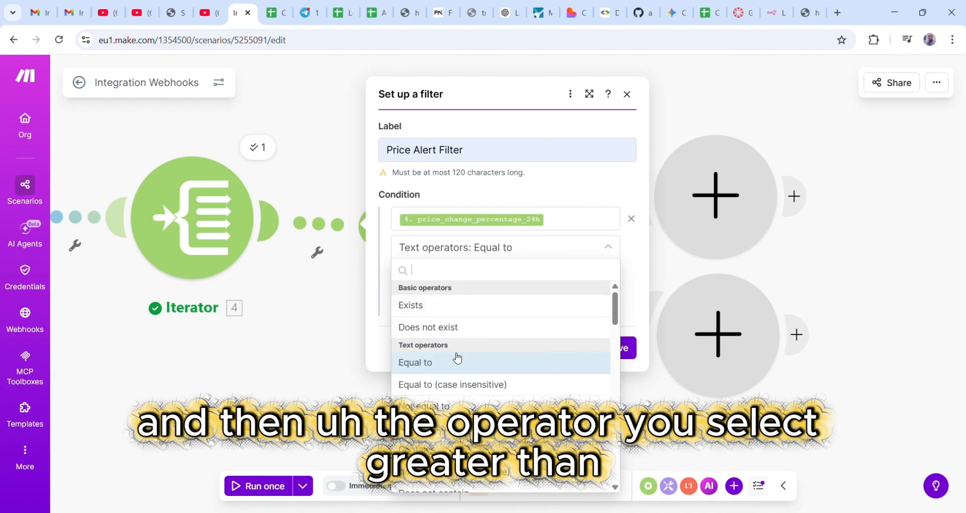
pyautogui.scroll(-5, 449, 398)
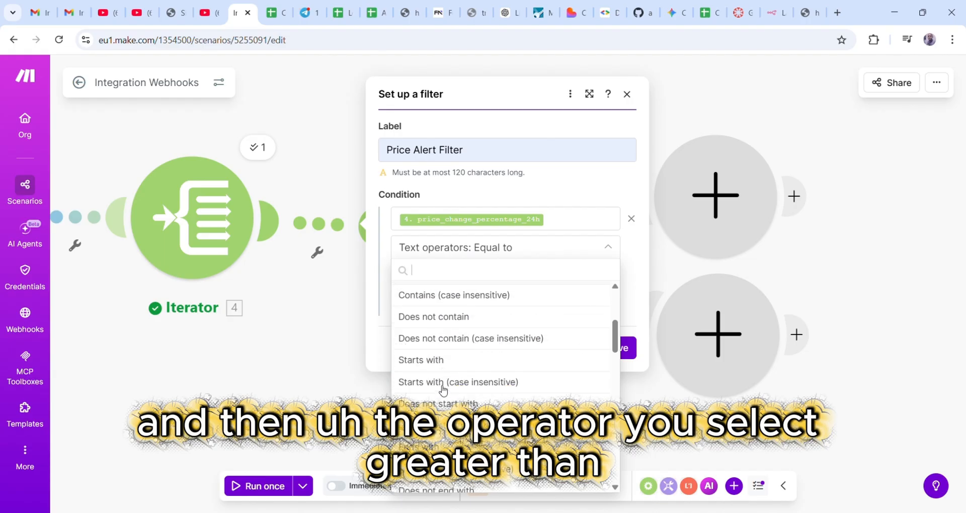
pyautogui.scroll(-6, 443, 390)
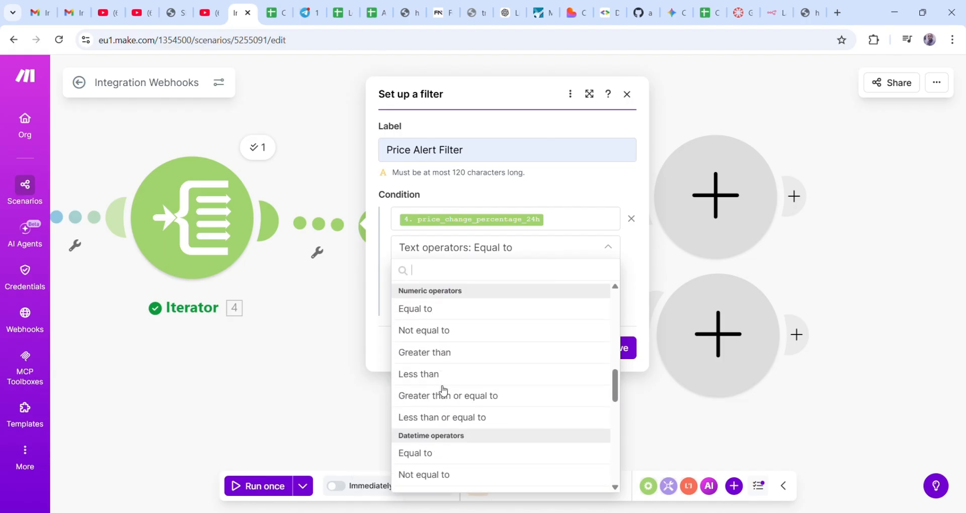
pyautogui.scroll(1, 440, 390)
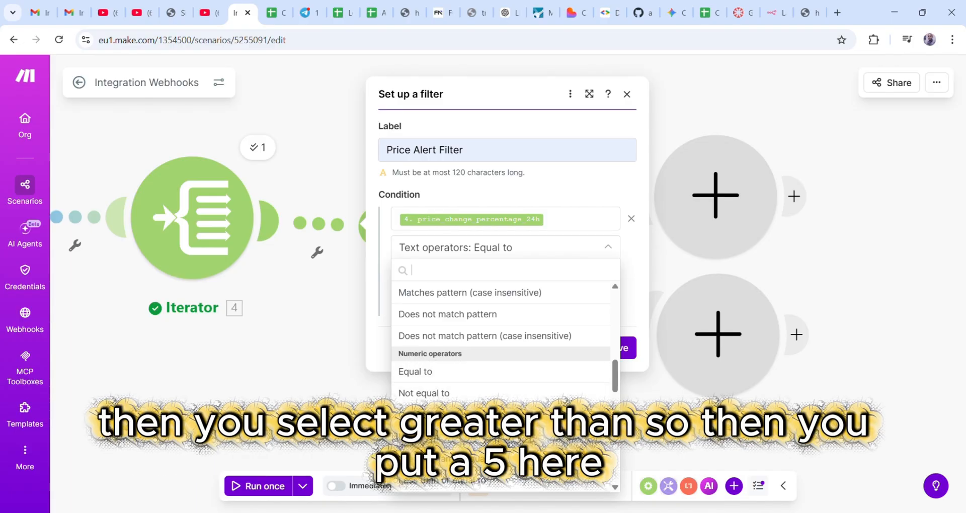
pyautogui.click(443, 414)
pyautogui.click(493, 277)
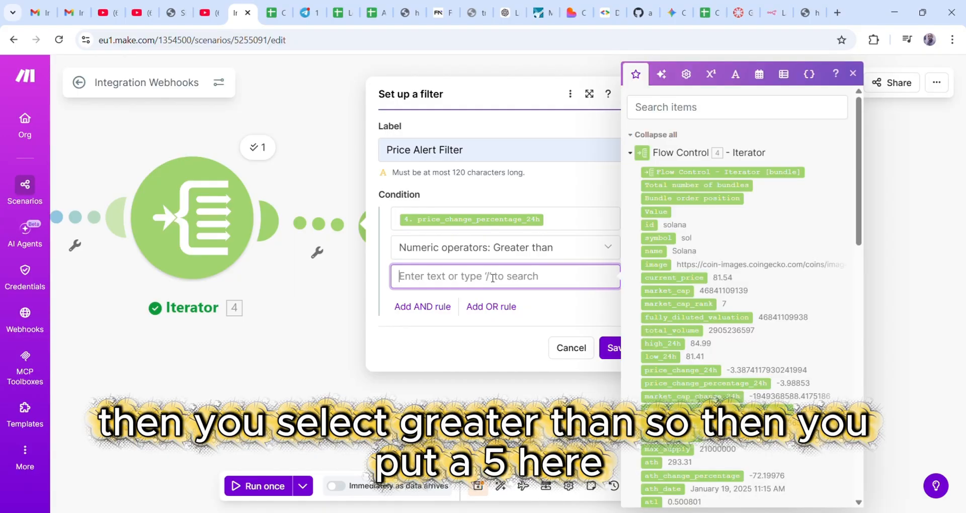
pyautogui.write('5')
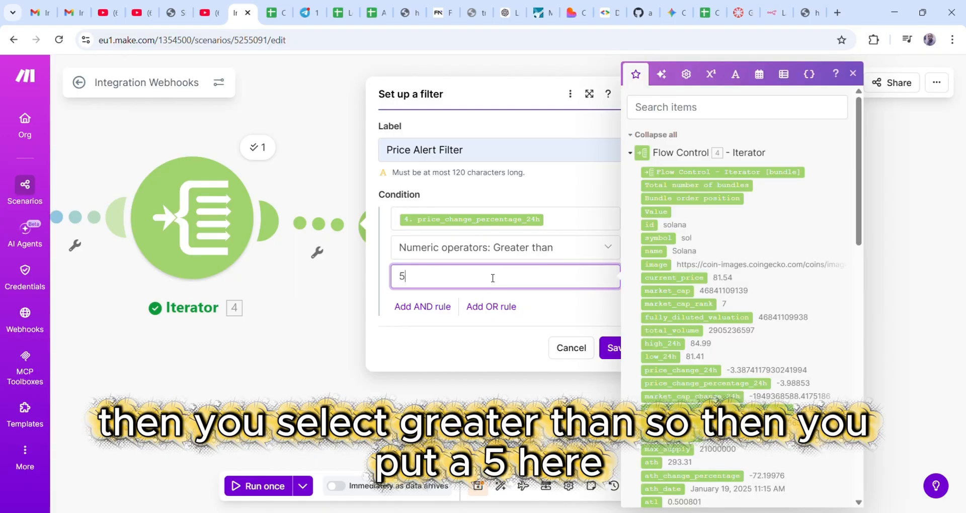
pyautogui.click(488, 310)
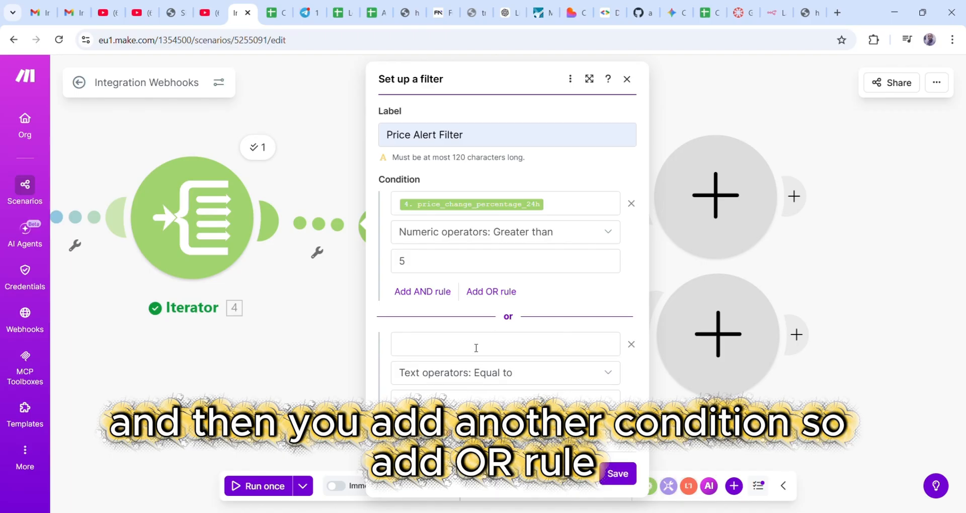
# - Make the OR condition price_change_percentage_24h equal to -5 and save the filter
pyautogui.click(448, 351)
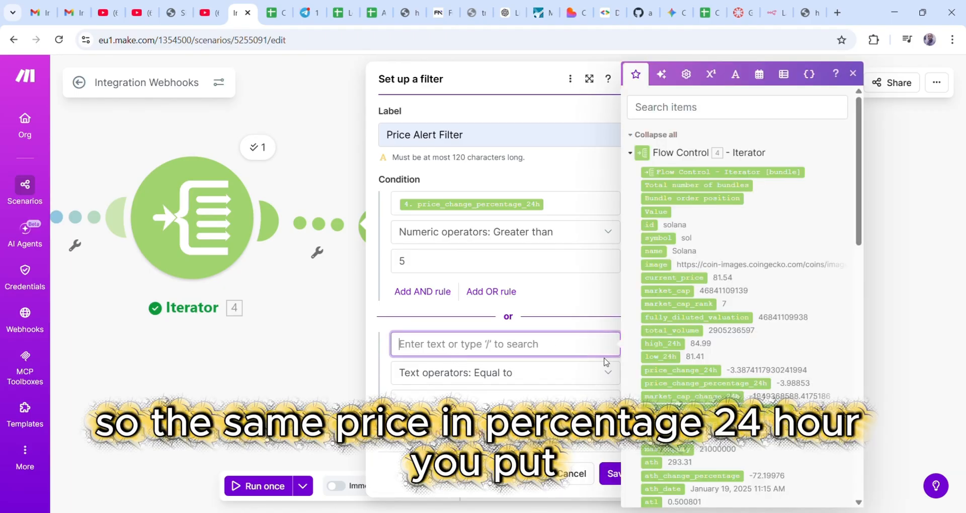
pyautogui.click(689, 390)
pyautogui.click(481, 405)
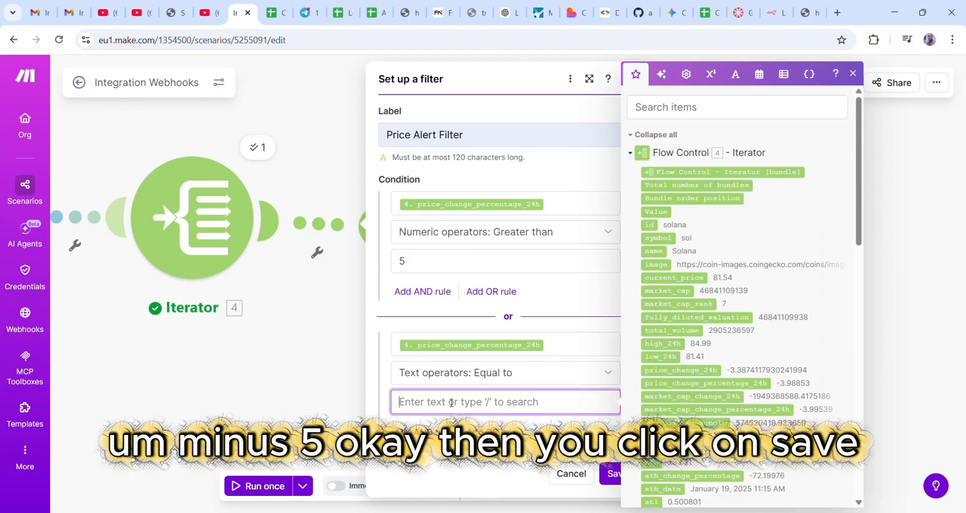
pyautogui.write('-5')
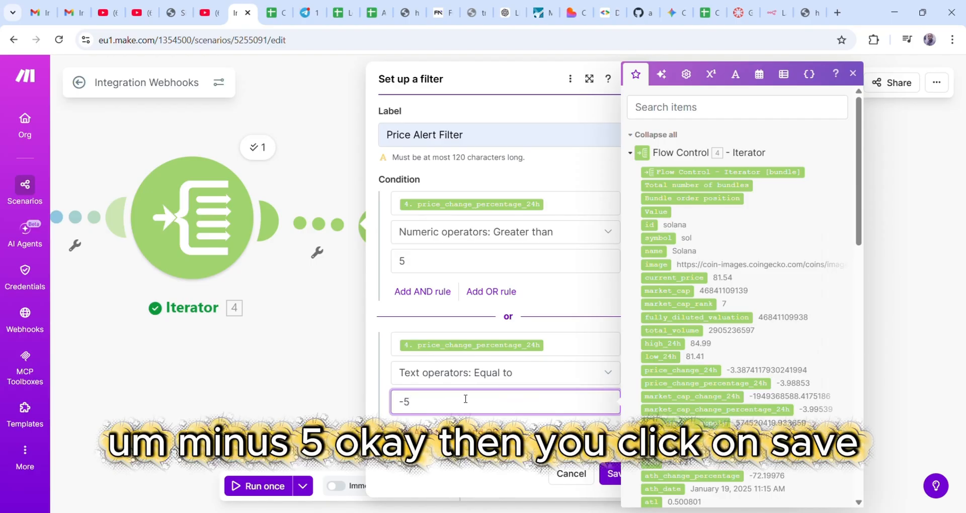
pyautogui.click(612, 475)
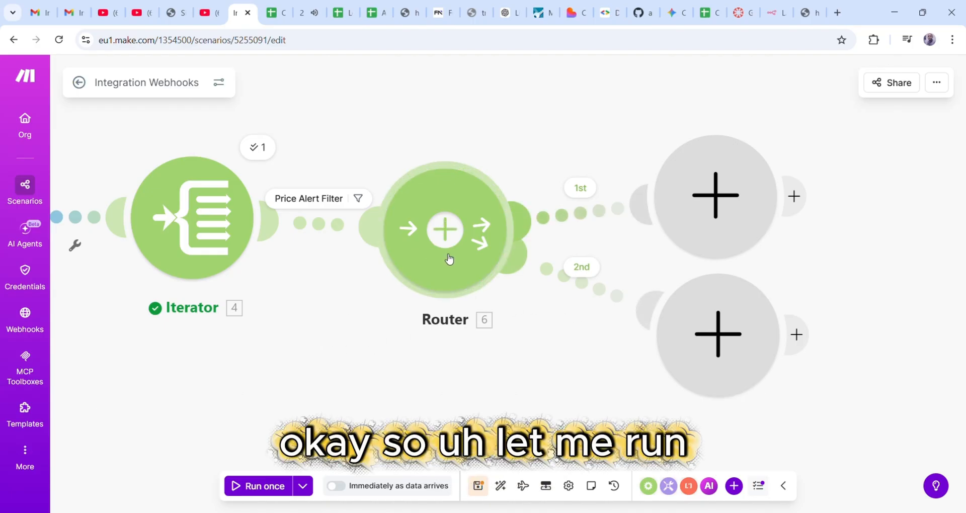
# - Fit the whole scenario in view, run it once, and switch to the webhook page
pyautogui.moveTo(271, 385); pyautogui.dragTo(645, 375)
pyautogui.scroll(-3, 631, 370)
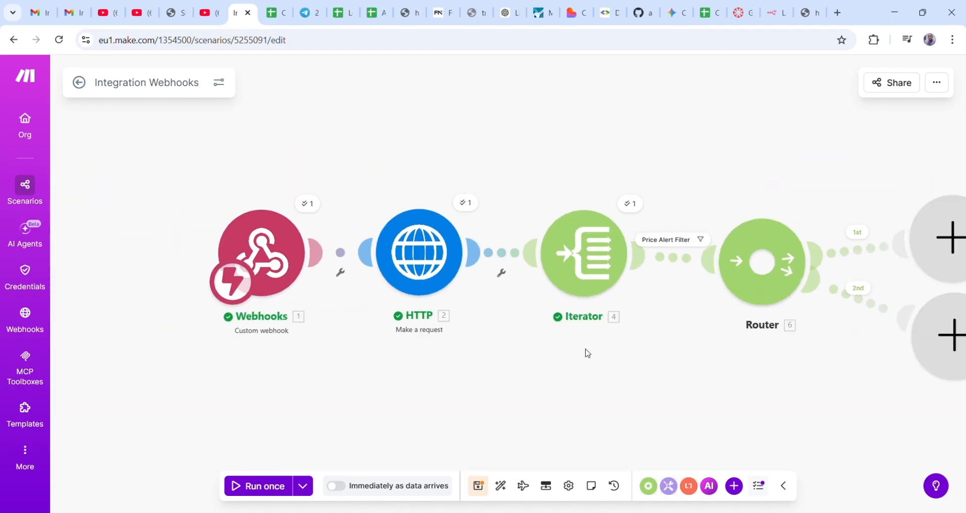
pyautogui.moveTo(515, 369)
pyautogui.mouseDown()
pyautogui.moveTo(412, 356)
pyautogui.moveTo(433, 350)
pyautogui.mouseUp()
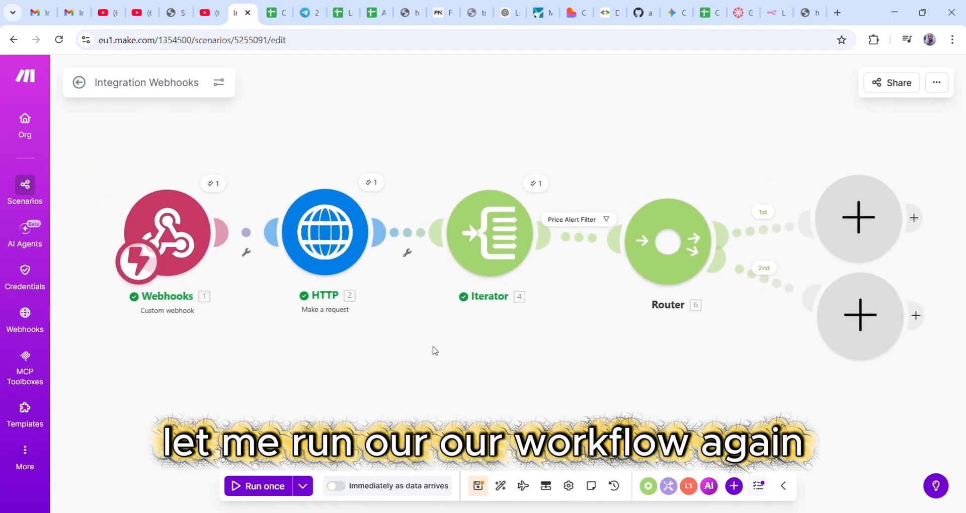
pyautogui.click(264, 488)
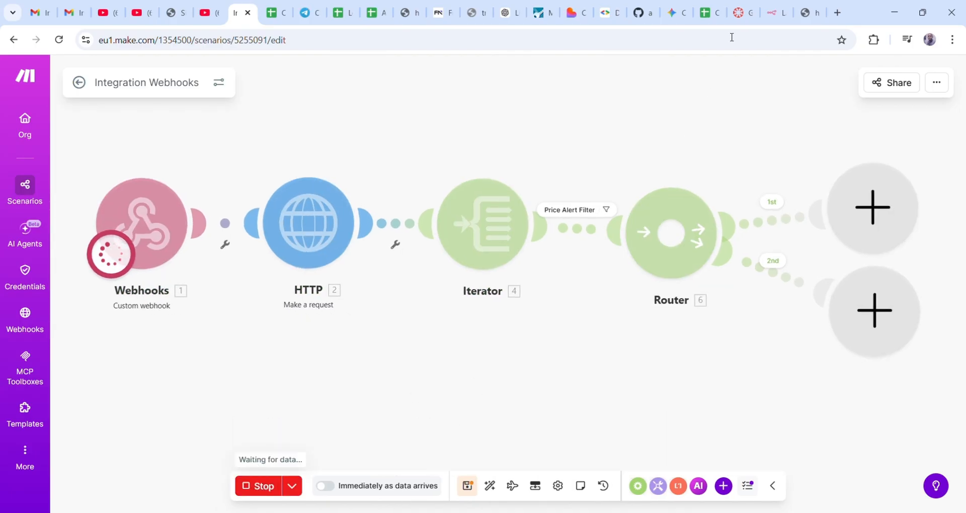
pyautogui.click(816, 14)
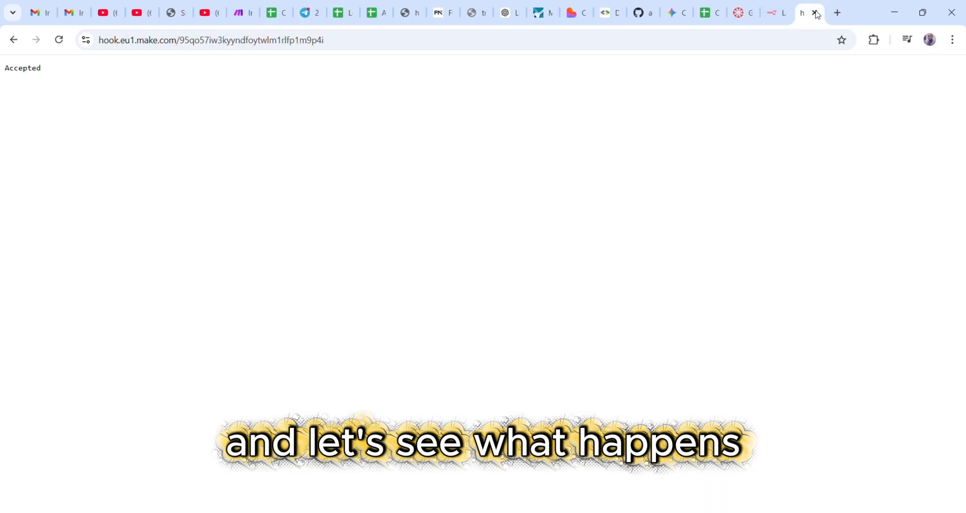
# - Reload the webhook URL, then return to Make, where the filter passed 0 bundles
pyautogui.click(385, 41)
pyautogui.press('Return')
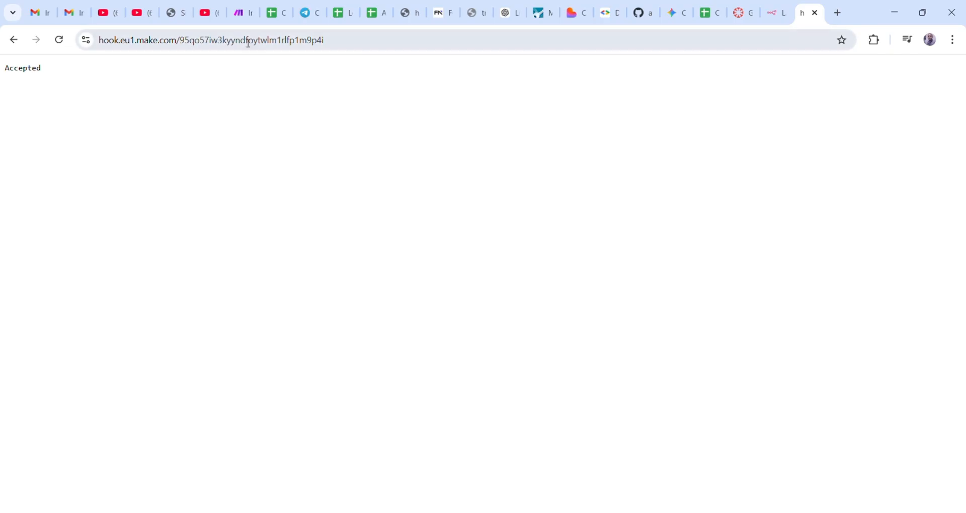
pyautogui.click(242, 14)
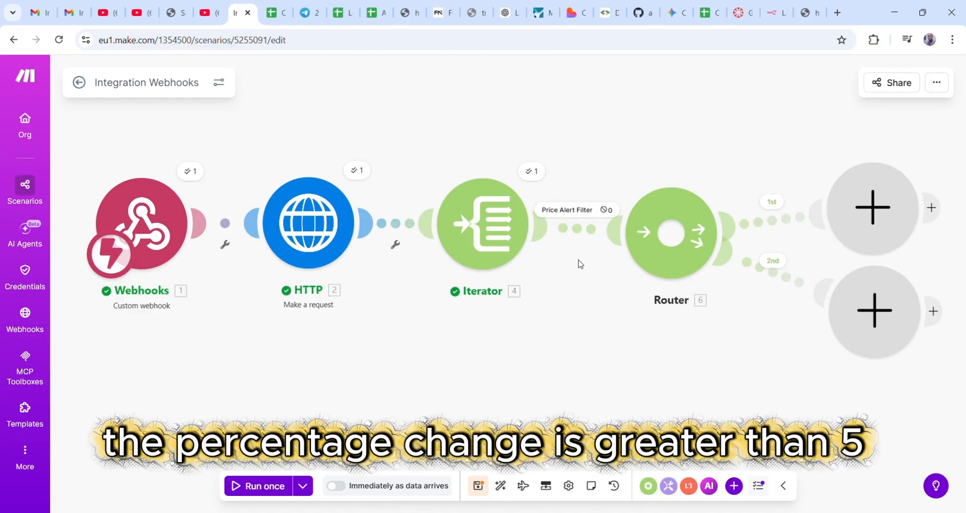
# - Change the filter thresholds to greater than 2 and equal to -2, save, and rerun the scenario
pyautogui.click(573, 215)
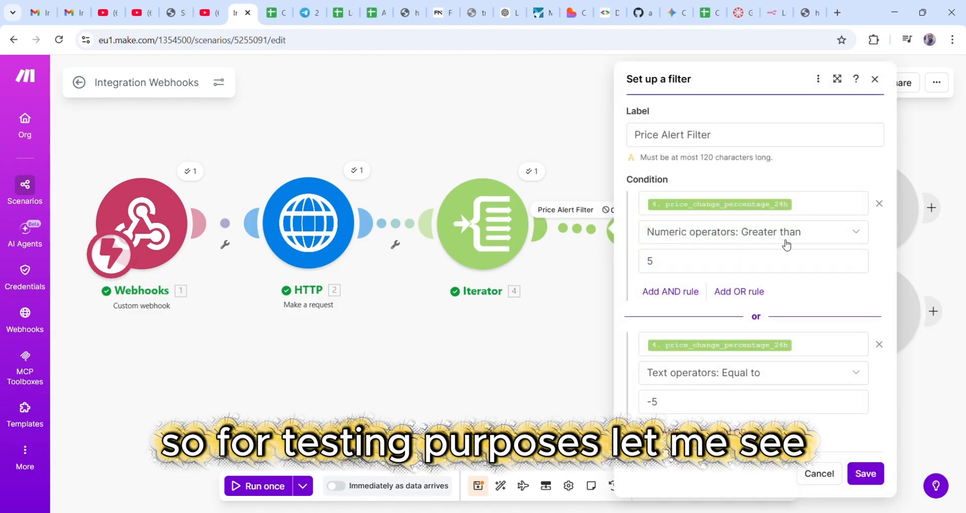
pyautogui.click(664, 265)
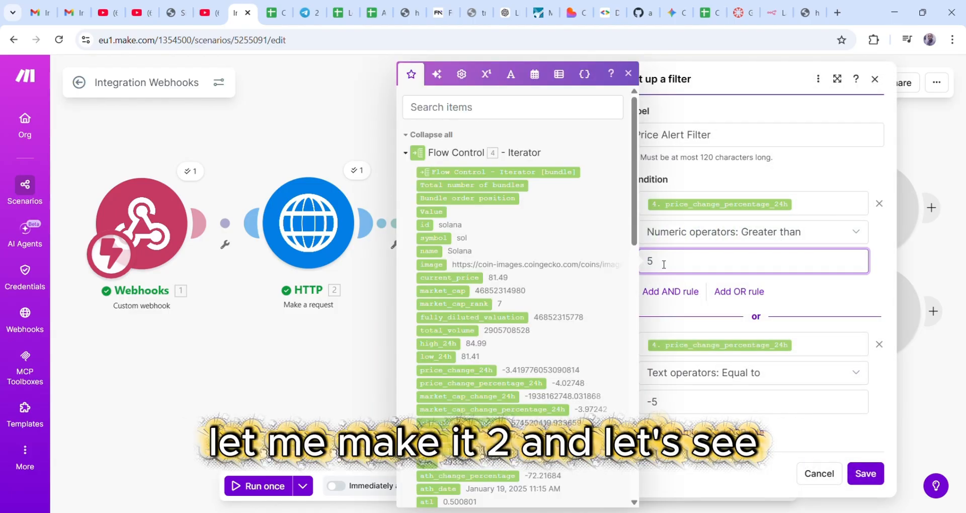
pyautogui.press('BackSpace')
pyautogui.write('2')
pyautogui.click(671, 413)
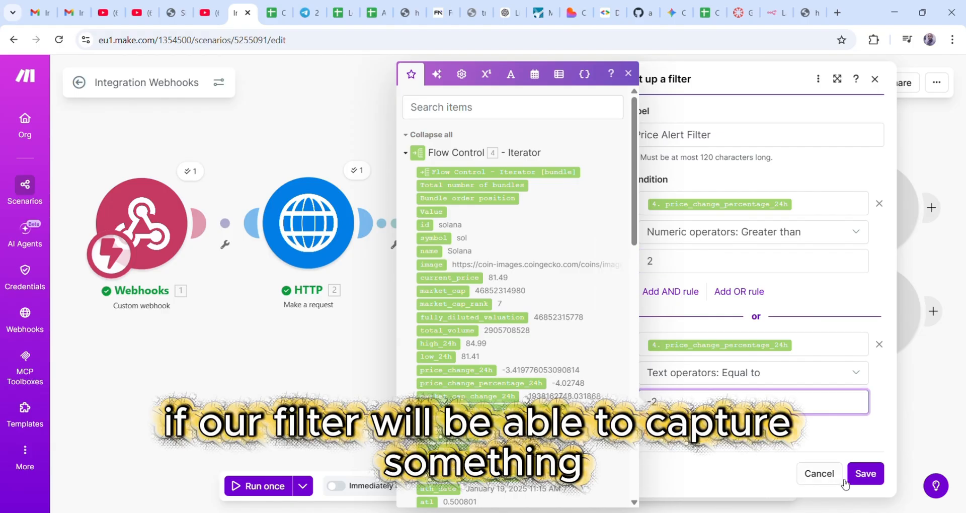
pyautogui.click(863, 475)
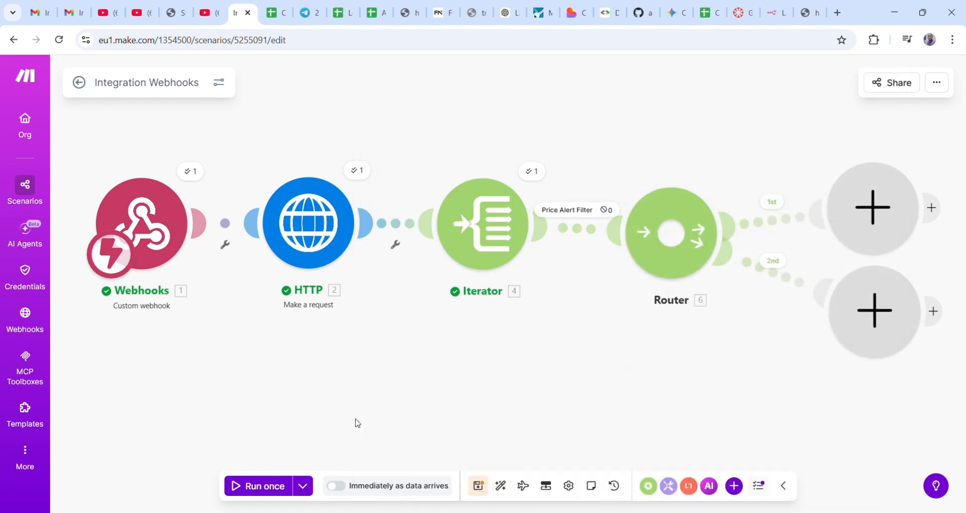
pyautogui.click(260, 488)
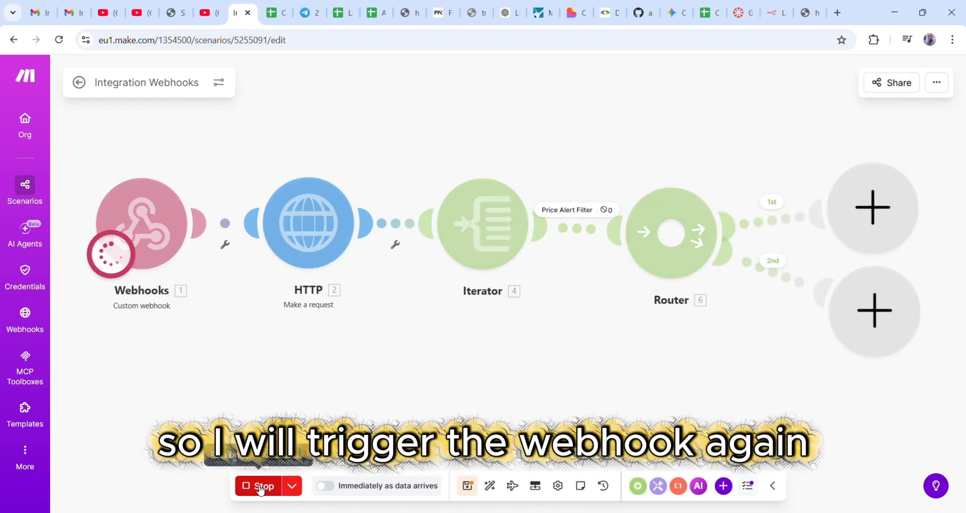
pyautogui.click(809, 14)
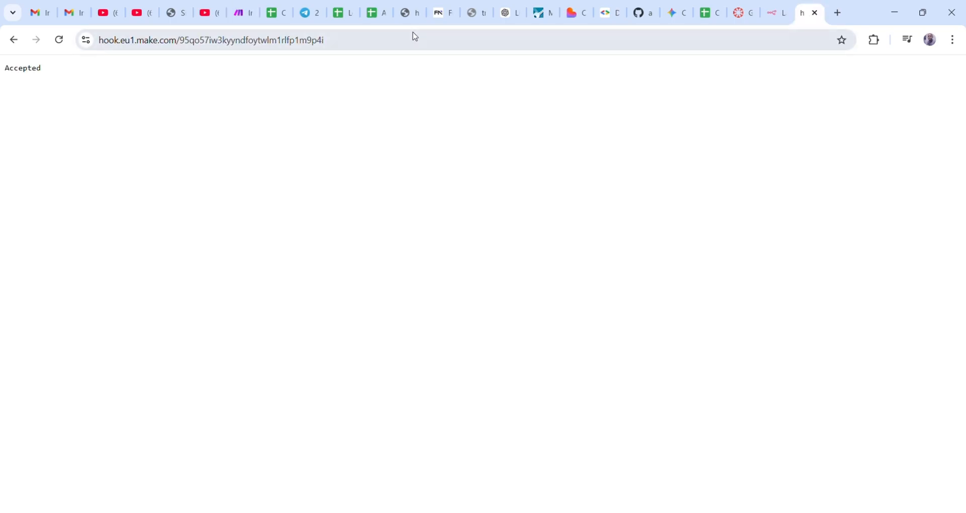
# - Call the webhook URL again and return to Make, where the filter still passes 0 bundles
pyautogui.click(396, 50)
pyautogui.press('Return')
pyautogui.click(244, 15)
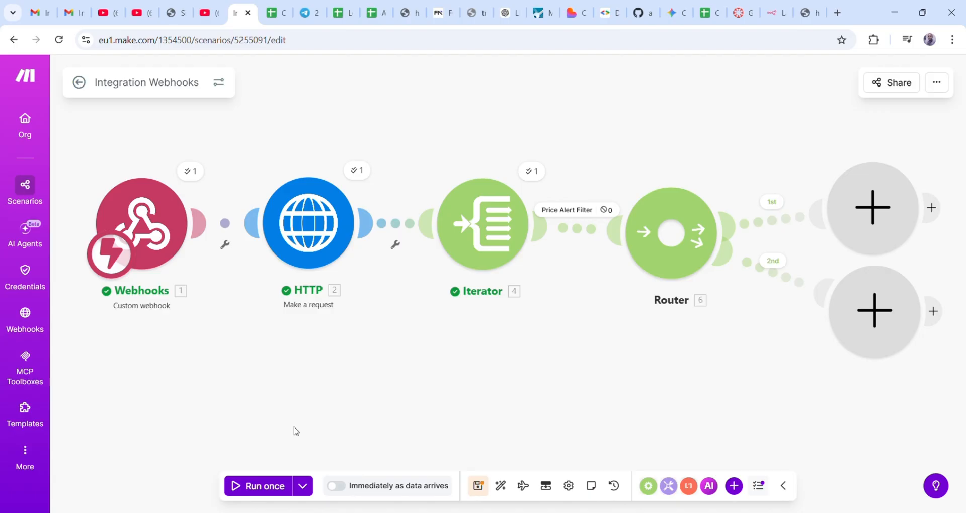
# - Set rule 1 to greater than 1, switch rule 2 to numeric less than, and save
pyautogui.click(573, 214)
pyautogui.click(671, 263)
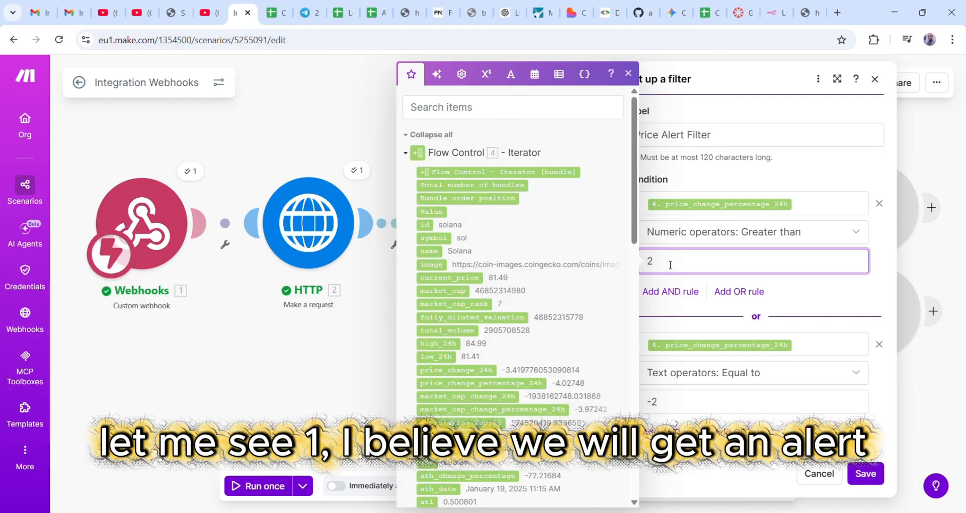
pyautogui.press('BackSpace')
pyautogui.write('1')
pyautogui.click(666, 406)
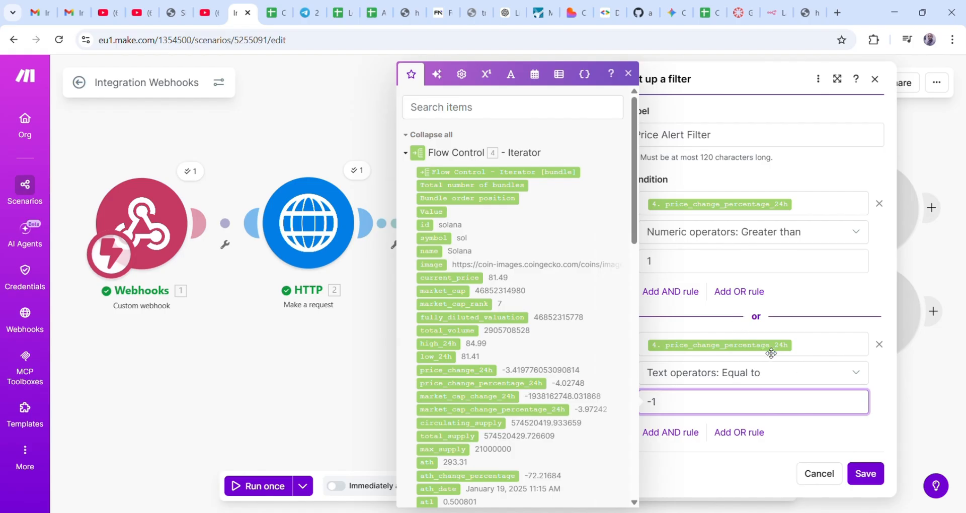
pyautogui.click(788, 378)
pyautogui.click(788, 377)
pyautogui.scroll(-3, 724, 317)
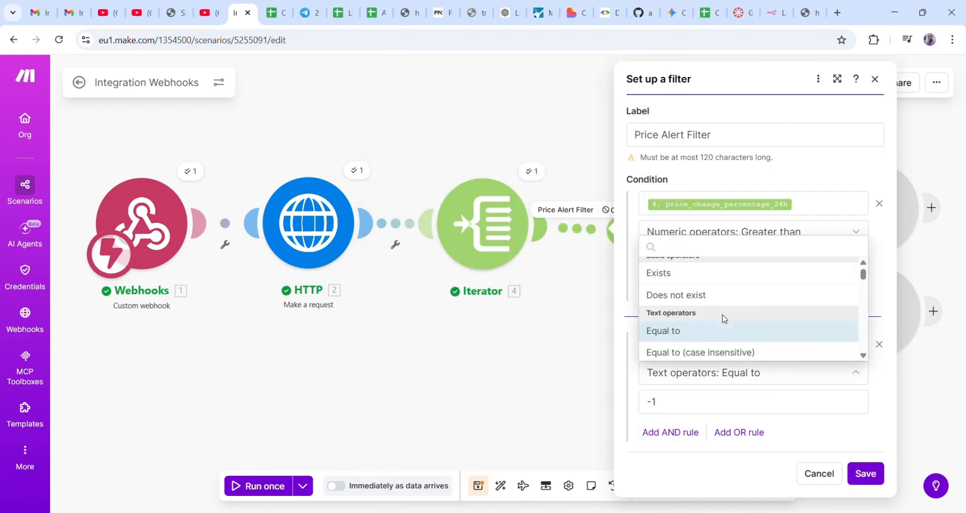
pyautogui.scroll(-7, 725, 318)
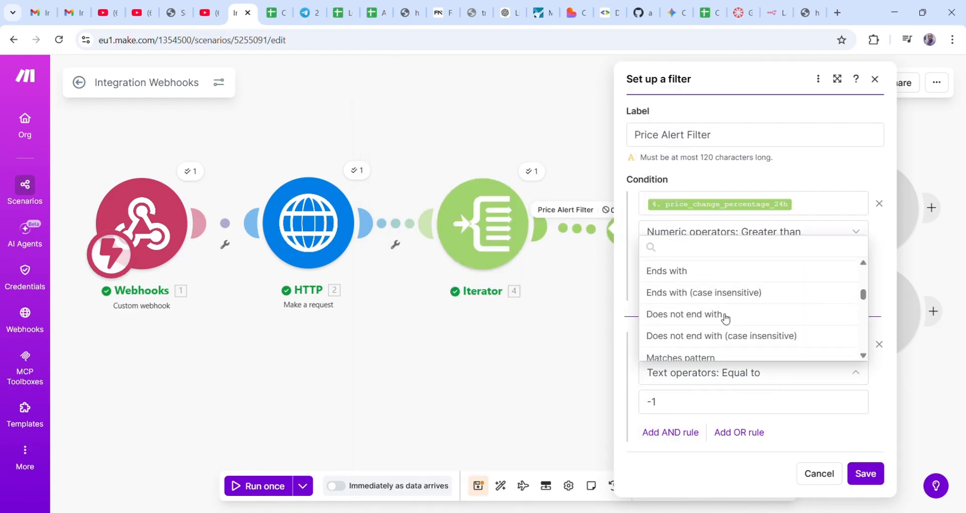
pyautogui.scroll(-2, 725, 318)
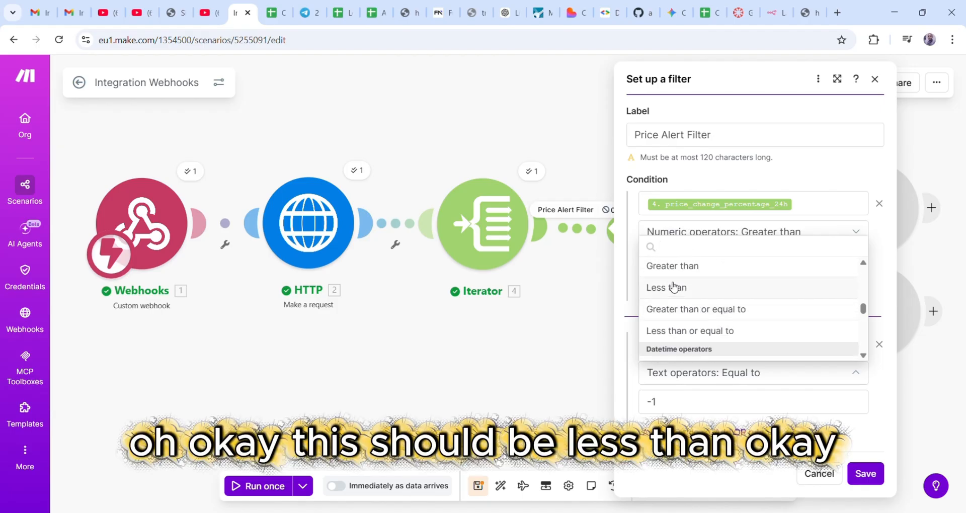
pyautogui.click(671, 286)
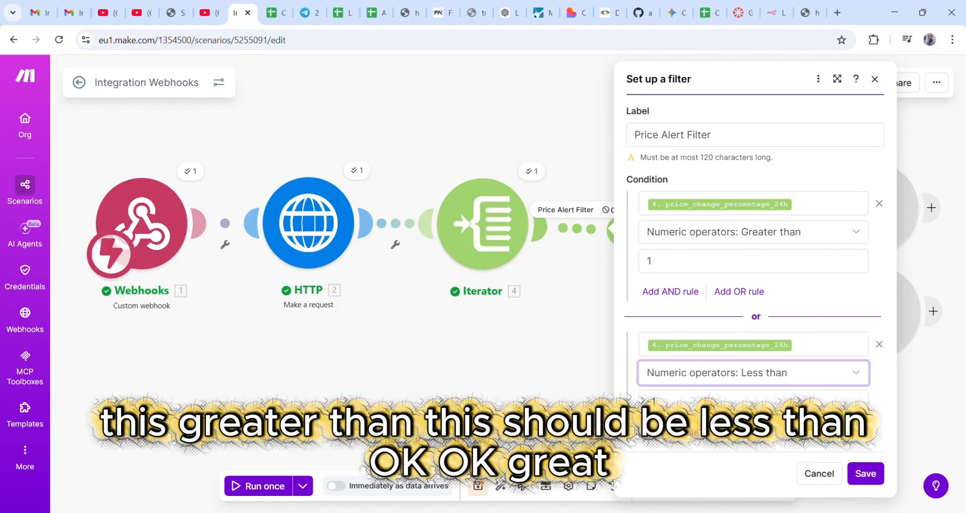
pyautogui.click(856, 468)
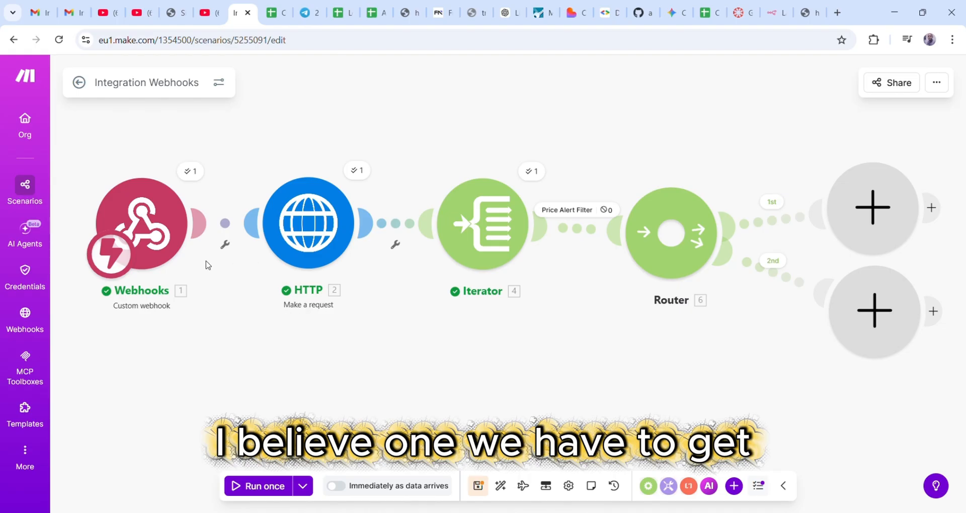
# - Set the filter thresholds to greater than 2 and less than -2, then save
pyautogui.click(578, 224)
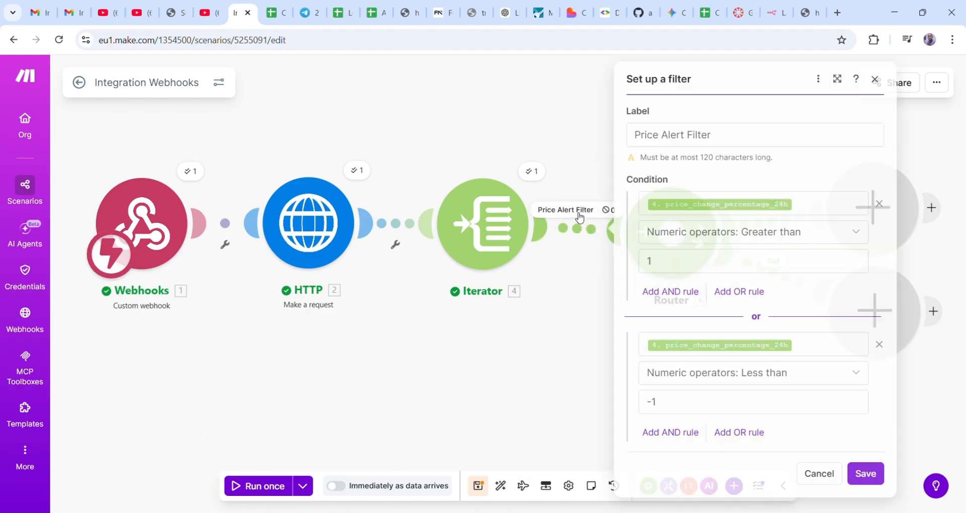
pyautogui.click(673, 262)
pyautogui.press('BackSpace')
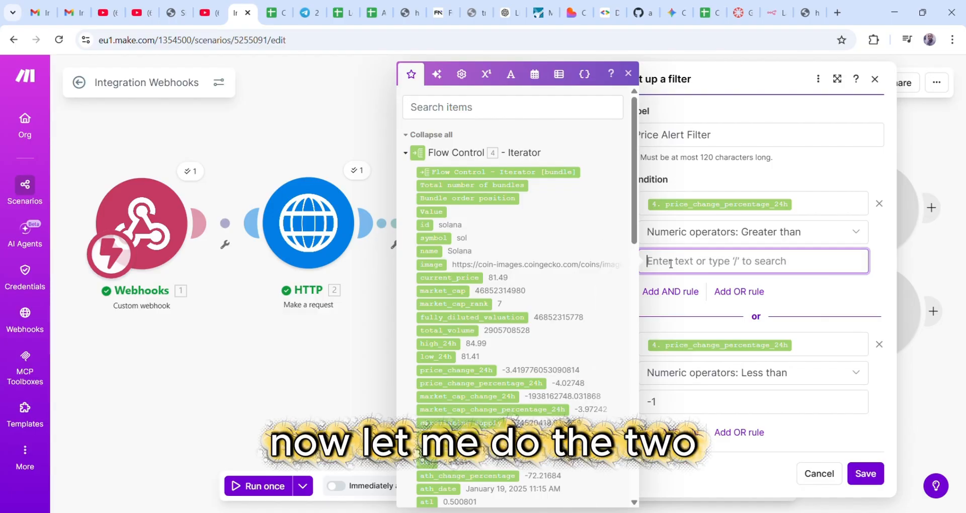
pyautogui.write('2')
pyautogui.click(676, 406)
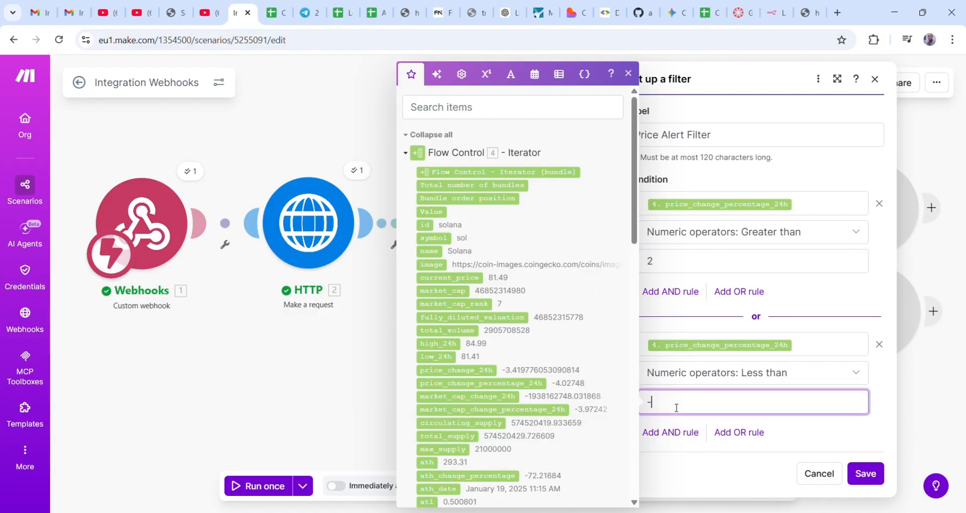
pyautogui.write('2')
pyautogui.click(864, 473)
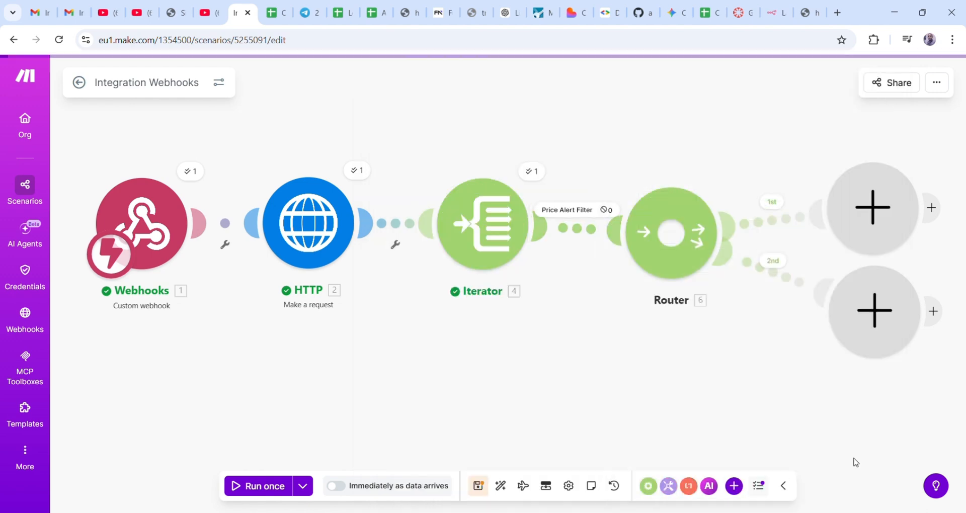
# - Run the scenario once and reload the webhook URL to trigger it
pyautogui.click(259, 486)
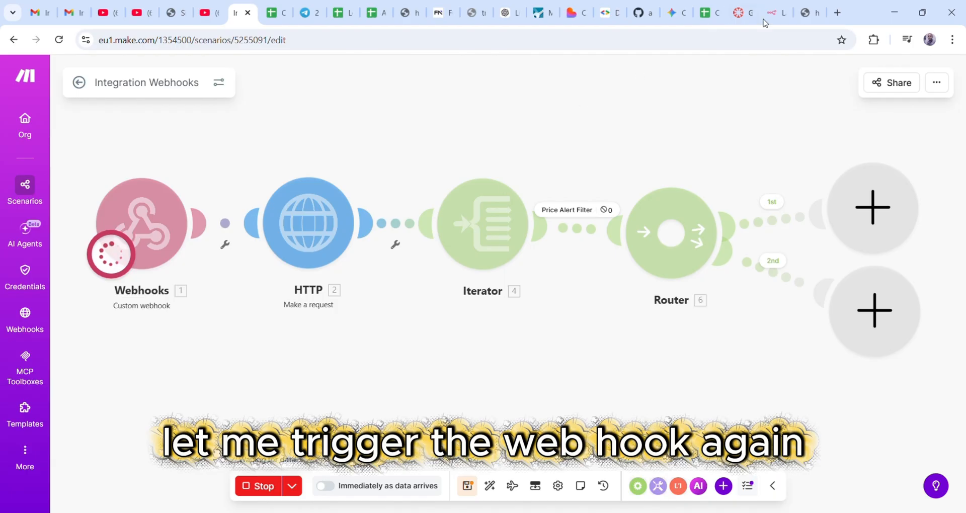
pyautogui.click(807, 12)
pyautogui.click(361, 47)
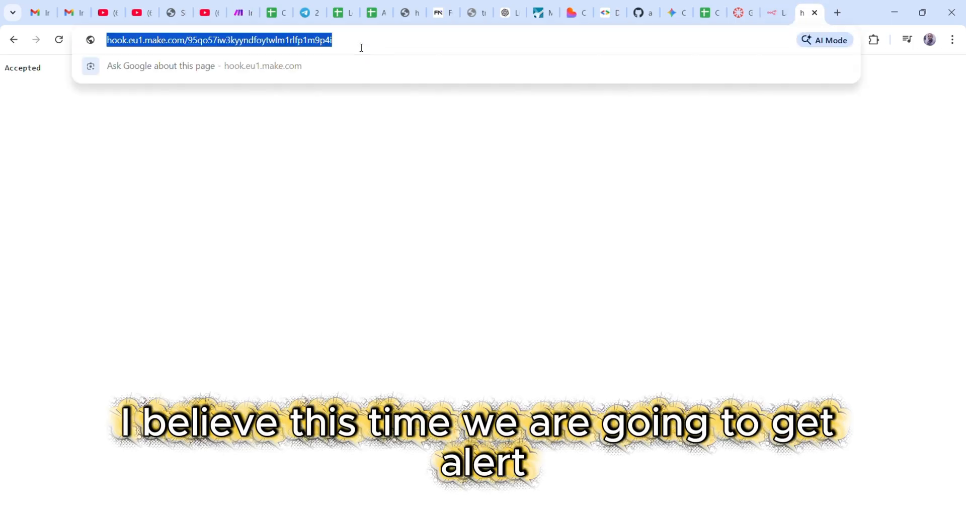
pyautogui.press('Return')
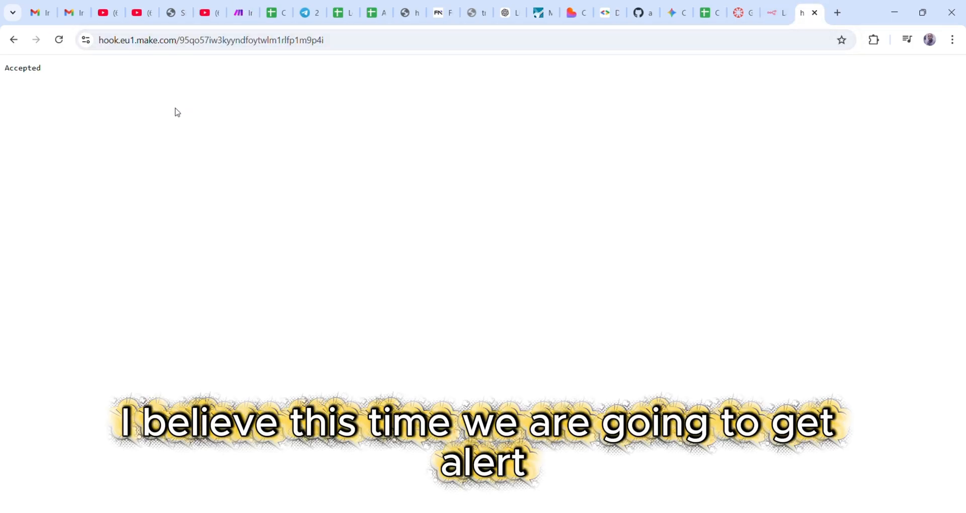
pyautogui.click(240, 13)
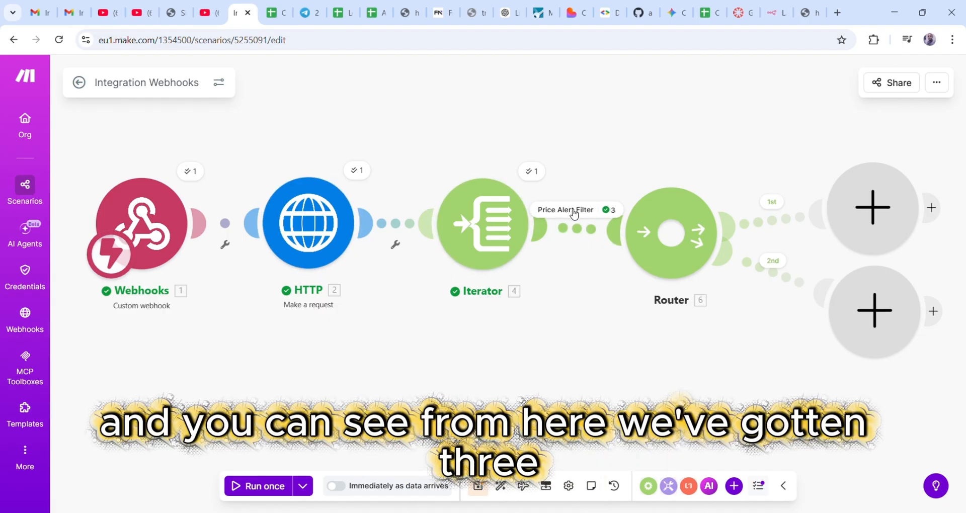
# - Inspect the filter results: all three coin bundles pass via the less-than -2 rule
pyautogui.click(611, 211)
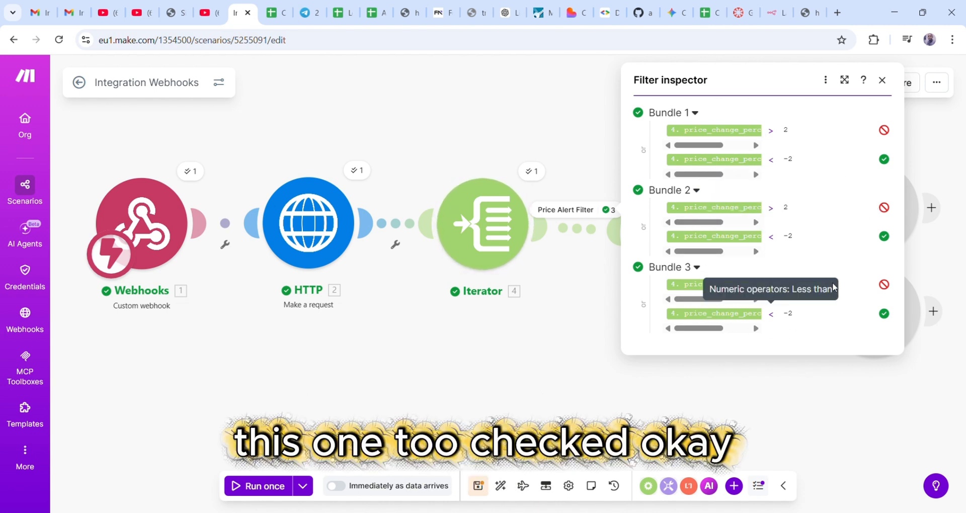
pyautogui.moveTo(702, 332); pyautogui.dragTo(739, 329)
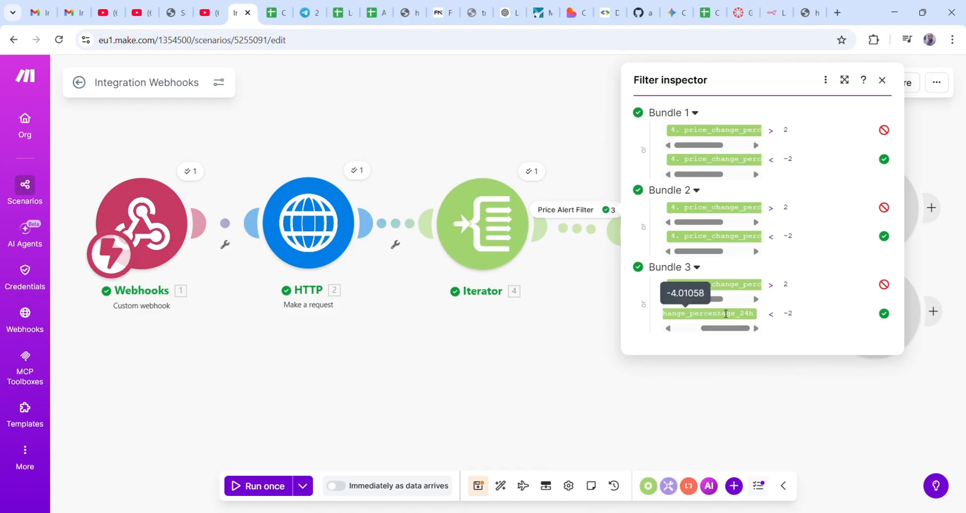
pyautogui.moveTo(711, 301); pyautogui.dragTo(750, 302)
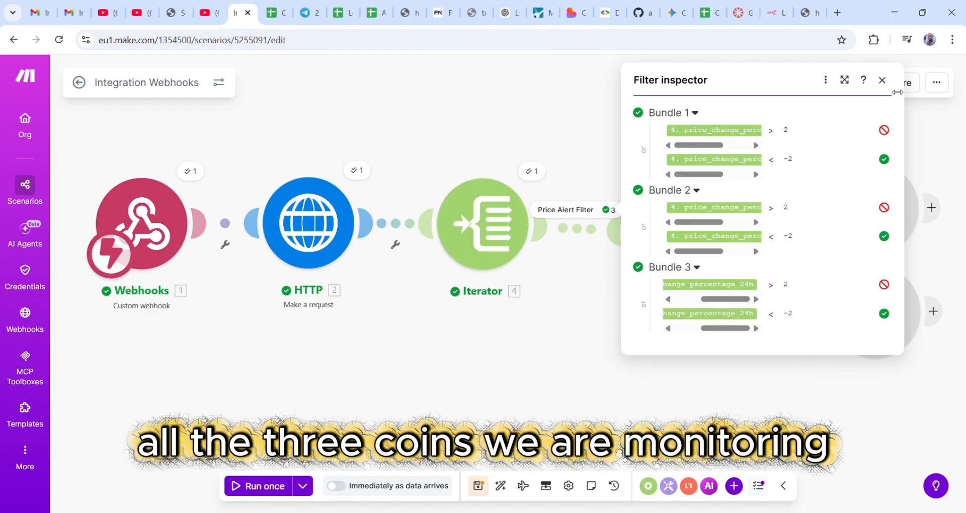
pyautogui.moveTo(716, 160)
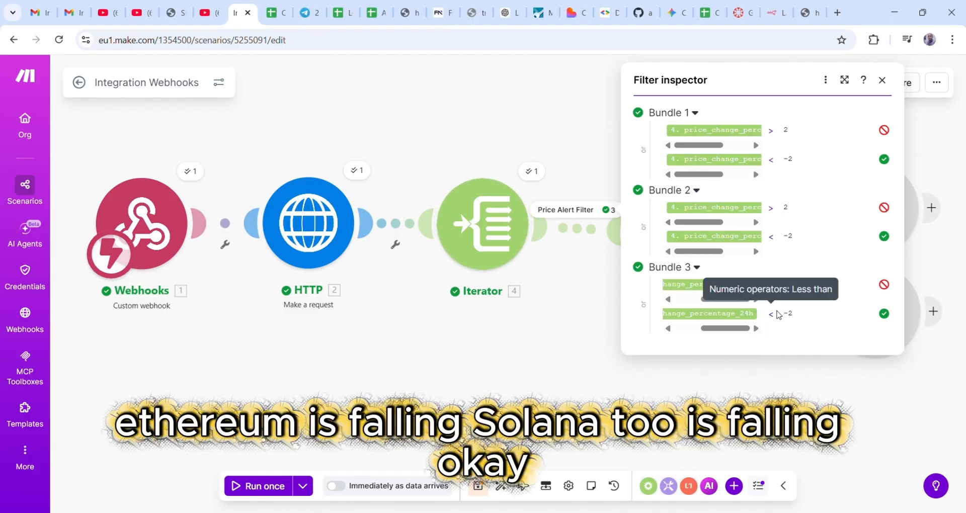
# - Close the filter inspector and move the Router's two empty branch modules to new spots
pyautogui.click(883, 82)
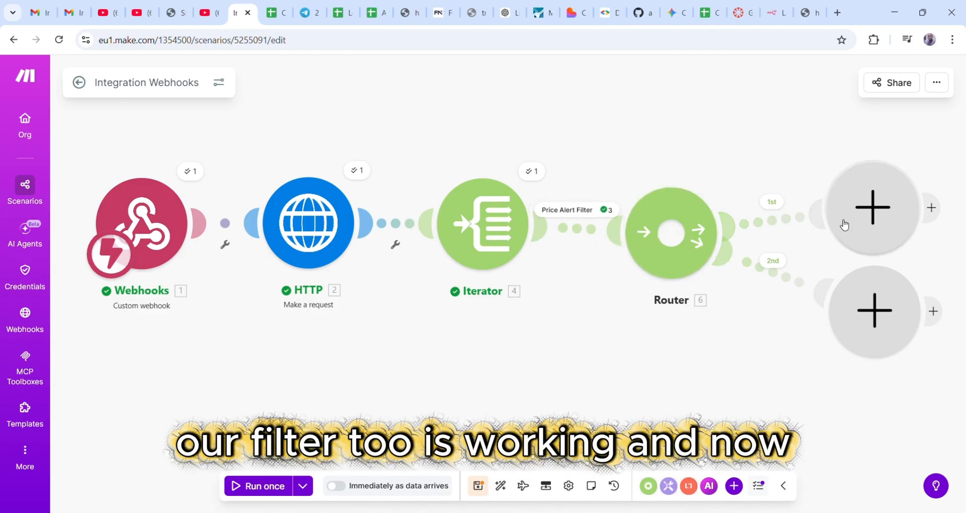
pyautogui.moveTo(866, 212); pyautogui.dragTo(856, 159)
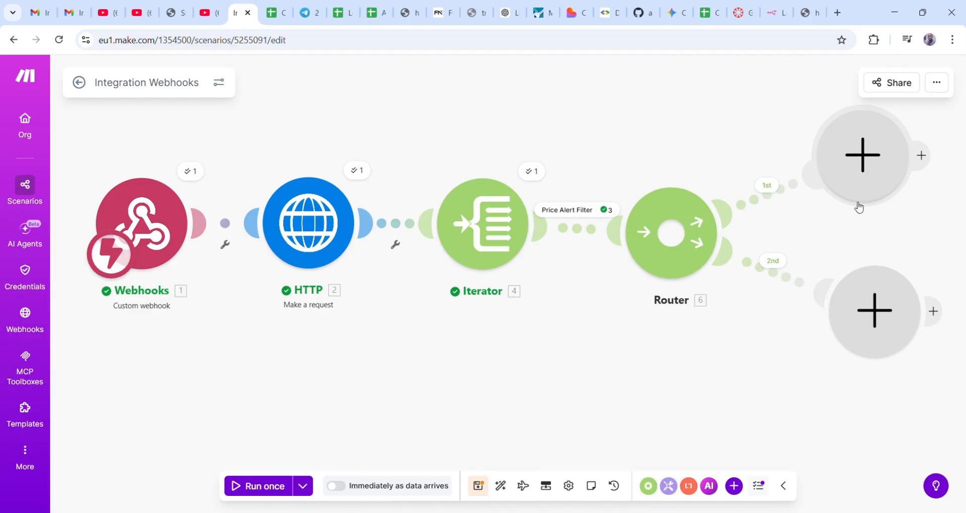
pyautogui.moveTo(852, 177); pyautogui.dragTo(877, 183)
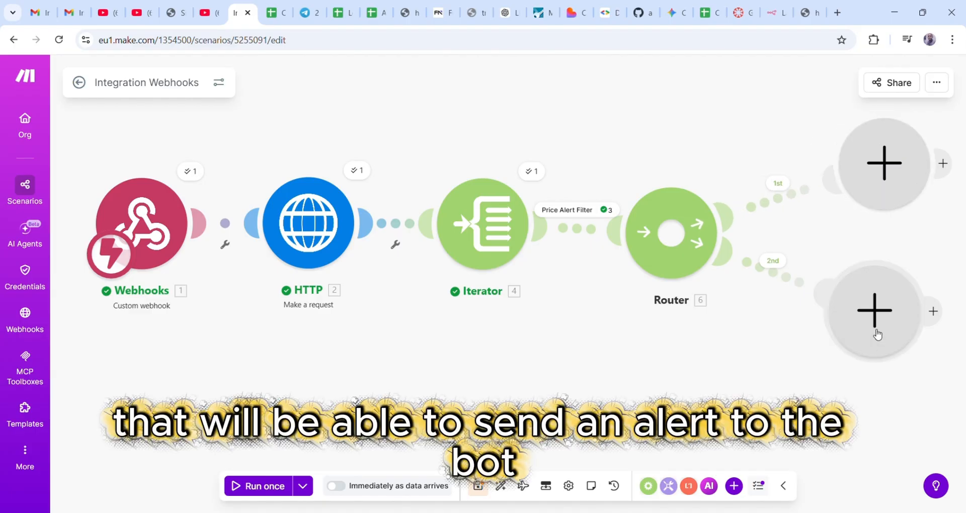
pyautogui.moveTo(876, 335); pyautogui.dragTo(891, 341)
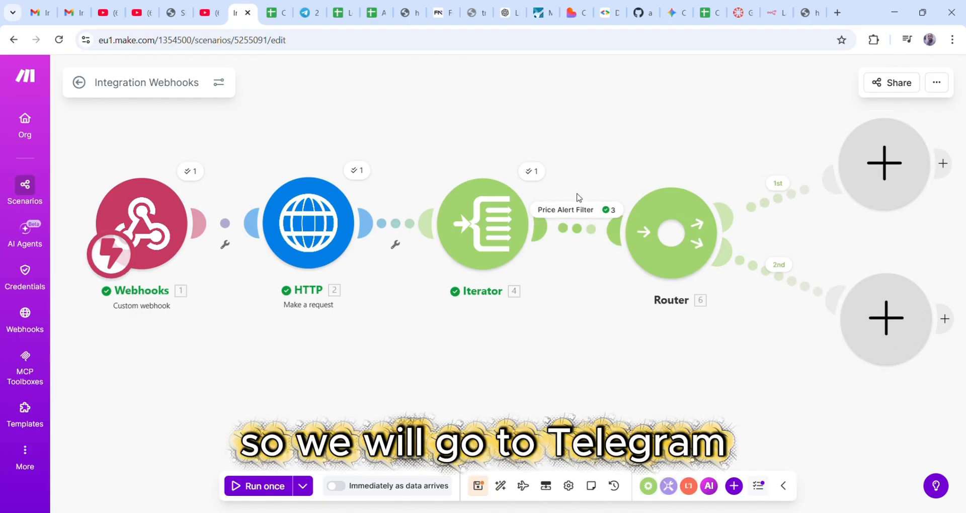
# - In Telegram Web, search for 'botfather' and open the BotFather chat
pyautogui.click(308, 15)
pyautogui.scroll(3, 270, 248)
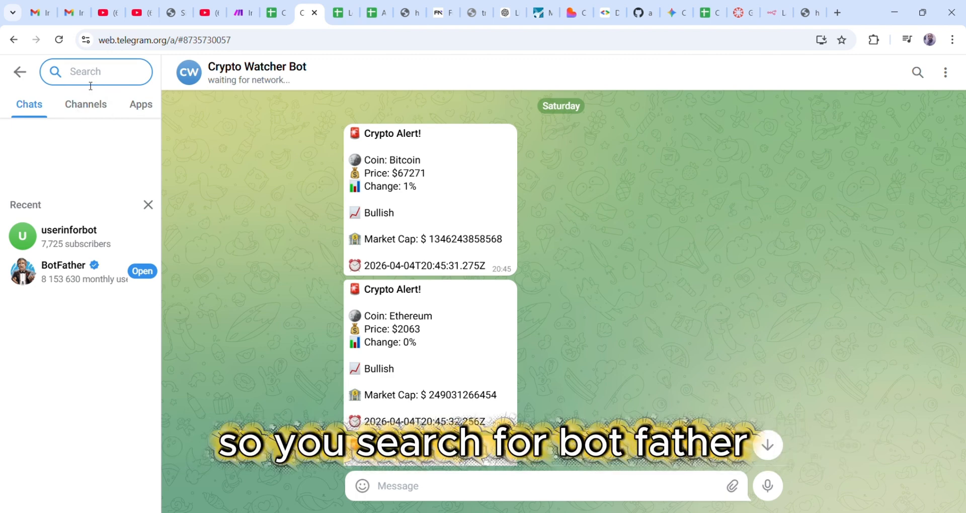
pyautogui.write('bot')
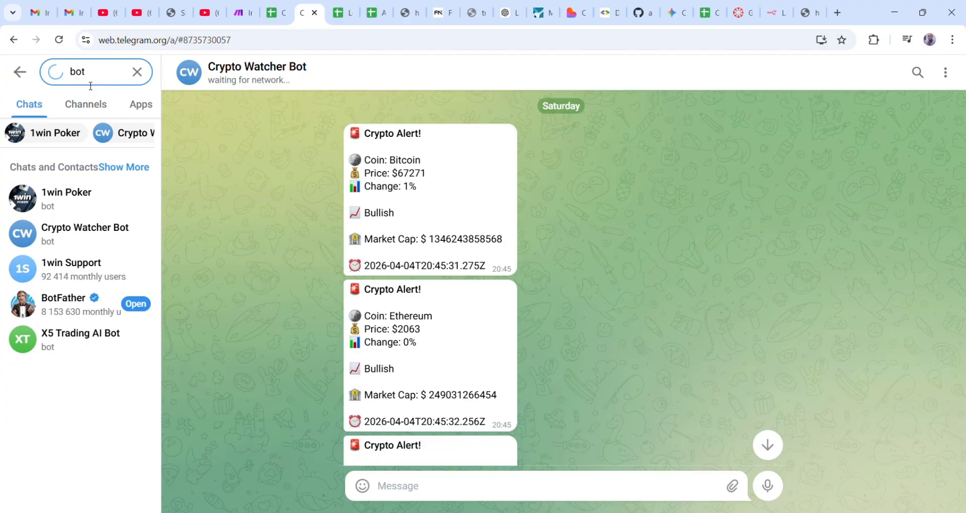
pyautogui.write('fat')
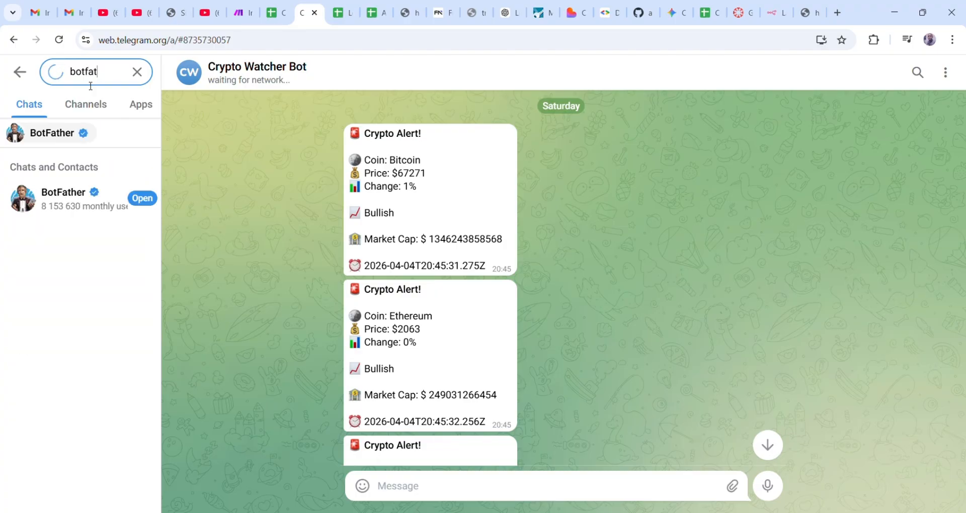
pyautogui.write('her')
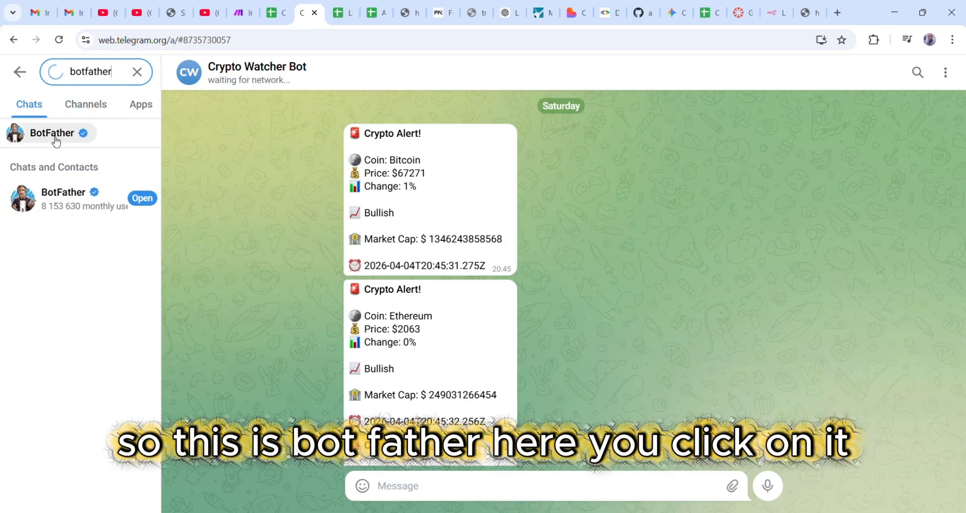
pyautogui.click(52, 137)
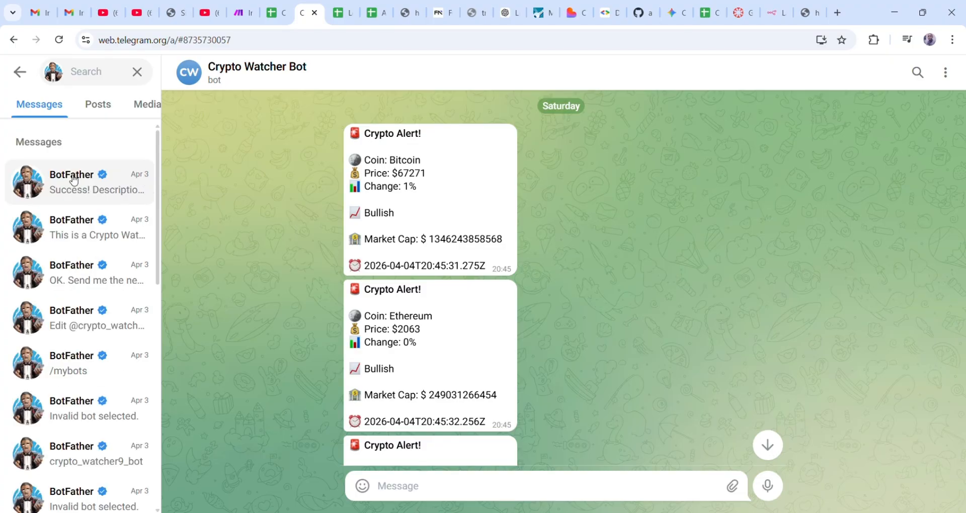
pyautogui.click(76, 175)
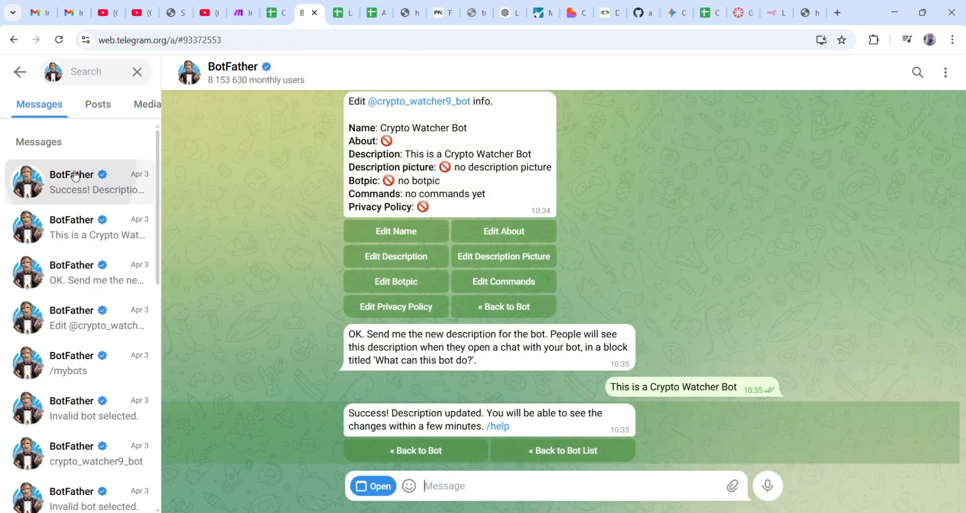
# - Scroll the BotFather history back to the confirmed Crypto Watcher Bot description update
pyautogui.scroll(4, 694, 340)
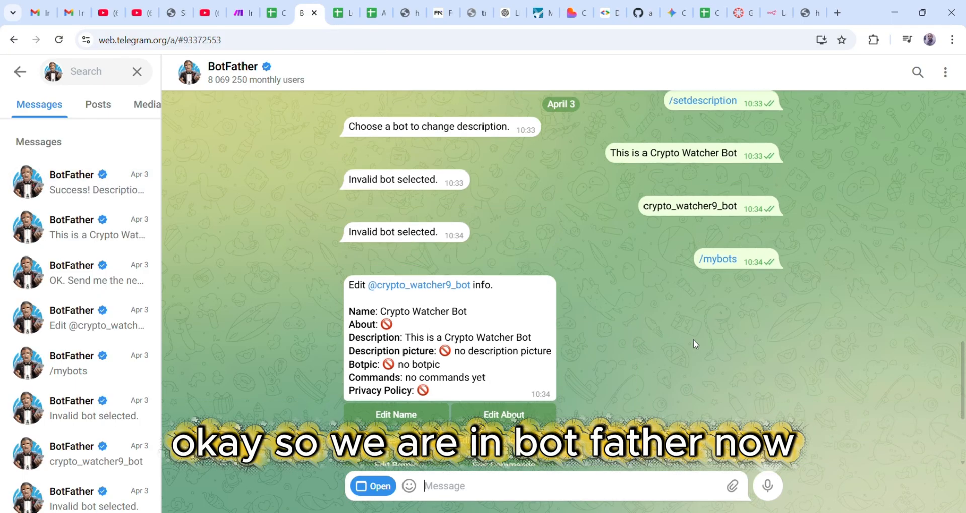
pyautogui.scroll(-1, 697, 319)
pyautogui.scroll(-2, 697, 320)
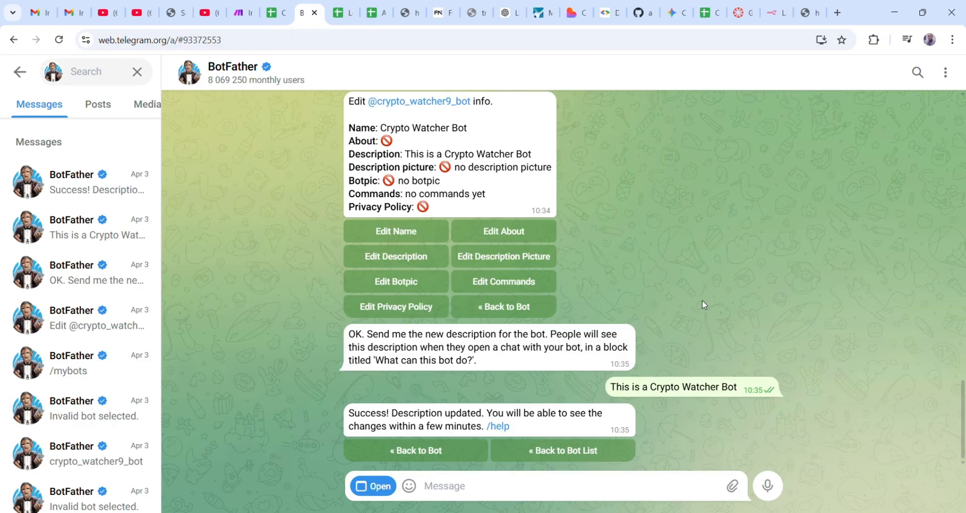
pyautogui.scroll(15, 704, 304)
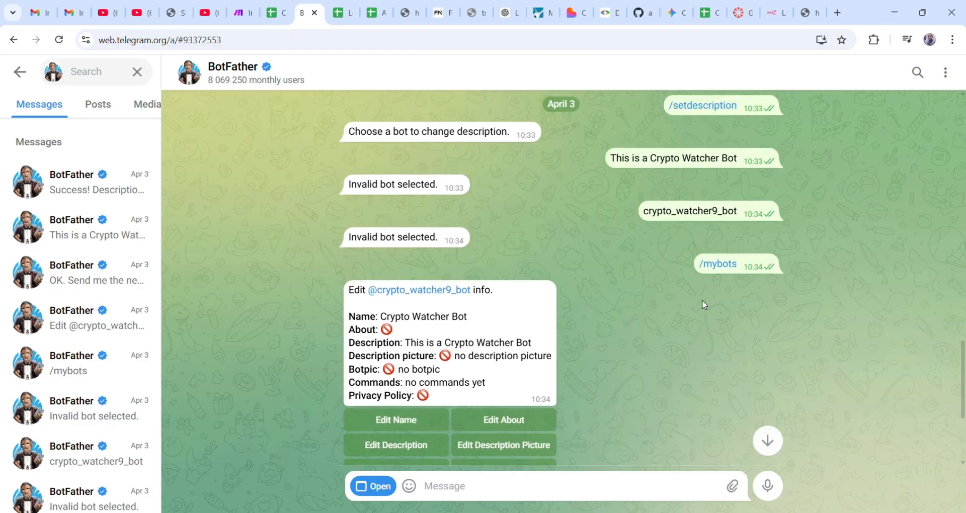
pyautogui.scroll(15, 702, 300)
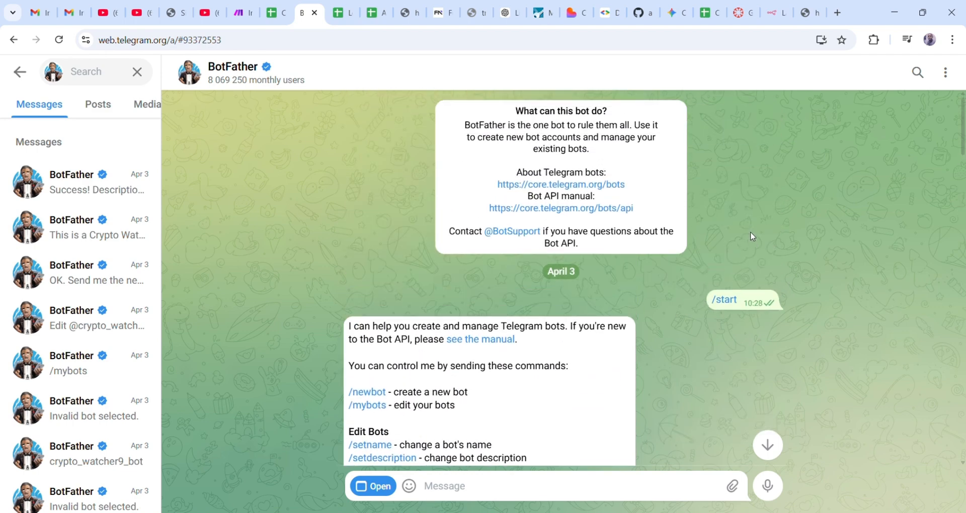
pyautogui.scroll(-12, 750, 237)
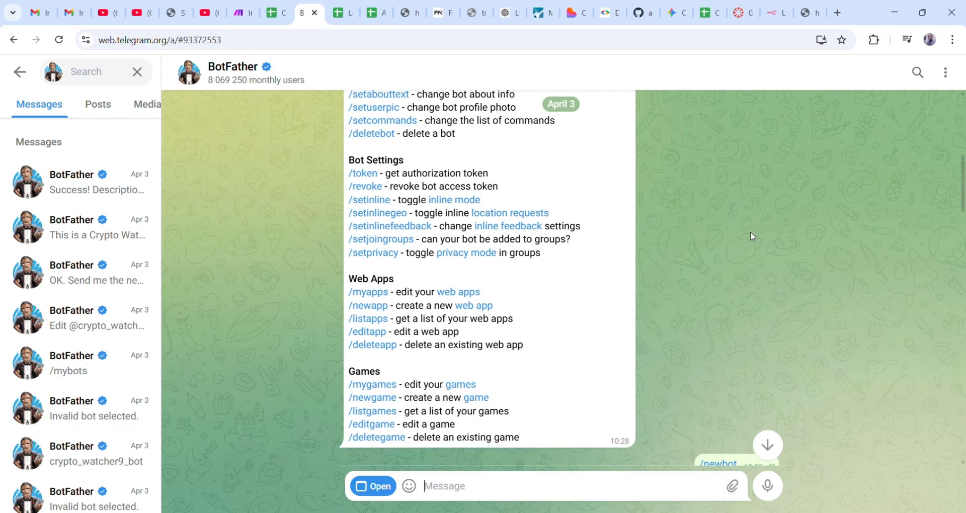
pyautogui.scroll(6, 750, 237)
pyautogui.scroll(-12, 750, 232)
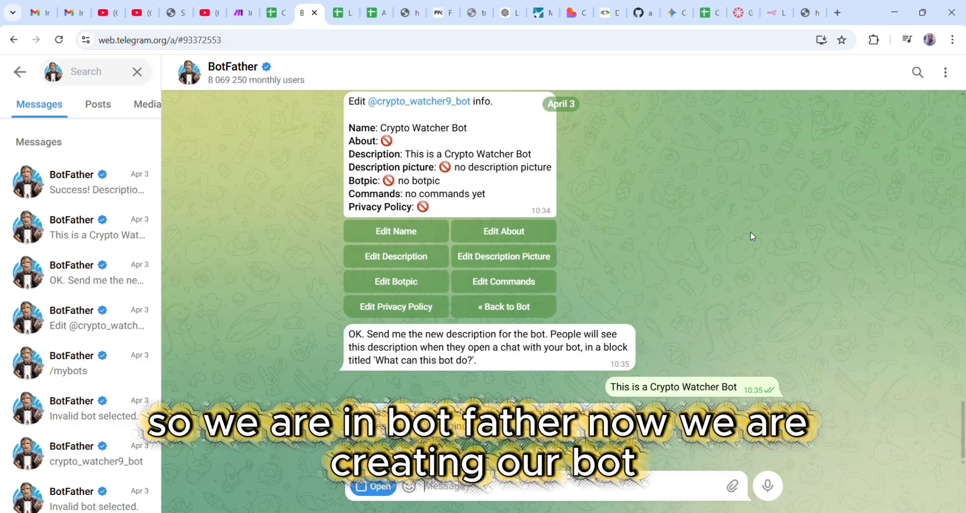
# - Launch BotFather's web app, confirm it, and start creating a new bot
pyautogui.click(377, 487)
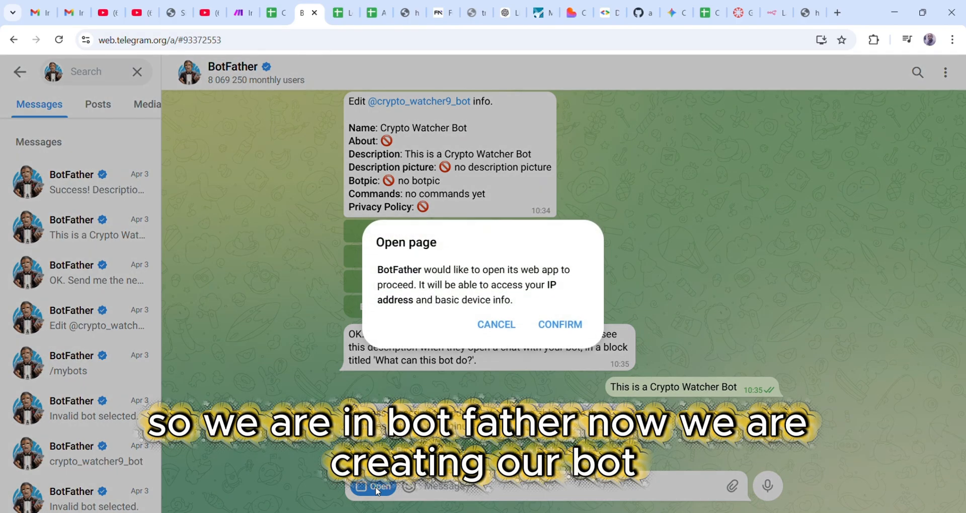
pyautogui.click(560, 326)
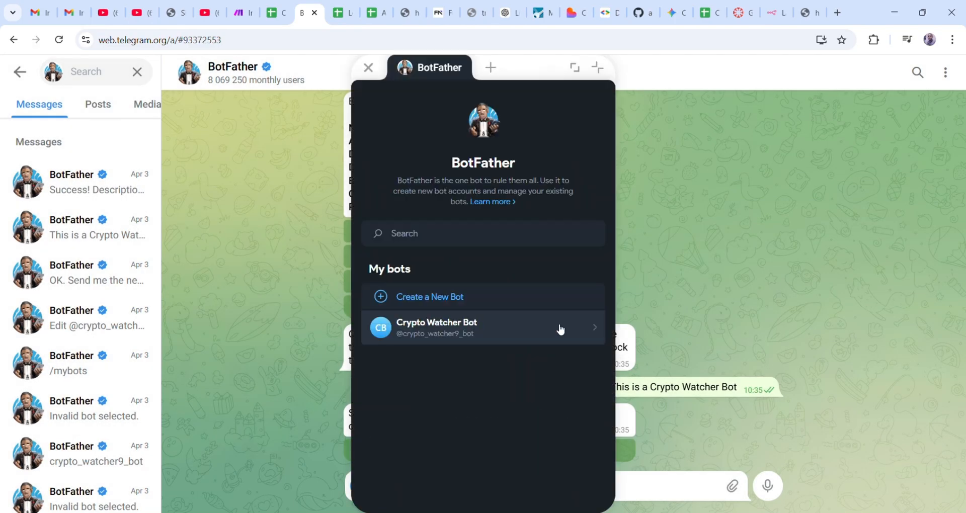
pyautogui.click(433, 299)
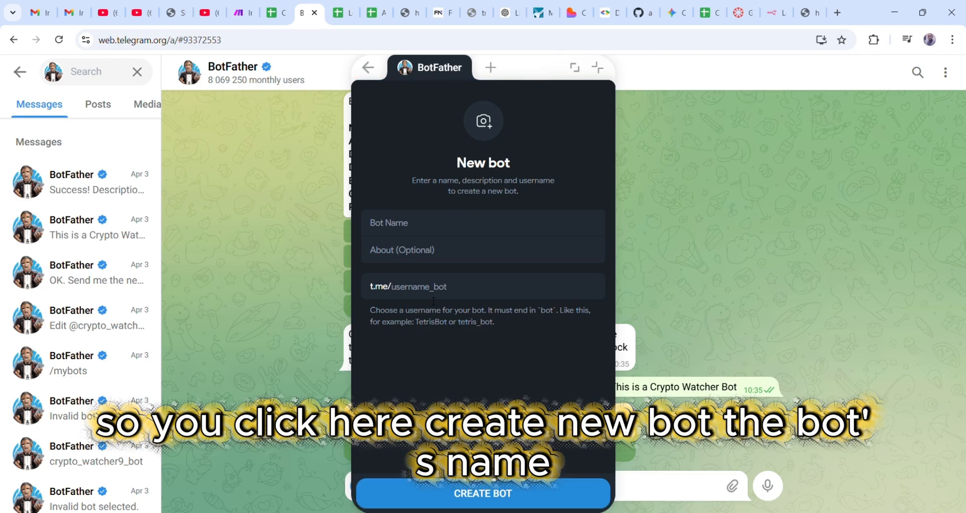
pyautogui.click(418, 230)
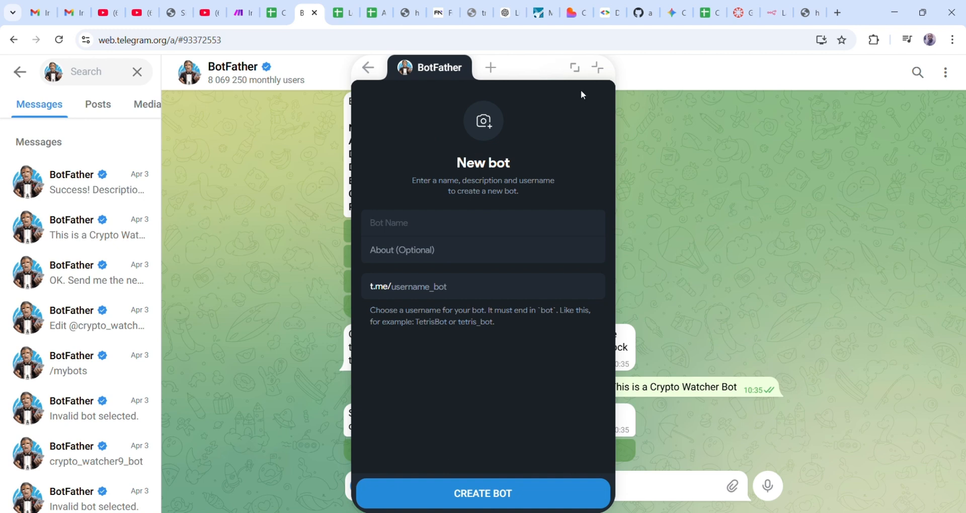
# - Name the bot 'Crypto Watcher 2' and set its about text to 'Crypto Watcher'
pyautogui.write('Crypto Watcher')
pyautogui.write('2')
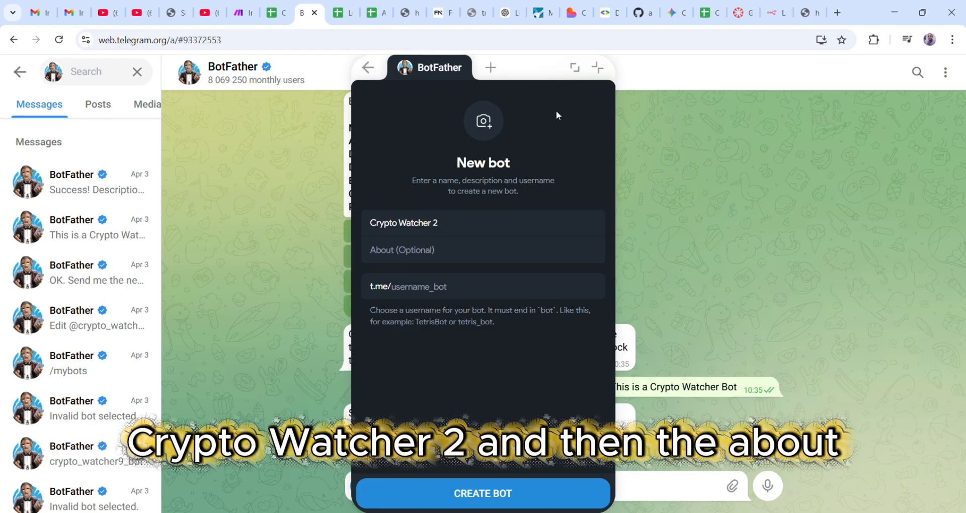
pyautogui.click(432, 260)
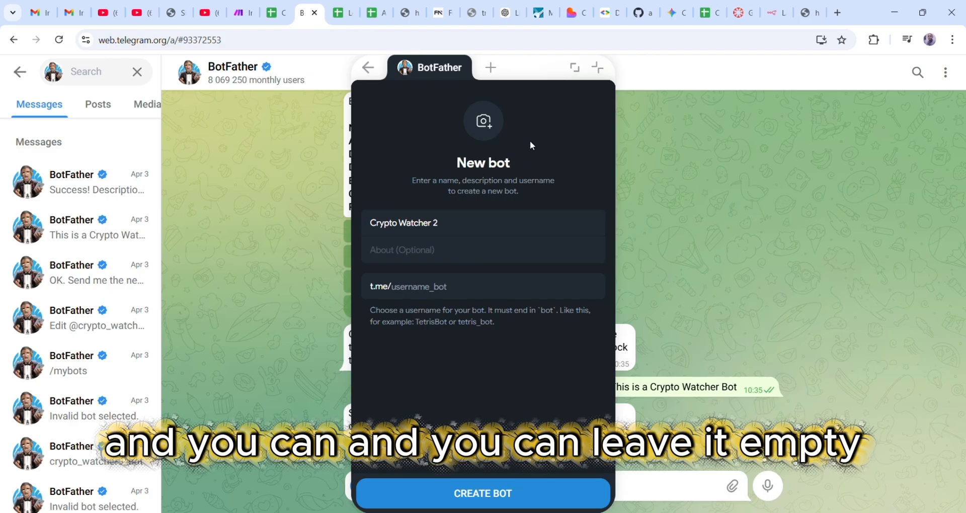
pyautogui.moveTo(456, 226); pyautogui.dragTo(369, 229)
pyautogui.hotkey('ctrl', 'c')
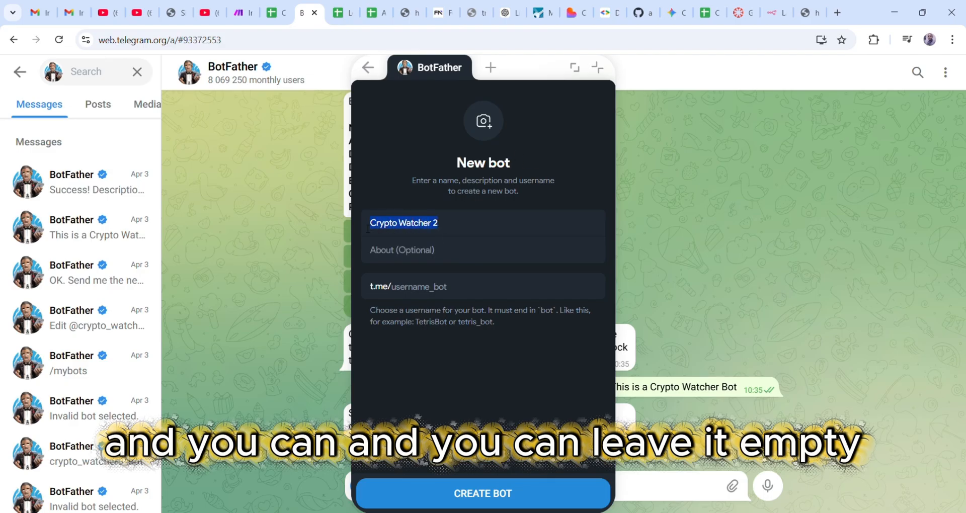
pyautogui.click(399, 257)
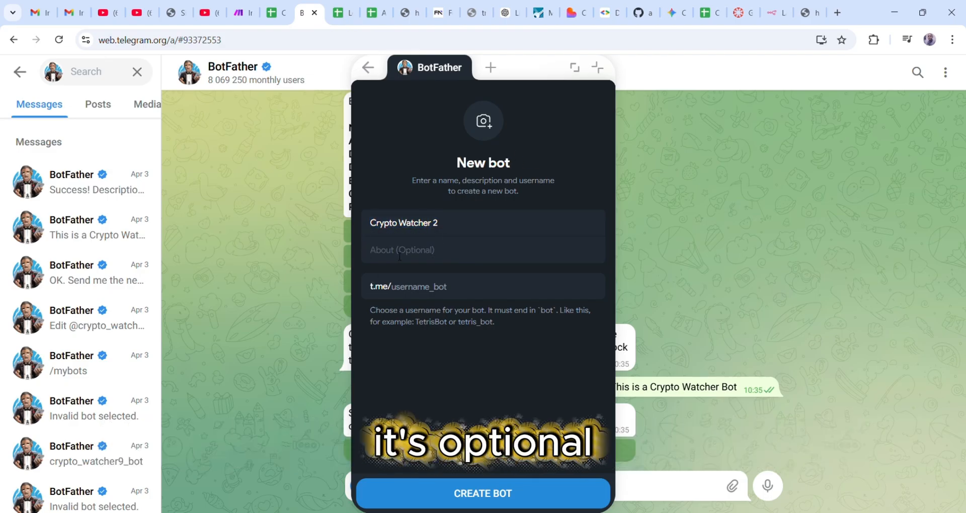
pyautogui.hotkey('ctrl', 'v')
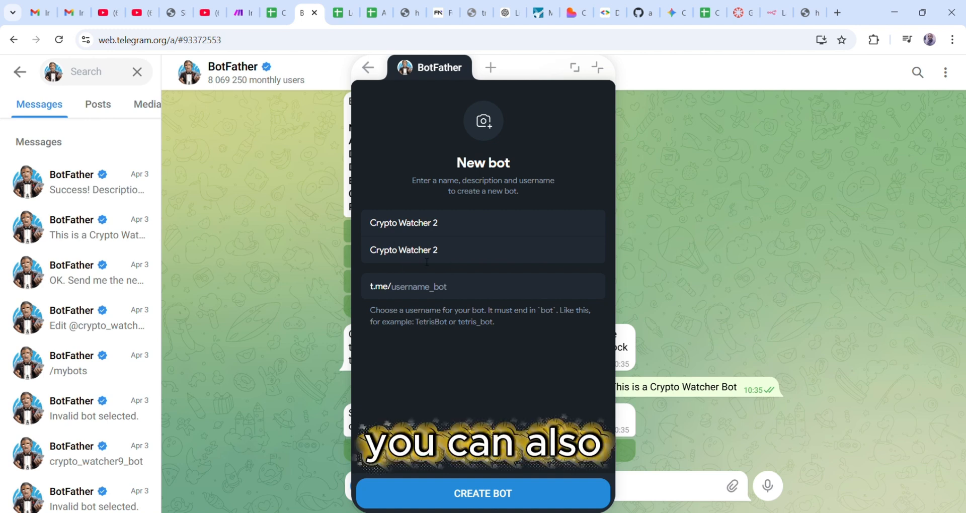
pyautogui.press('BackSpace')
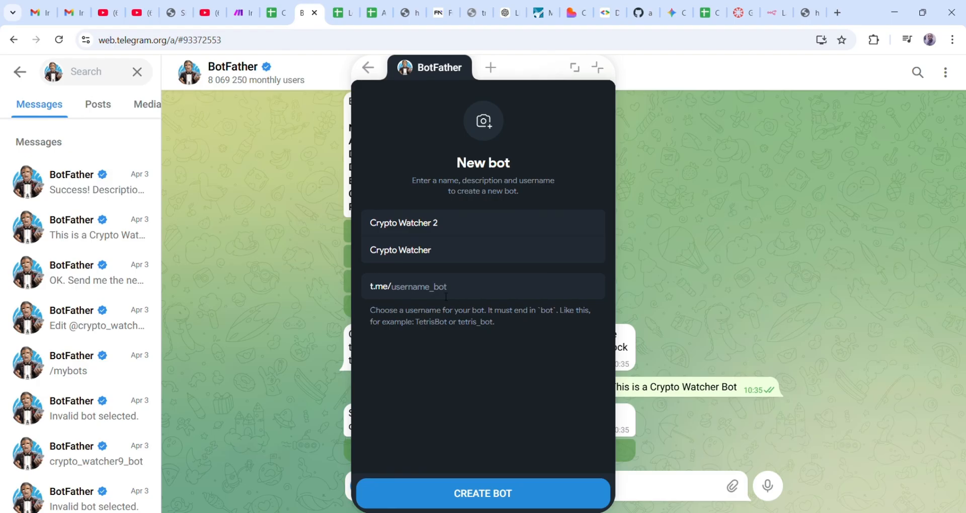
pyautogui.moveTo(431, 250); pyautogui.dragTo(373, 252)
pyautogui.hotkey('ctrl', 'c')
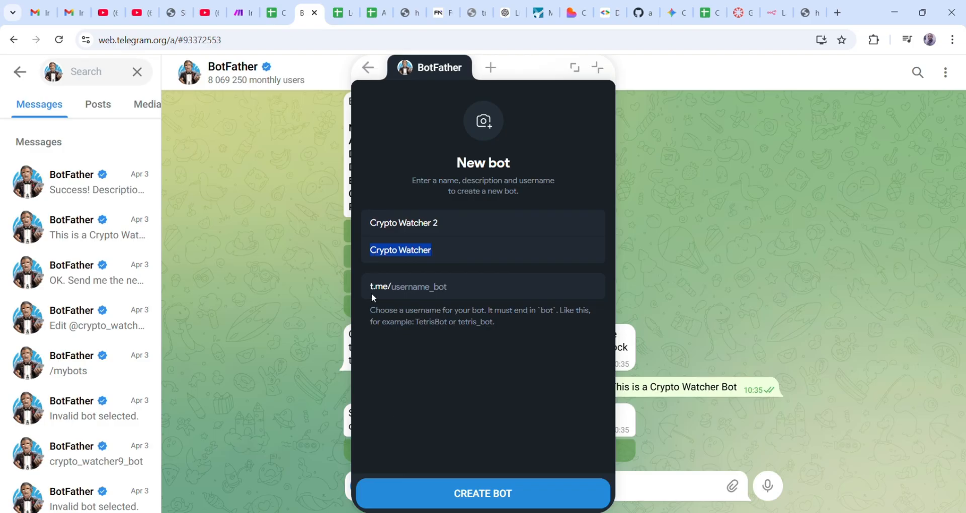
# - Set the bot username to 'CryptoWatcher20_bot' so it shows as available
pyautogui.click(403, 290)
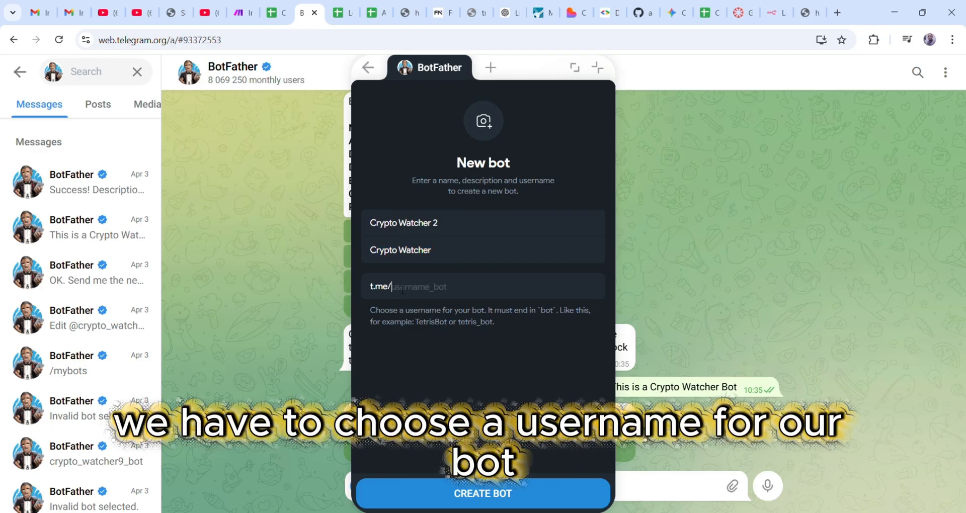
pyautogui.hotkey('ctrl', 'v')
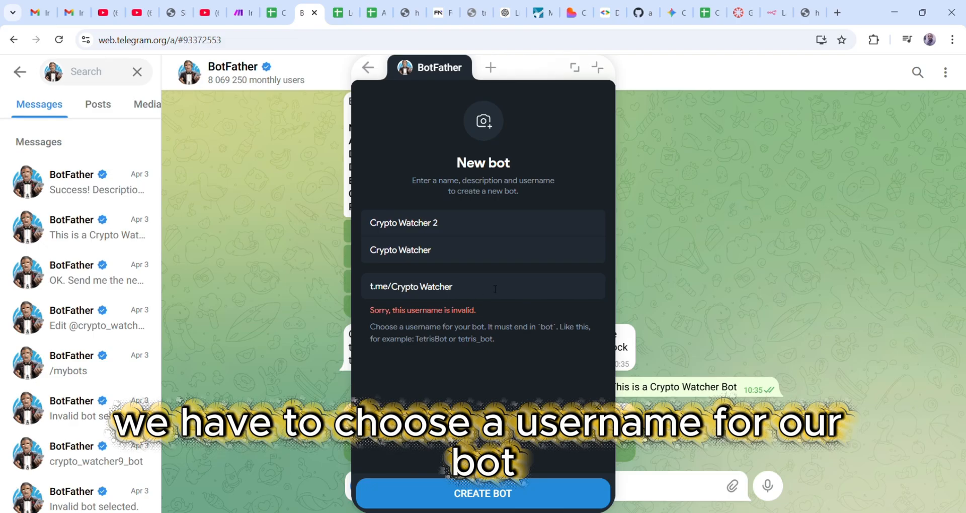
pyautogui.write('_')
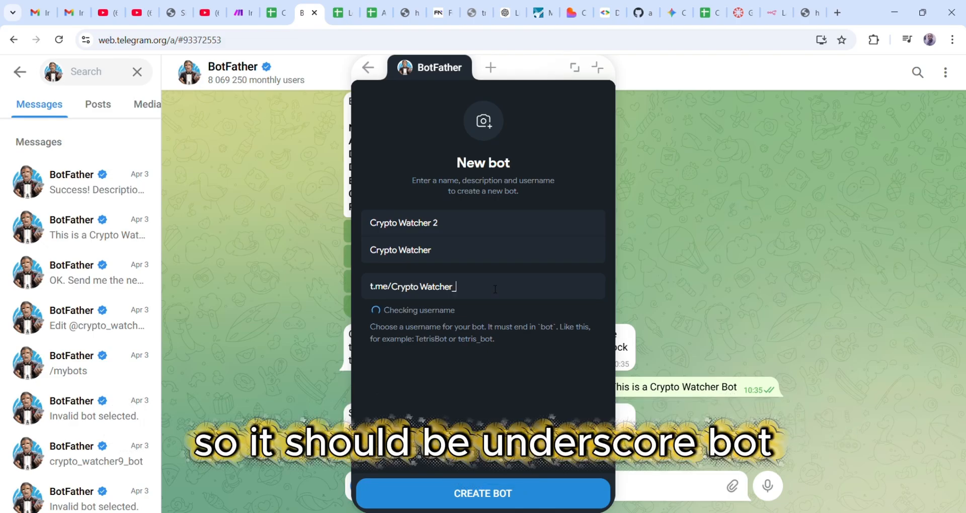
pyautogui.write('bot')
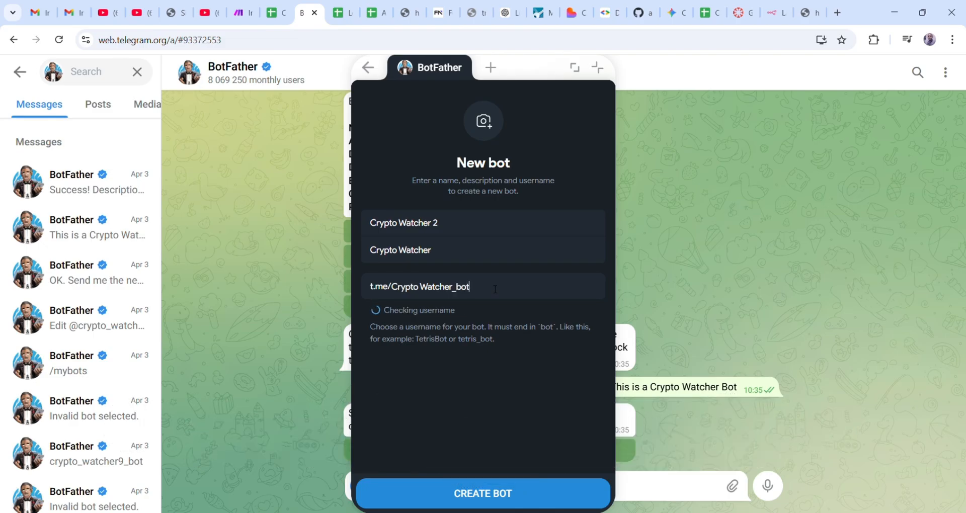
pyautogui.click(454, 293)
pyautogui.write('2')
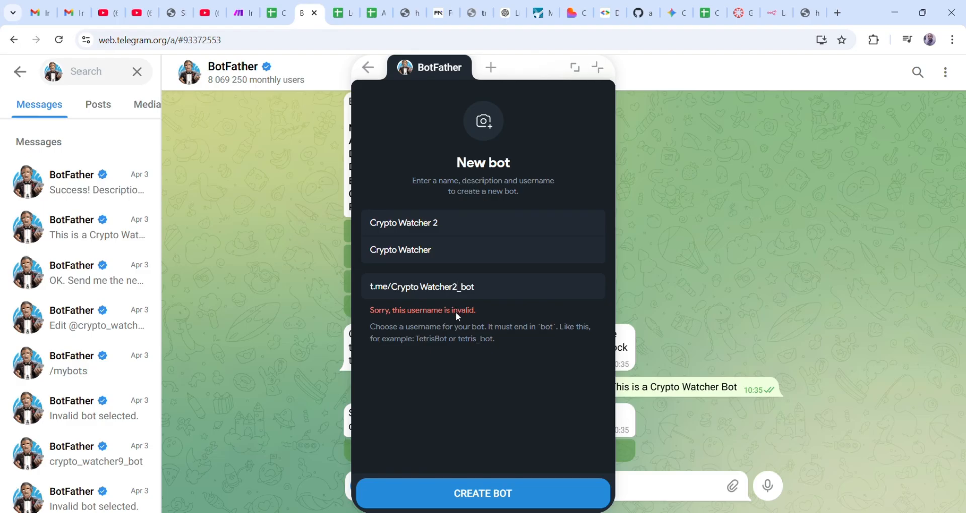
pyautogui.write('0')
pyautogui.press('BackSpace')
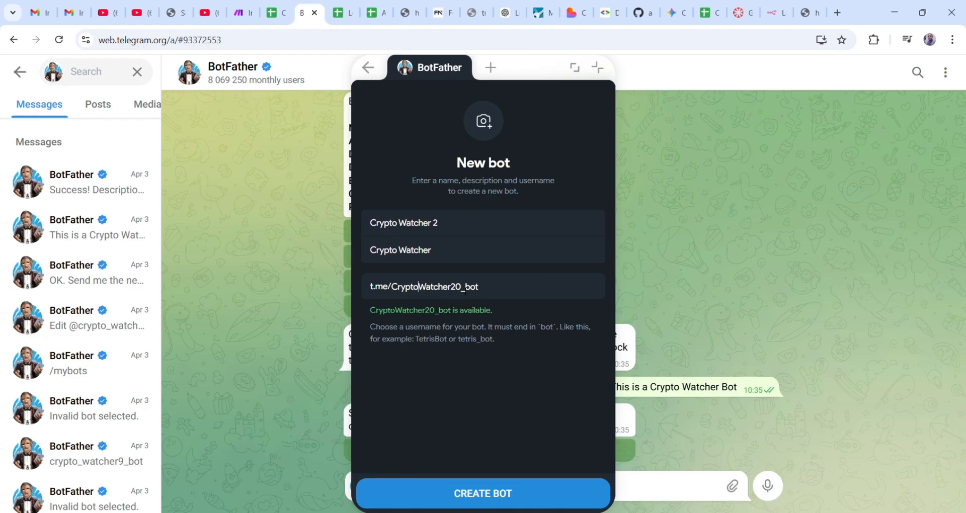
pyautogui.press('BackSpace')
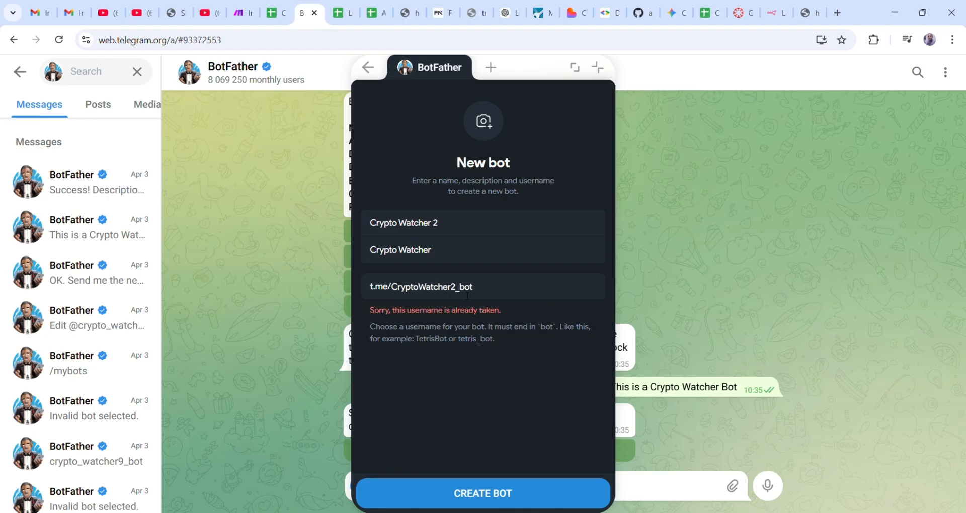
pyautogui.write('0')
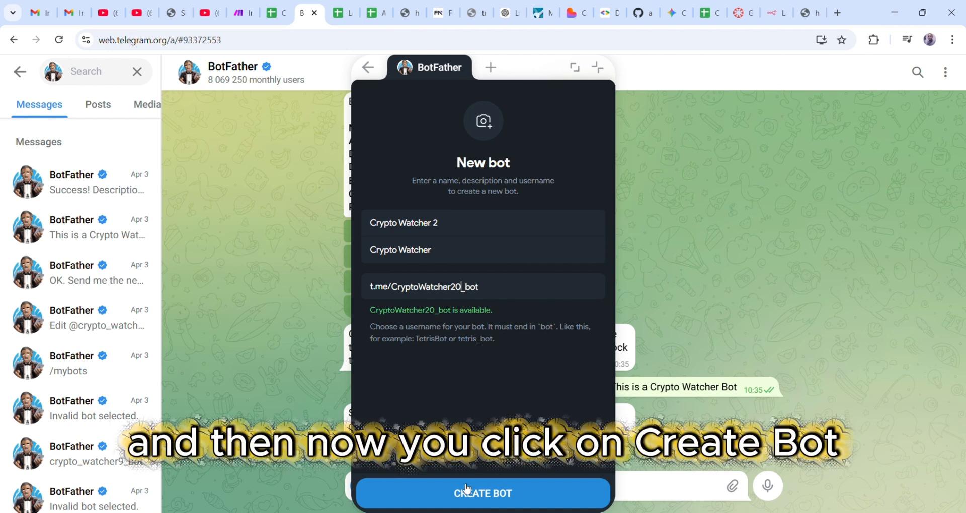
pyautogui.click(484, 496)
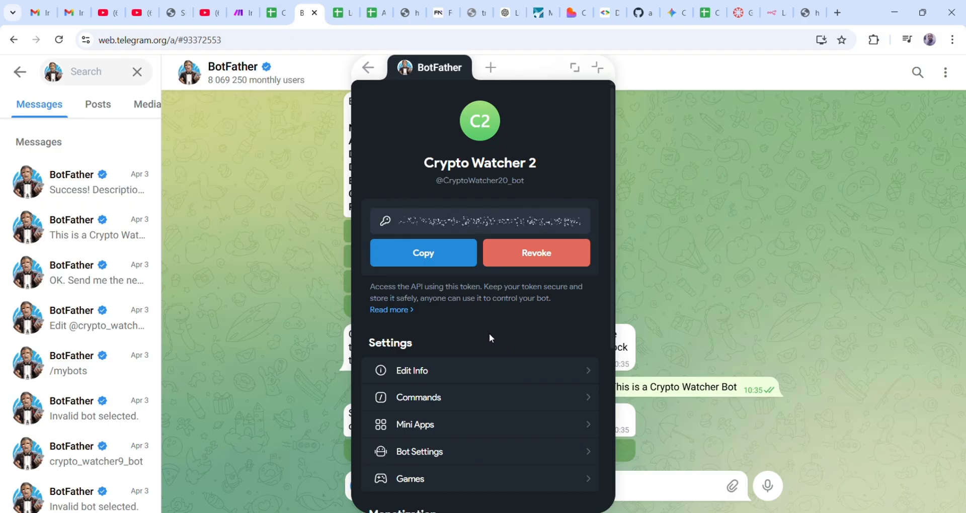
pyautogui.scroll(-2, 476, 326)
pyautogui.scroll(-3, 476, 326)
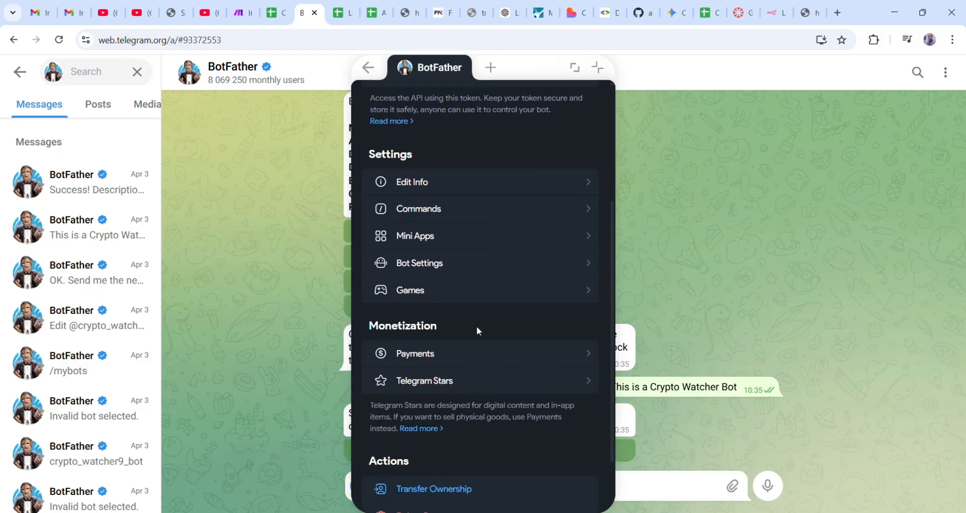
pyautogui.scroll(5, 476, 326)
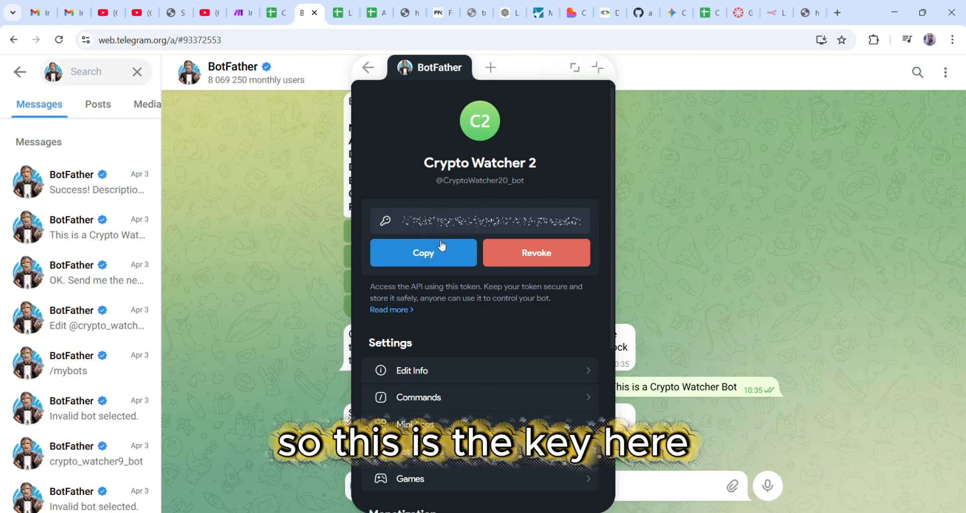
pyautogui.click(427, 255)
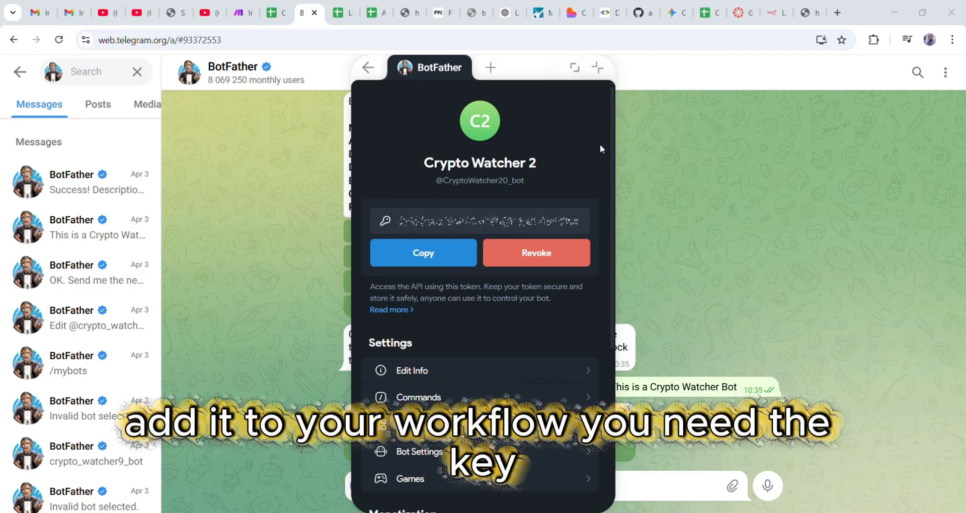
pyautogui.scroll(-5, 491, 326)
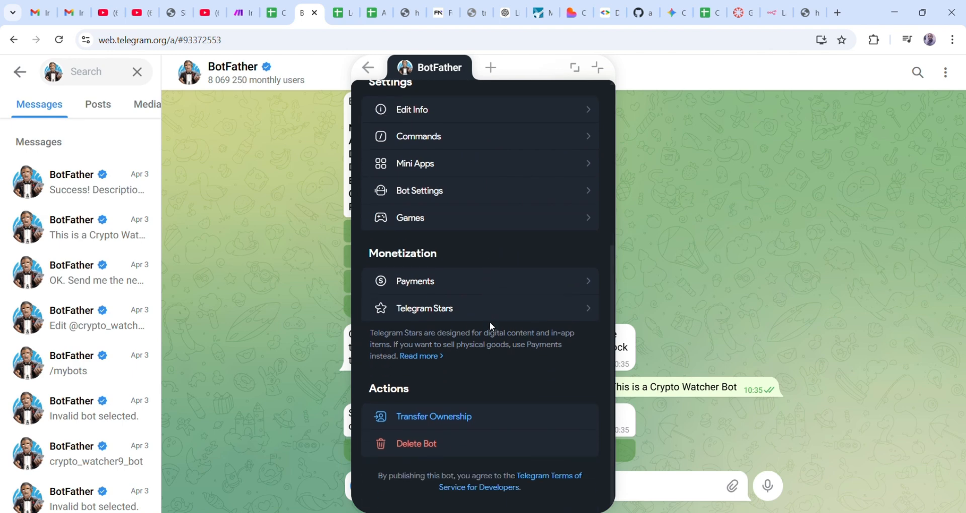
pyautogui.scroll(5, 490, 321)
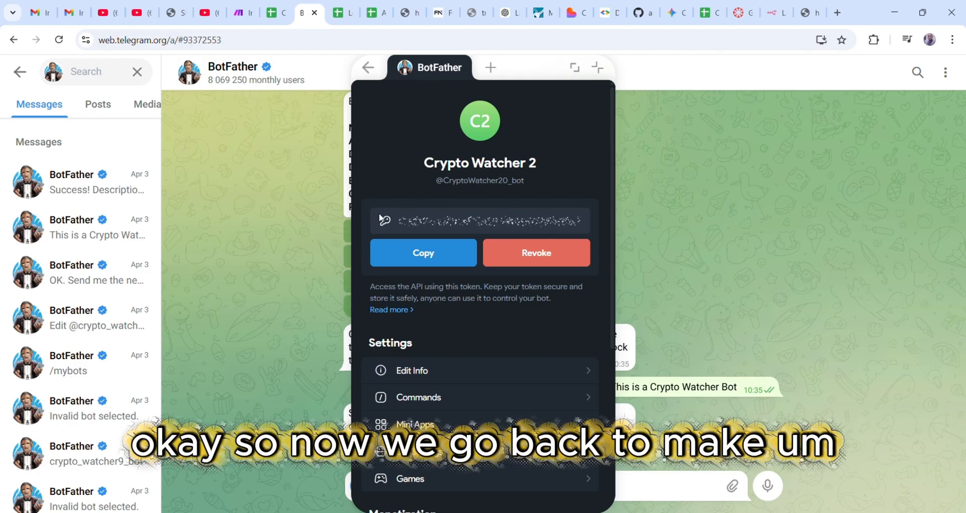
# - In Make, add a module to the Router's first route and open the Telegram Bot app via 'tele'
pyautogui.click(239, 12)
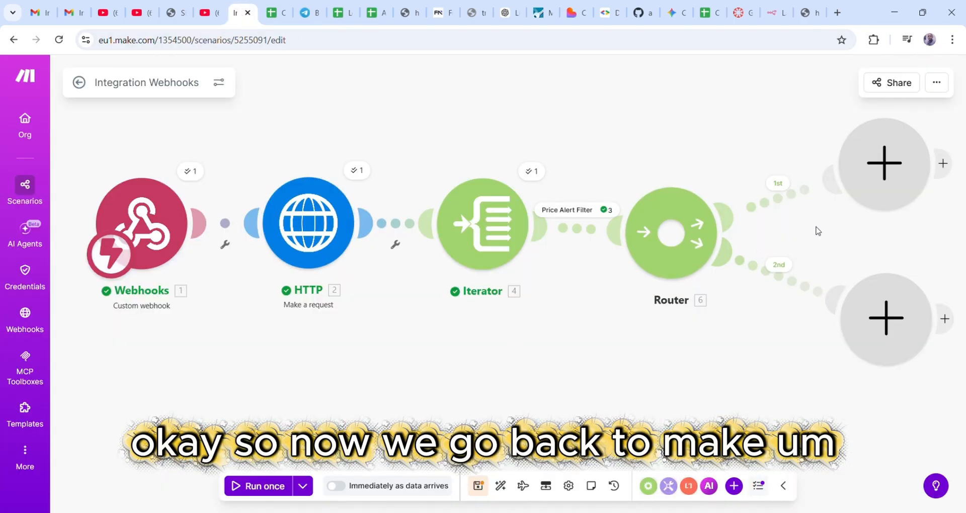
pyautogui.click(892, 169)
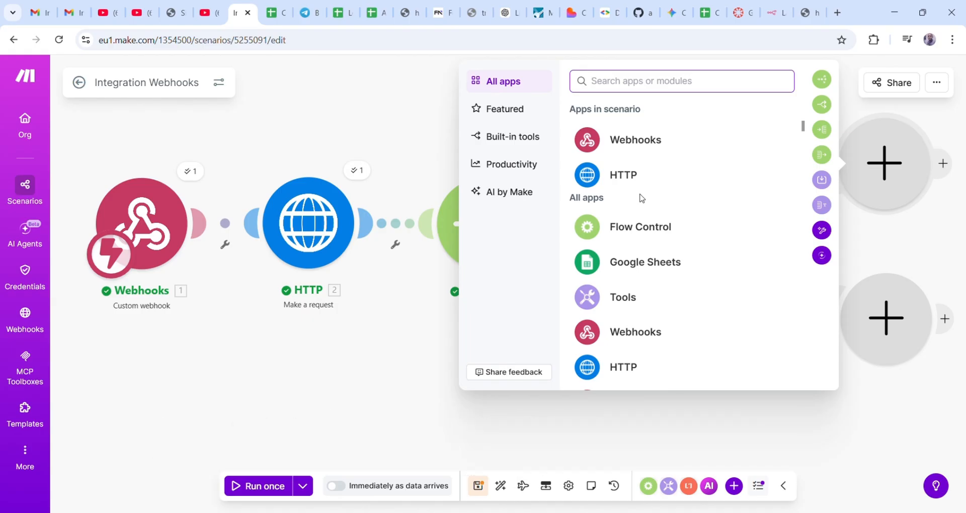
pyautogui.write('te')
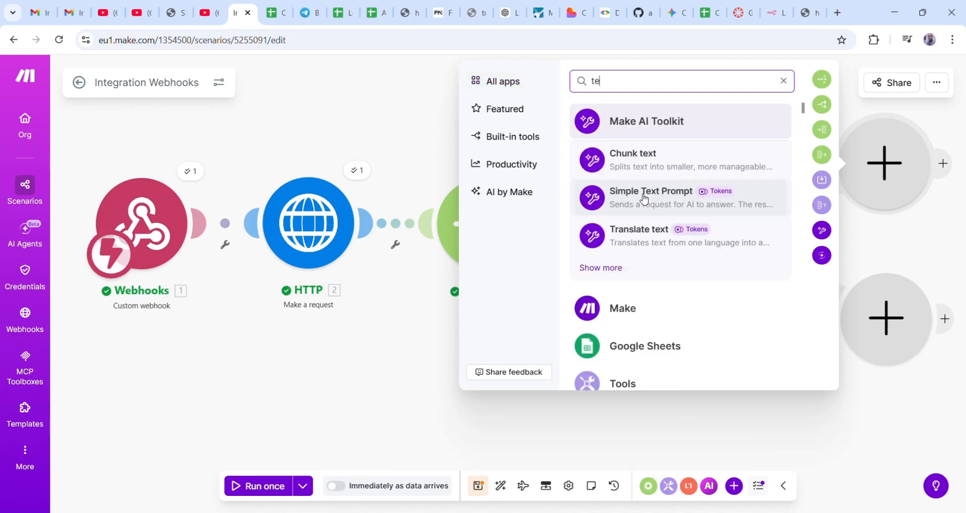
pyautogui.write('le')
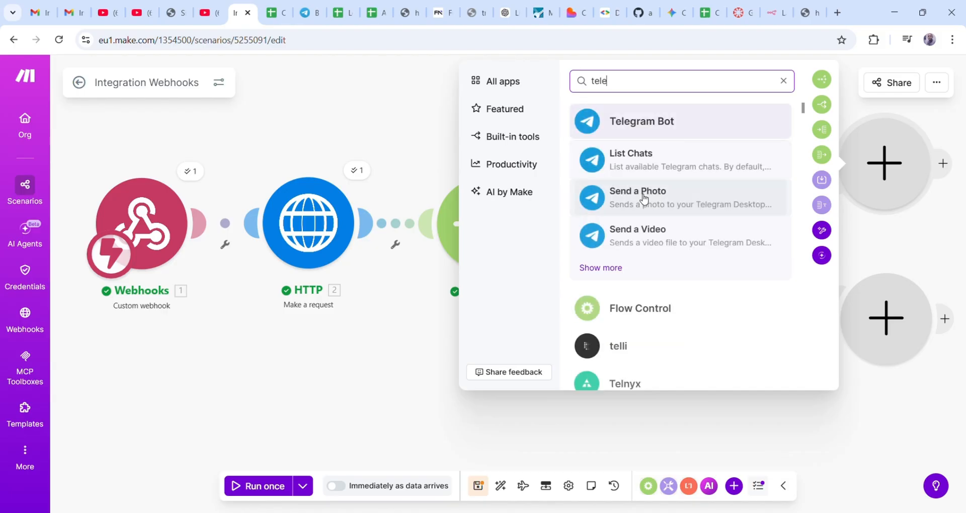
pyautogui.click(638, 125)
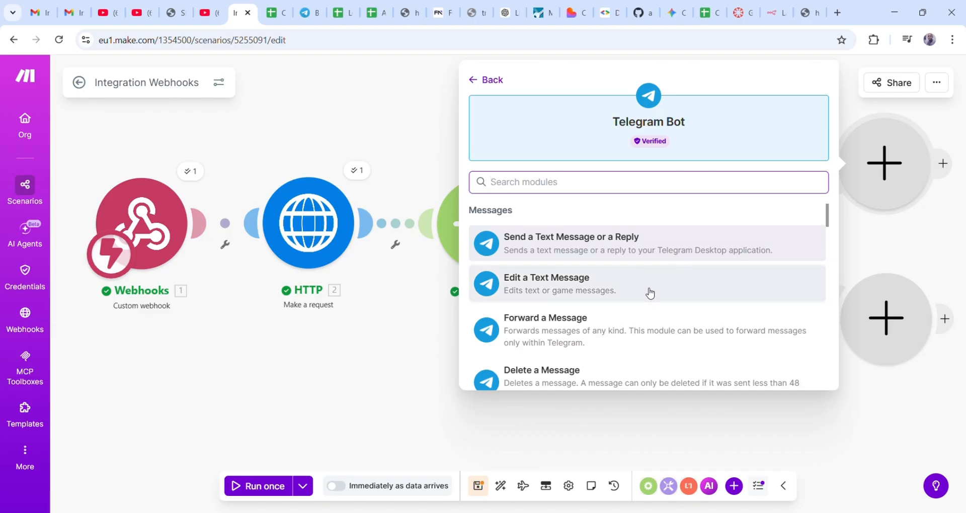
pyautogui.scroll(-3, 654, 292)
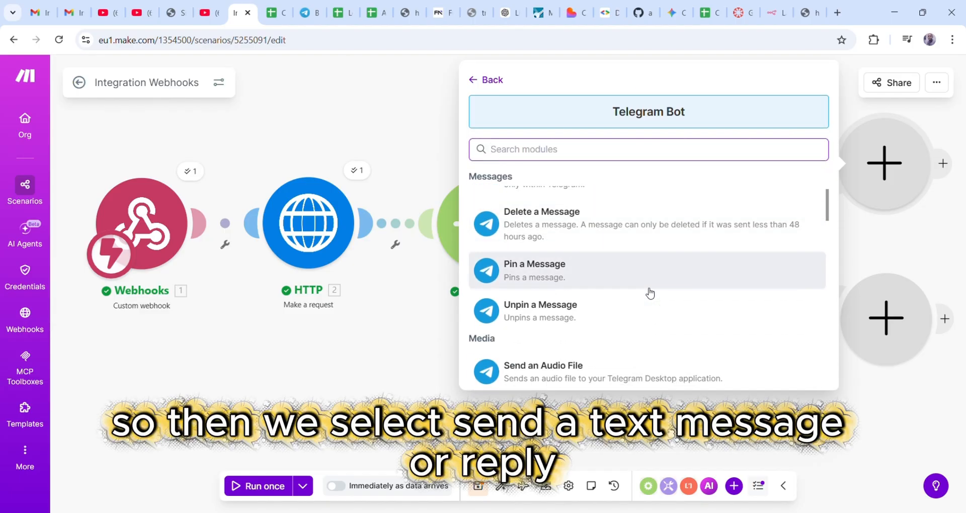
pyautogui.scroll(3, 649, 292)
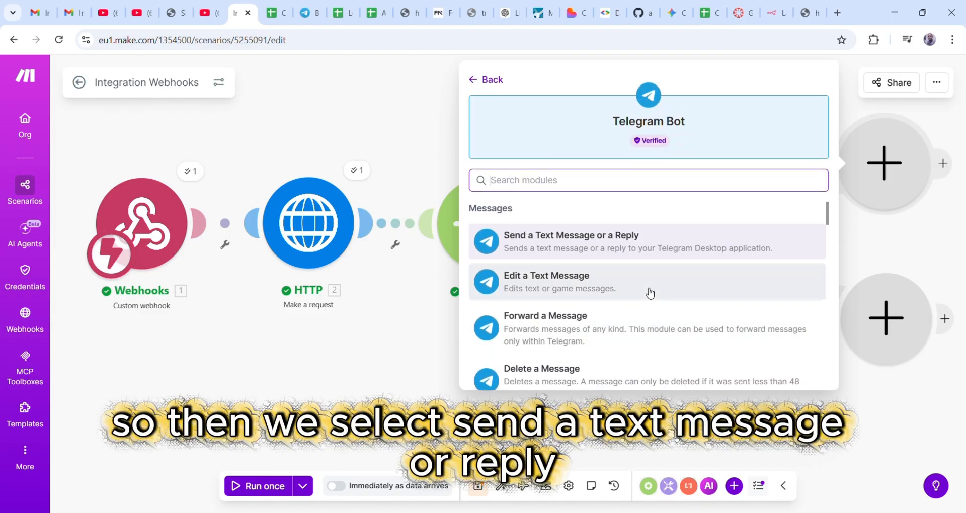
# - Add the Send a Text Message or a Reply module using My Telegram Bot connection
pyautogui.click(564, 250)
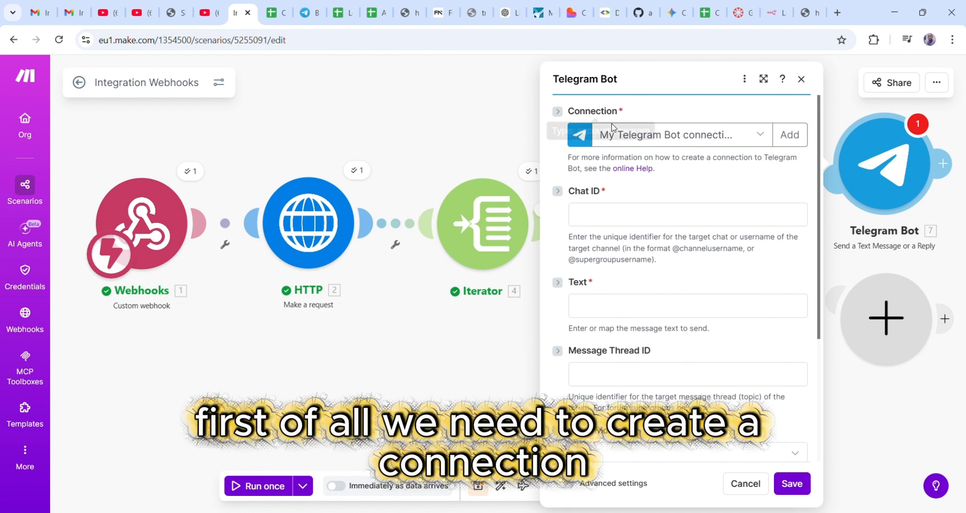
pyautogui.click(689, 136)
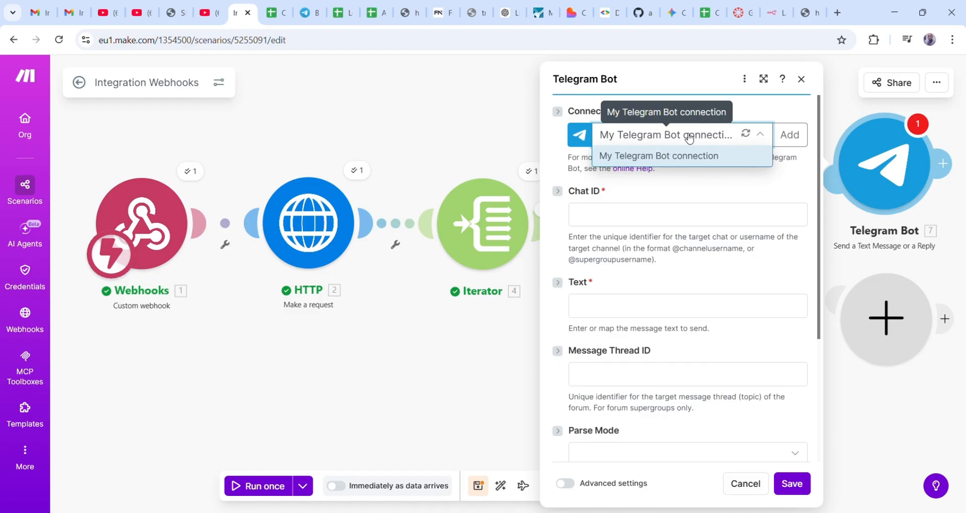
pyautogui.click(676, 156)
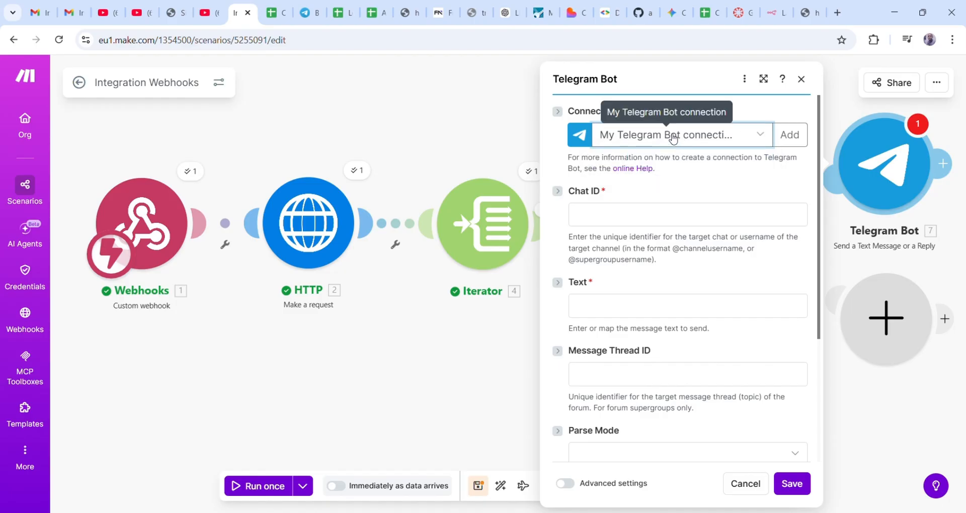
pyautogui.click(673, 139)
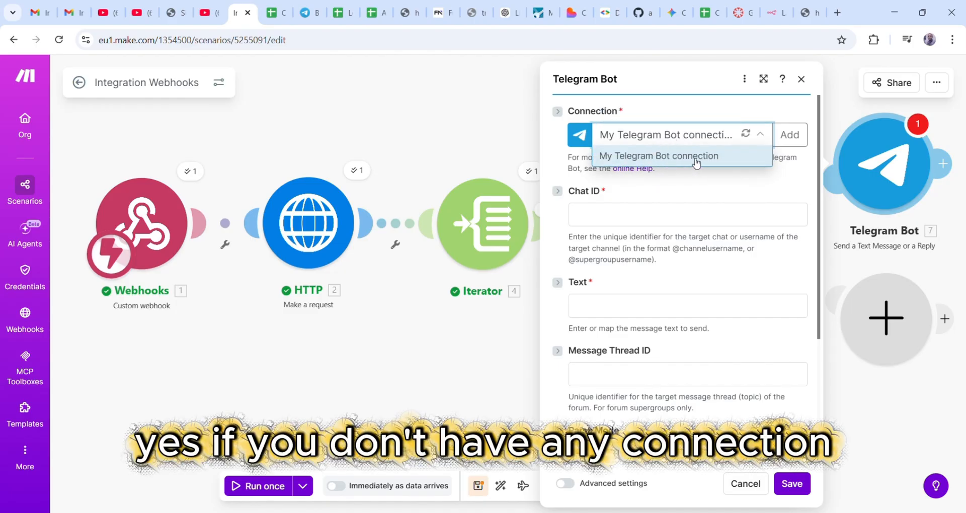
pyautogui.click(686, 157)
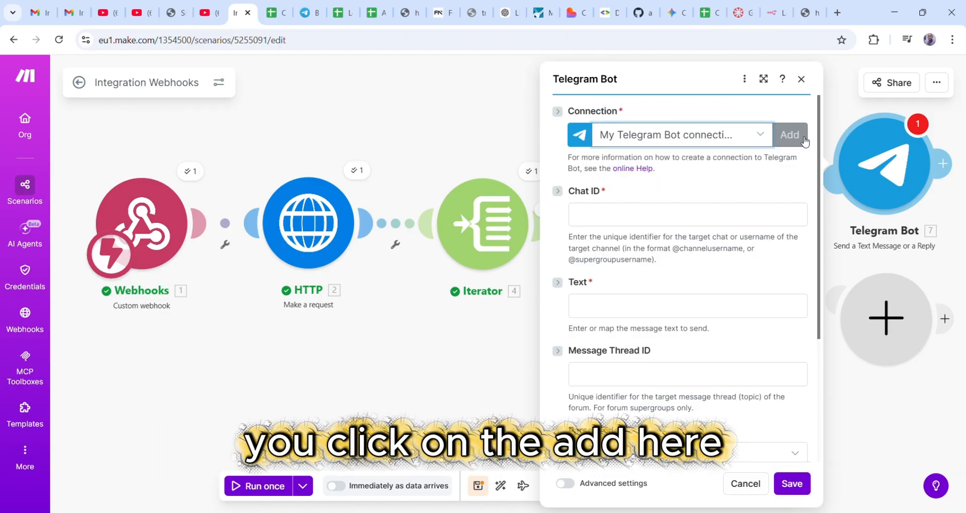
# - Open the new Telegram connection form, then dismiss it, keeping the existing connection
pyautogui.click(796, 141)
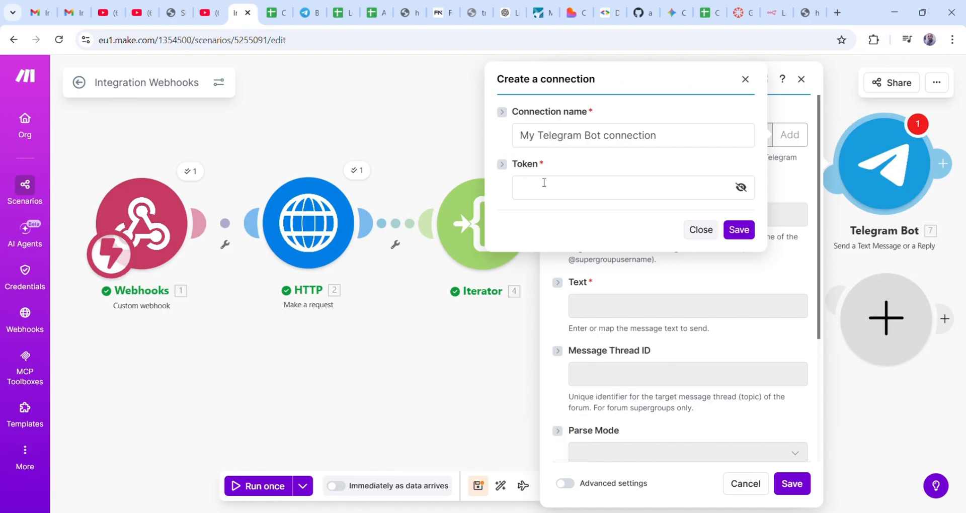
pyautogui.click(503, 166)
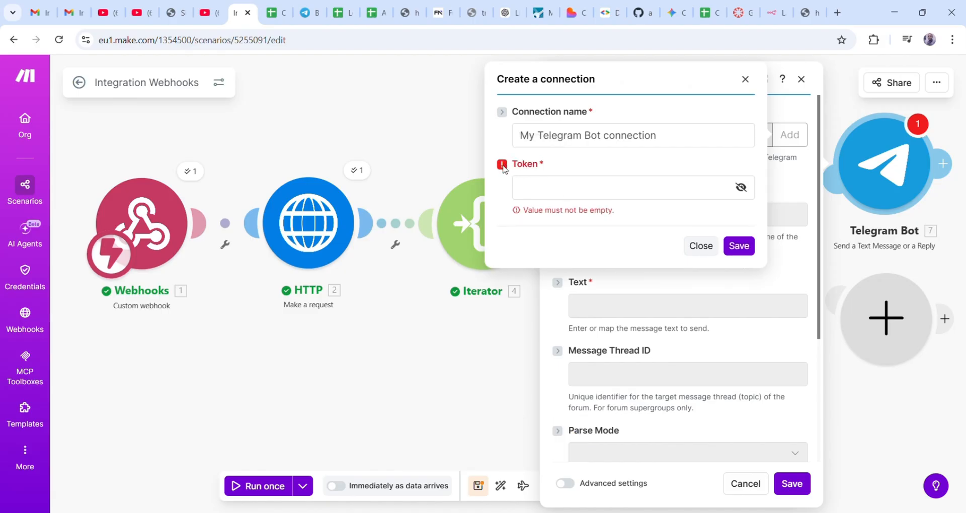
pyautogui.click(701, 245)
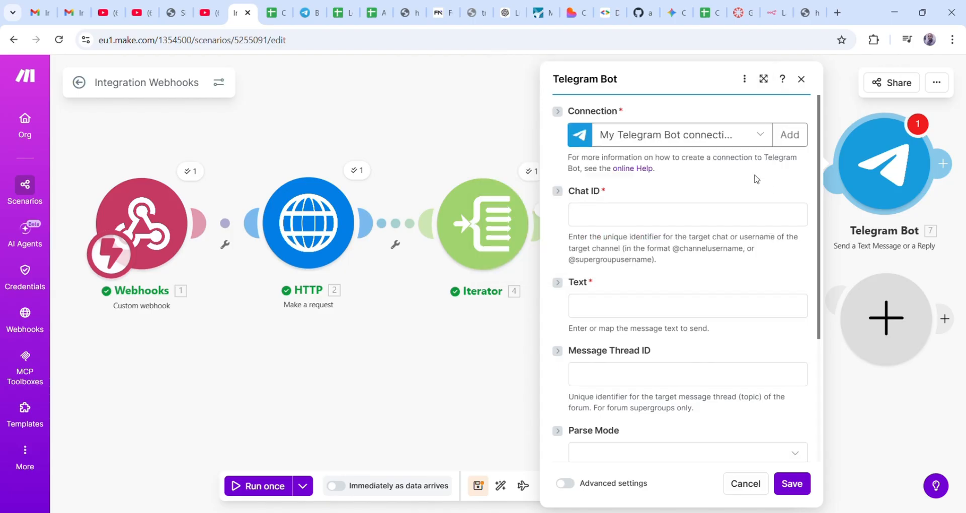
pyautogui.click(783, 138)
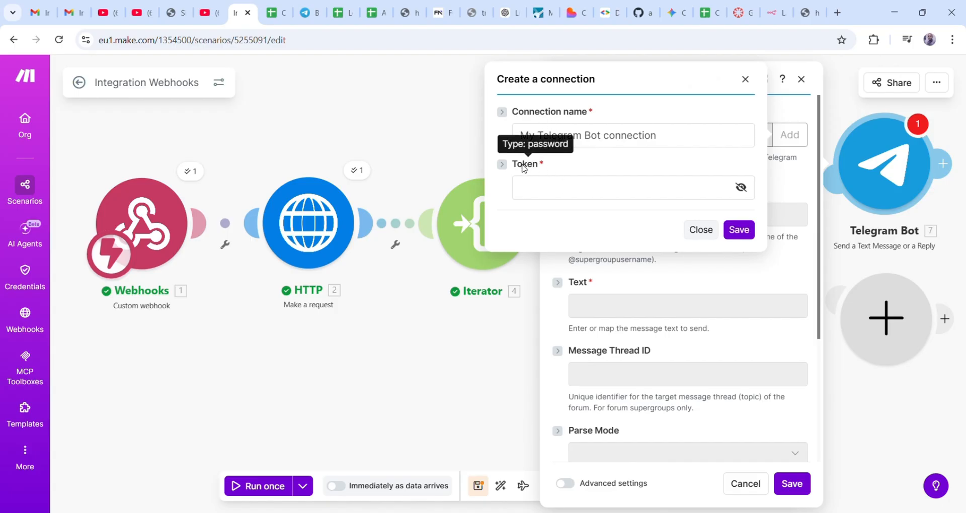
pyautogui.click(706, 231)
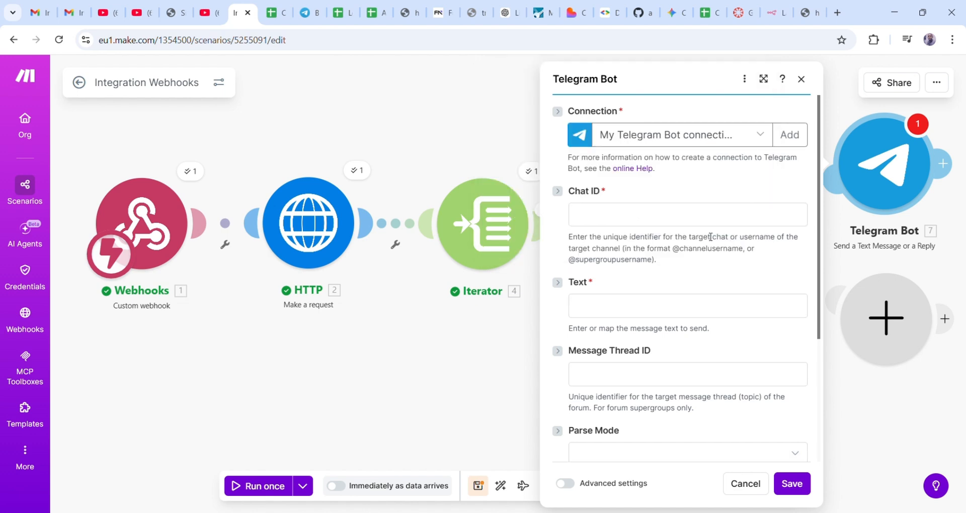
pyautogui.scroll(-1, 683, 145)
pyautogui.scroll(1, 663, 135)
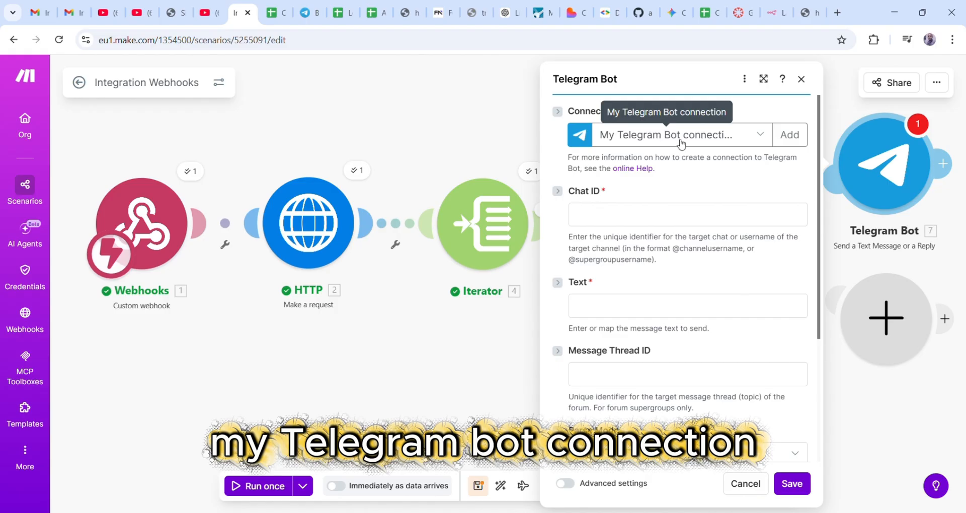
# - Paste the copied bot token into the module's Chat ID field
pyautogui.click(626, 218)
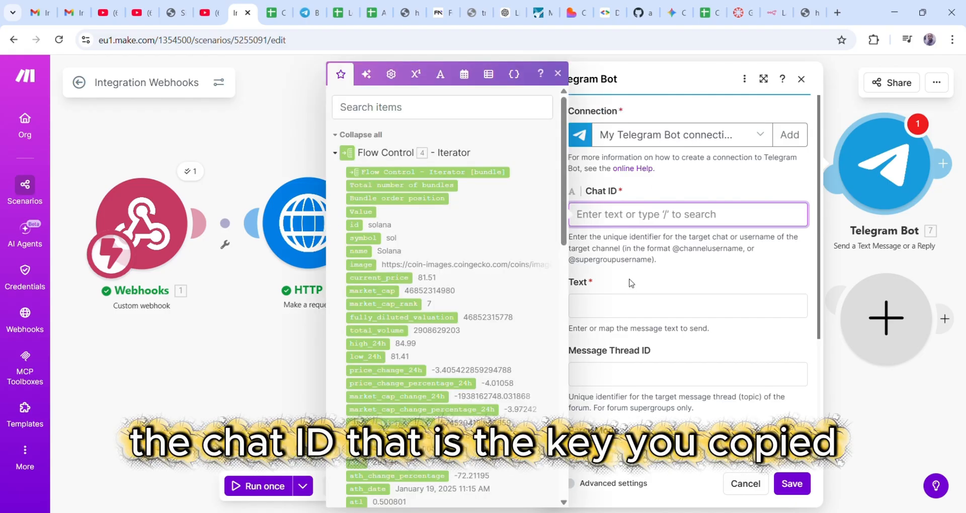
pyautogui.click(619, 313)
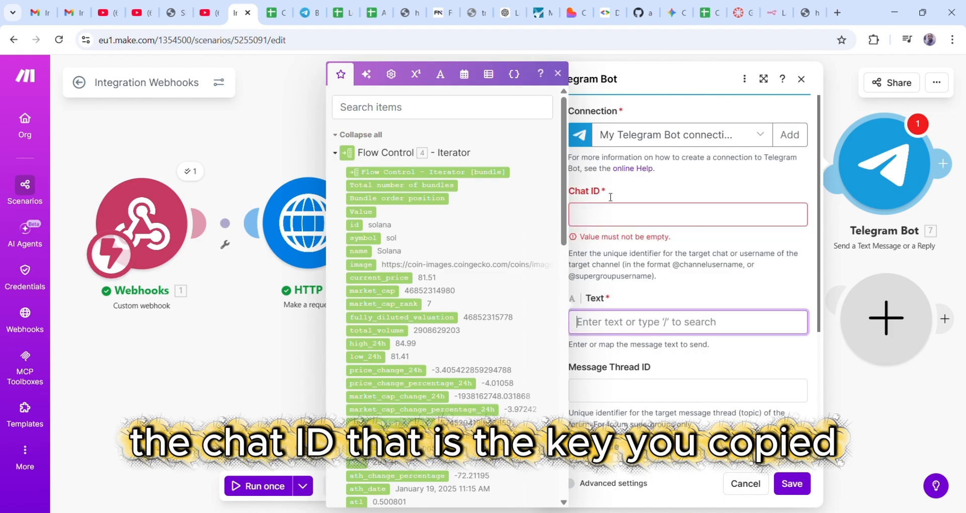
pyautogui.click(614, 218)
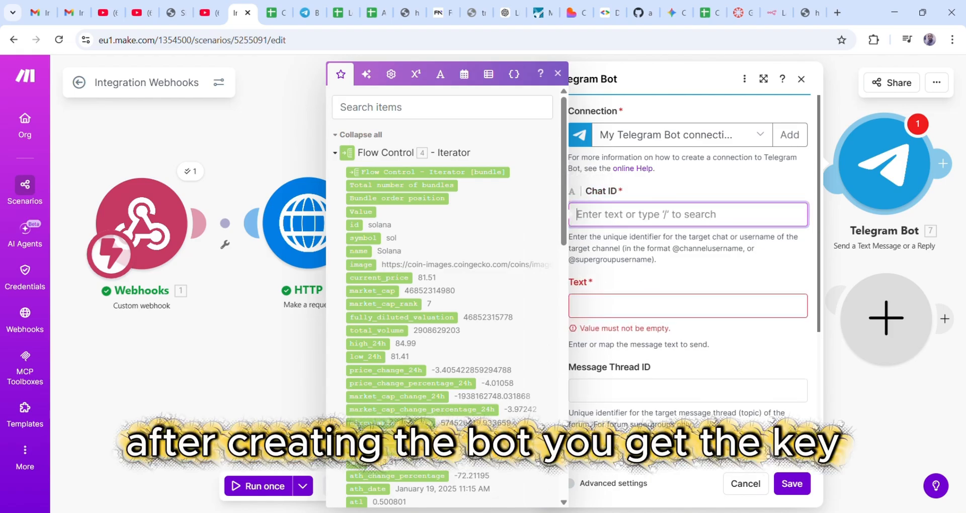
pyautogui.click(532, 476)
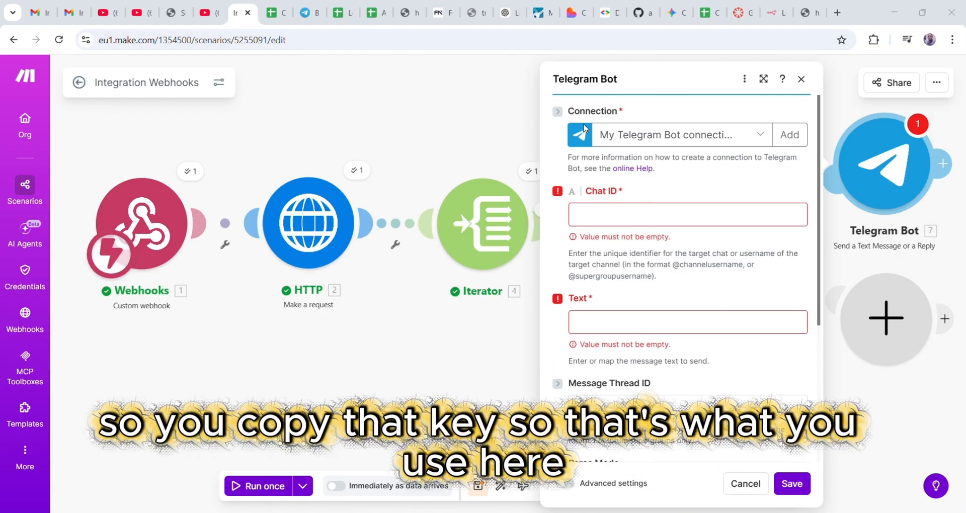
pyautogui.click(607, 215)
pyautogui.hotkey('ctrl', 'v')
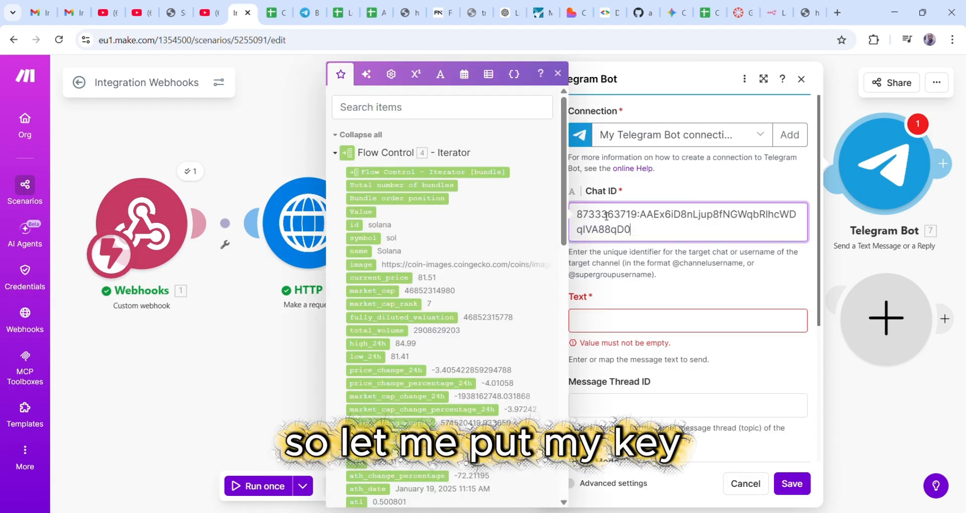
# - Paste the Crypto Alert message template into Text and save the Telegram Bot module
pyautogui.click(623, 318)
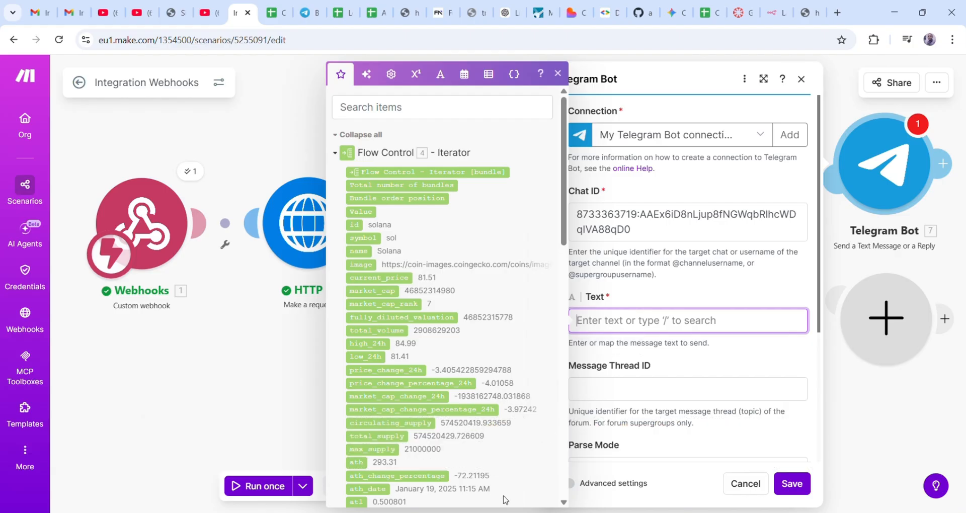
pyautogui.hotkey('alt', 'Tab')
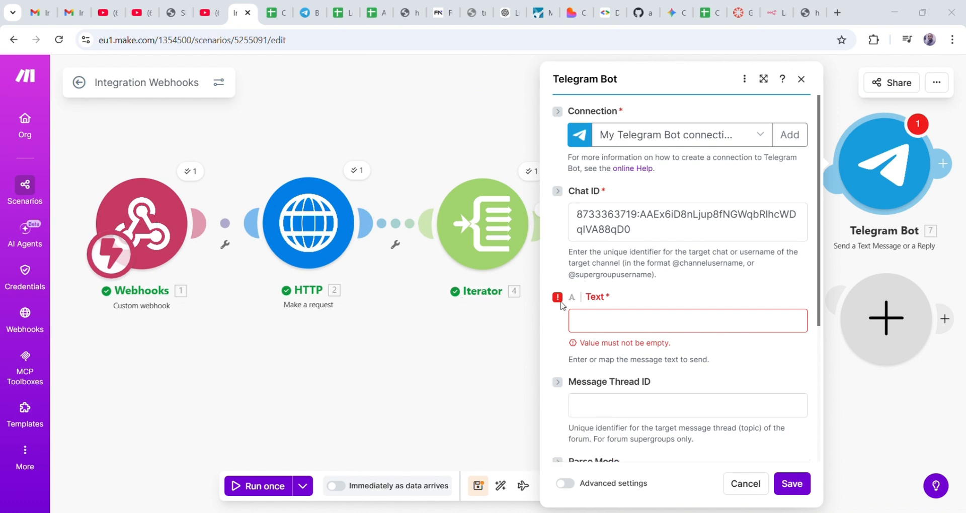
pyautogui.click(640, 321)
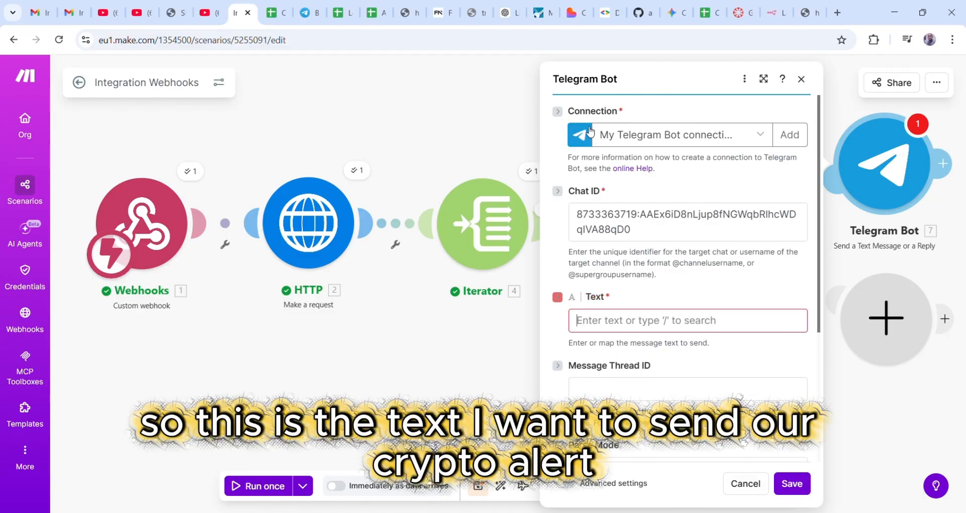
pyautogui.hotkey('ctrl', 'v')
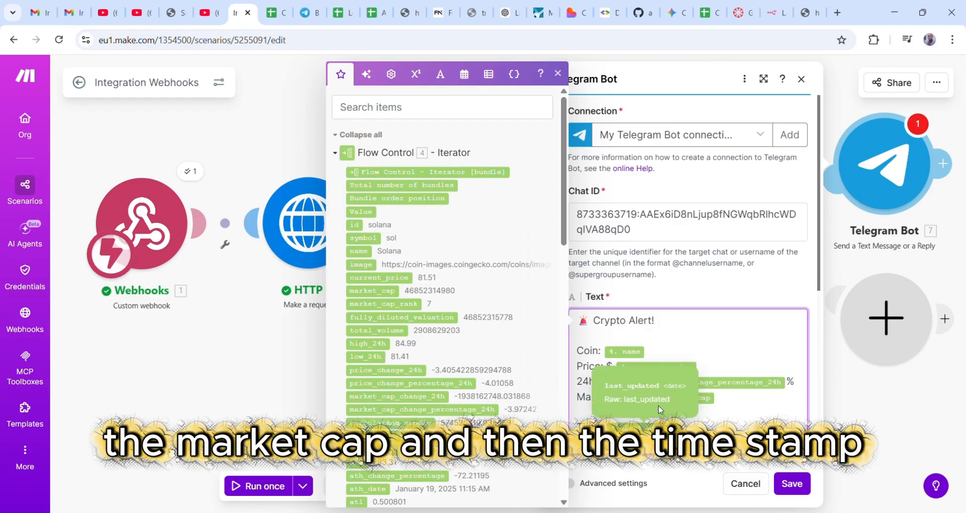
pyautogui.click(710, 346)
pyautogui.scroll(-6, 816, 306)
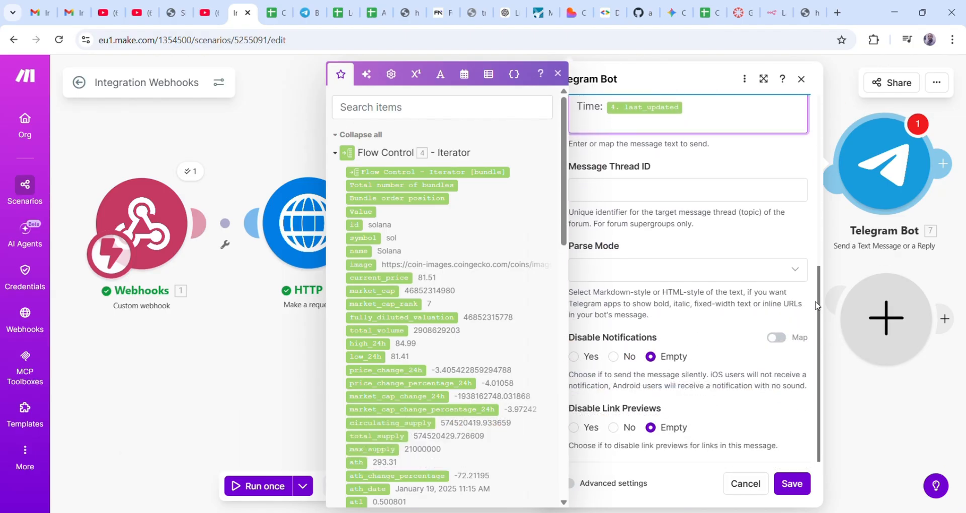
pyautogui.scroll(1, 817, 305)
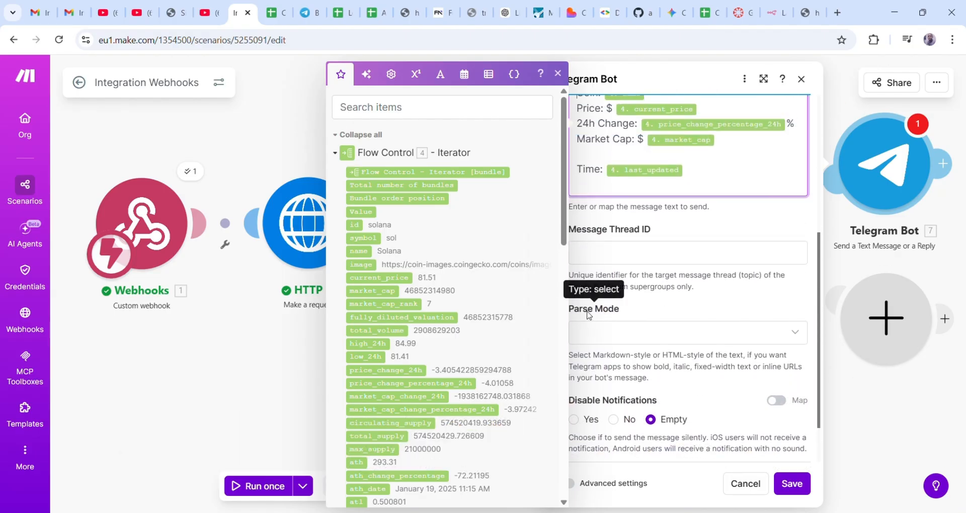
pyautogui.scroll(-1, 763, 311)
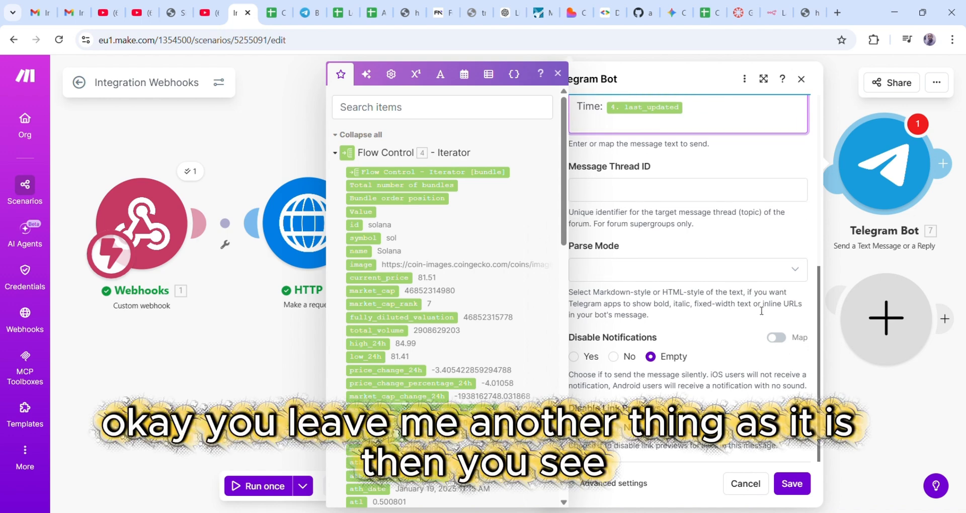
pyautogui.scroll(5, 764, 310)
pyautogui.scroll(1, 764, 310)
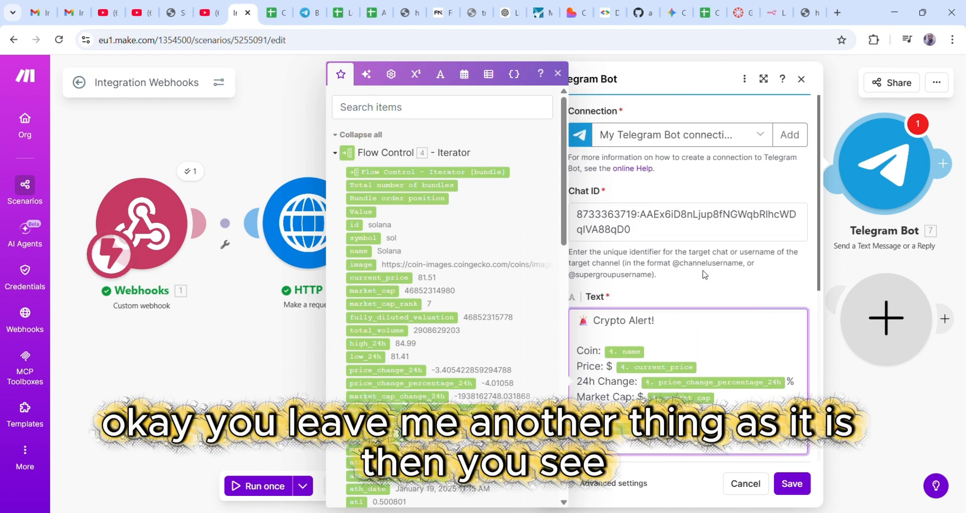
pyautogui.scroll(-5, 785, 366)
pyautogui.click(792, 485)
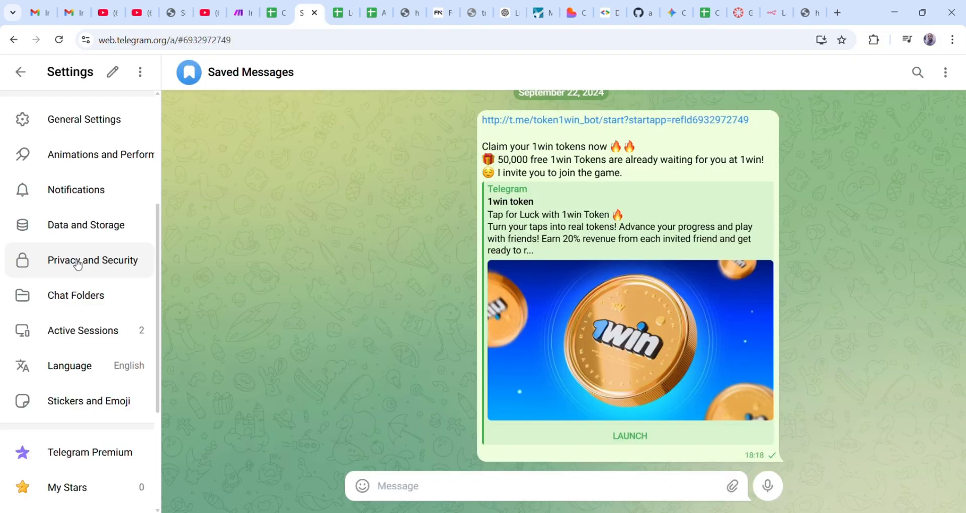
# - Select the numeric chat ID after the # in the Saved Messages page address
pyautogui.scroll(4, 88, 254)
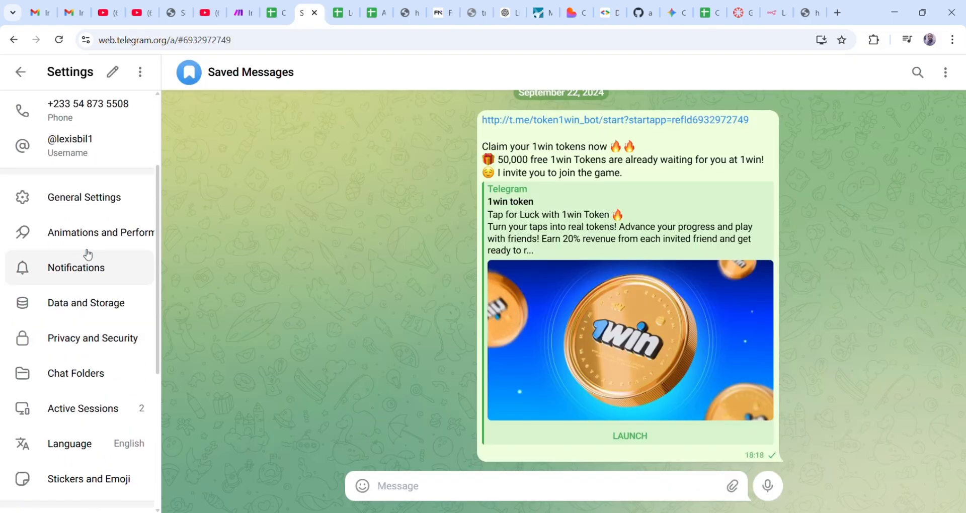
pyautogui.click(243, 43)
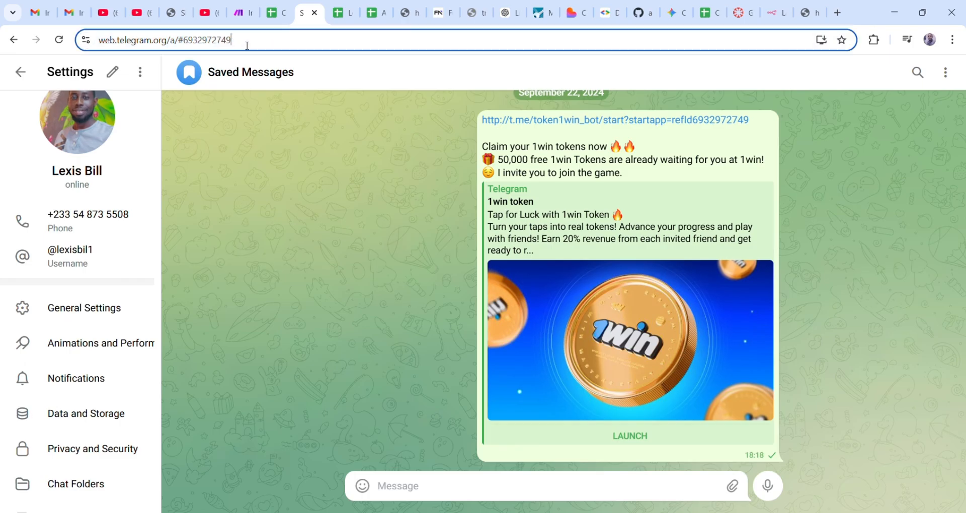
pyautogui.click(194, 42)
pyautogui.moveTo(220, 42); pyautogui.dragTo(275, 43)
pyautogui.hotkey('ctrl', 'c')
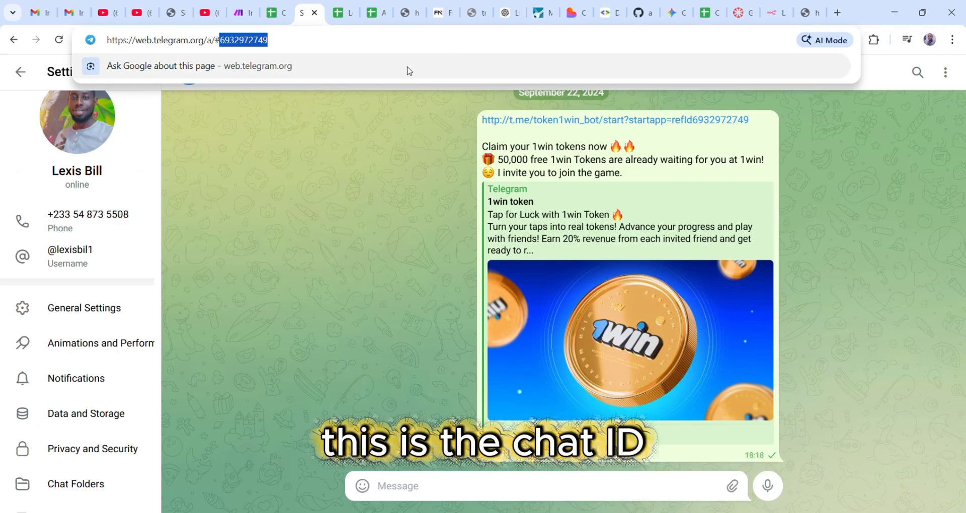
pyautogui.click(244, 14)
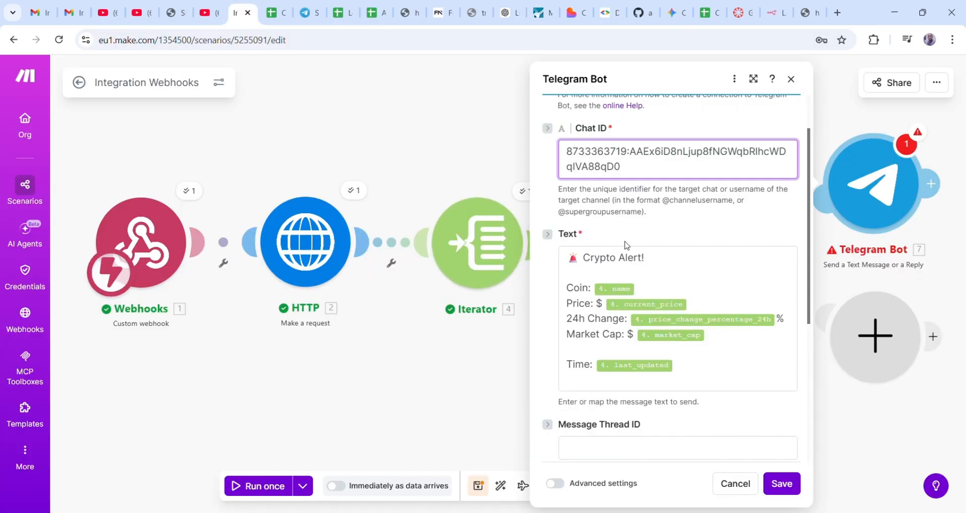
# - Replace the Chat ID with the numeric chat ID, save, and run the scenario once
pyautogui.moveTo(645, 177); pyautogui.dragTo(565, 152)
pyautogui.hotkey('ctrl', 'v')
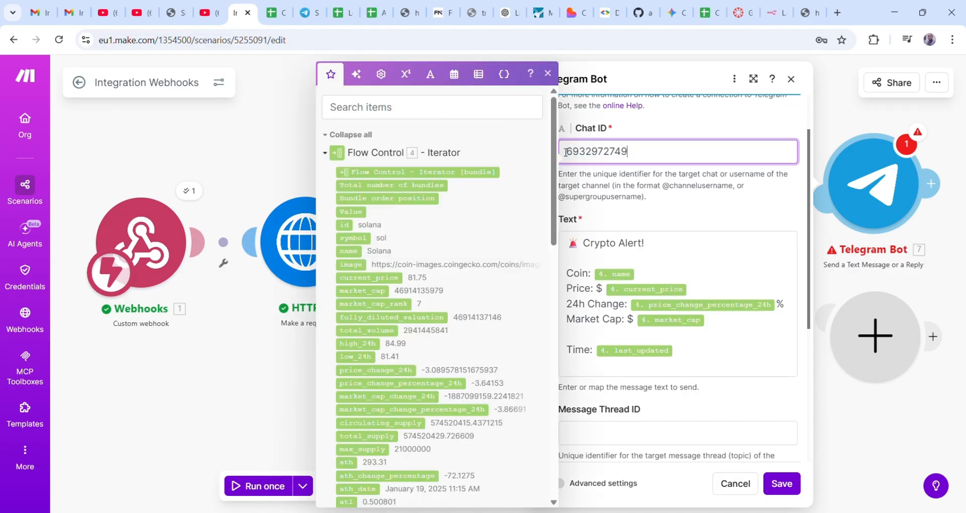
pyautogui.click(782, 483)
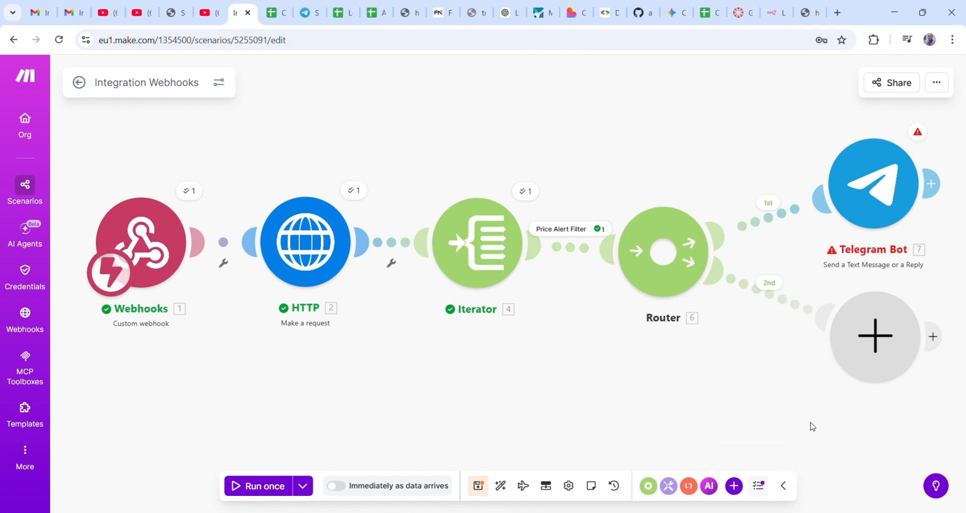
pyautogui.click(269, 486)
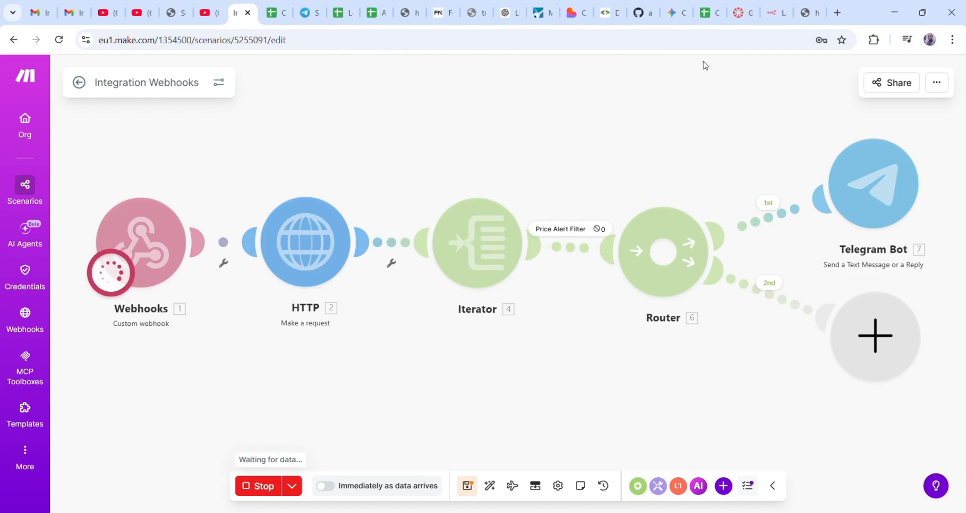
# - Reload the webhook URL to re-trigger the scenario and confirm three Telegram Bot operations ran
pyautogui.click(815, 12)
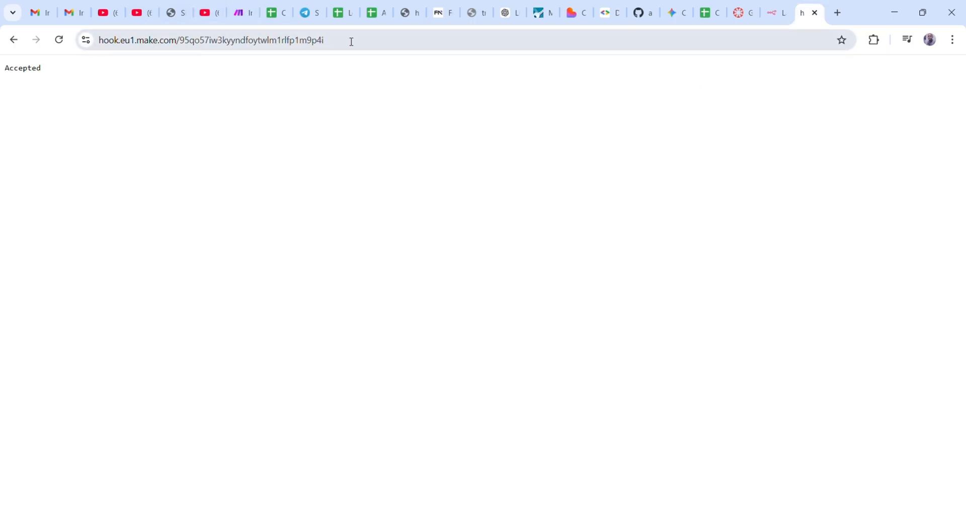
pyautogui.click(367, 48)
pyautogui.press('Return')
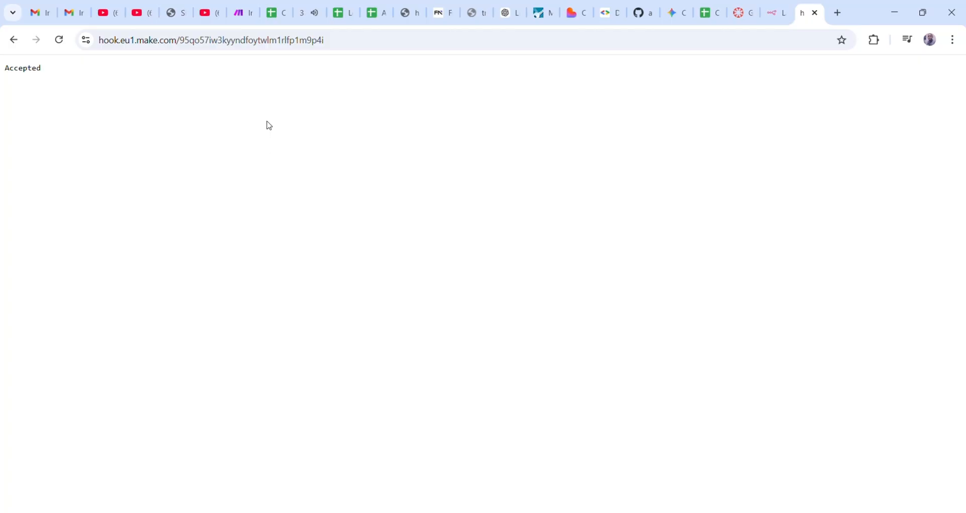
pyautogui.click(241, 15)
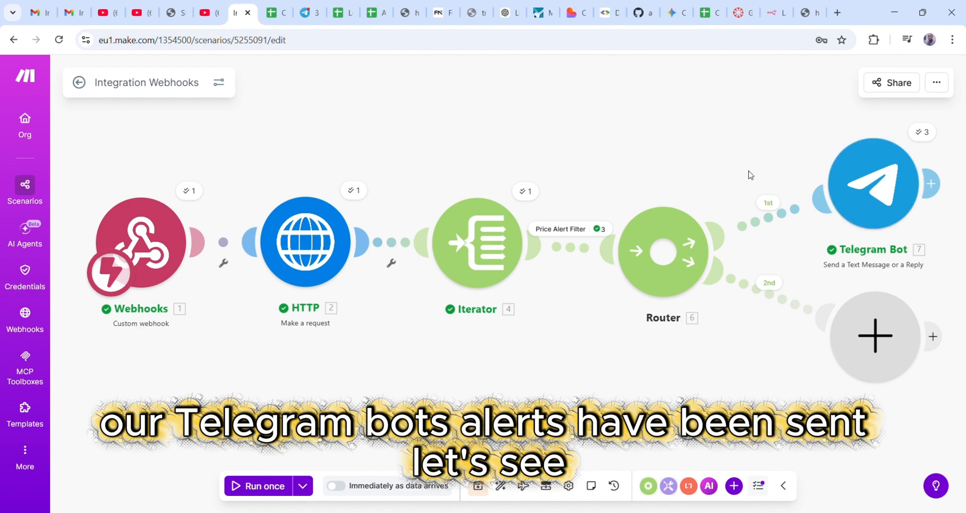
pyautogui.click(307, 17)
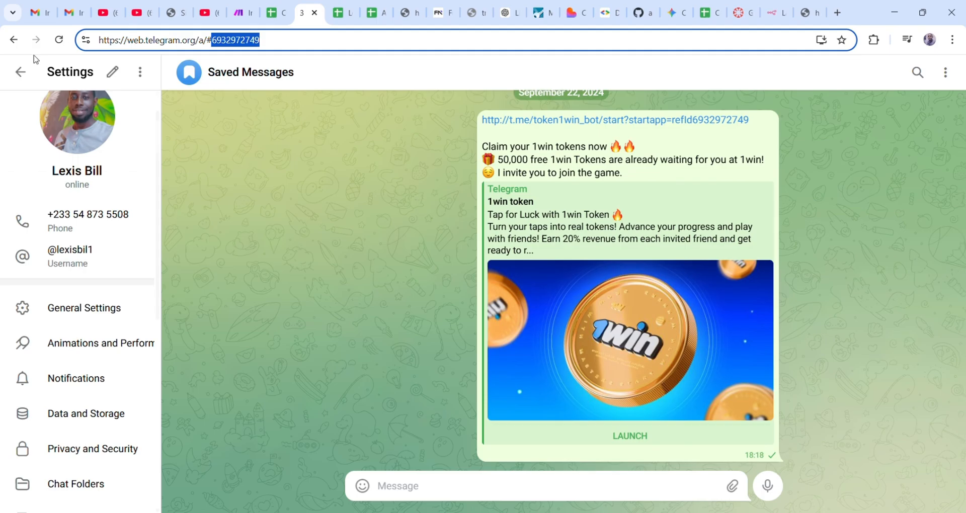
# - Review the Bitcoin, Ethereum and Solana Crypto Alerts in the Crypto Watcher 2 bot chat
pyautogui.click(20, 72)
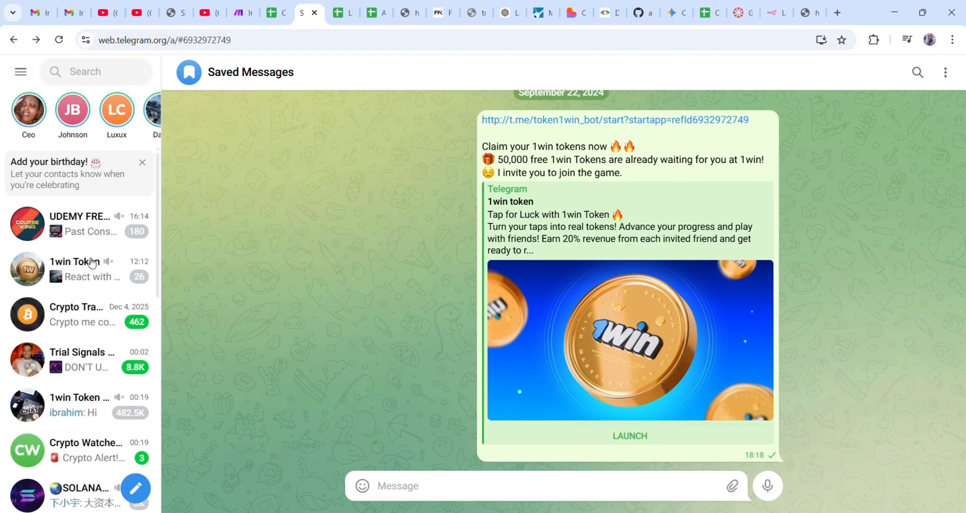
pyautogui.click(88, 450)
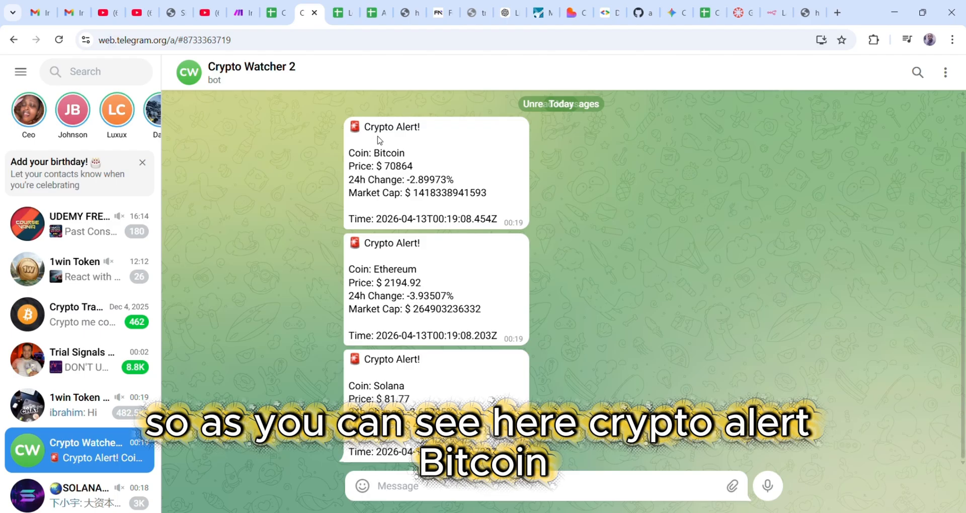
pyautogui.doubleClick(393, 168)
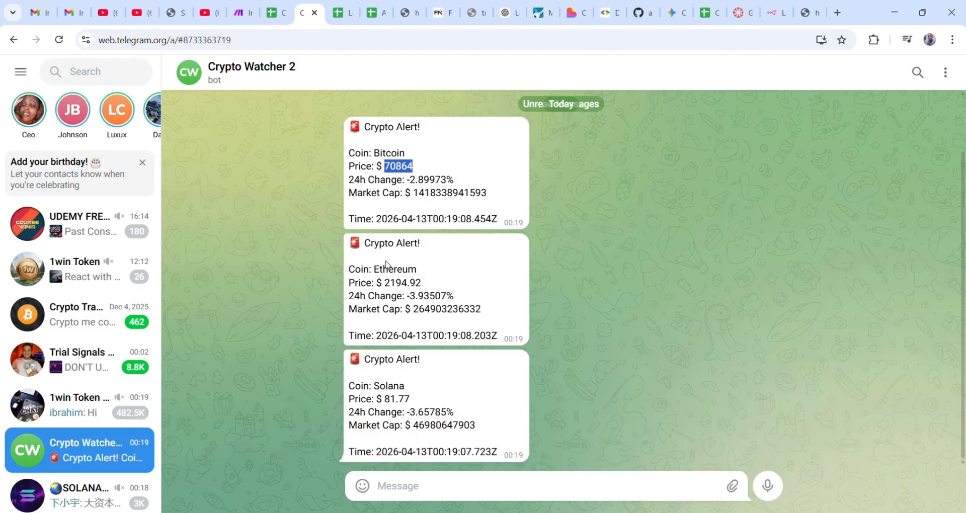
pyautogui.moveTo(377, 273); pyautogui.dragTo(428, 275)
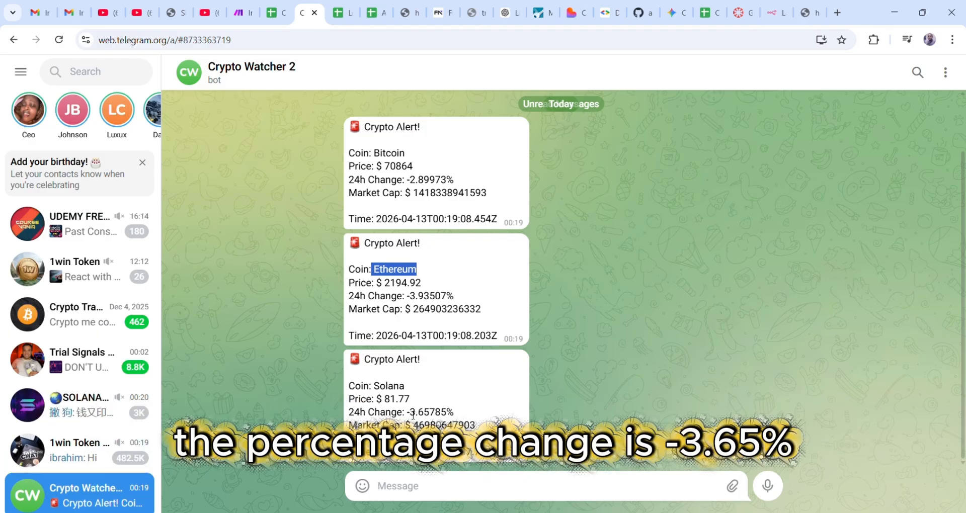
pyautogui.moveTo(410, 412); pyautogui.dragTo(434, 420)
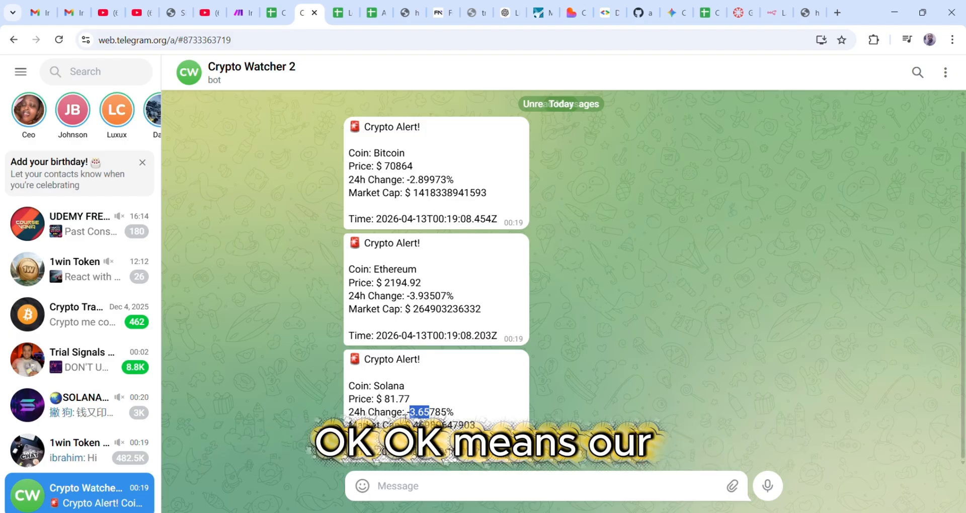
pyautogui.scroll(2, 472, 412)
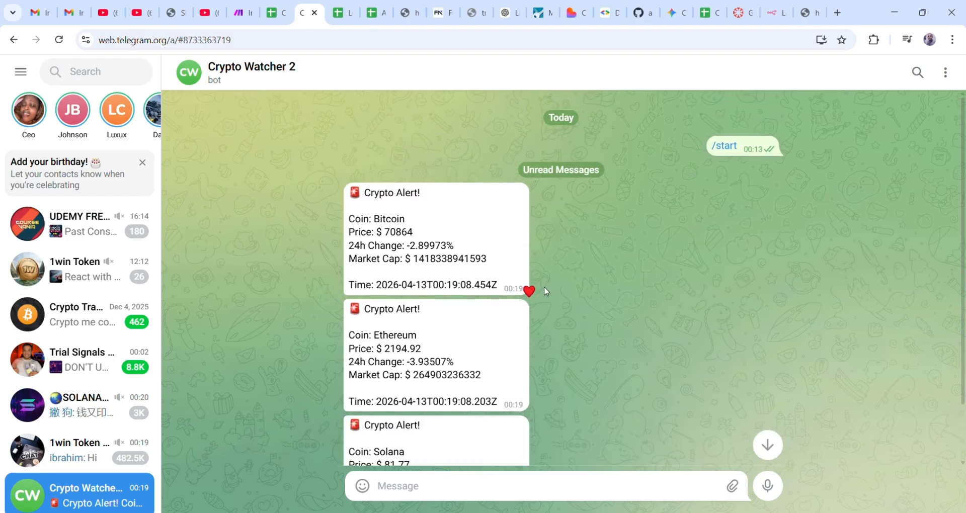
pyautogui.scroll(-1, 453, 281)
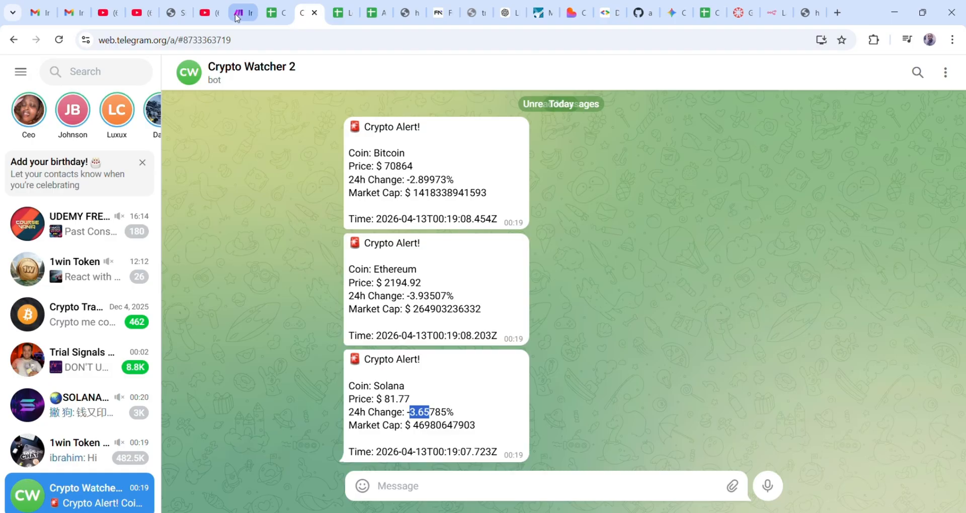
pyautogui.click(237, 15)
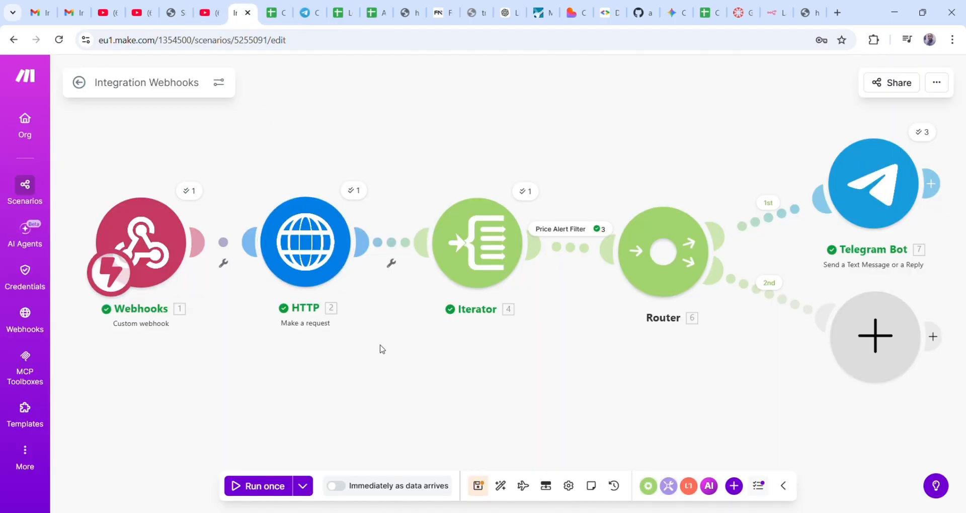
# - Put a Google Sheets 'Add a Row' module on the router's second route
pyautogui.click(877, 340)
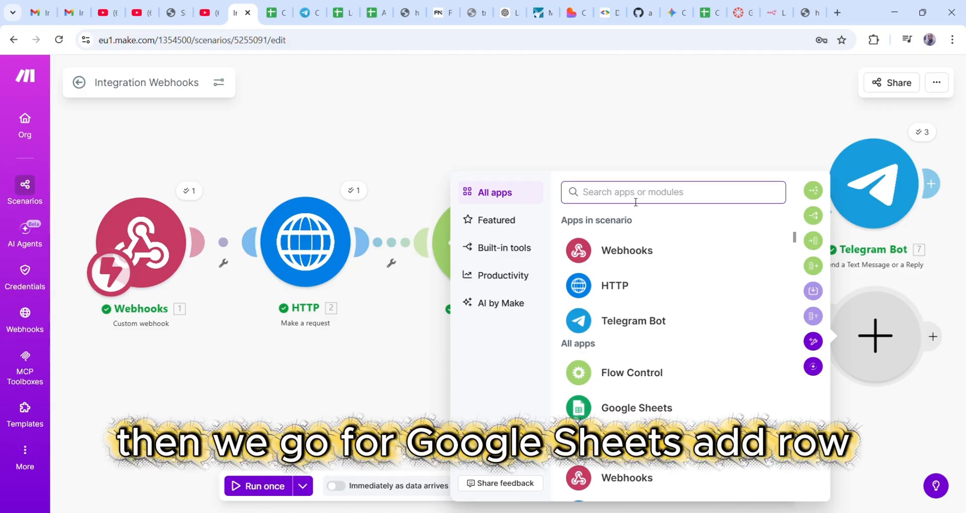
pyautogui.write('go')
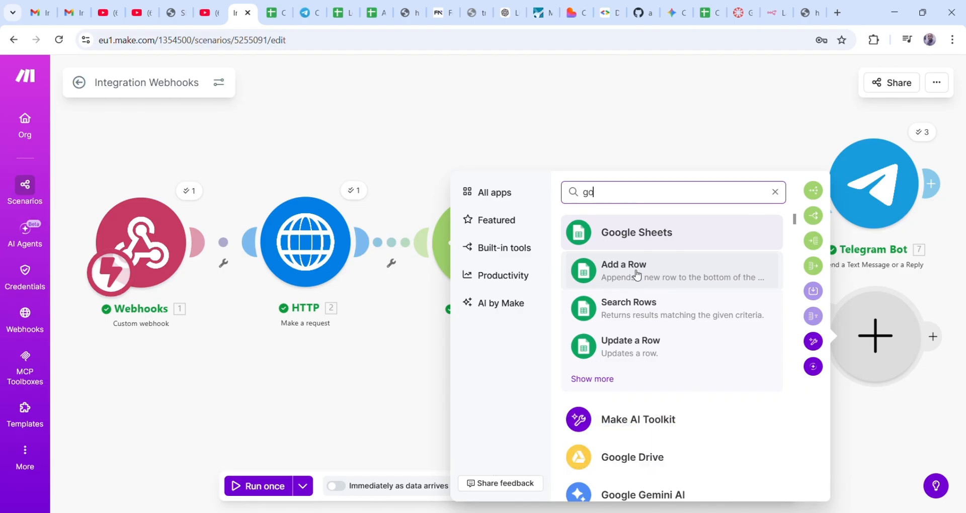
pyautogui.click(638, 274)
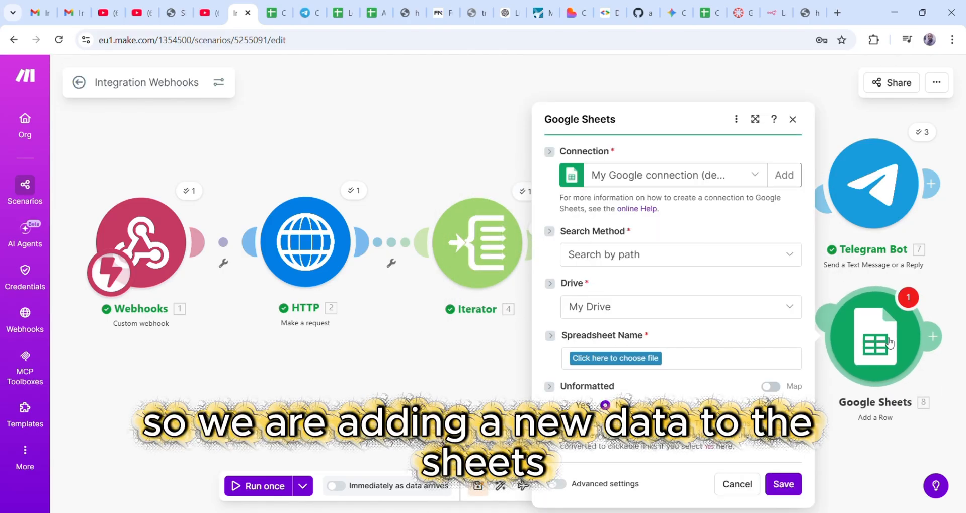
# - Set the Google Sheets search method to Search by path and the drive to Shared with me
pyautogui.moveTo(660, 123); pyautogui.dragTo(534, 94)
pyautogui.click(652, 129)
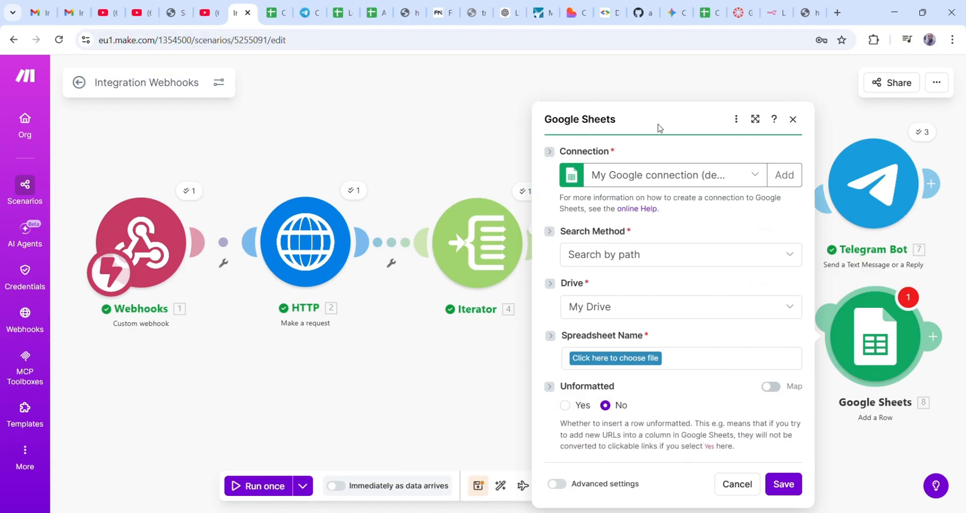
pyautogui.moveTo(660, 127); pyautogui.dragTo(661, 103)
pyautogui.click(683, 124)
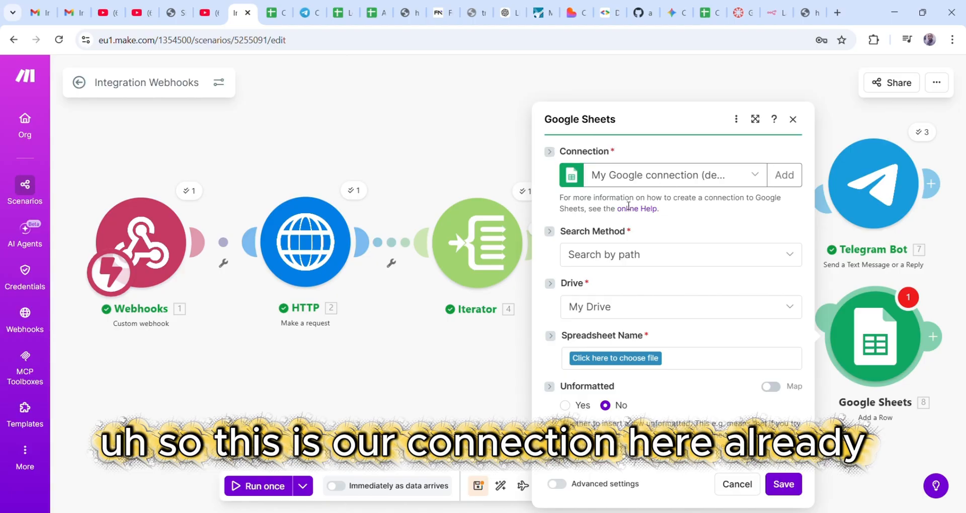
pyautogui.click(653, 261)
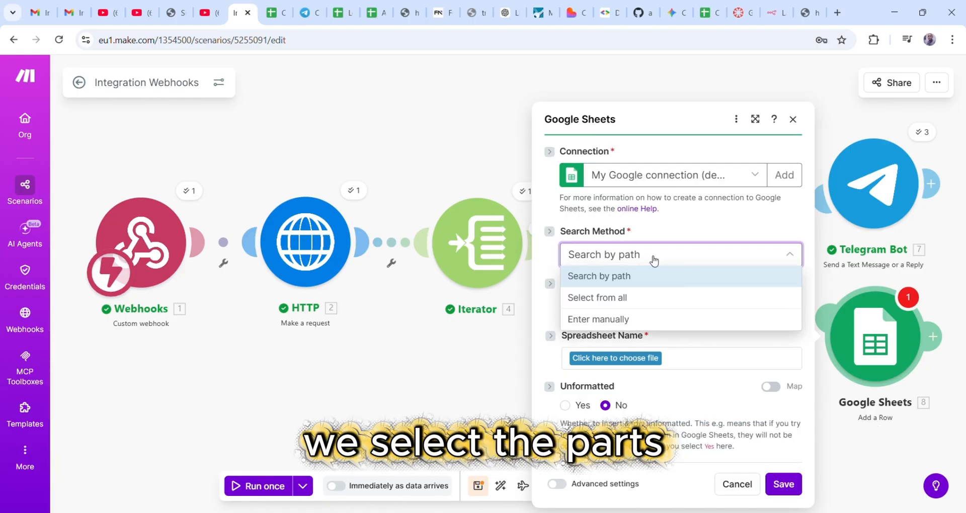
pyautogui.click(603, 278)
pyautogui.click(611, 312)
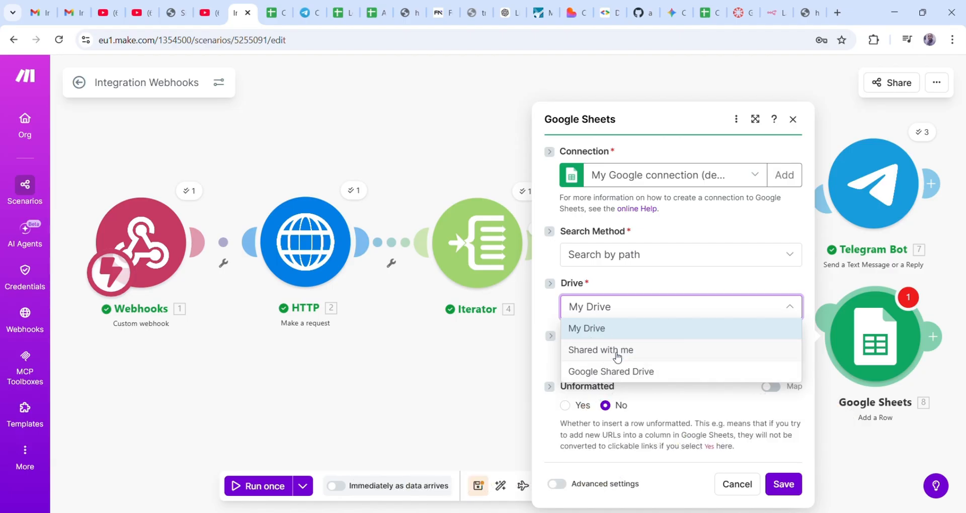
pyautogui.click(615, 351)
# - Select the Crypto Alerts Log spreadsheet and Sheet1 as the target sheet
pyautogui.click(627, 358)
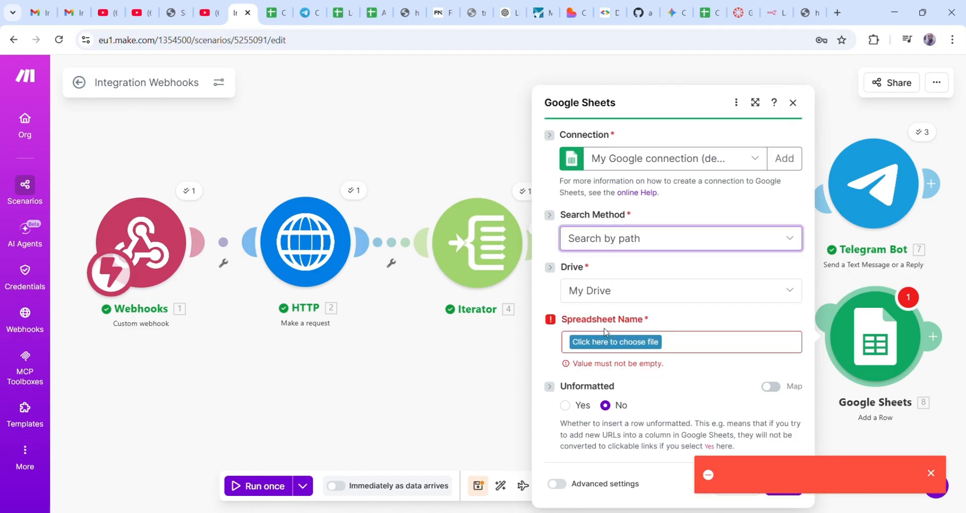
pyautogui.click(601, 300)
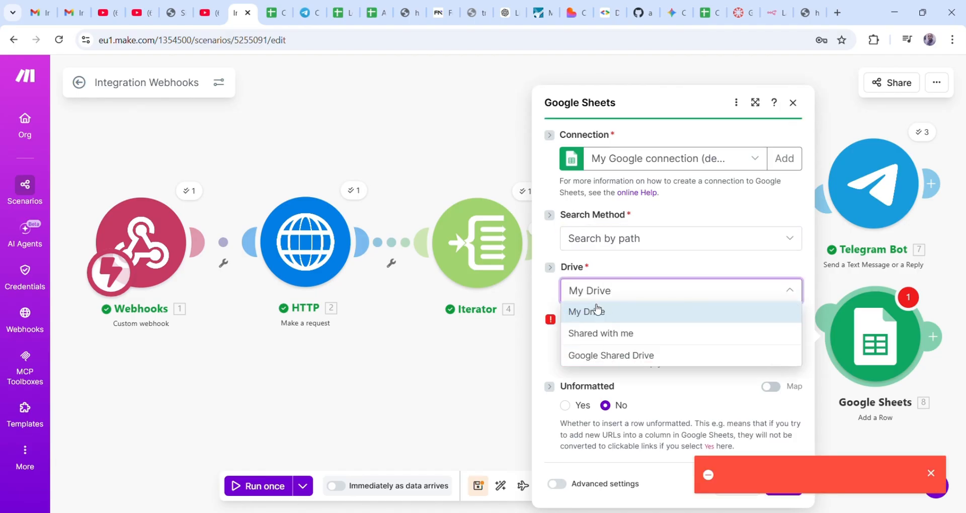
pyautogui.click(594, 333)
pyautogui.click(609, 343)
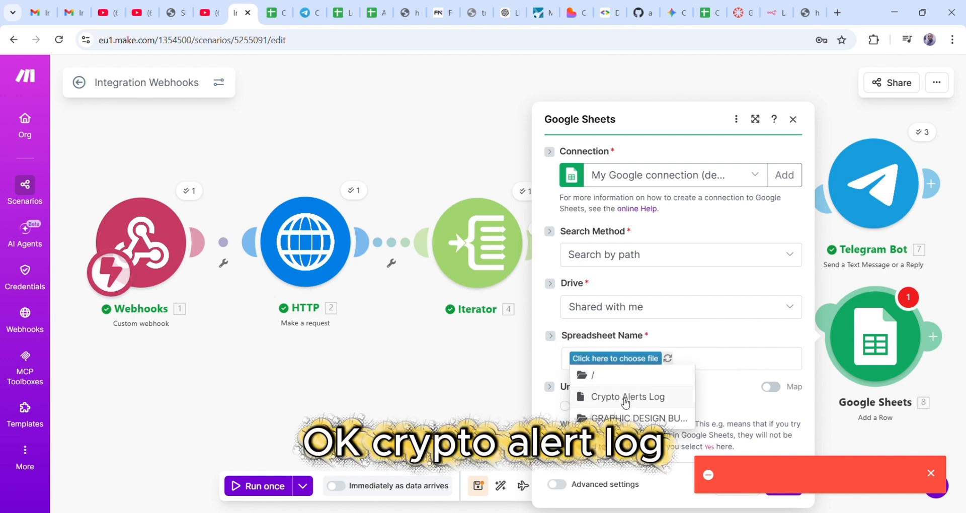
pyautogui.click(611, 397)
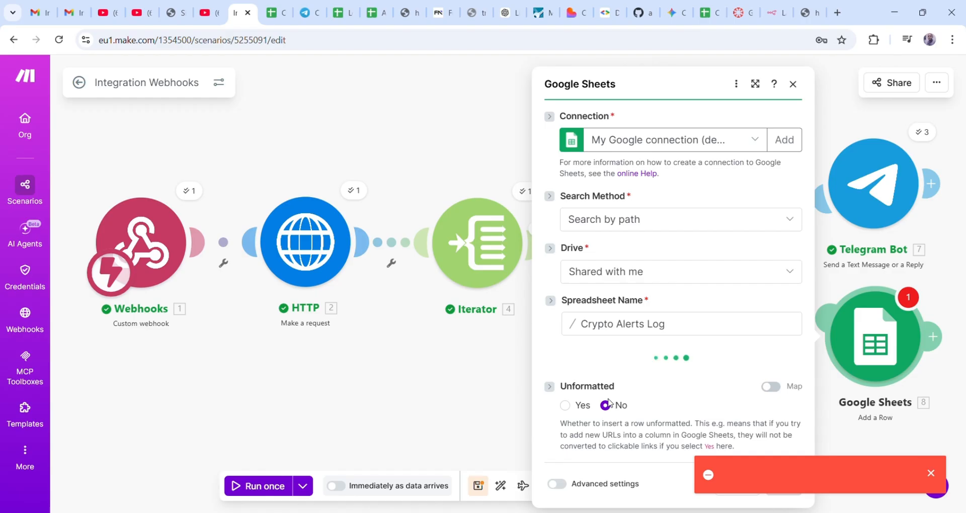
pyautogui.click(930, 474)
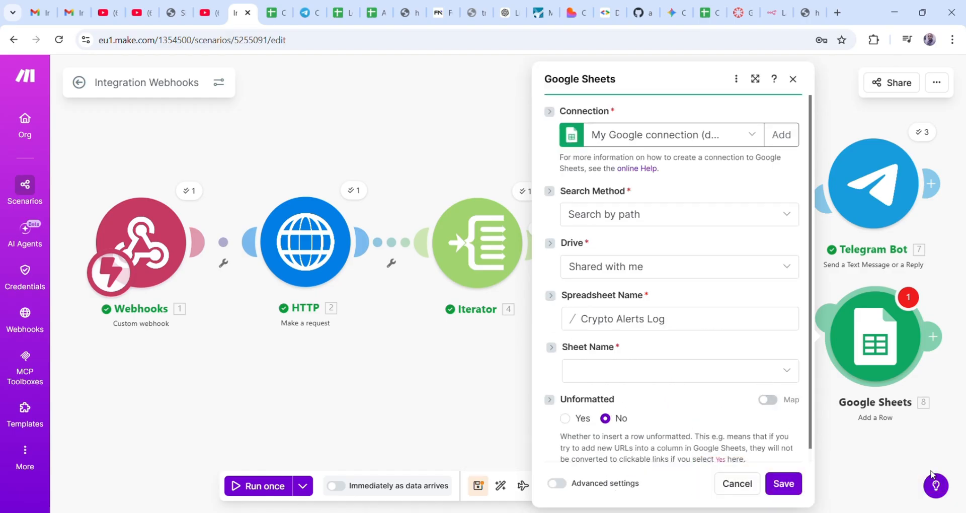
pyautogui.scroll(-1, 638, 397)
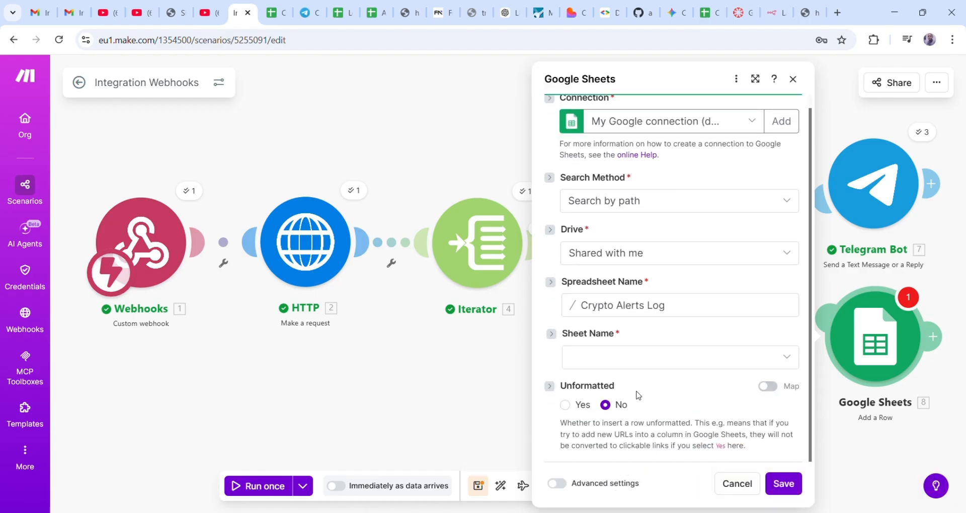
pyautogui.click(614, 358)
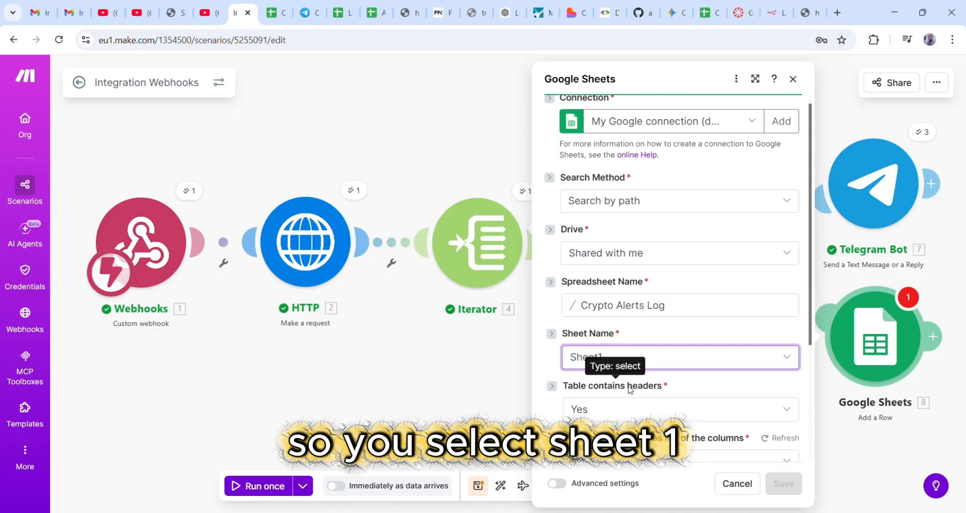
pyautogui.scroll(-3, 685, 343)
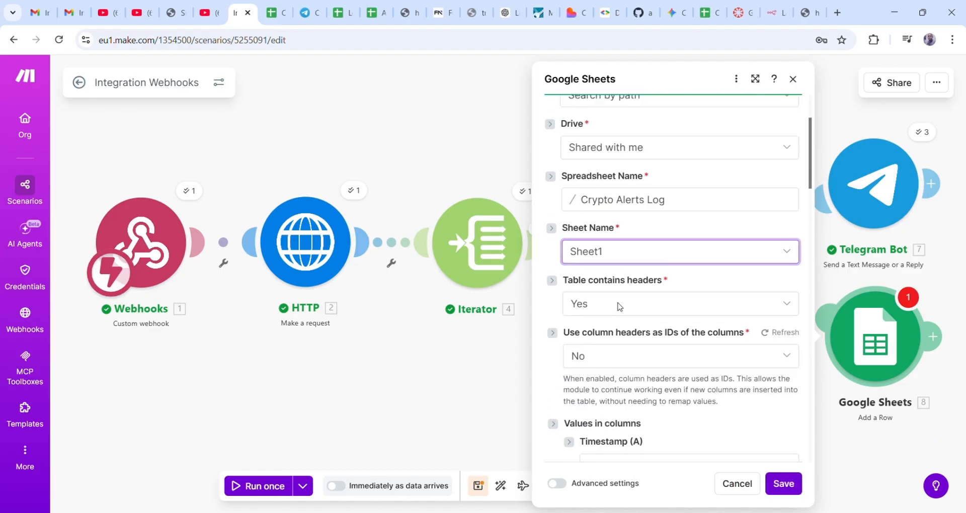
pyautogui.scroll(1, 620, 307)
pyautogui.scroll(2, 729, 314)
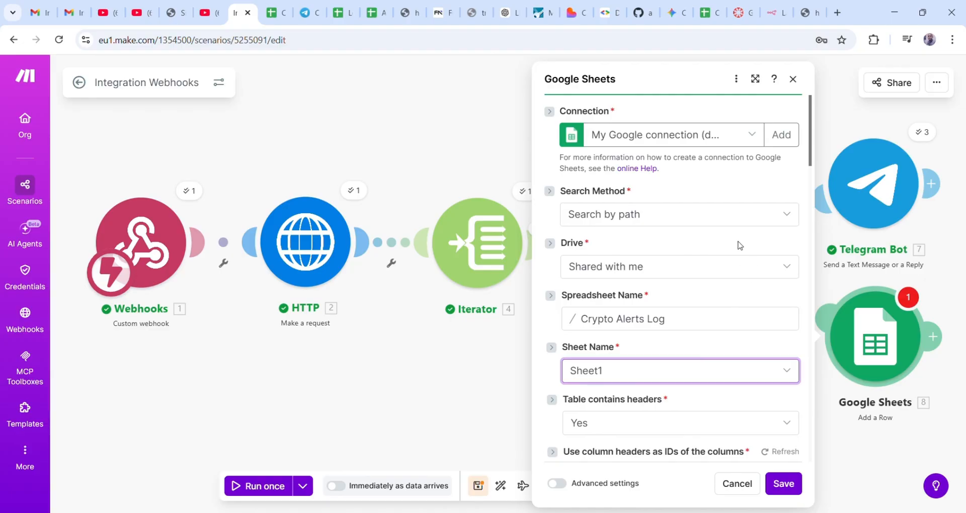
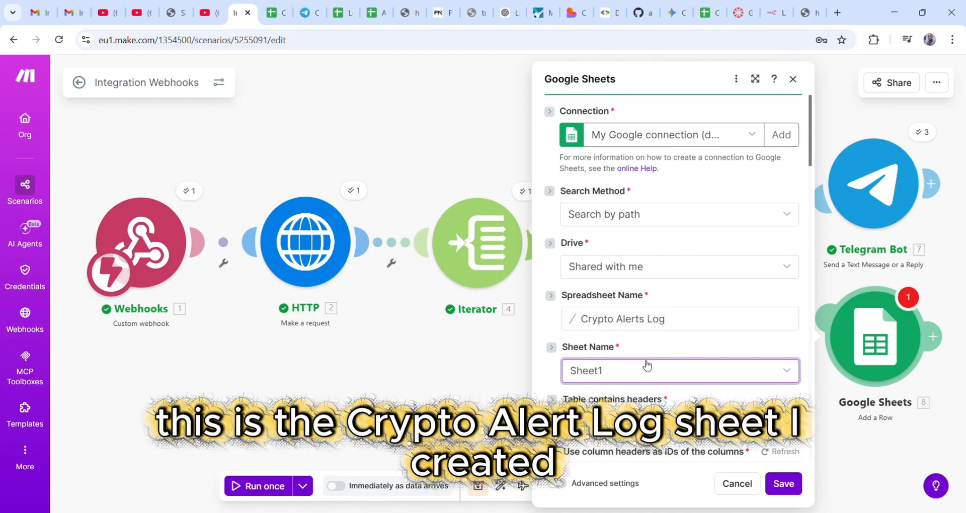
# - Review the Add a Row settings, then bring up the Crypto Alerts Log spreadsheet with its eight alert rows
pyautogui.scroll(-3, 626, 370)
pyautogui.scroll(-1, 619, 302)
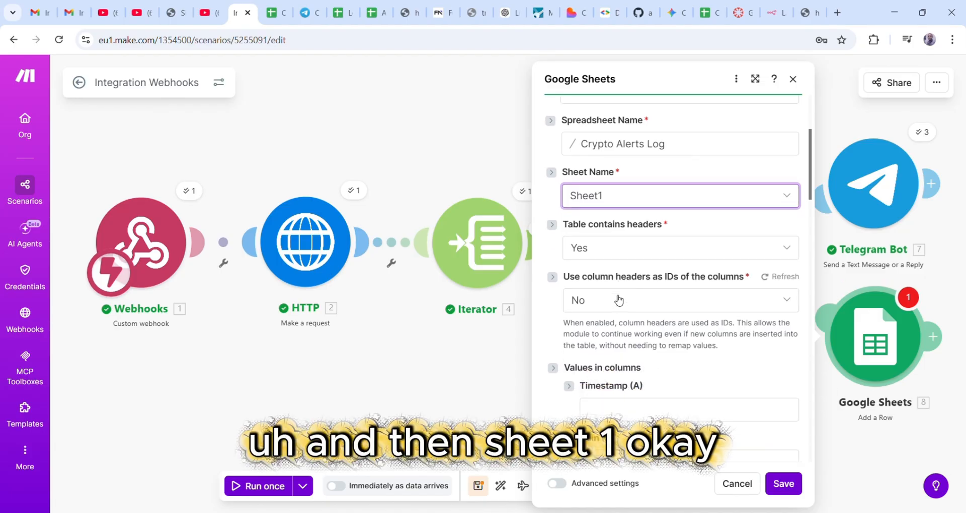
pyautogui.scroll(-4, 649, 252)
pyautogui.scroll(1, 649, 285)
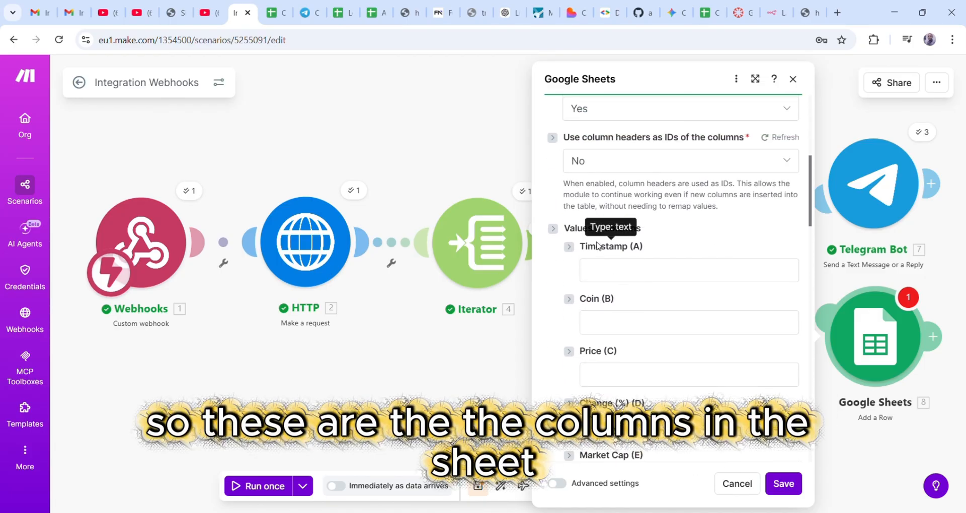
pyautogui.scroll(-4, 610, 261)
pyautogui.scroll(6, 610, 262)
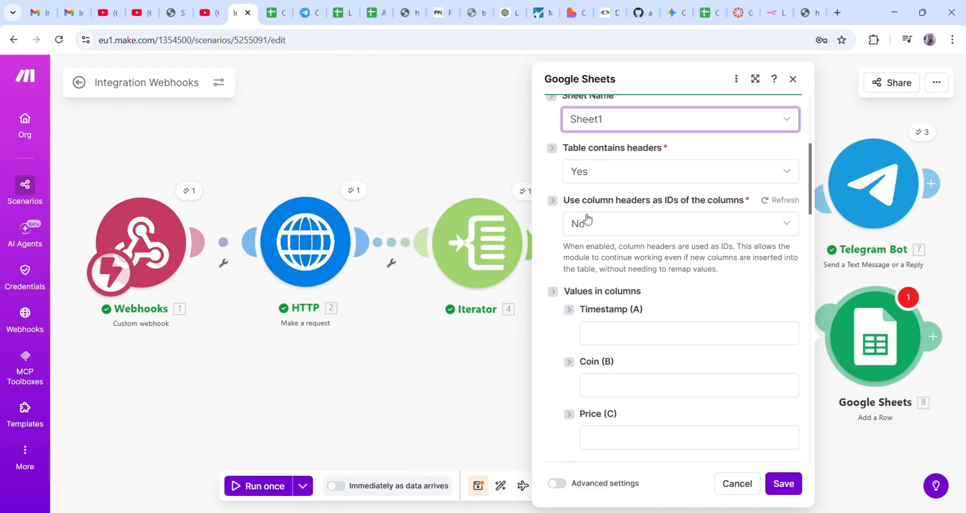
pyautogui.click(276, 14)
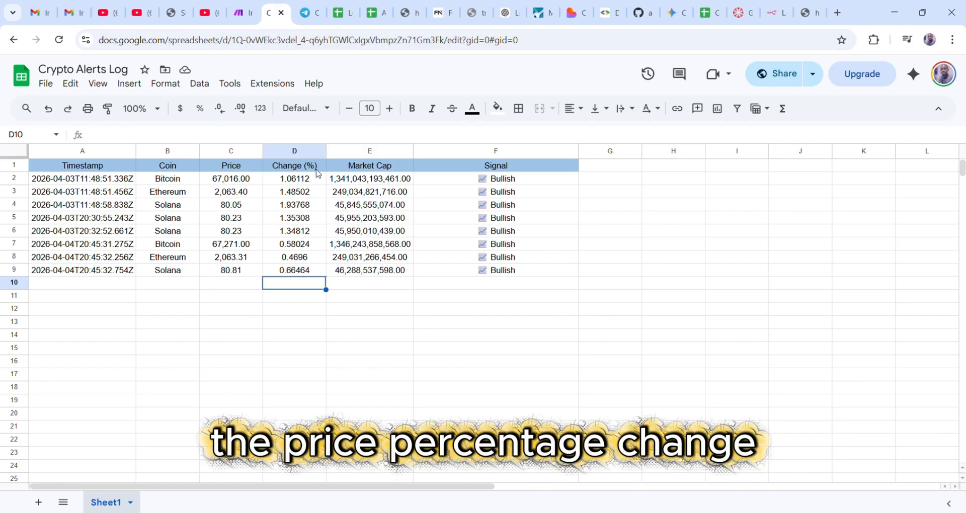
# - Inspect the Signal column header and the last logged alert in row 9
pyautogui.click(511, 166)
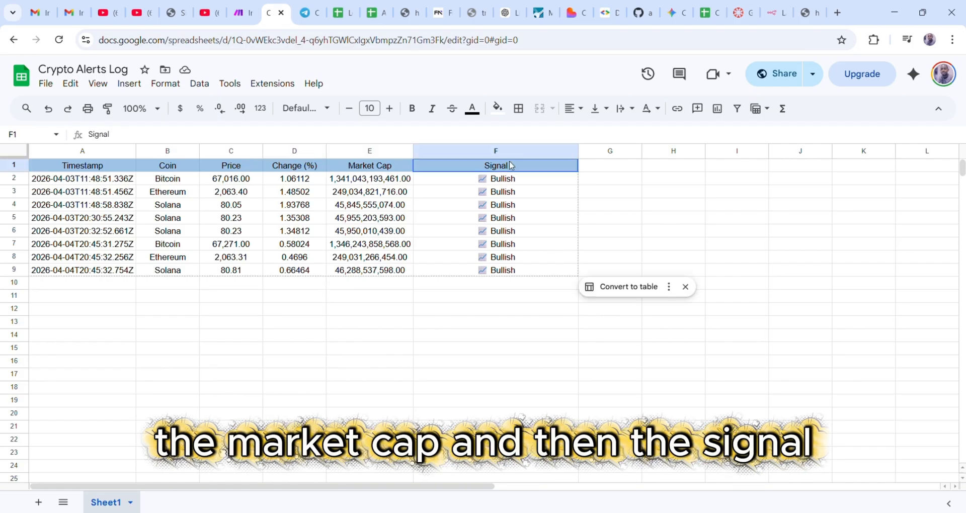
pyautogui.click(51, 268)
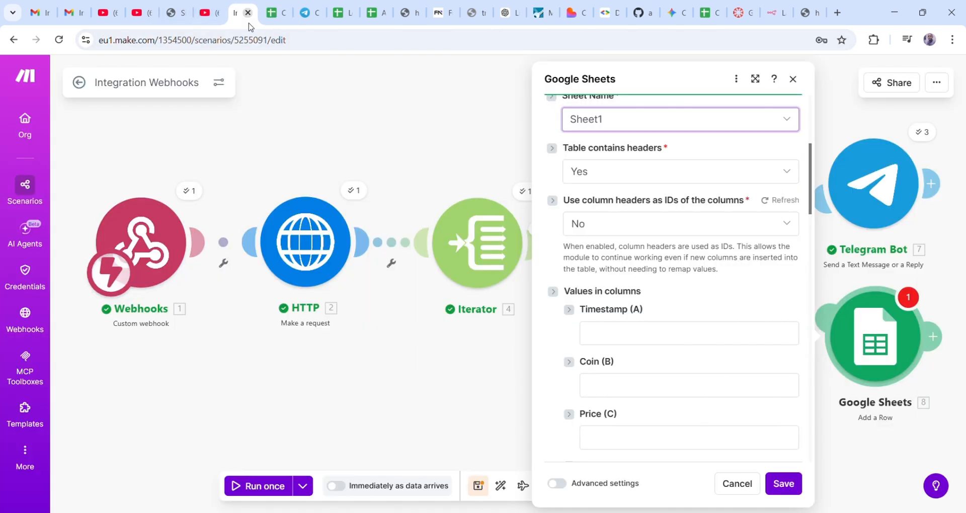
# - Map the Timestamp (A) column to the iterator's last_updated value
pyautogui.click(243, 13)
pyautogui.scroll(-1, 671, 345)
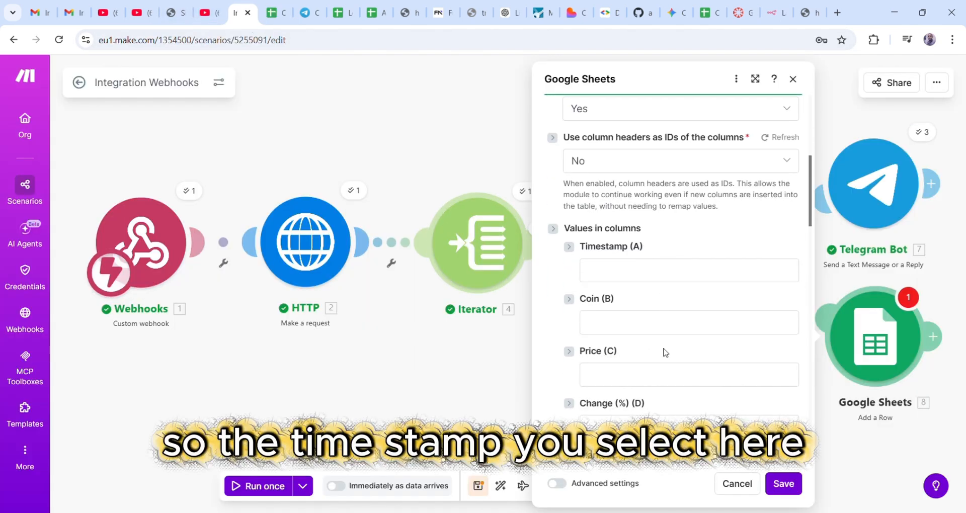
pyautogui.click(607, 274)
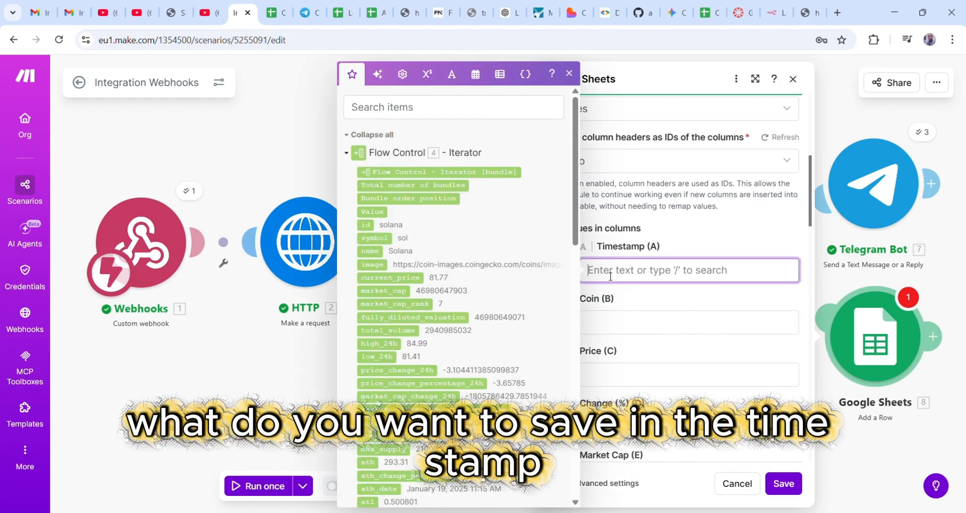
pyautogui.scroll(-1, 409, 292)
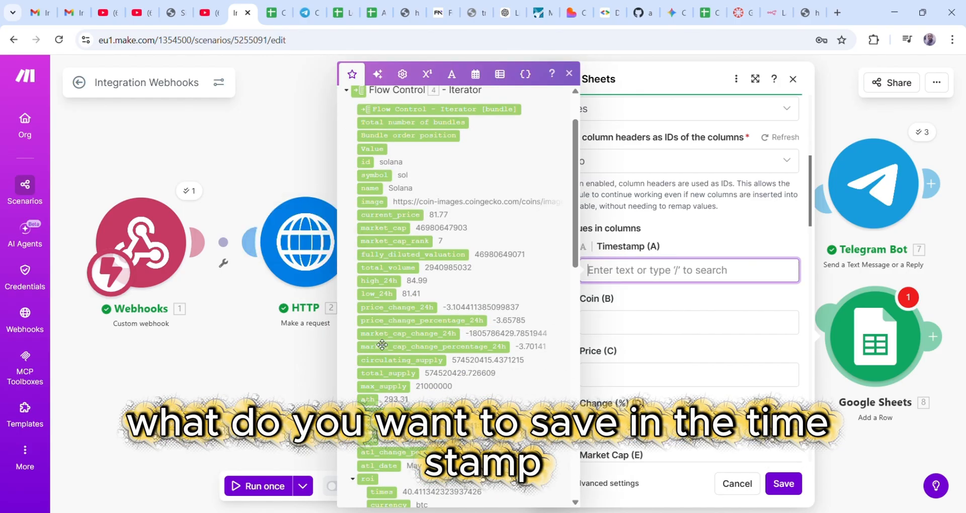
pyautogui.scroll(-2, 384, 344)
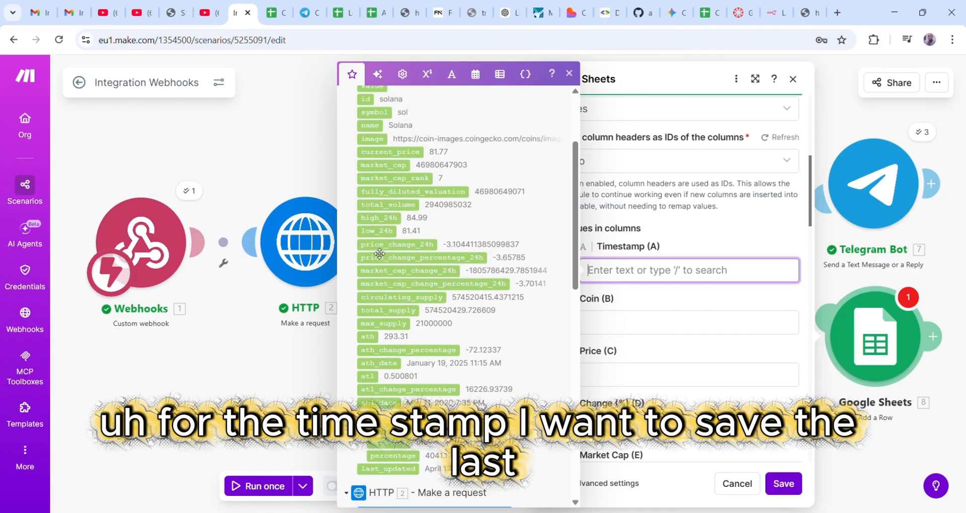
pyautogui.scroll(1, 385, 189)
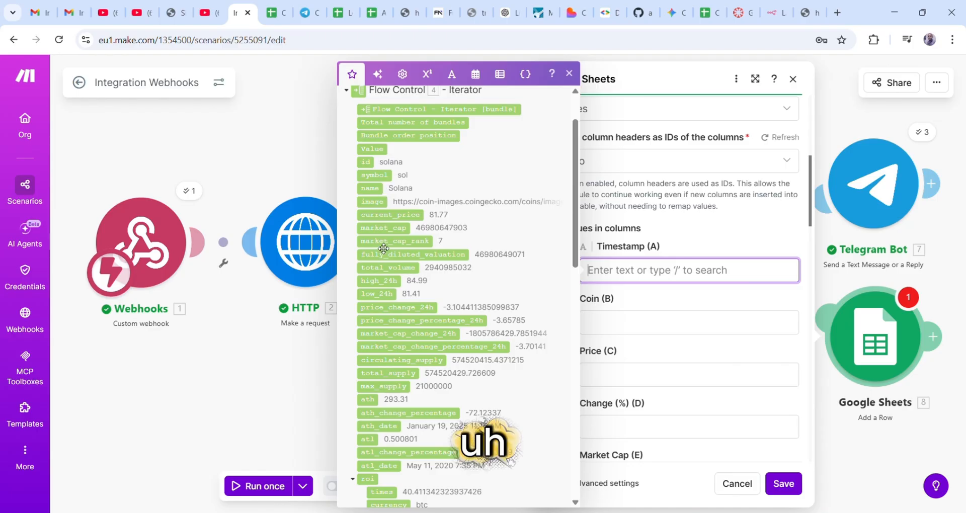
pyautogui.scroll(1, 388, 233)
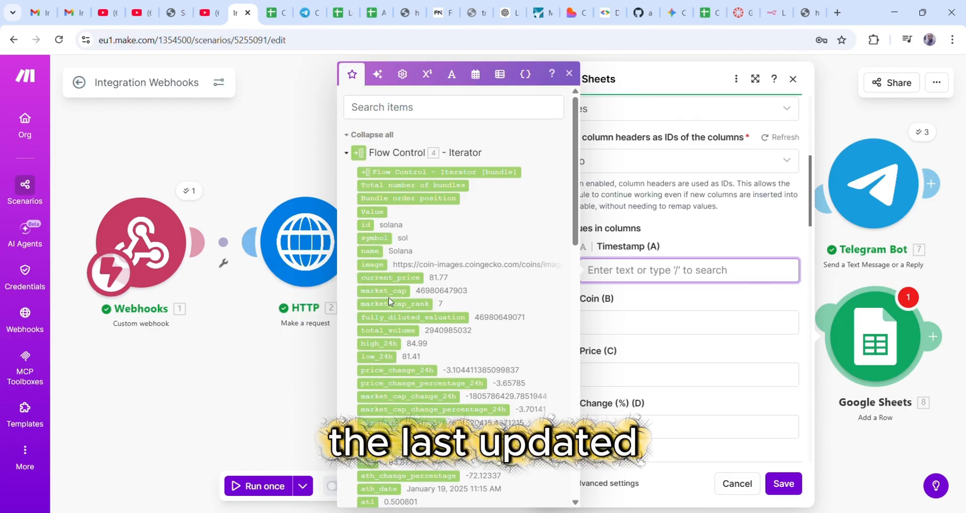
pyautogui.scroll(-1, 381, 397)
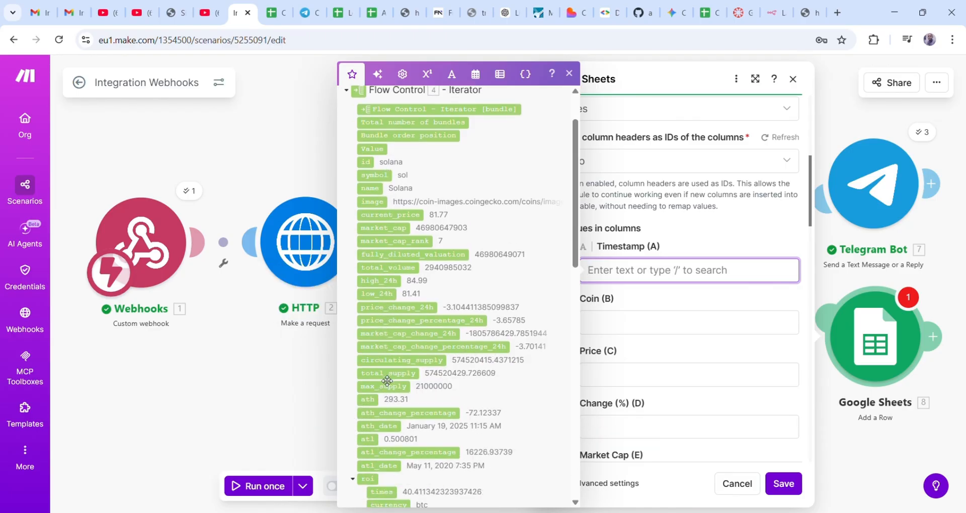
pyautogui.scroll(-1, 386, 393)
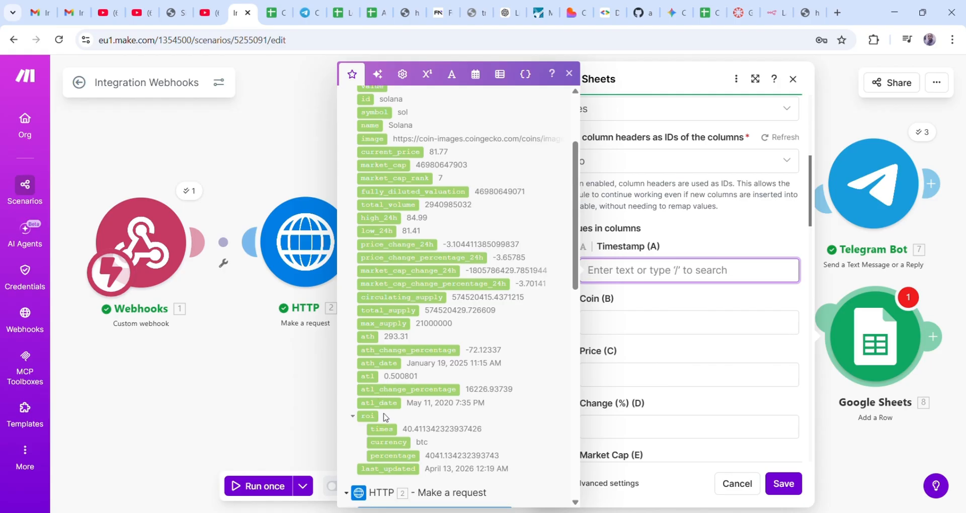
pyautogui.scroll(-1, 386, 417)
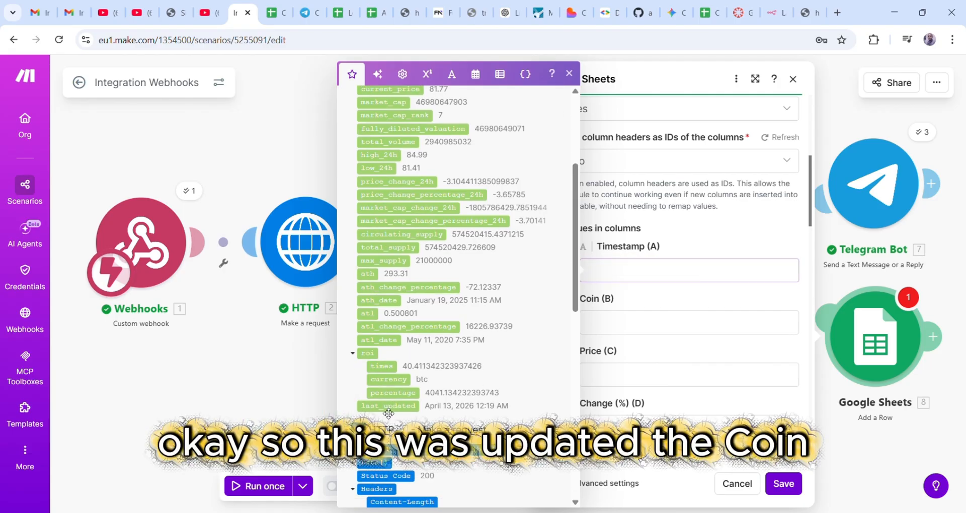
pyautogui.click(389, 407)
# - Map Coin to name, Price to current_price and Change (%) to price_change_percentage_24h
pyautogui.click(651, 322)
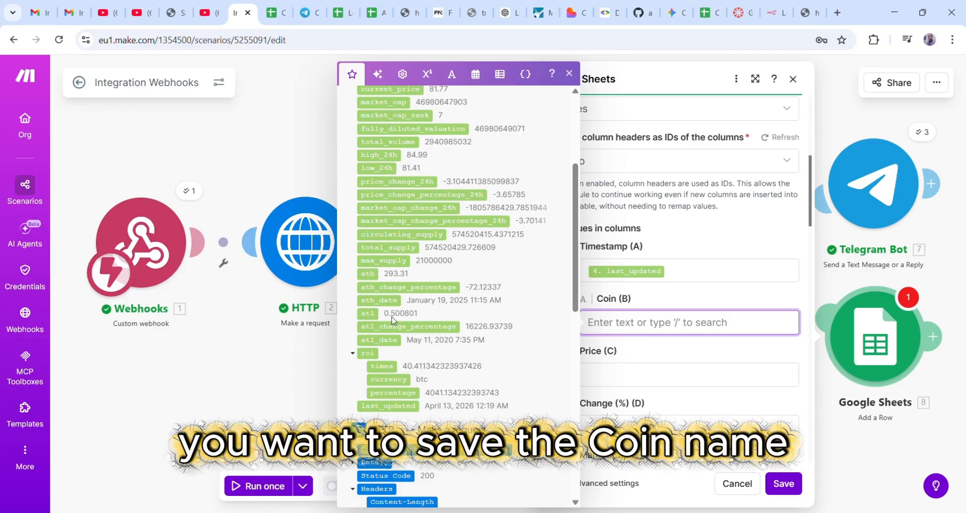
pyautogui.scroll(2, 381, 354)
pyautogui.scroll(3, 381, 354)
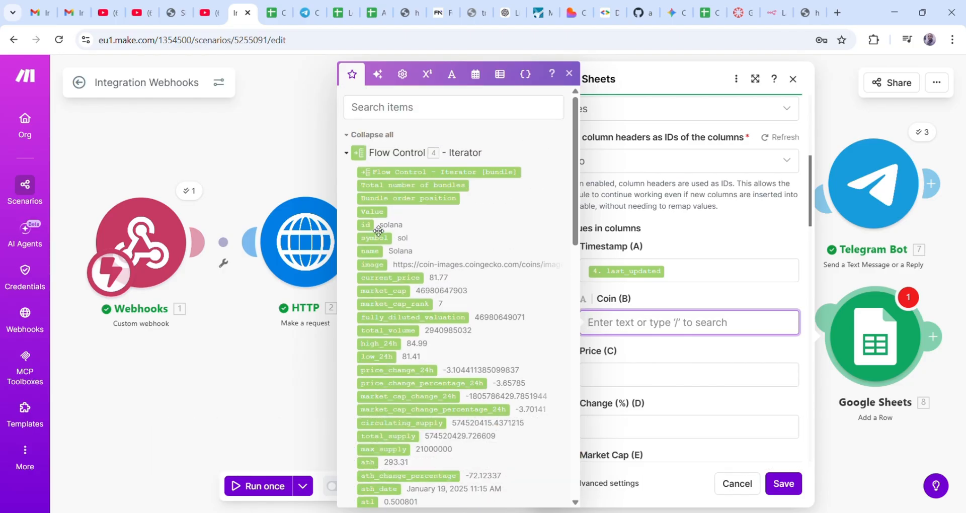
pyautogui.click(372, 257)
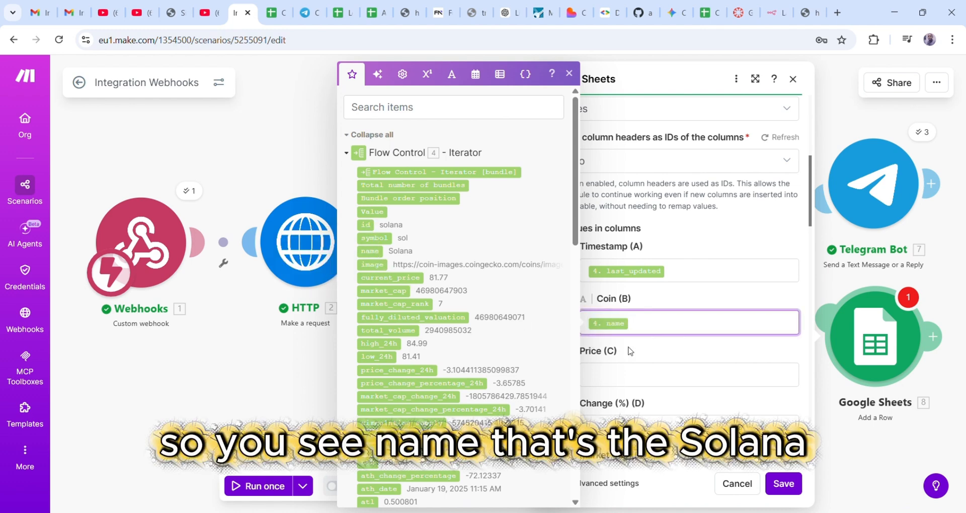
pyautogui.click(642, 375)
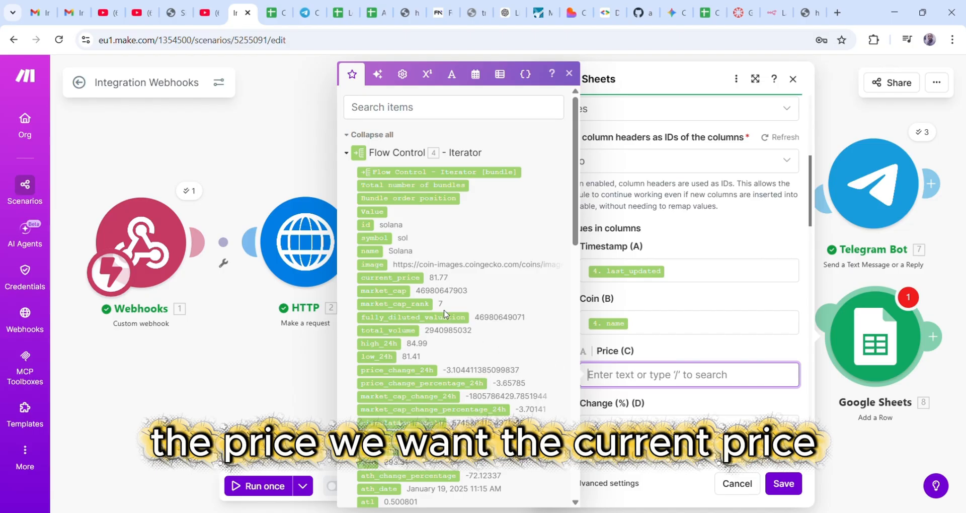
pyautogui.click(391, 278)
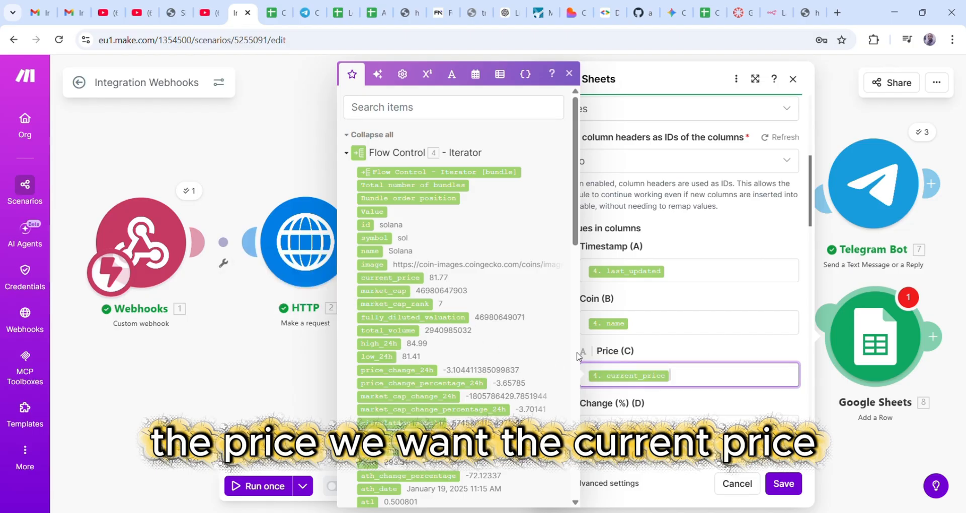
pyautogui.click(654, 435)
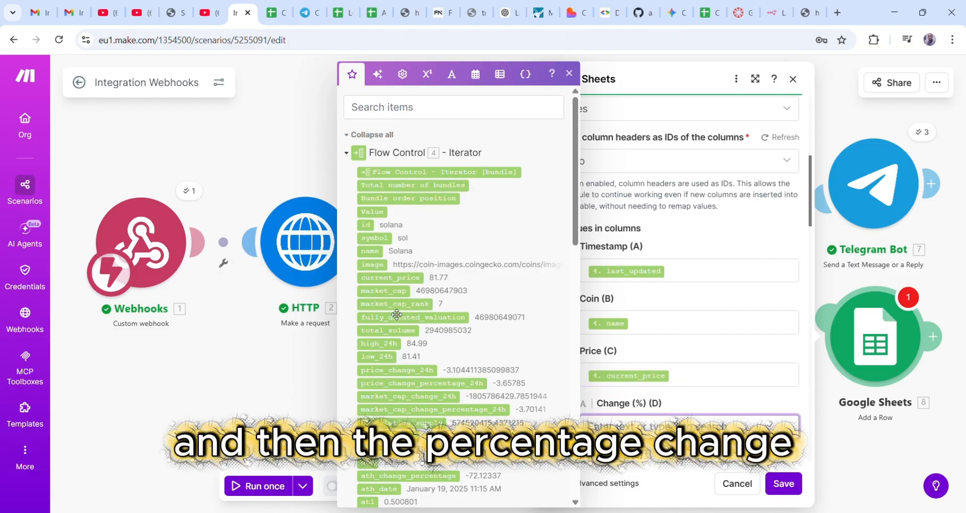
pyautogui.scroll(-1, 395, 317)
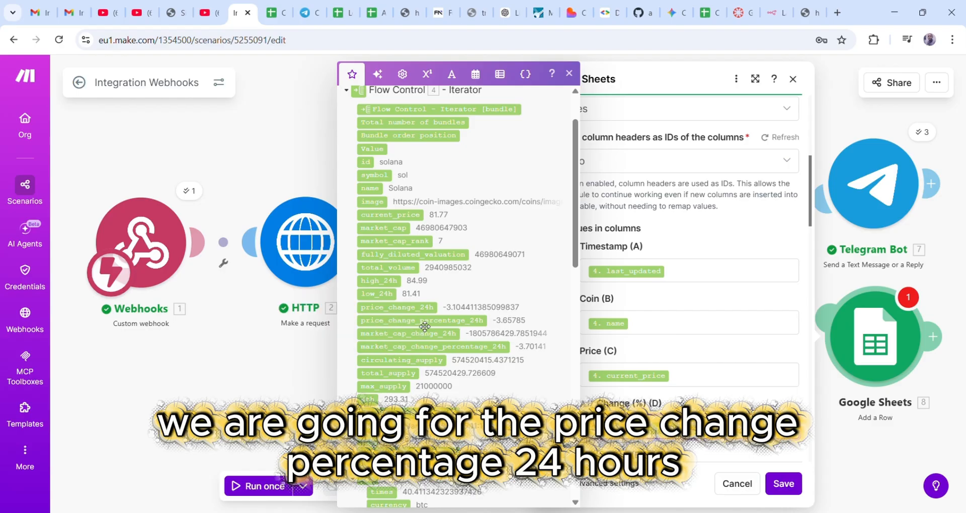
pyautogui.scroll(-2, 772, 385)
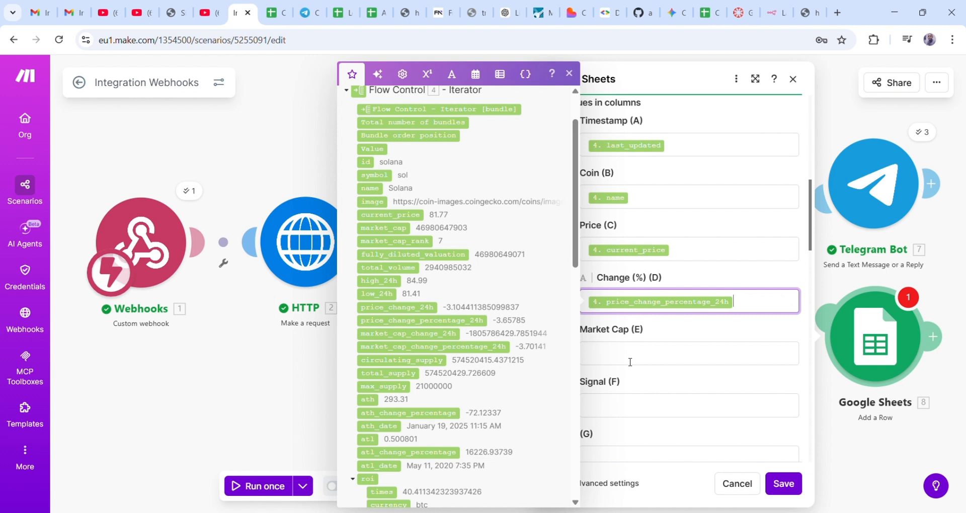
# - Map the Market Cap column to the iterator's market_cap value
pyautogui.click(623, 358)
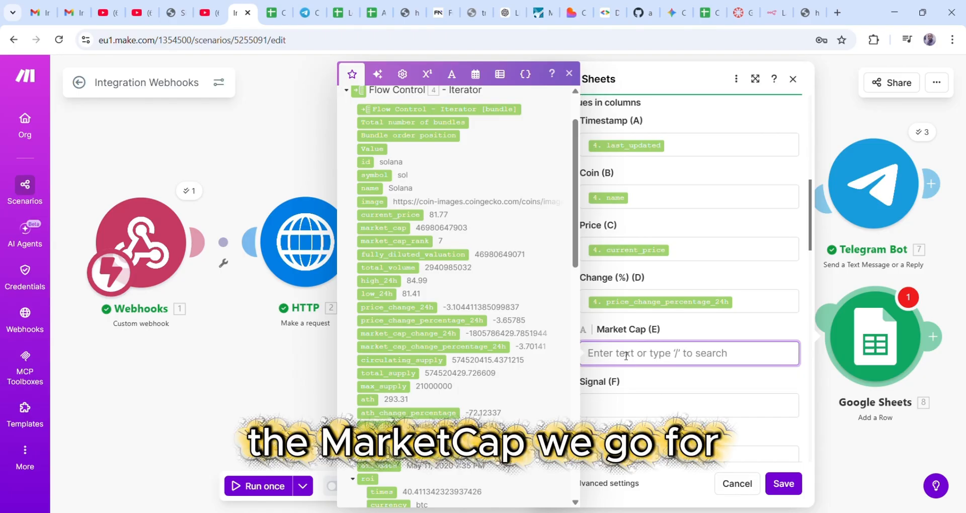
pyautogui.scroll(2, 415, 341)
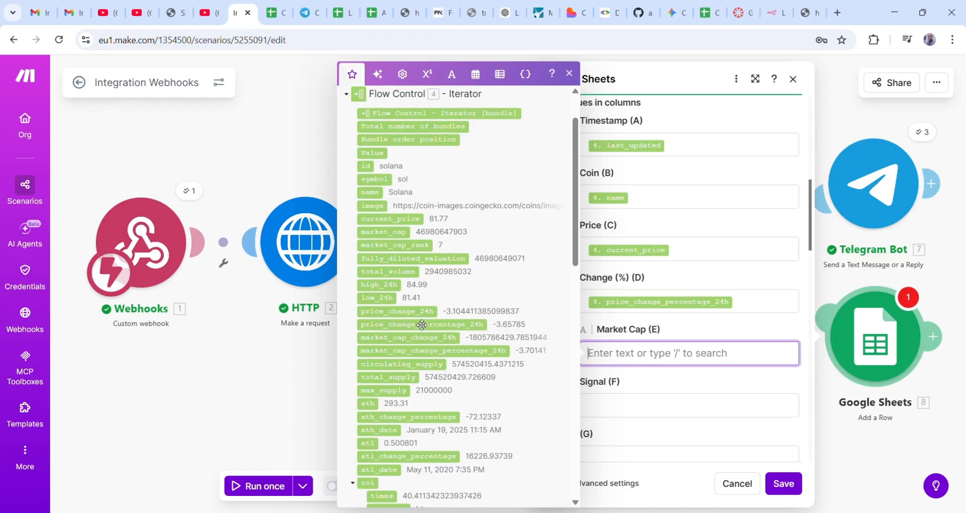
pyautogui.scroll(-3, 389, 381)
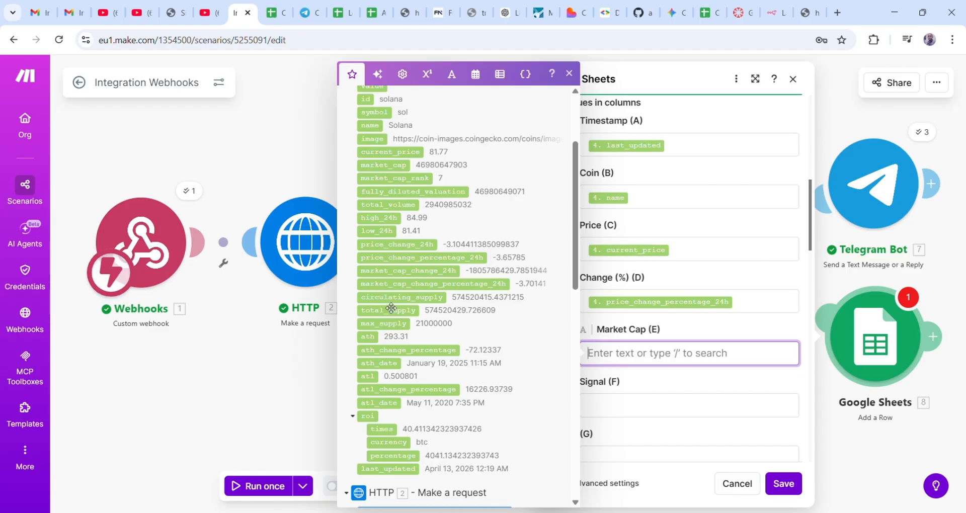
pyautogui.scroll(1, 386, 269)
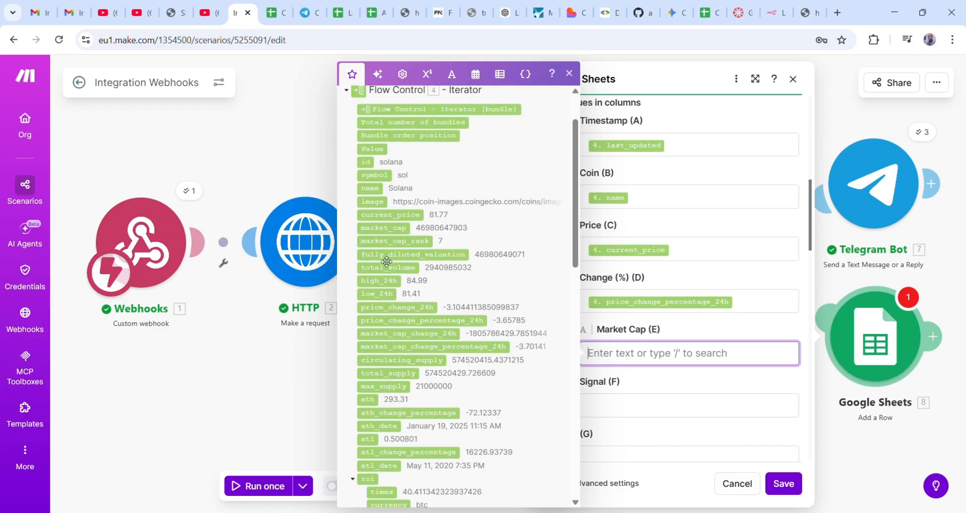
pyautogui.click(386, 229)
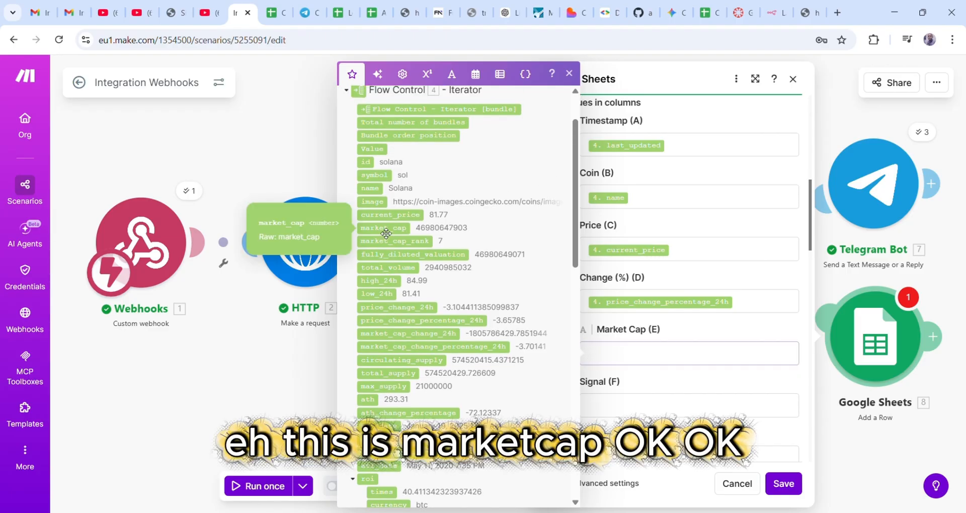
pyautogui.click(740, 389)
# - Scroll through the remaining sheet columns to check the Add a Row mapping
pyautogui.scroll(-3, 740, 389)
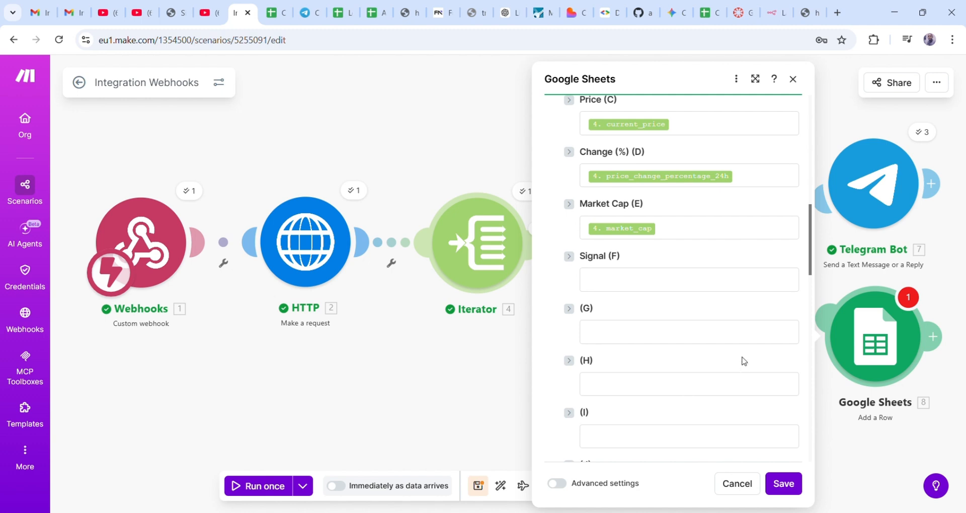
pyautogui.scroll(-3, 744, 366)
pyautogui.scroll(-3, 744, 360)
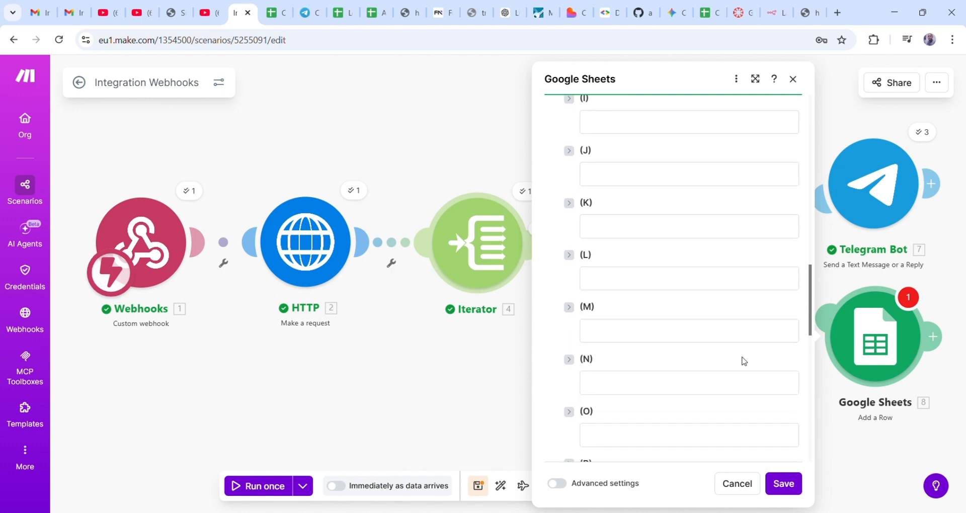
pyautogui.scroll(3, 743, 361)
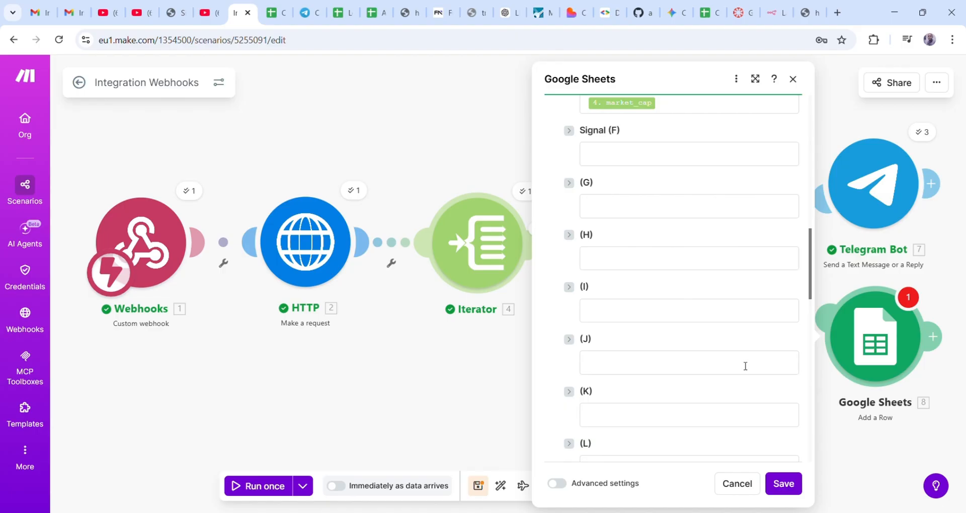
pyautogui.scroll(1, 745, 367)
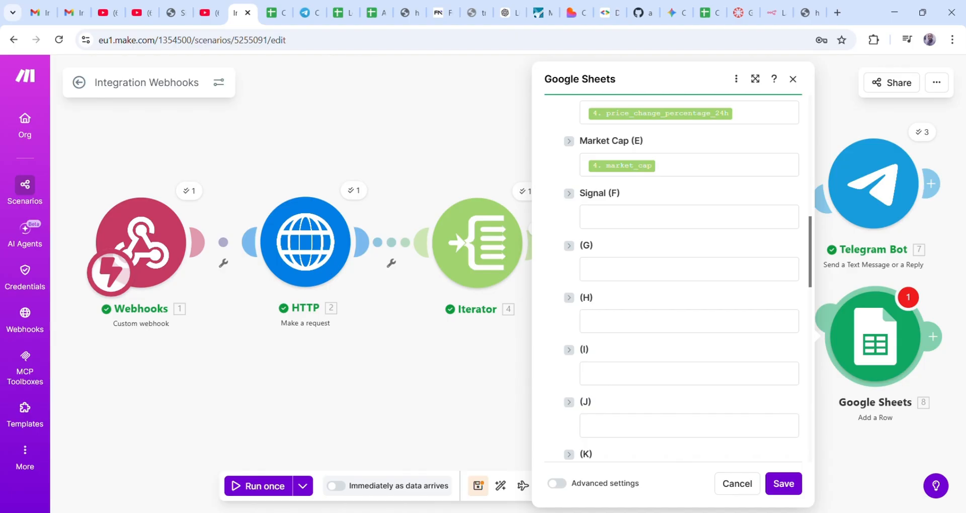
pyautogui.scroll(5, 707, 297)
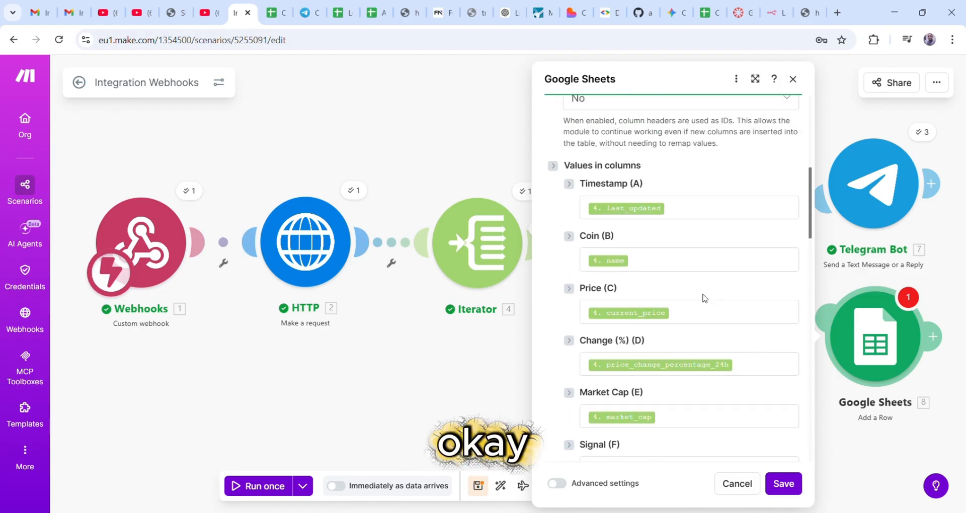
pyautogui.scroll(-3, 705, 322)
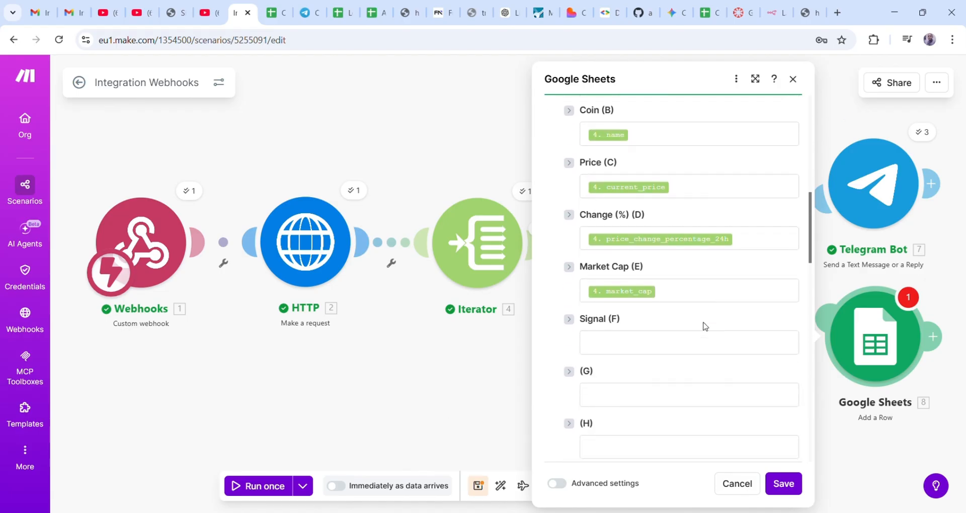
pyautogui.scroll(-3, 703, 328)
# - Save the Google Sheets row settings and nudge the module slightly up on the canvas
pyautogui.click(783, 484)
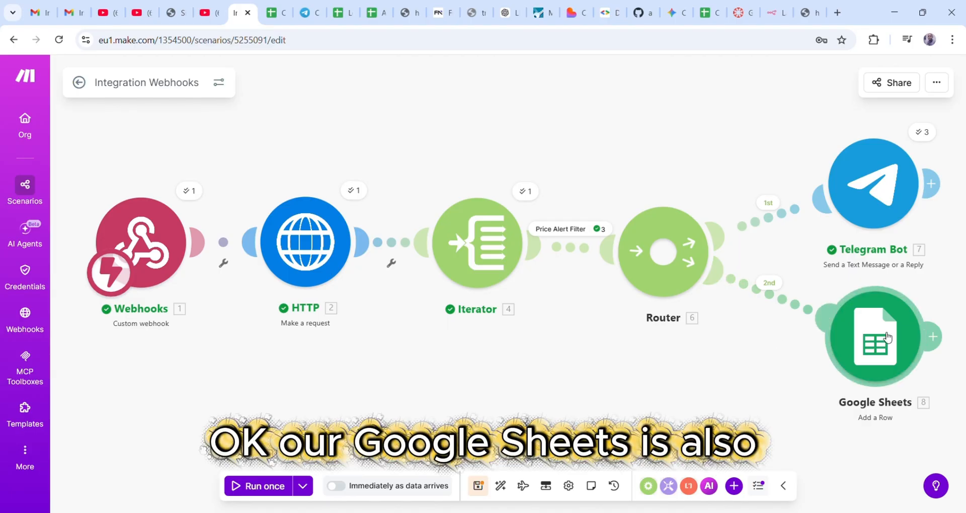
pyautogui.moveTo(888, 336)
pyautogui.mouseDown()
pyautogui.moveTo(891, 323)
pyautogui.moveTo(903, 329)
pyautogui.mouseUp()
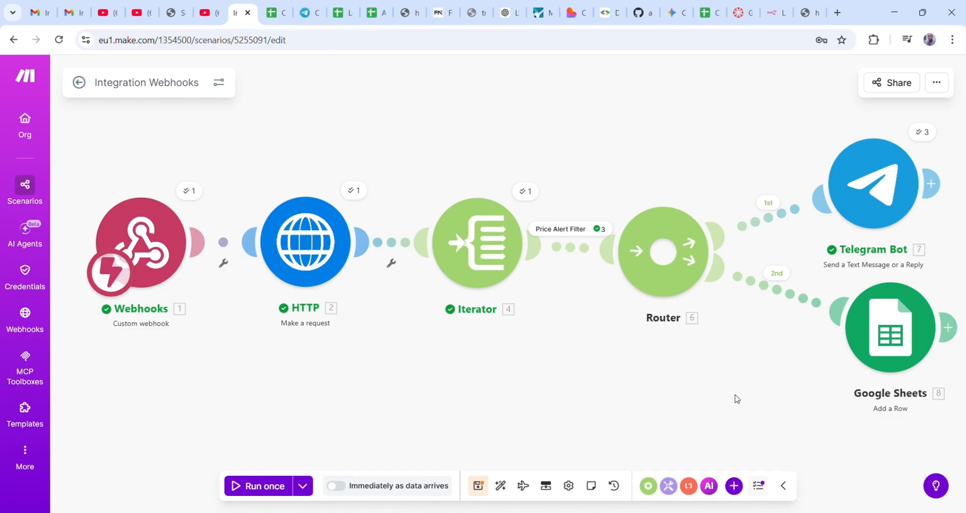
# - Change the Price Alert Filter thresholds from 2 and -2 to greater than 3 and less than -3
pyautogui.click(567, 235)
pyautogui.click(669, 272)
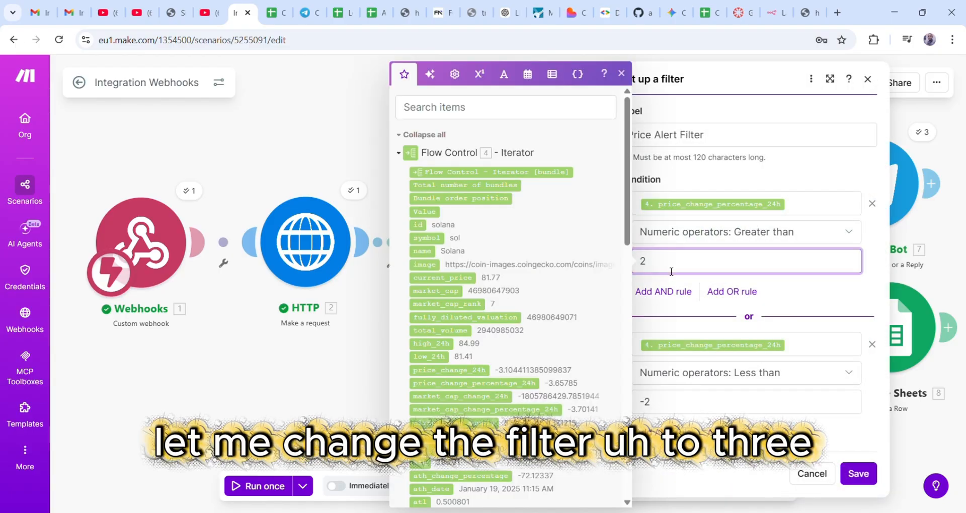
pyautogui.press('BackSpace')
pyautogui.write('3')
pyautogui.click(684, 402)
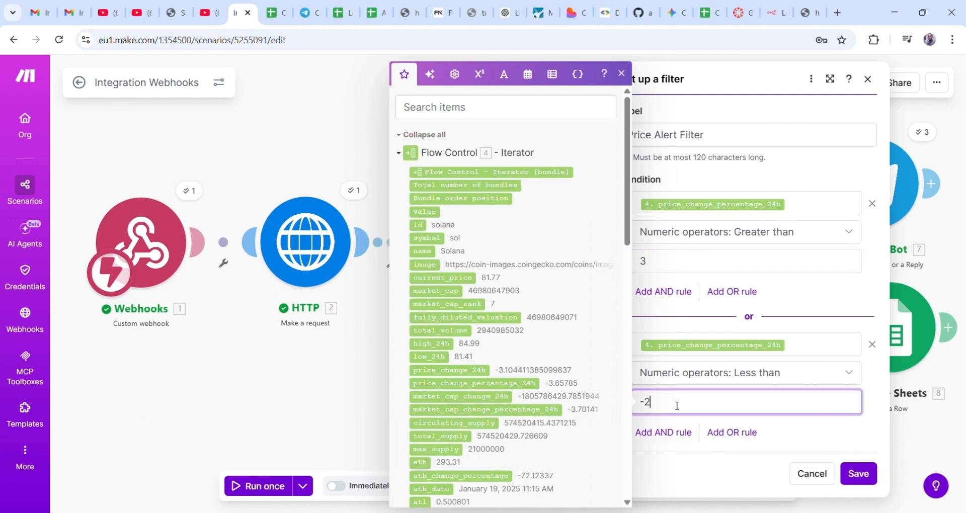
pyautogui.press('BackSpace')
pyautogui.write('3')
pyautogui.click(855, 473)
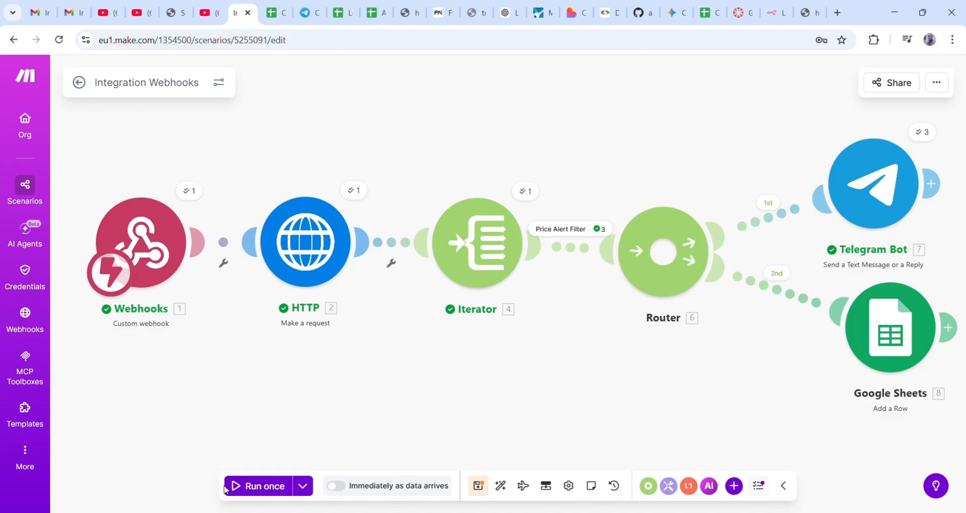
# - Stop the already-running scenario and Run once again, waiting for new webhook data
pyautogui.scroll(-4, 509, 378)
pyautogui.scroll(2, 509, 379)
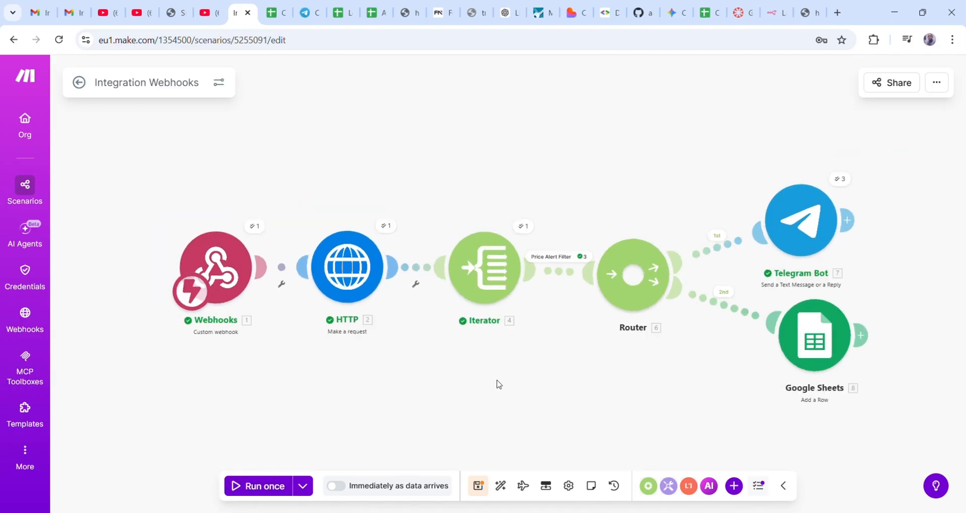
pyautogui.moveTo(595, 367); pyautogui.dragTo(539, 345)
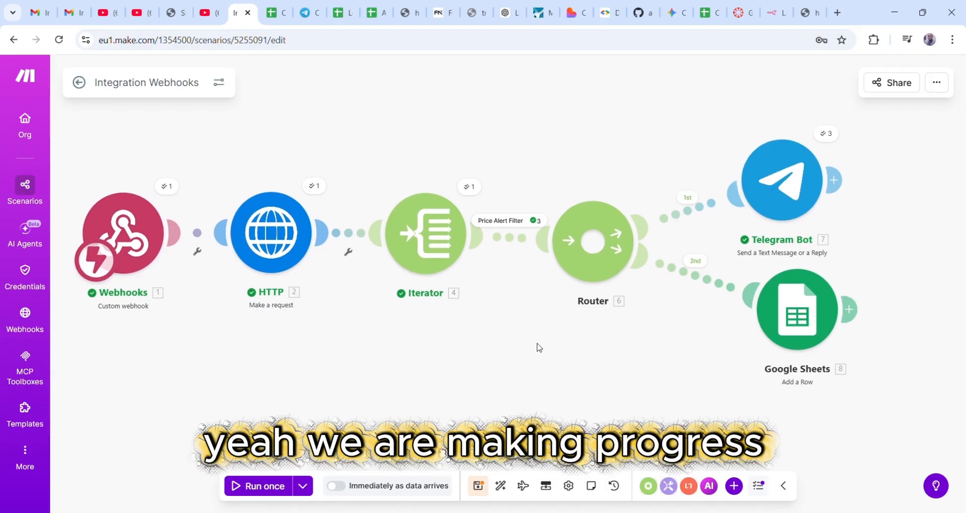
pyautogui.click(282, 491)
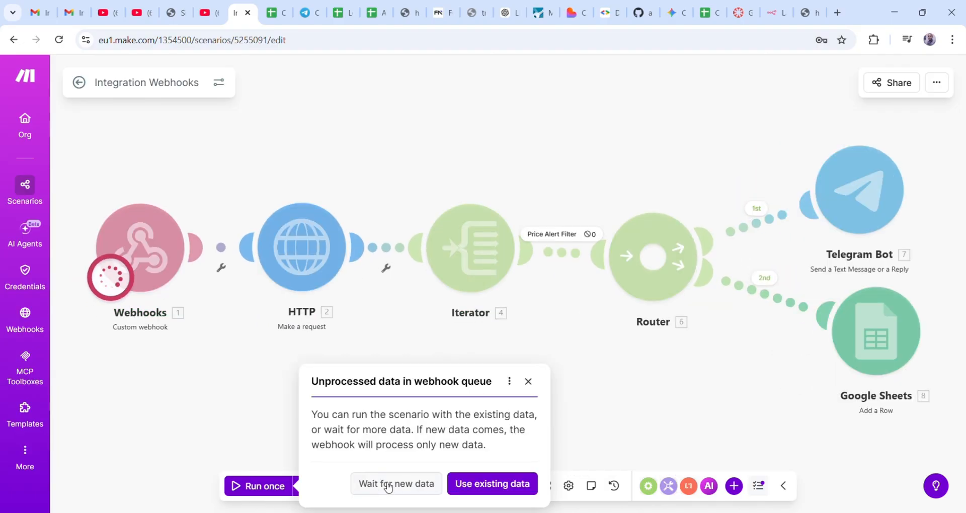
pyautogui.click(385, 485)
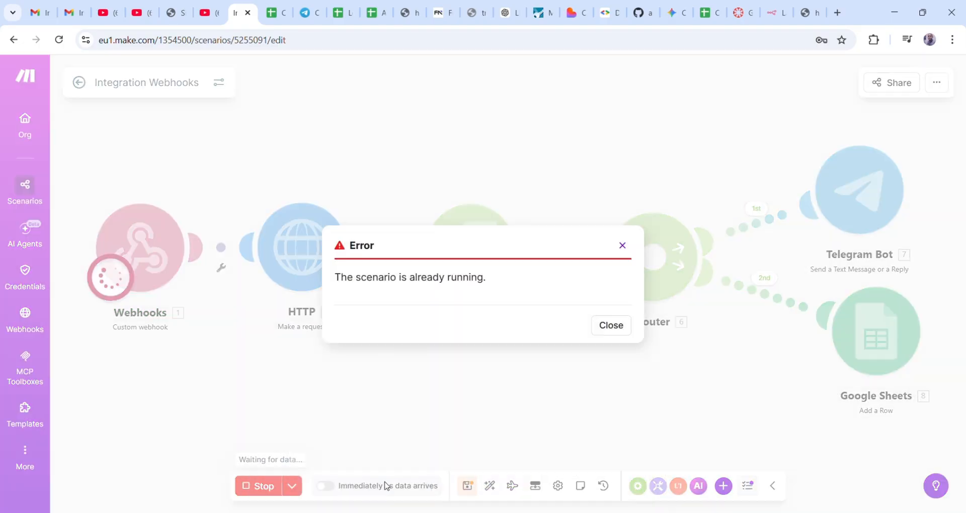
pyautogui.click(624, 330)
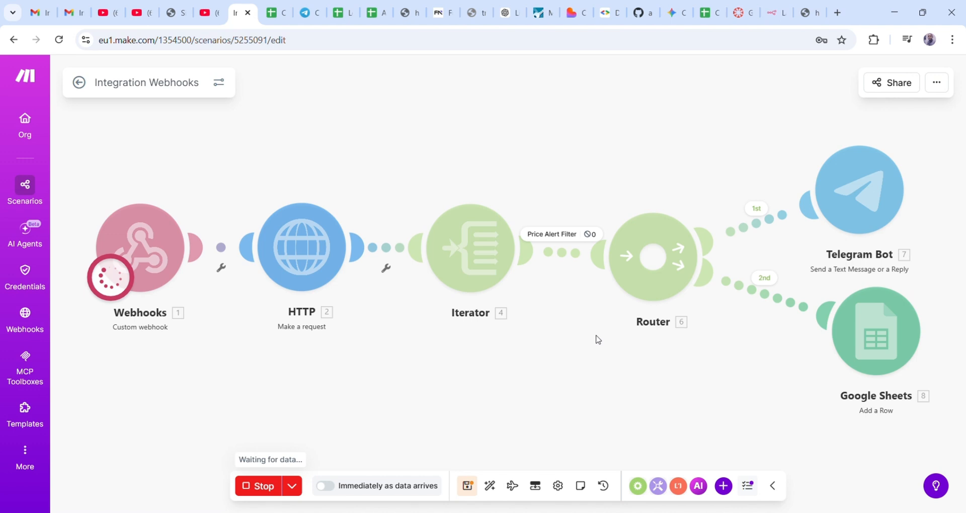
pyautogui.click(262, 487)
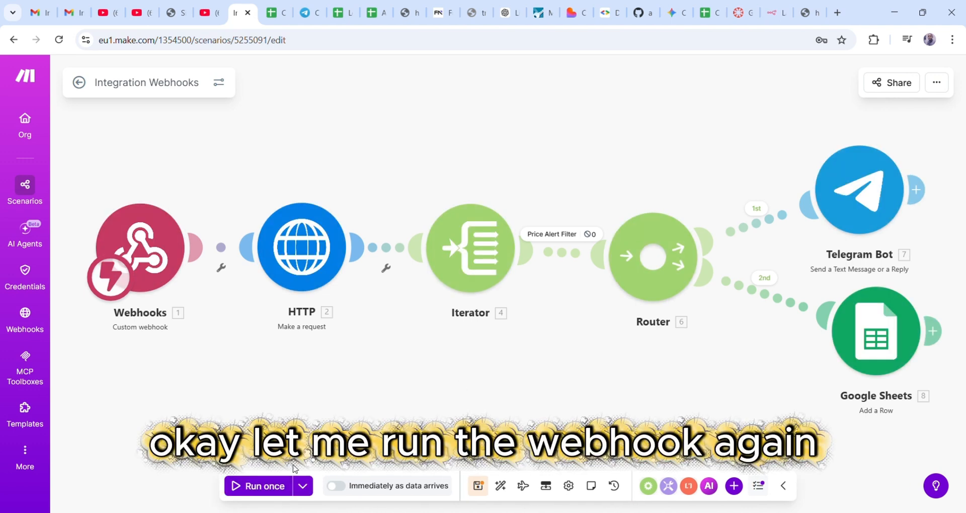
pyautogui.click(268, 488)
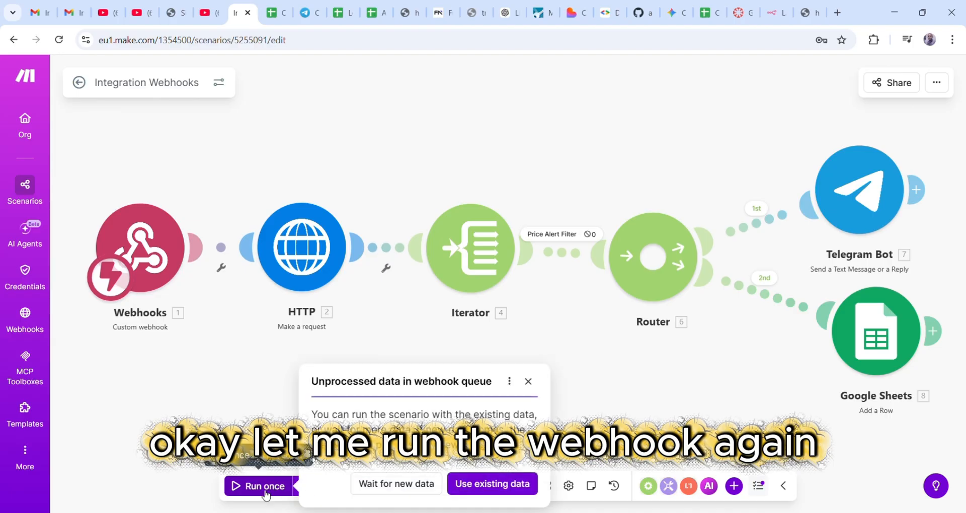
pyautogui.click(370, 485)
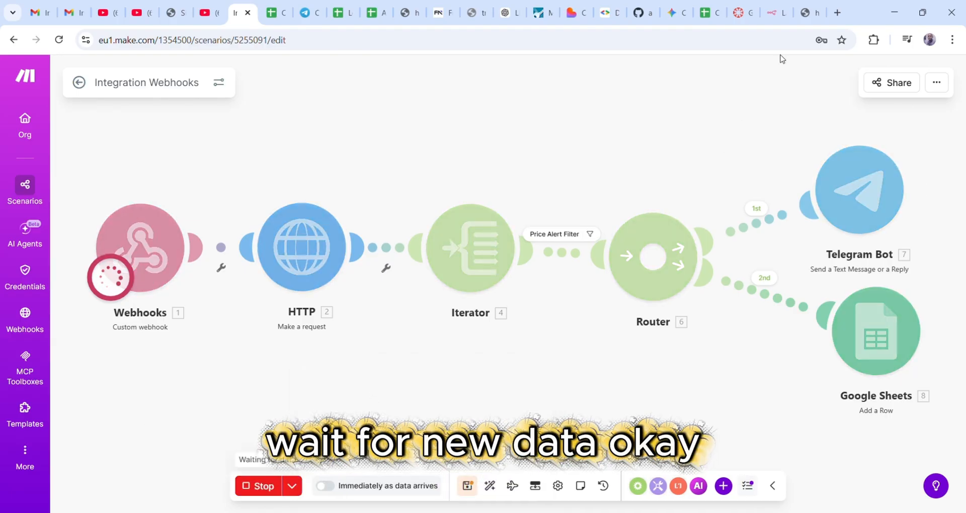
# - Reload the webhook URL to trigger the run, check the results, then view the Telegram alerts
pyautogui.click(808, 12)
pyautogui.click(357, 40)
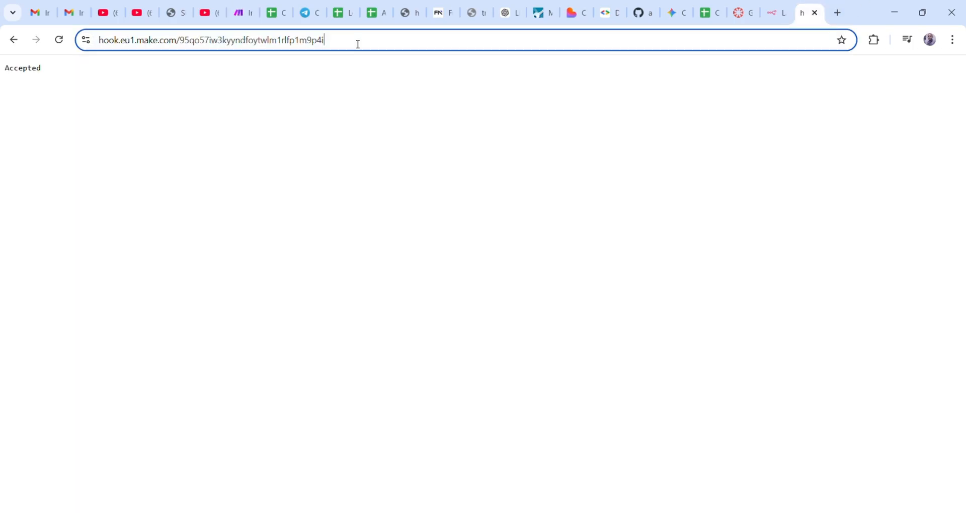
pyautogui.press('Return')
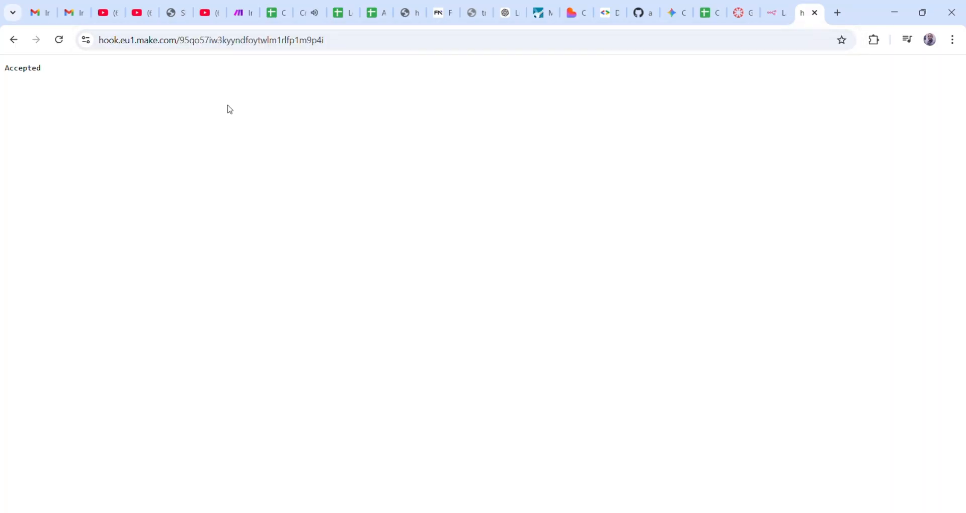
pyautogui.click(241, 13)
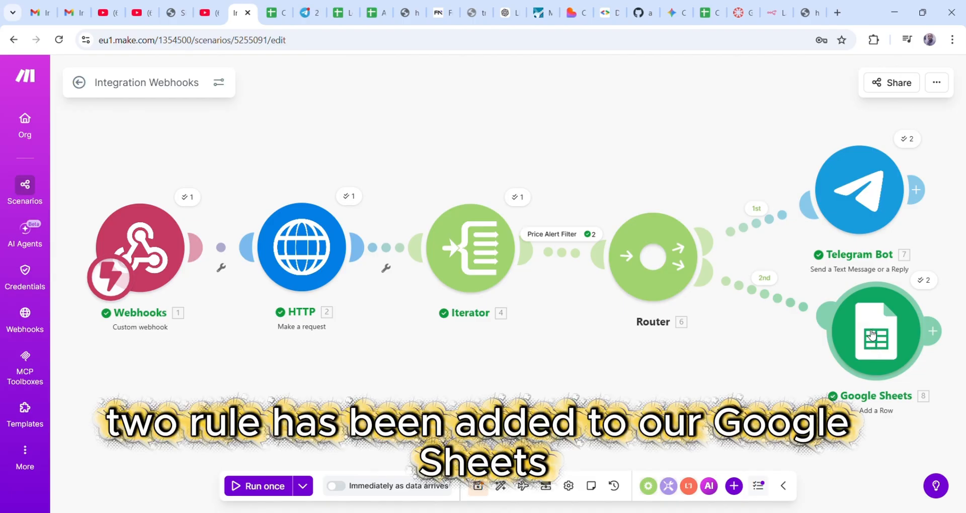
pyautogui.click(308, 15)
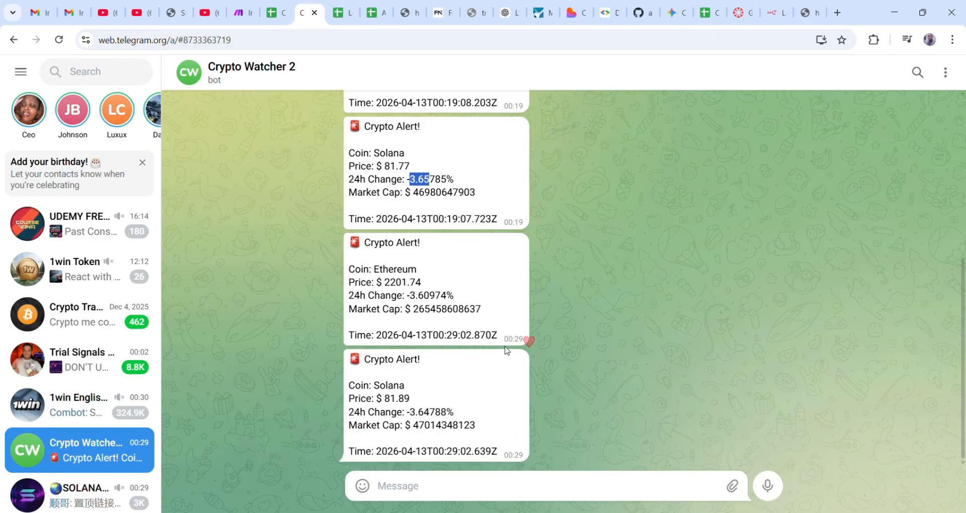
pyautogui.scroll(6, 641, 327)
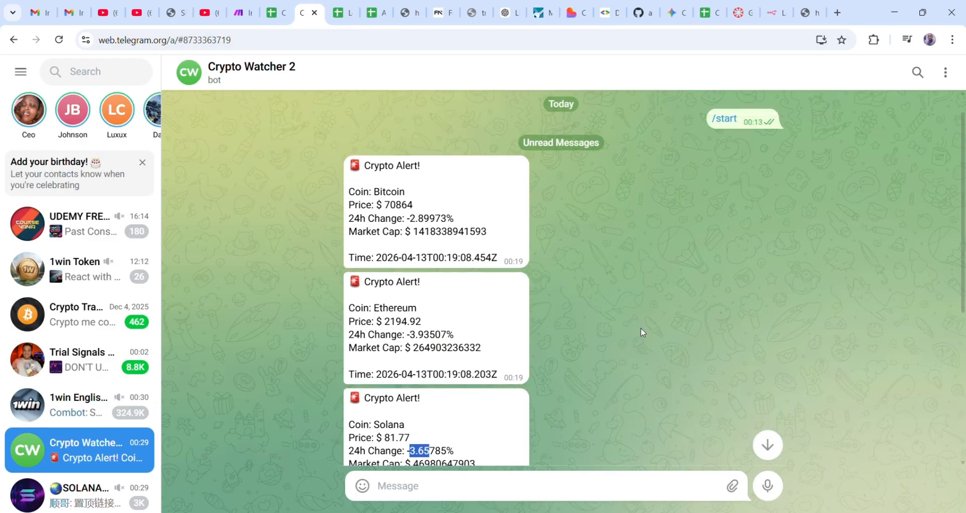
pyautogui.scroll(-5, 641, 327)
pyautogui.scroll(-1, 641, 328)
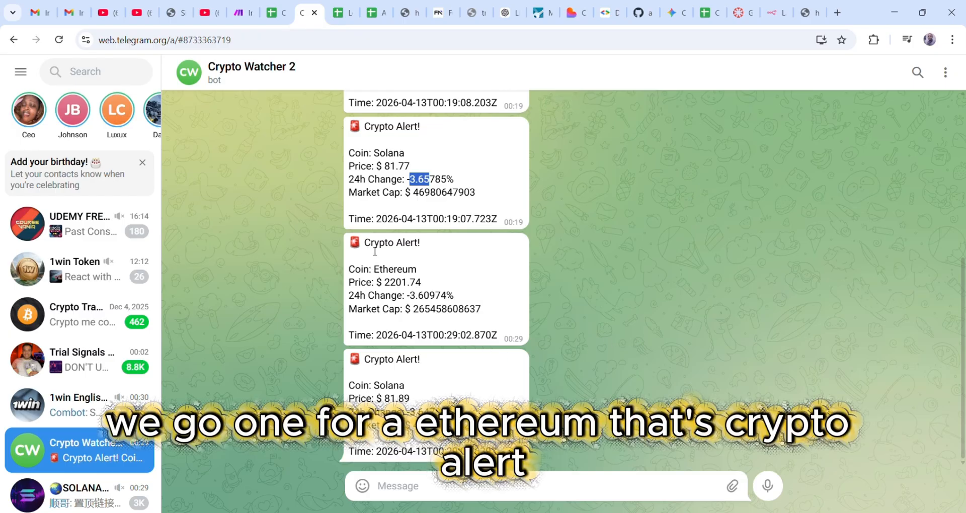
pyautogui.scroll(4, 425, 266)
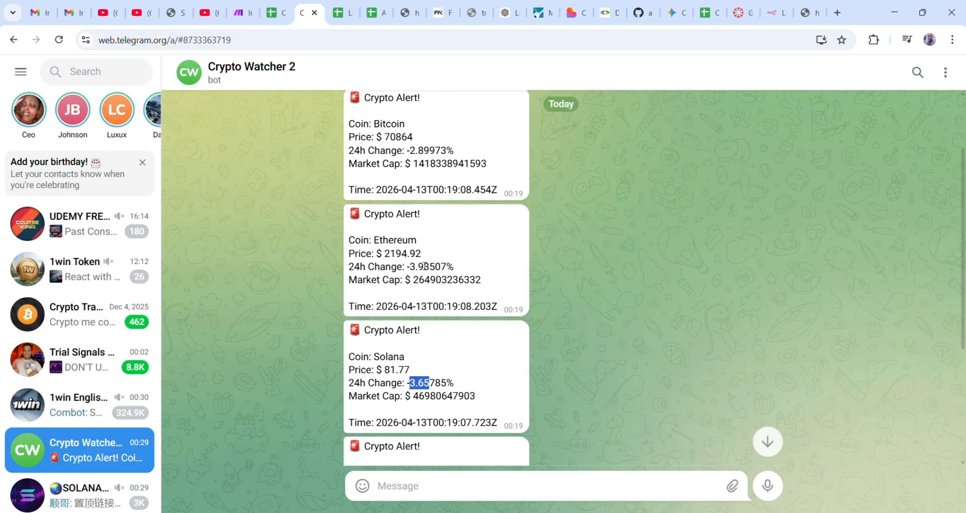
pyautogui.scroll(1, 426, 266)
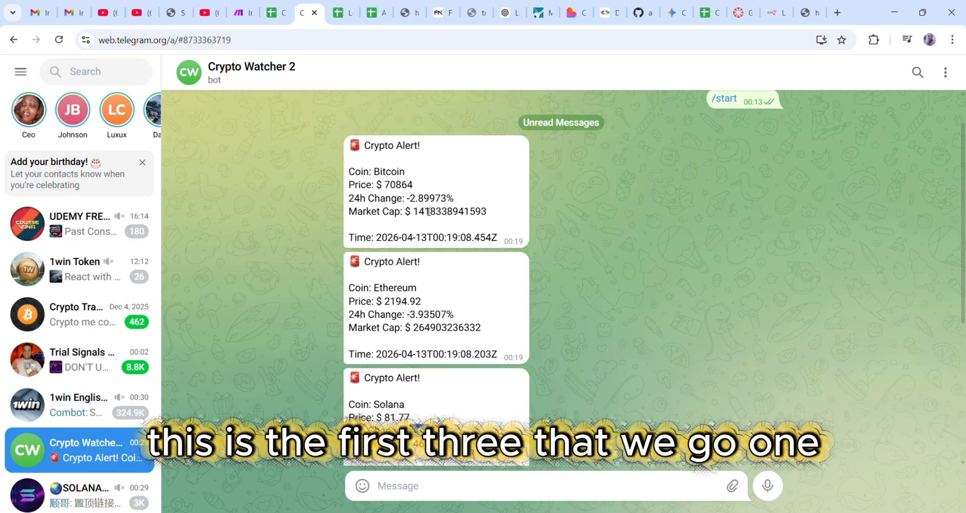
pyautogui.scroll(-4, 433, 294)
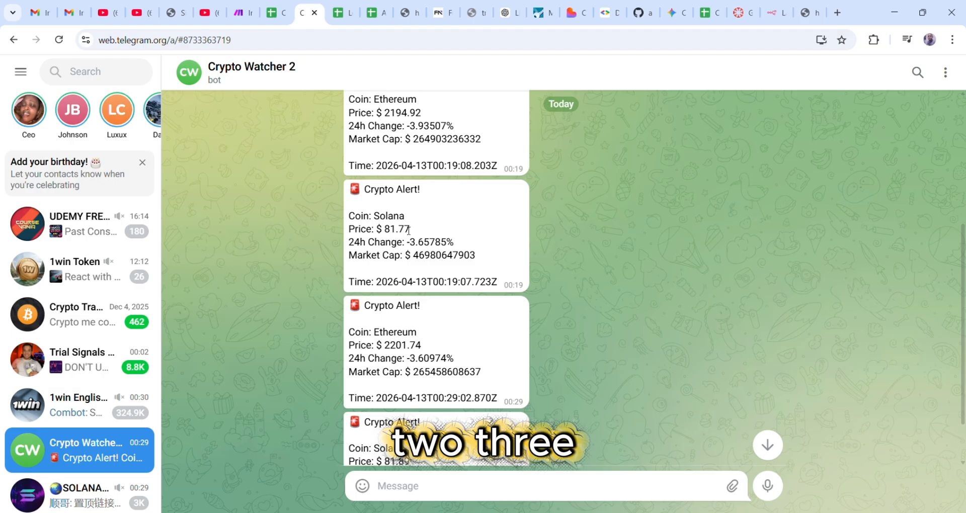
pyautogui.scroll(-1, 444, 352)
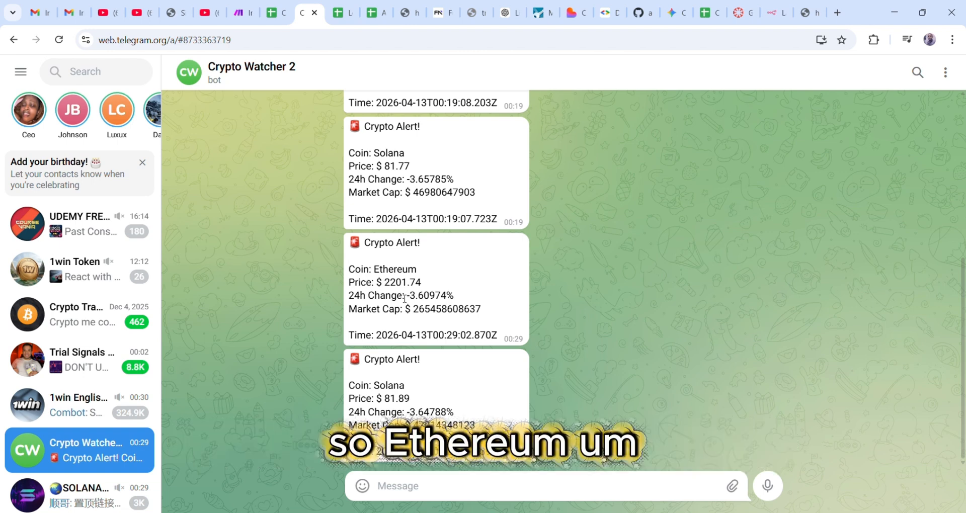
pyautogui.scroll(1, 428, 294)
pyautogui.scroll(2, 428, 293)
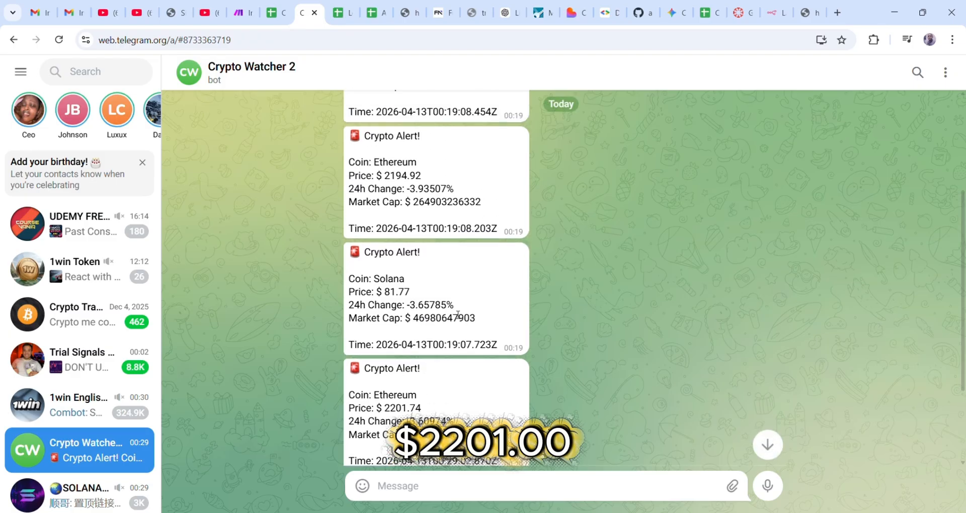
pyautogui.scroll(2, 461, 354)
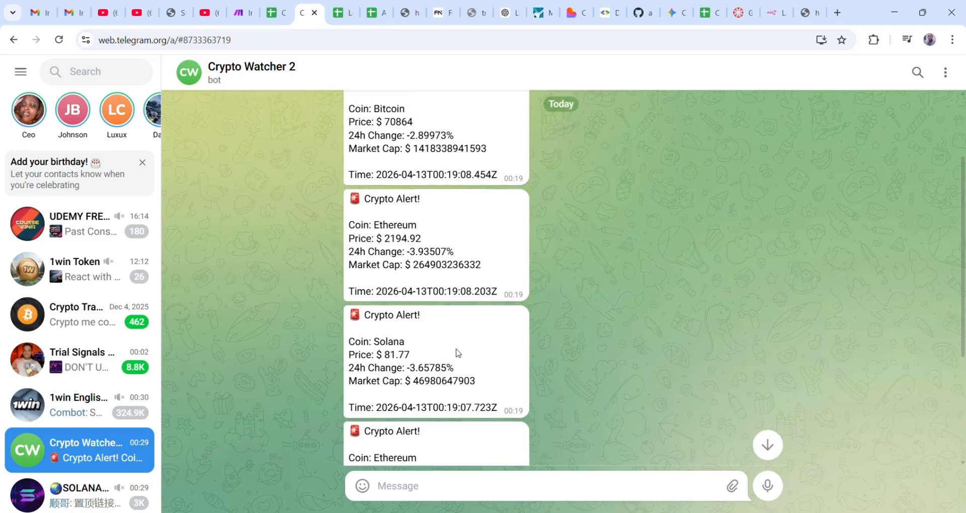
pyautogui.scroll(-4, 457, 352)
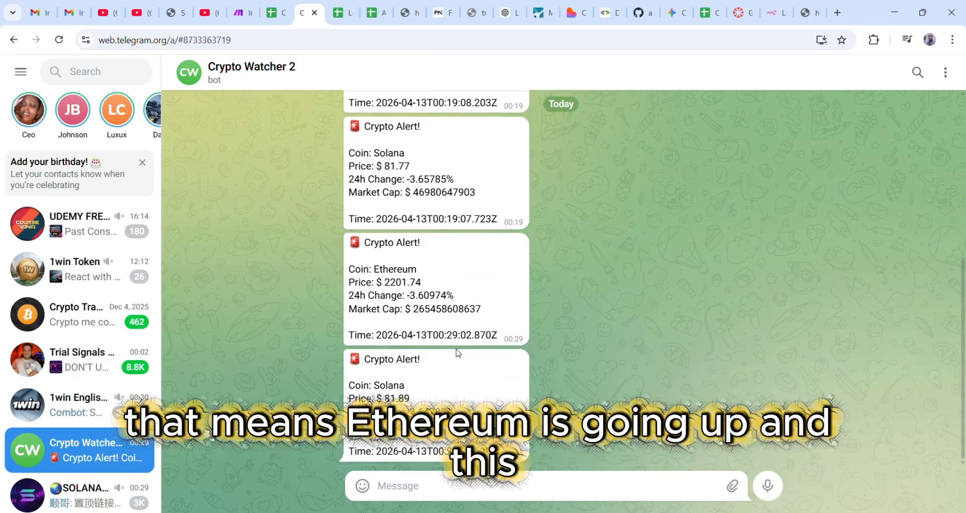
pyautogui.scroll(3, 432, 302)
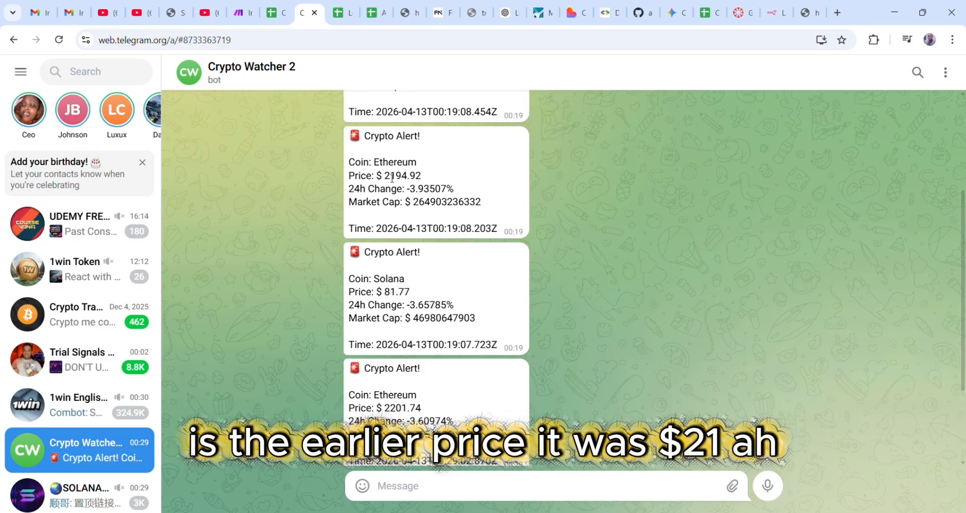
pyautogui.moveTo(385, 176); pyautogui.dragTo(428, 178)
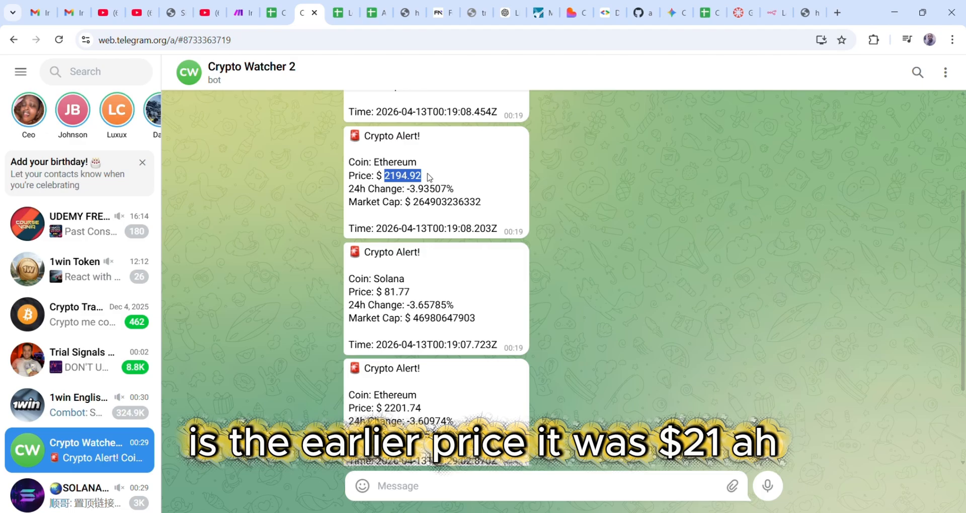
pyautogui.scroll(-3, 395, 294)
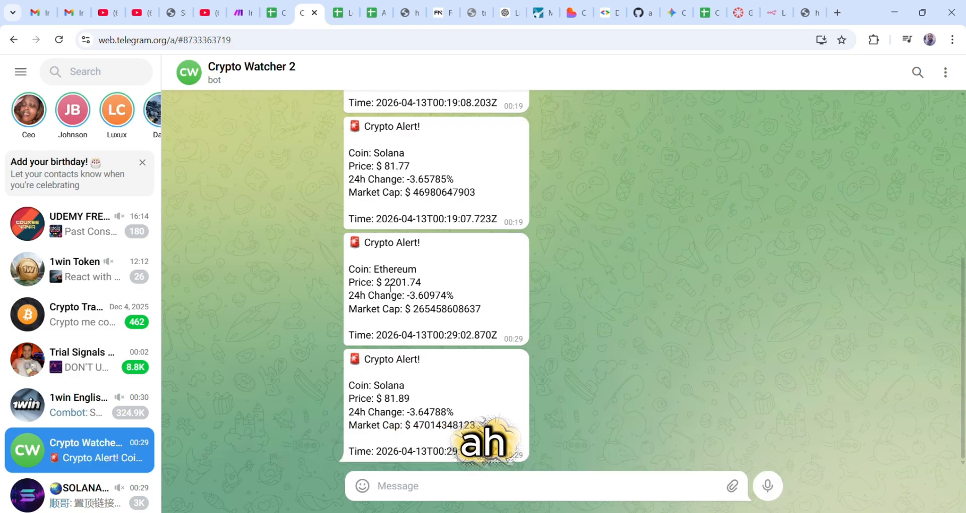
pyautogui.moveTo(384, 283); pyautogui.dragTo(424, 287)
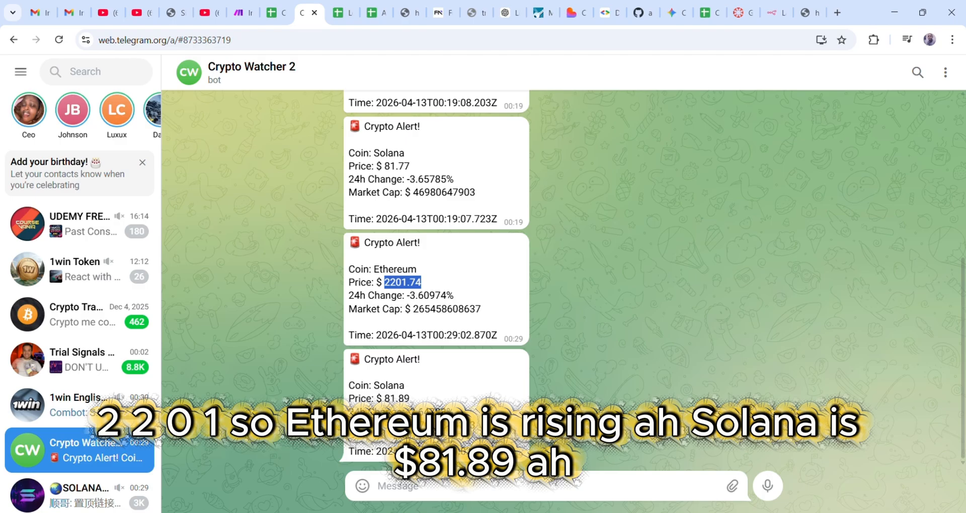
pyautogui.scroll(5, 416, 339)
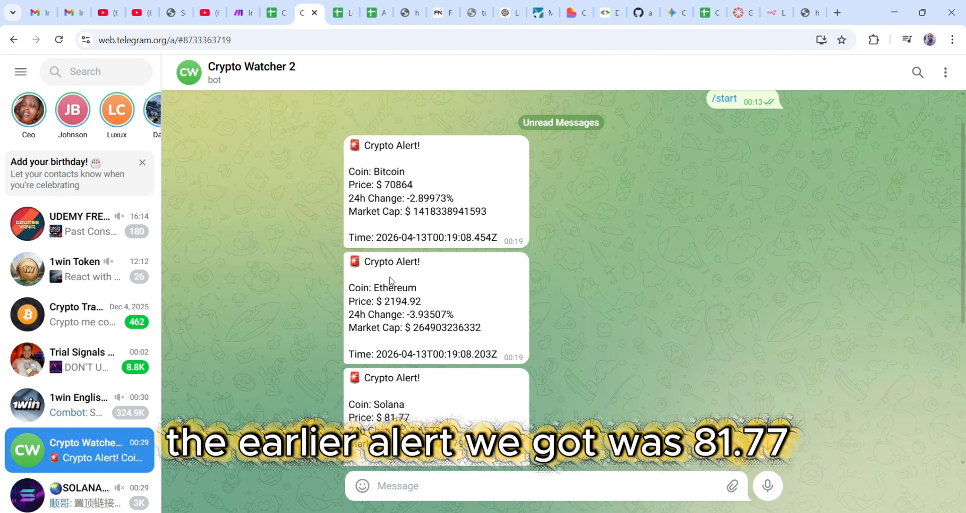
pyautogui.scroll(-1, 397, 312)
pyautogui.moveTo(385, 355); pyautogui.dragTo(428, 361)
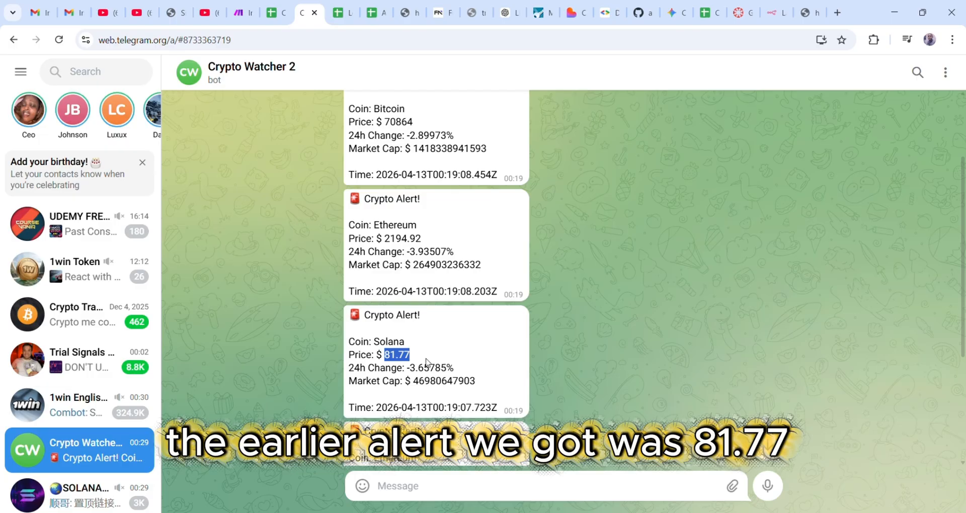
pyautogui.scroll(-3, 428, 362)
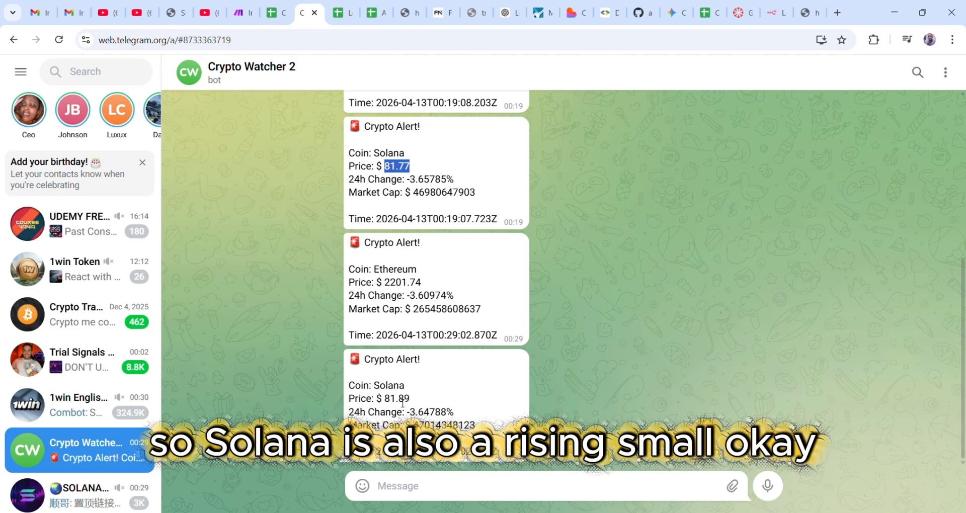
pyautogui.moveTo(385, 400); pyautogui.dragTo(411, 402)
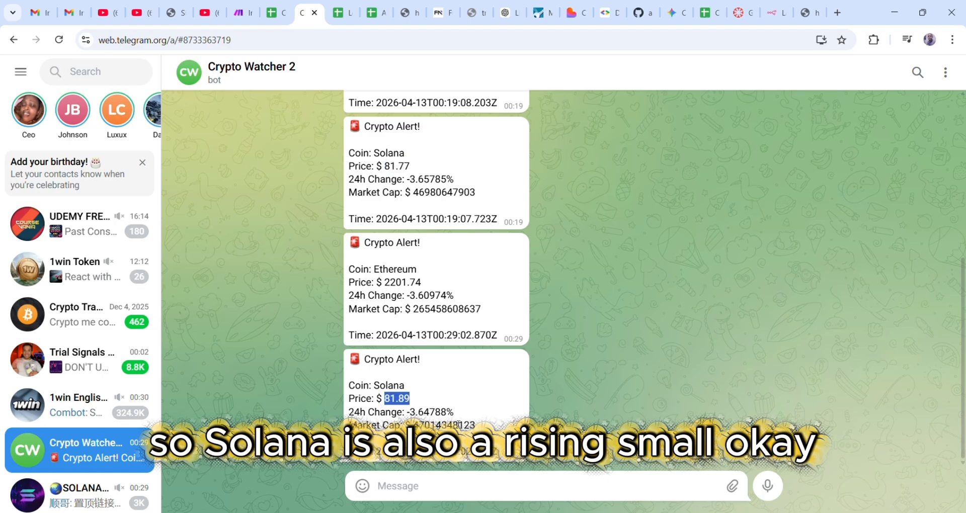
# - Check the new Ethereum (2,201.74) and Solana (81.89) log rows, then switch to the CryptoWatch dashboard
pyautogui.click(274, 14)
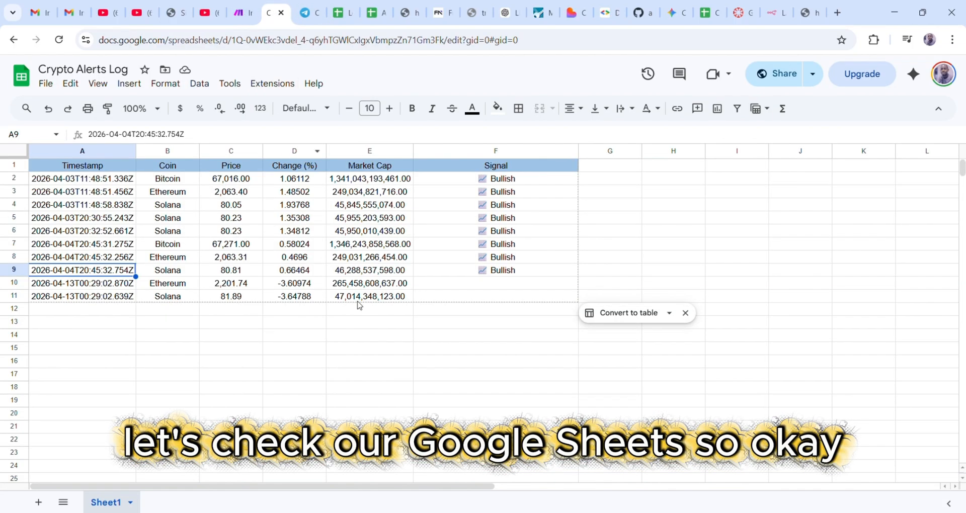
pyautogui.click(115, 297)
pyautogui.click(113, 288)
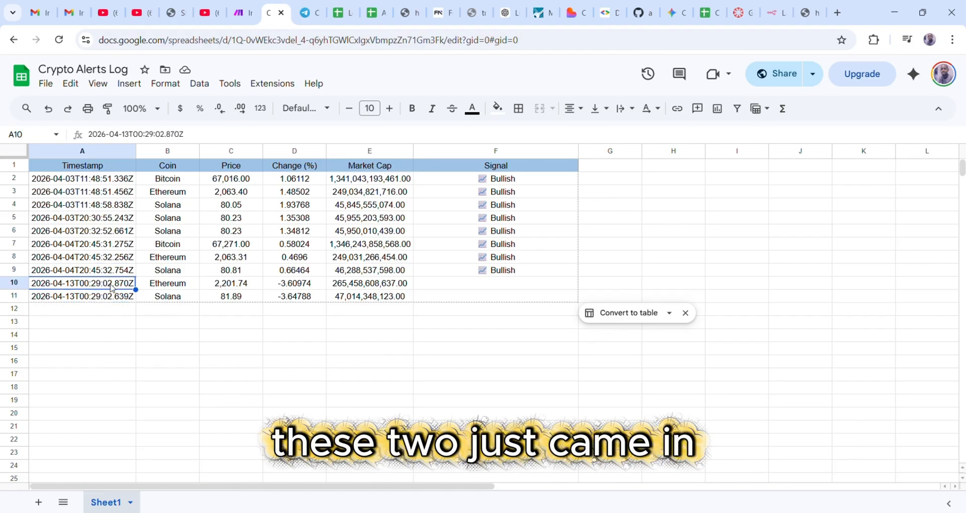
pyautogui.click(164, 289)
pyautogui.click(172, 298)
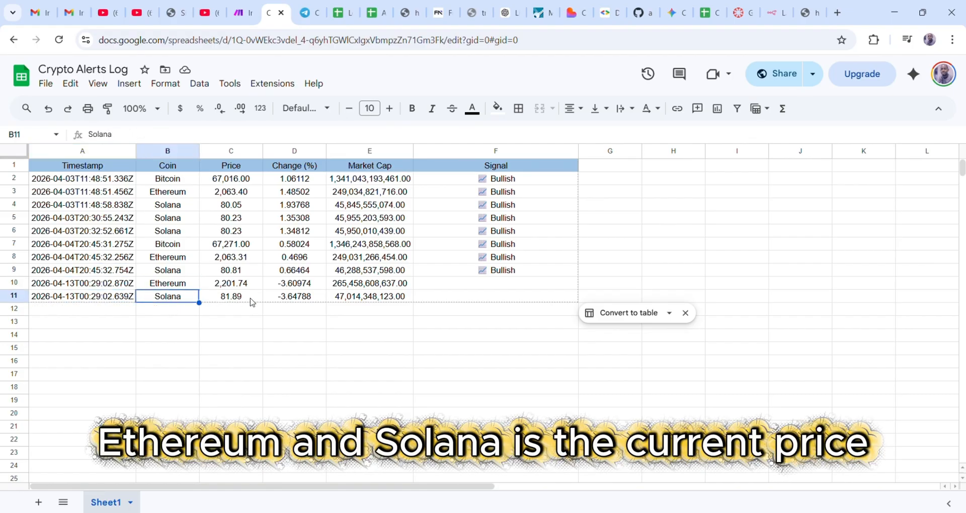
pyautogui.click(226, 289)
pyautogui.click(241, 298)
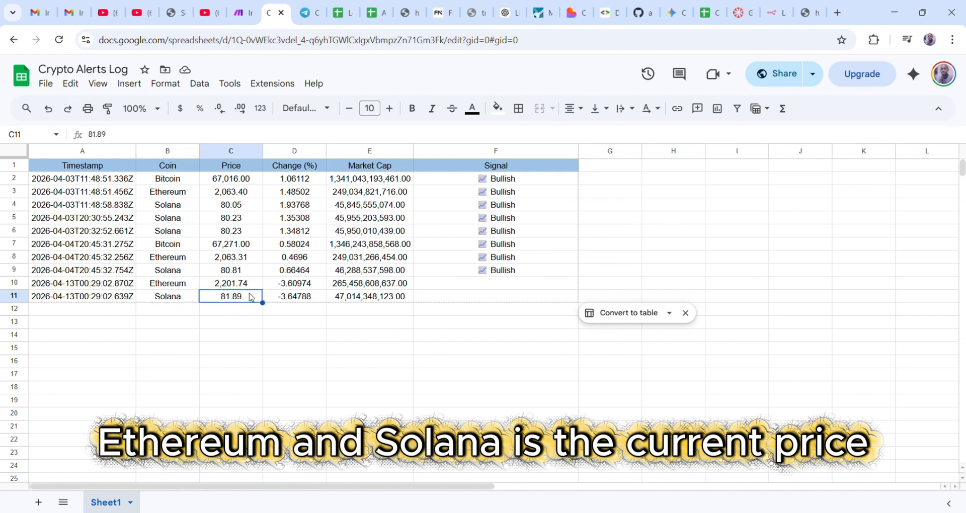
pyautogui.click(296, 288)
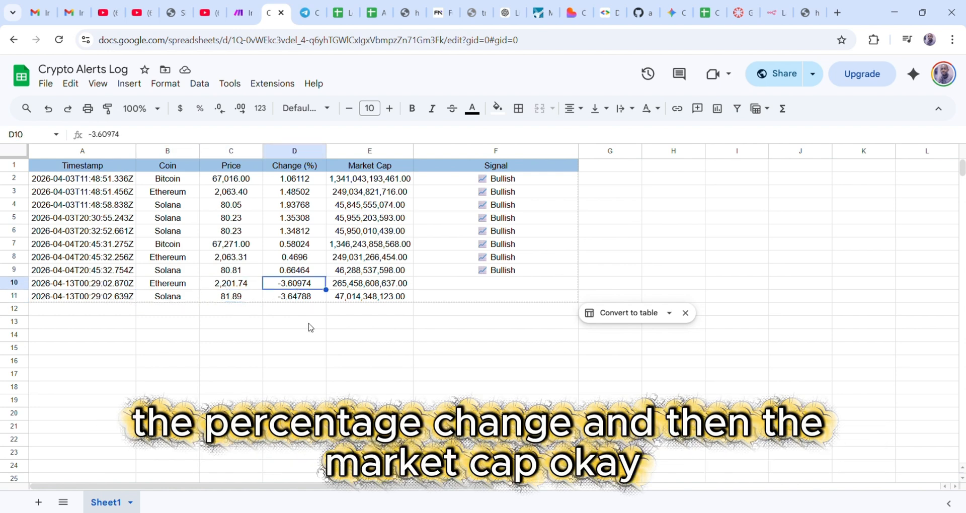
pyautogui.click(357, 285)
pyautogui.click(479, 298)
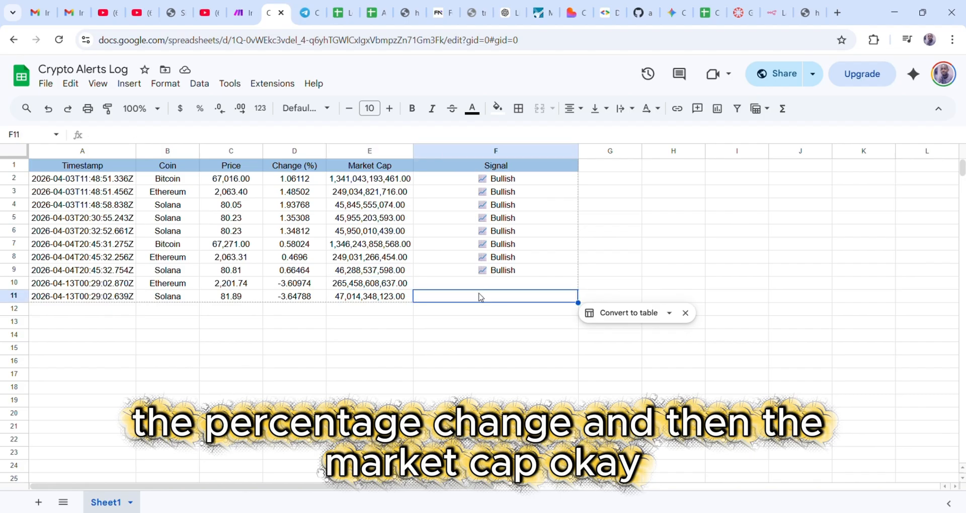
pyautogui.click(388, 283)
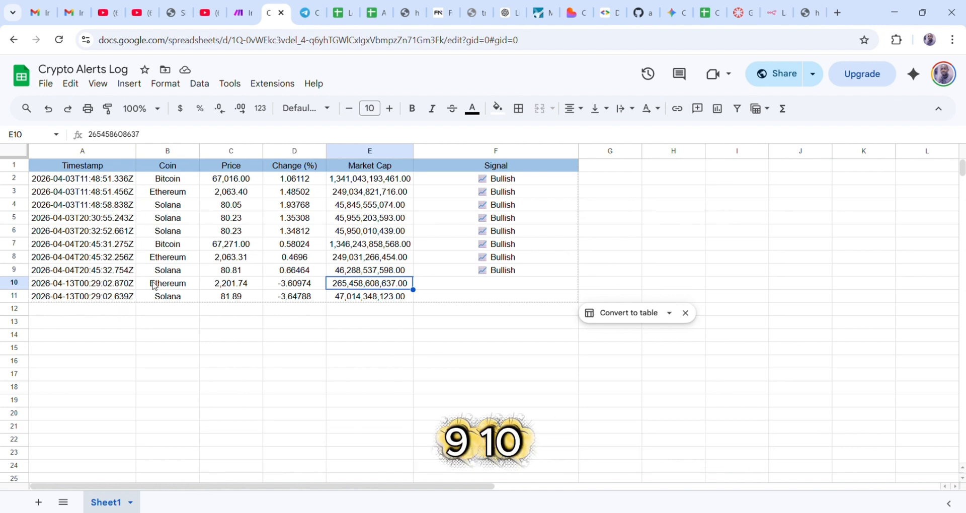
pyautogui.click(577, 14)
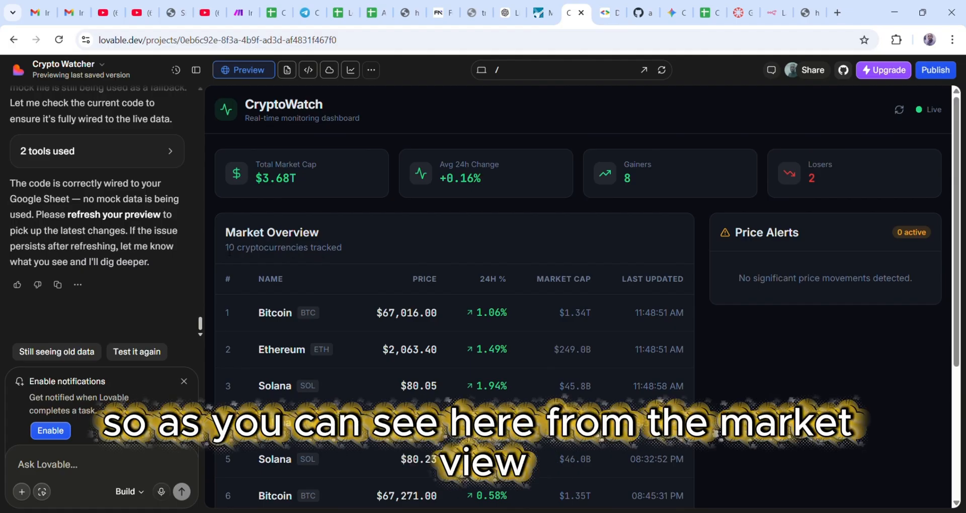
pyautogui.moveTo(224, 248); pyautogui.dragTo(354, 249)
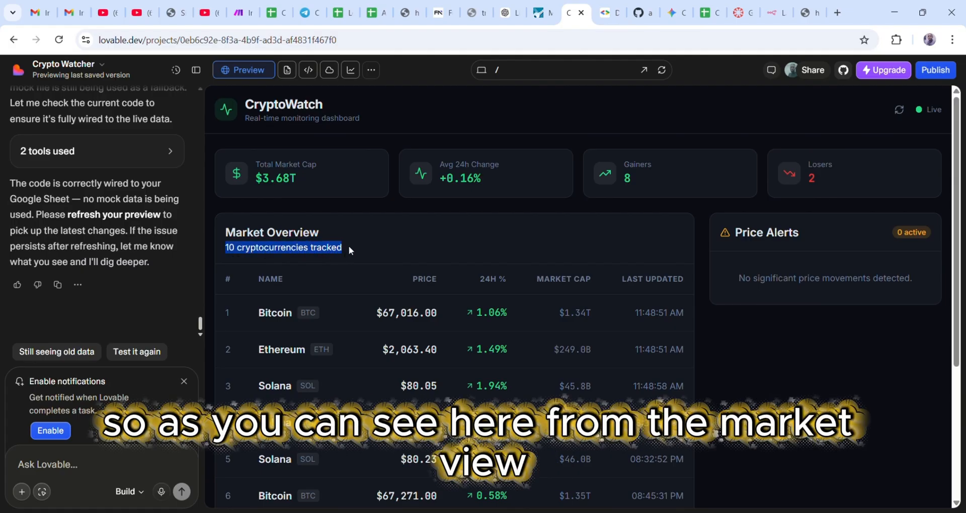
pyautogui.scroll(-4, 438, 250)
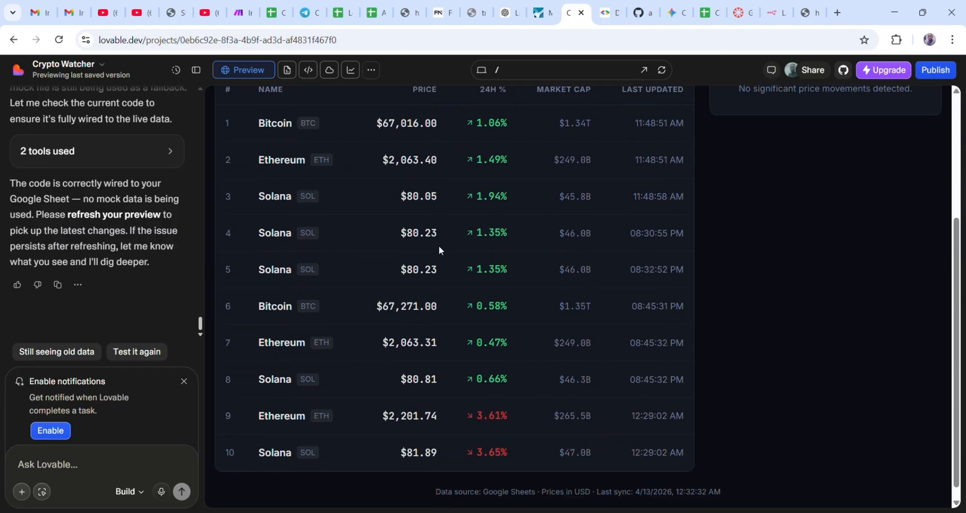
pyautogui.scroll(4, 439, 250)
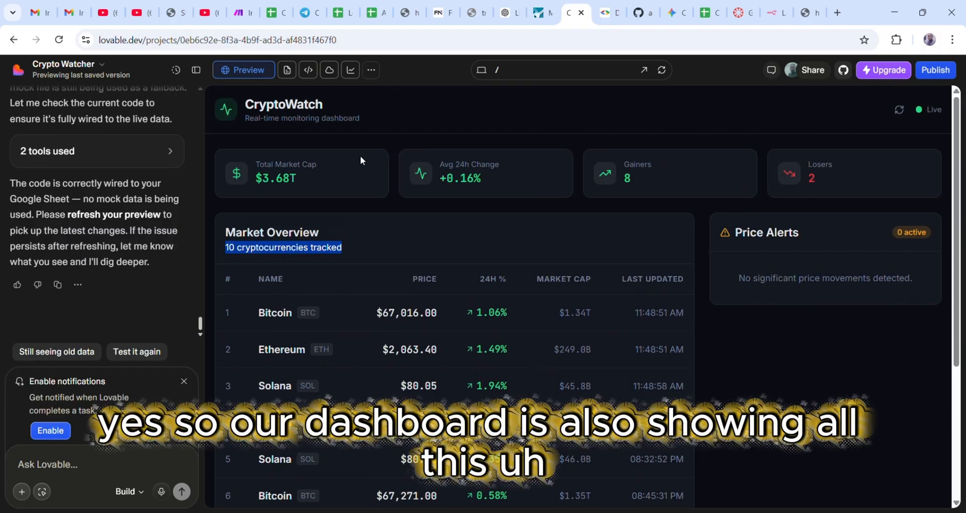
pyautogui.scroll(-4, 498, 377)
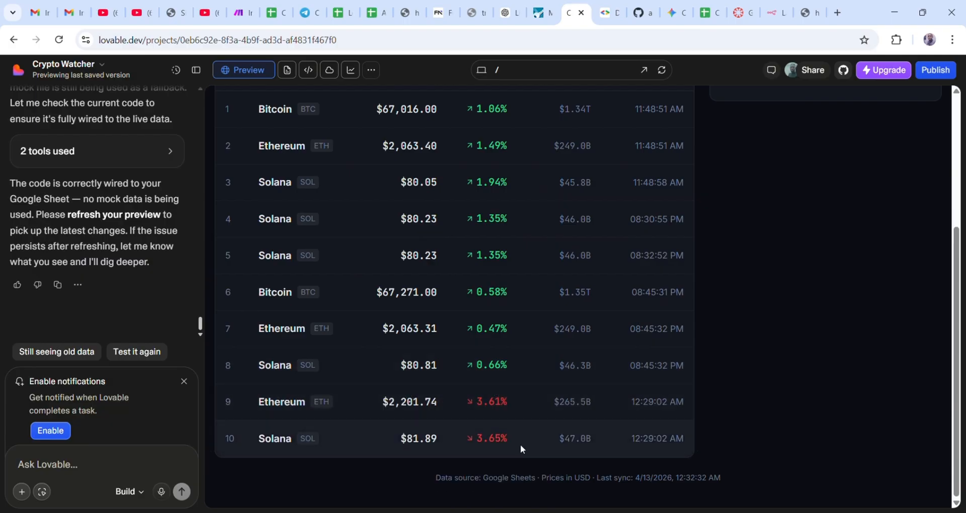
pyautogui.scroll(4, 520, 445)
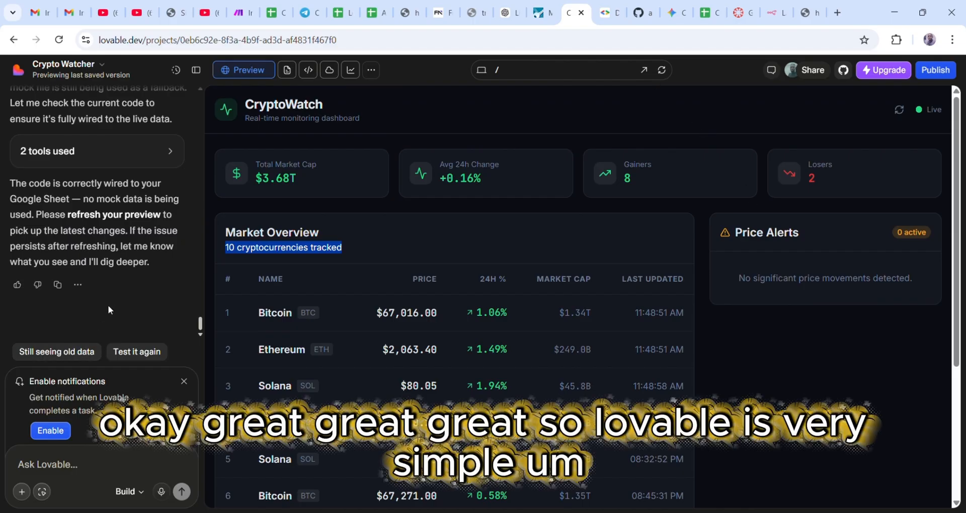
pyautogui.scroll(5, 150, 326)
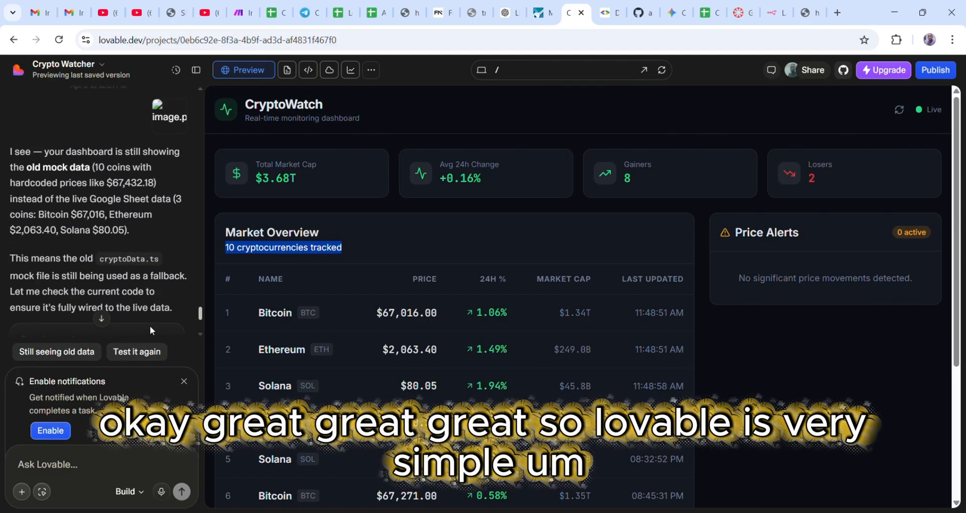
pyautogui.scroll(10, 158, 294)
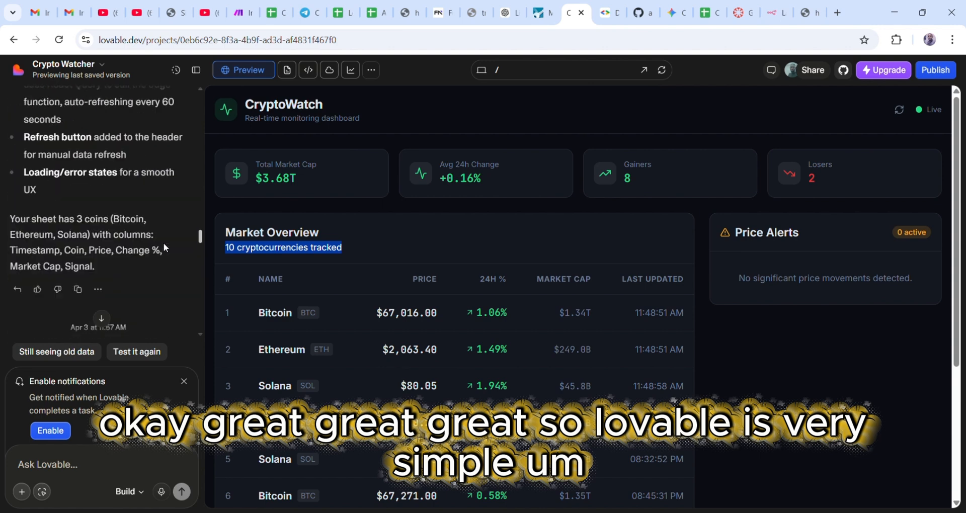
pyautogui.scroll(15, 165, 238)
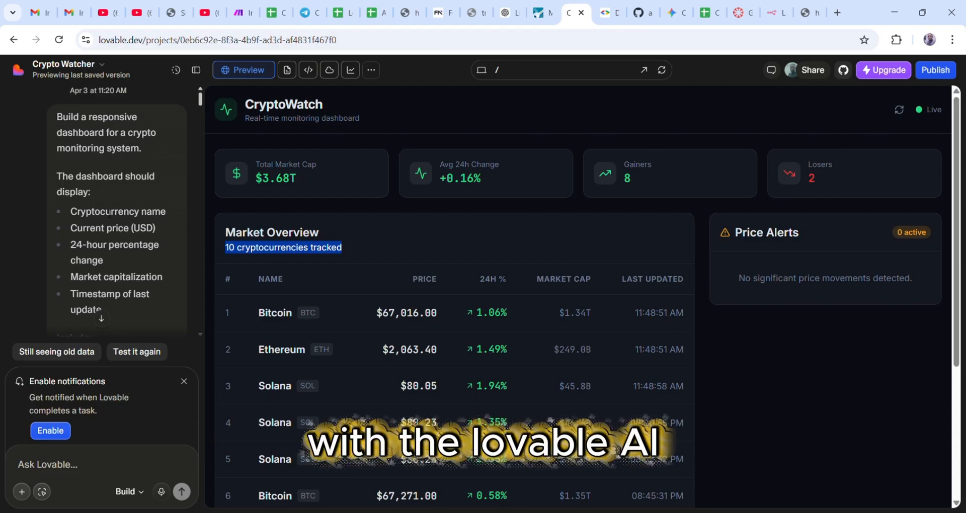
pyautogui.scroll(-2, 125, 182)
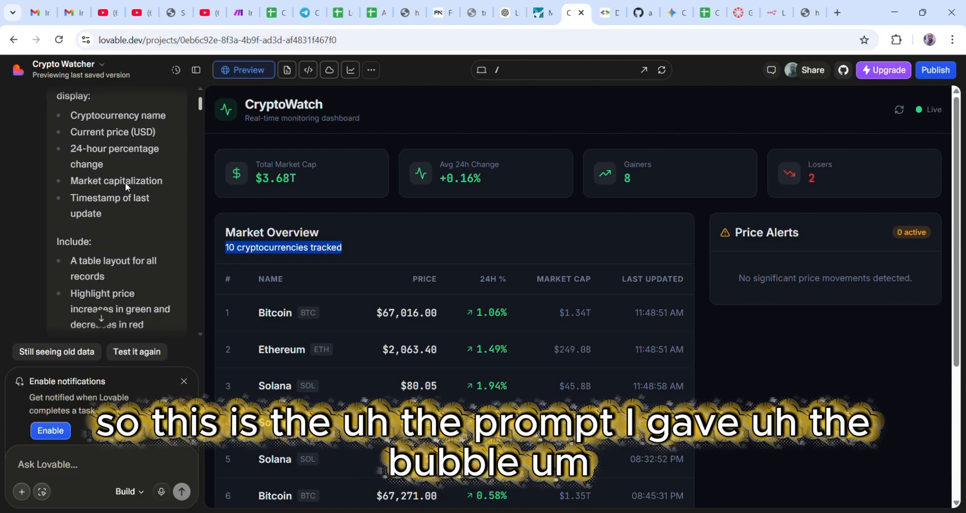
pyautogui.scroll(2, 103, 165)
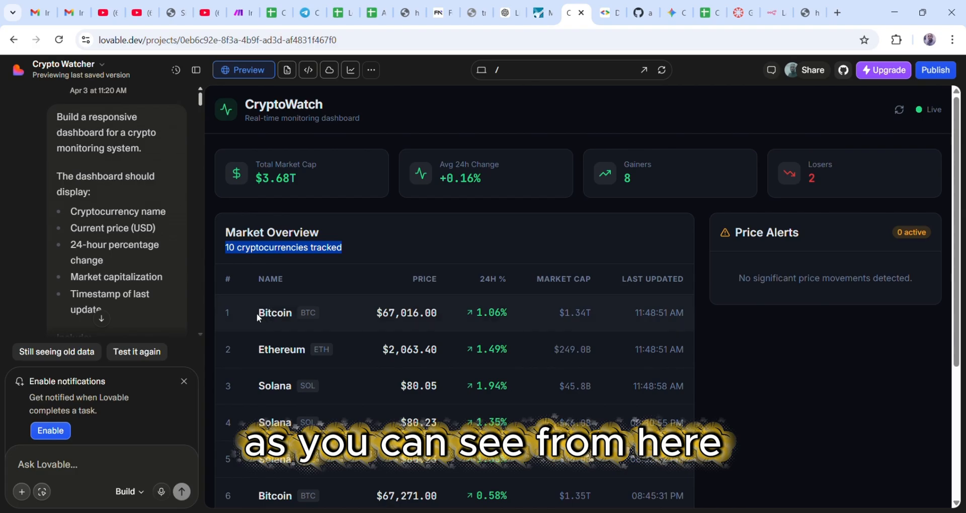
pyautogui.doubleClick(267, 314)
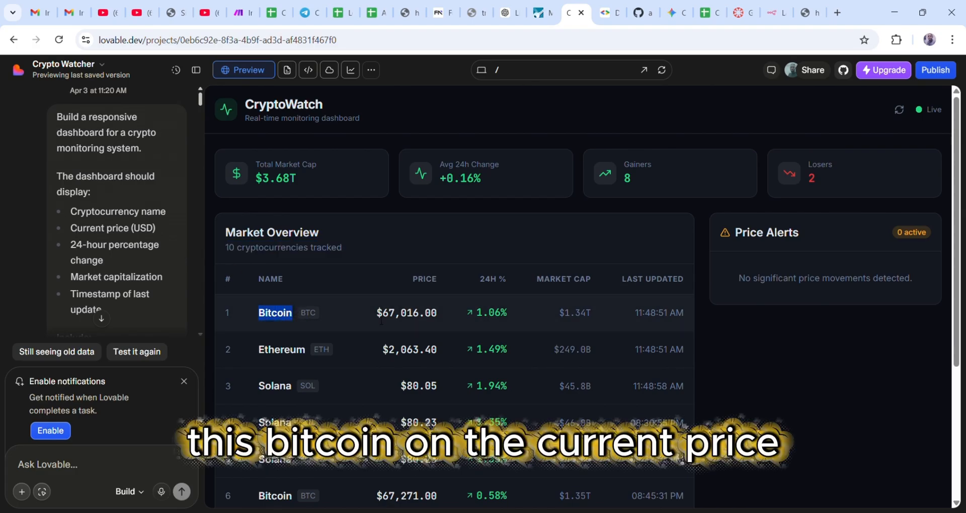
pyautogui.moveTo(375, 313); pyautogui.dragTo(445, 314)
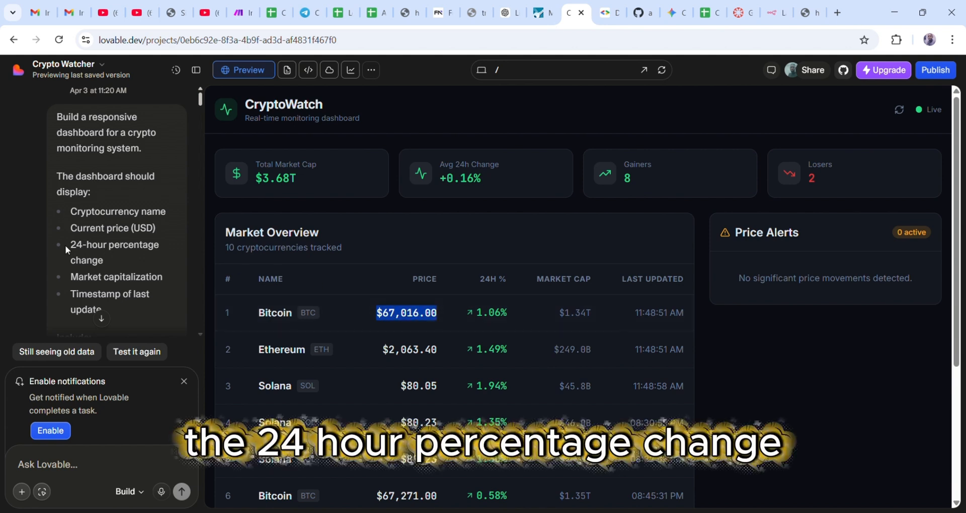
pyautogui.click(472, 314)
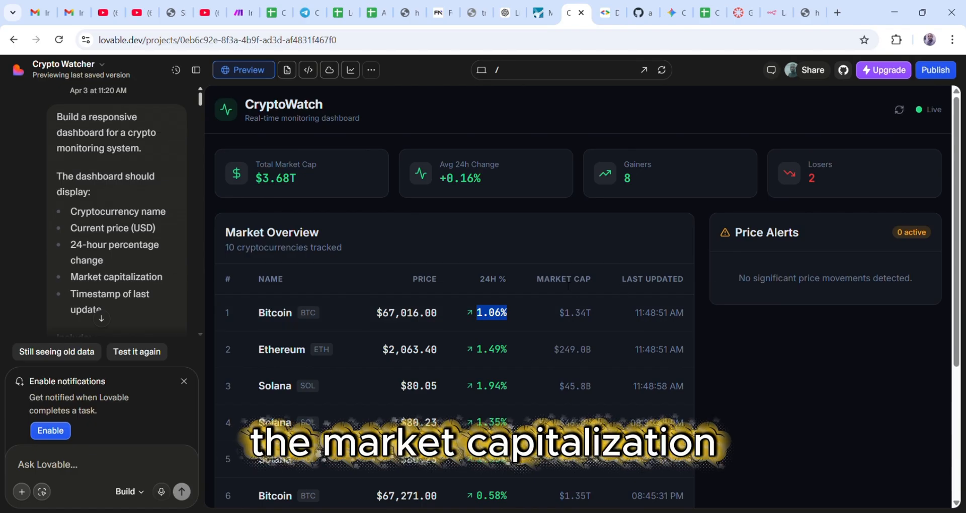
pyautogui.moveTo(536, 279); pyautogui.dragTo(599, 280)
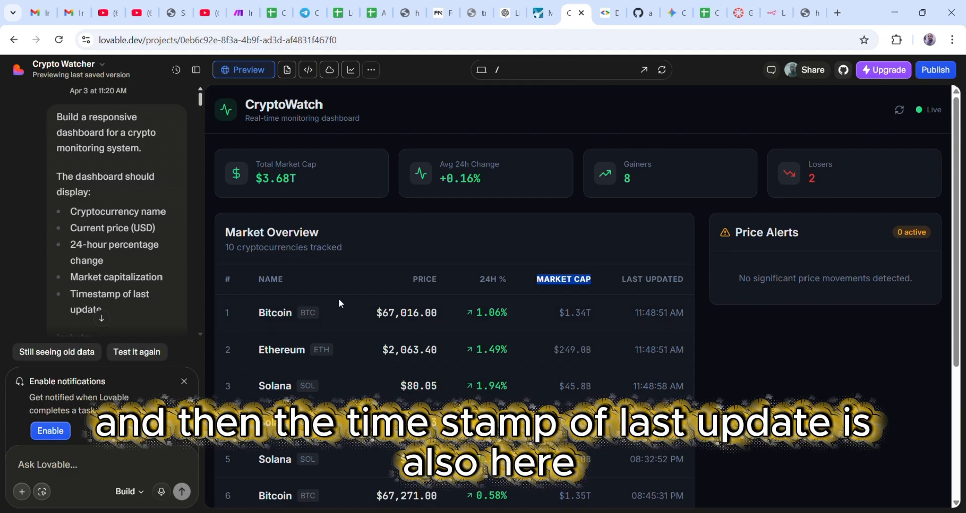
pyautogui.moveTo(621, 280); pyautogui.dragTo(675, 280)
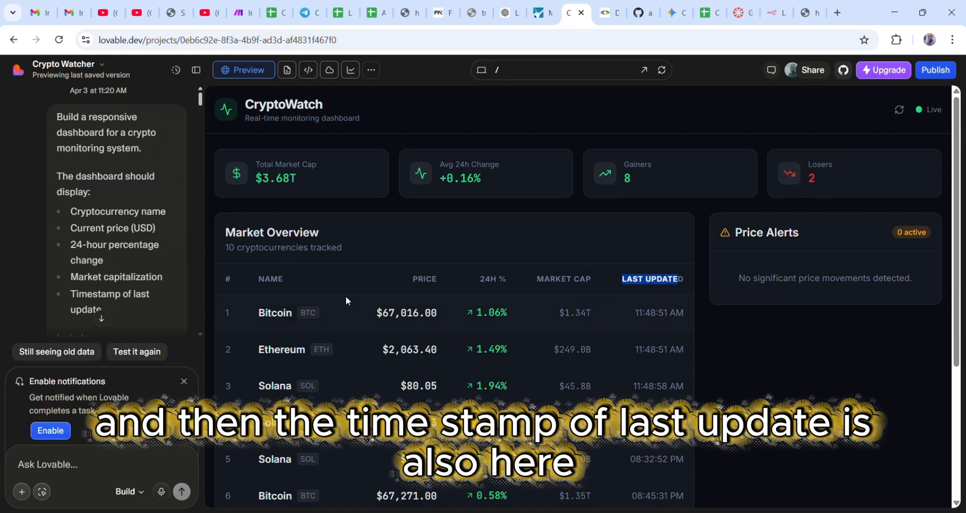
pyautogui.scroll(-2, 84, 230)
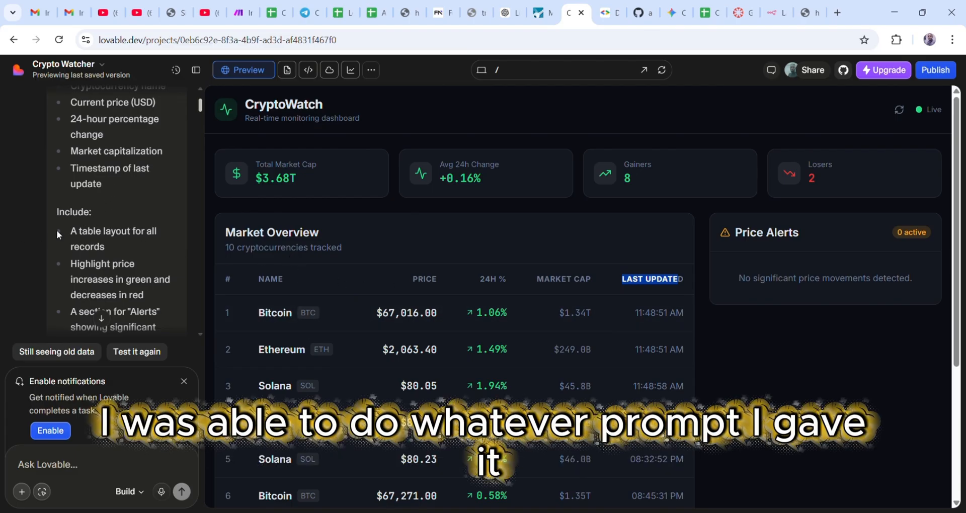
pyautogui.scroll(-2, 122, 246)
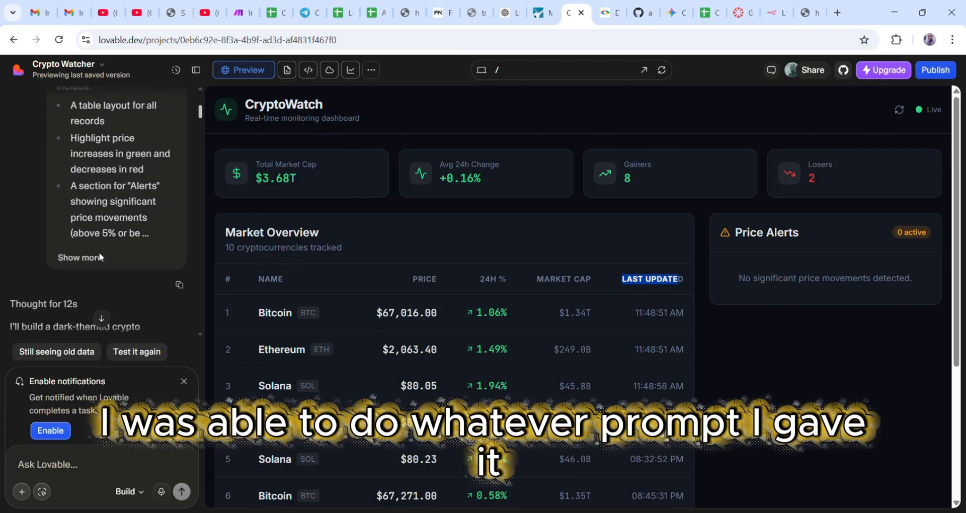
# - Scroll up to the first Lovable prompt, expand it to its full text, and scroll back through the replies
pyautogui.click(83, 258)
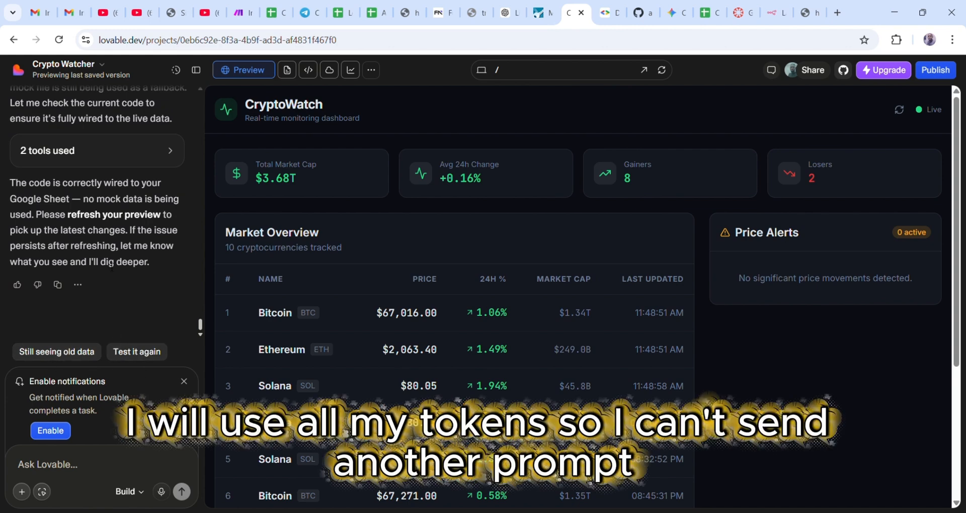
pyautogui.scroll(6, 112, 267)
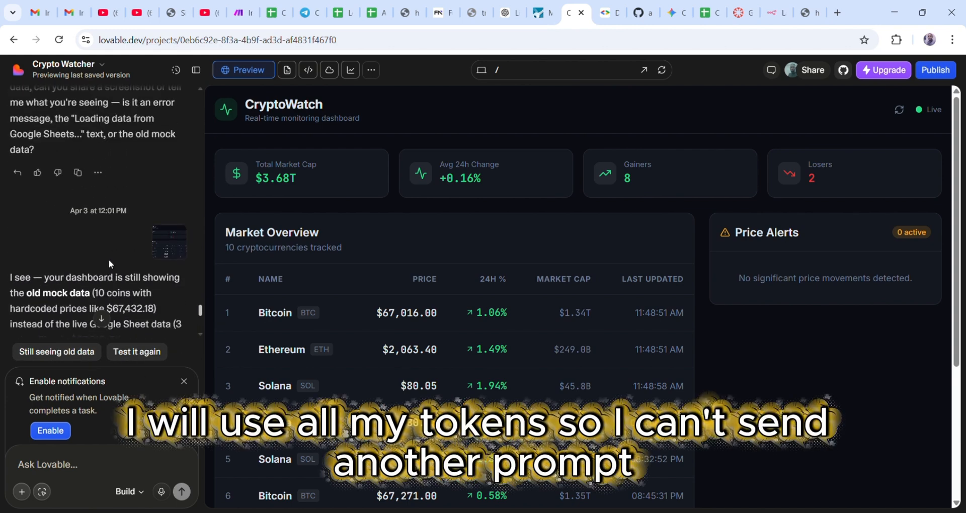
pyautogui.scroll(15, 108, 258)
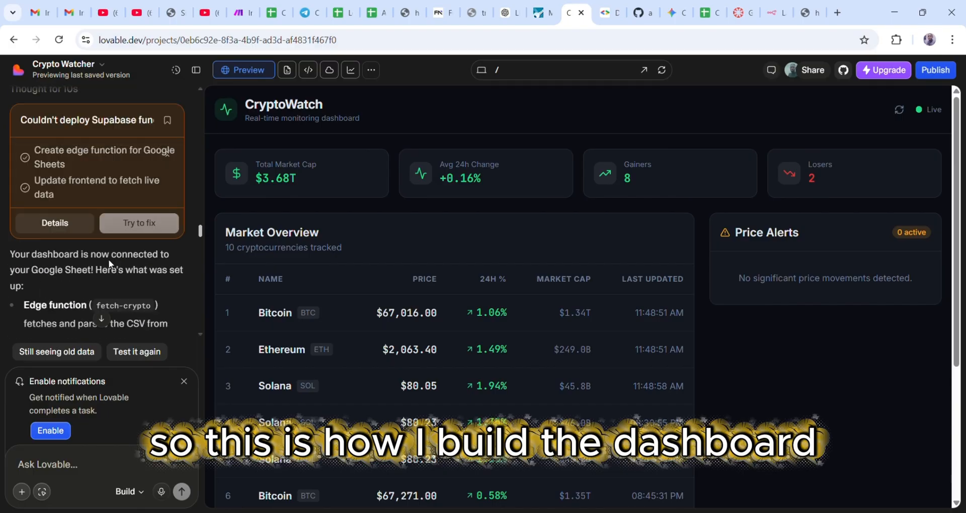
pyautogui.scroll(15, 108, 262)
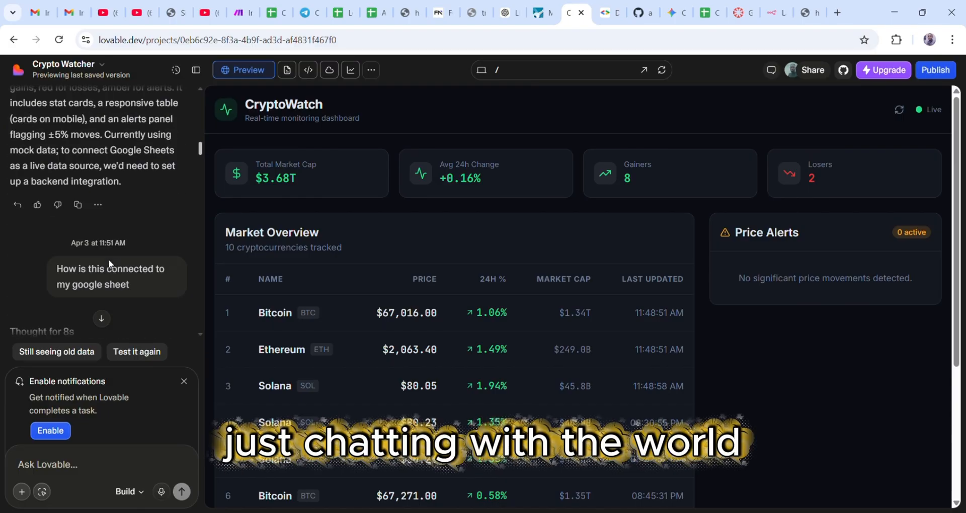
pyautogui.scroll(15, 108, 259)
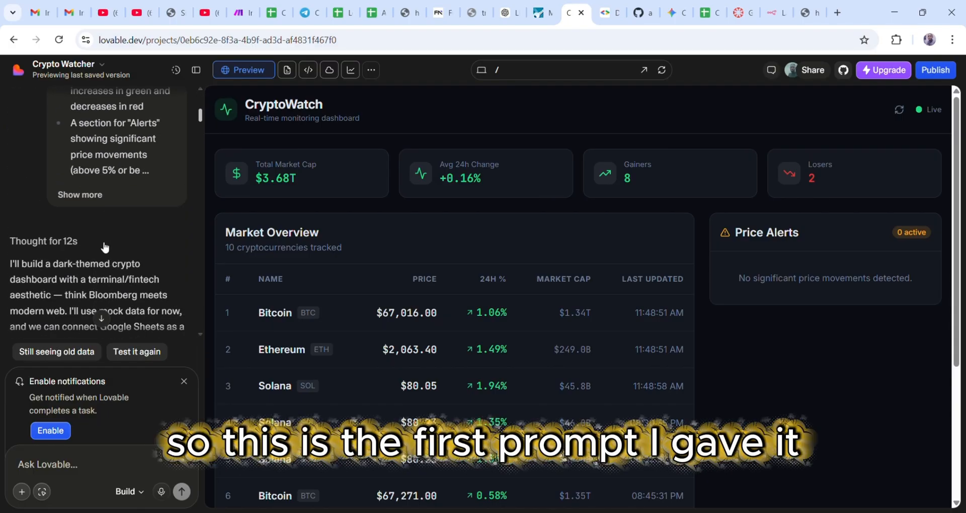
pyautogui.click(93, 194)
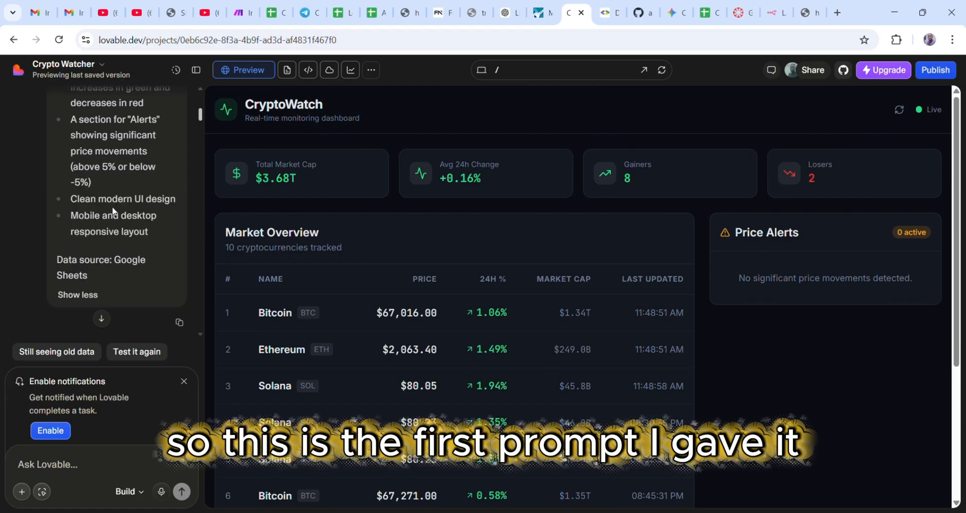
pyautogui.scroll(-2, 101, 227)
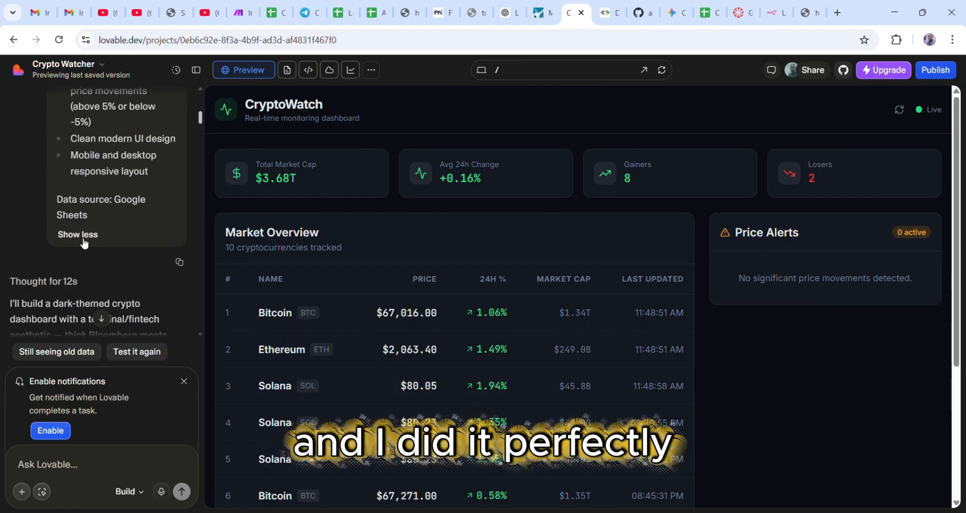
pyautogui.scroll(-15, 83, 241)
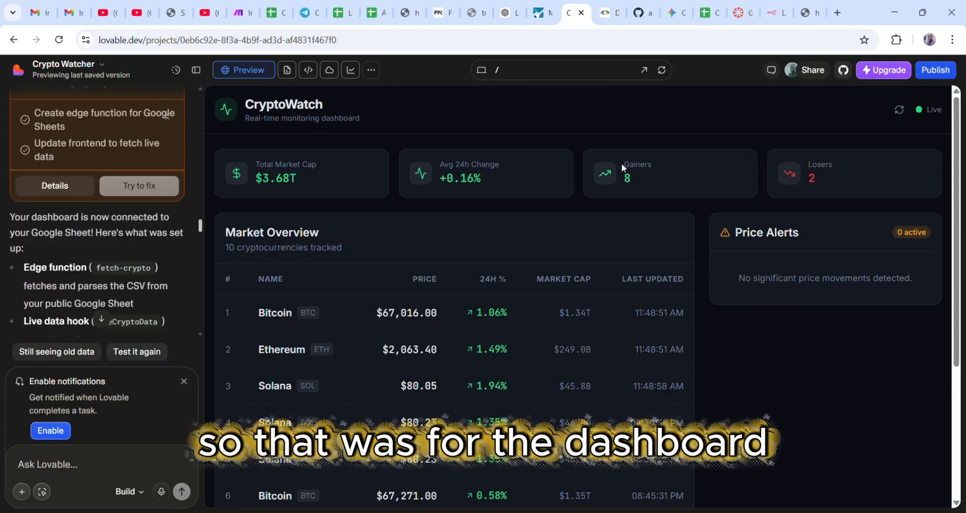
# - Back in Make, add a third route to the Router ending in an empty module
pyautogui.click(241, 12)
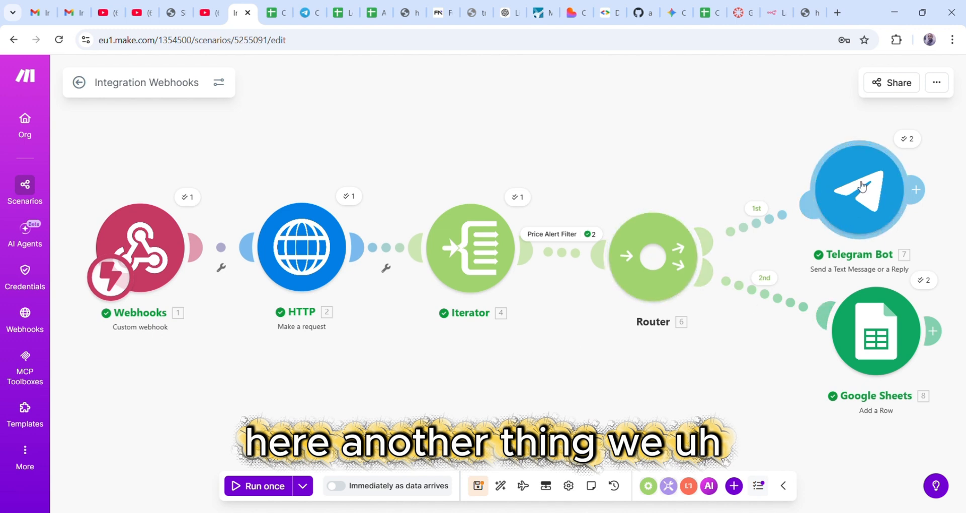
pyautogui.click(660, 273)
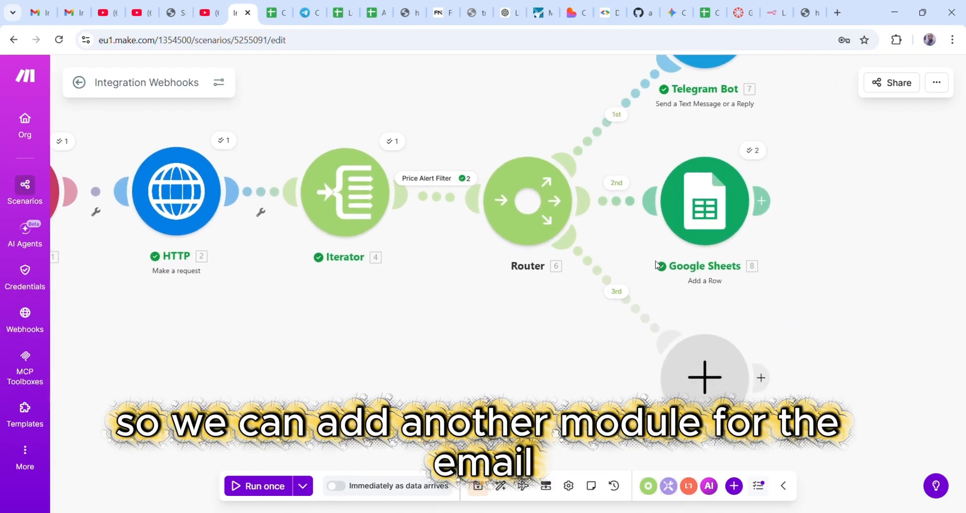
# - Search the app list for 'e' and pick the built-in Email app for the new module
pyautogui.click(699, 376)
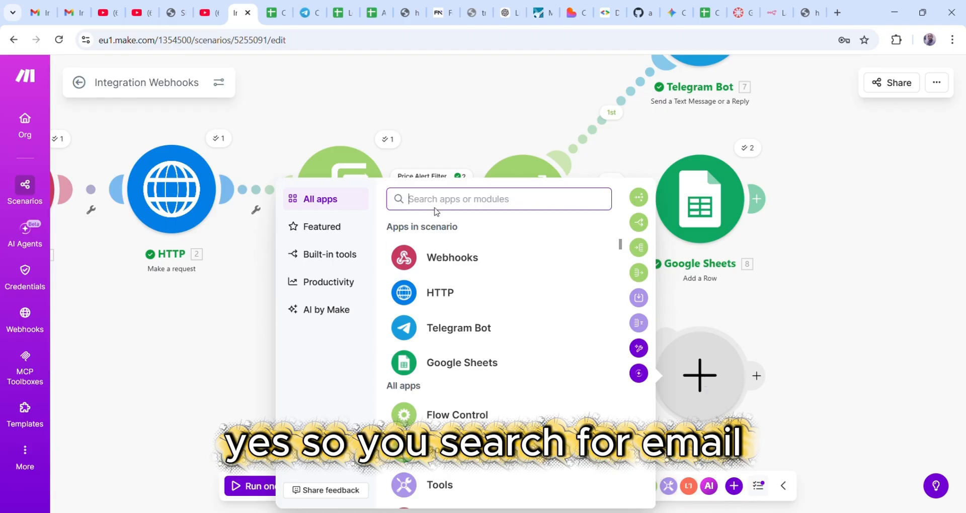
pyautogui.write('get')
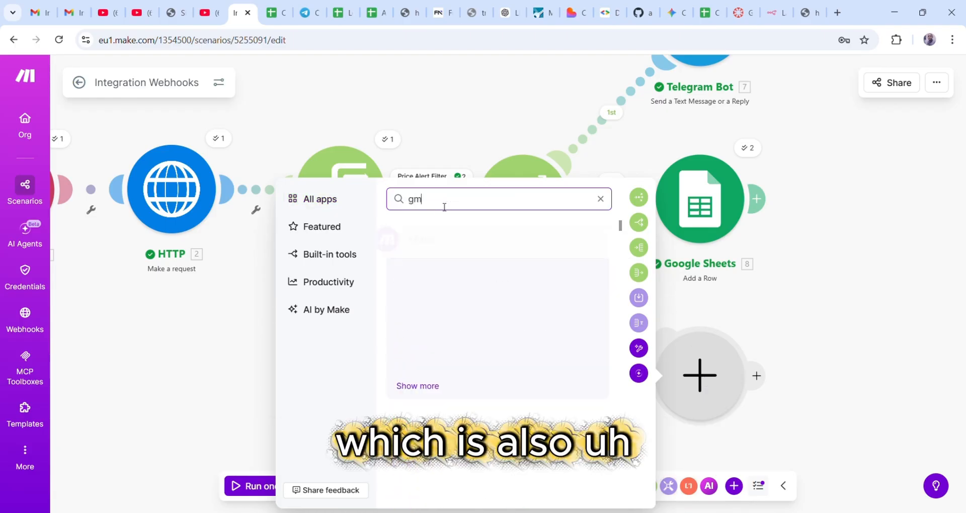
pyautogui.press('BackSpace')
pyautogui.press('BackSpace')
pyautogui.press('BackSpace')
pyautogui.write('e')
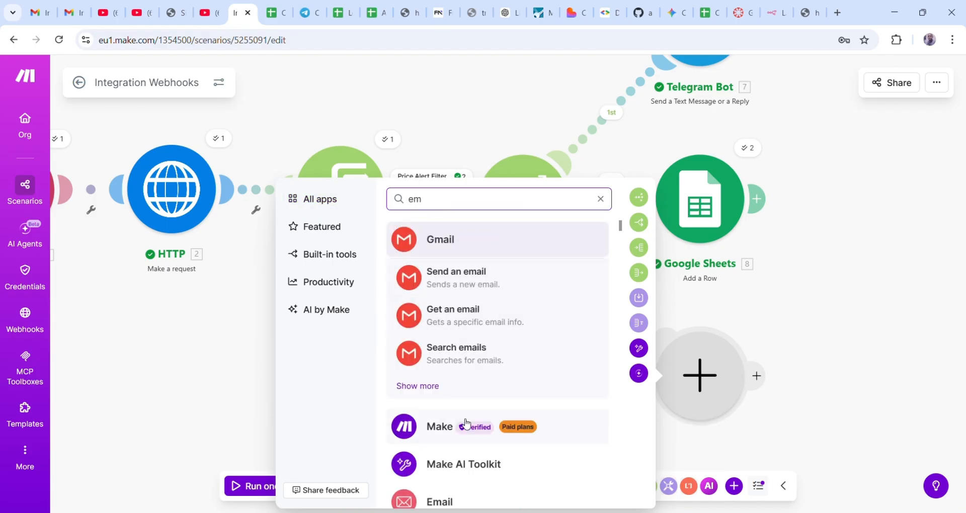
pyautogui.scroll(-3, 450, 356)
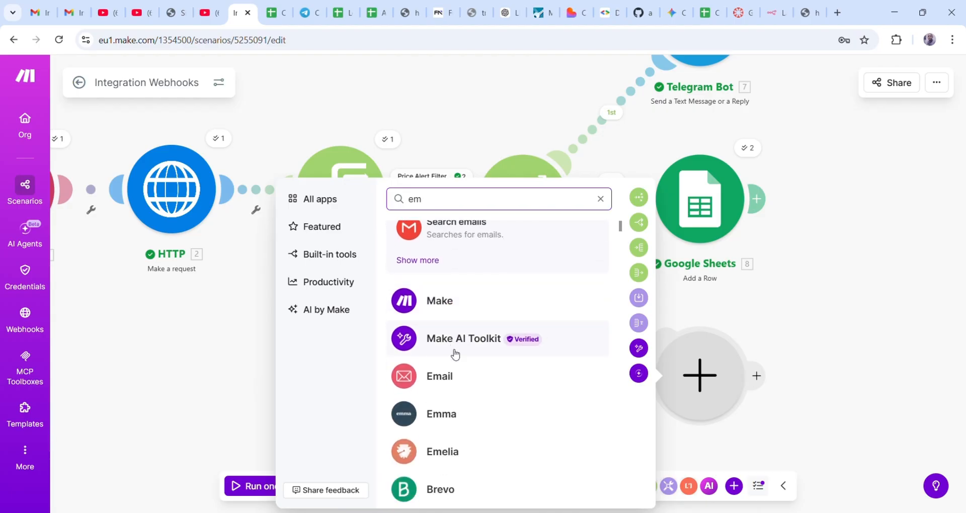
pyautogui.click(442, 378)
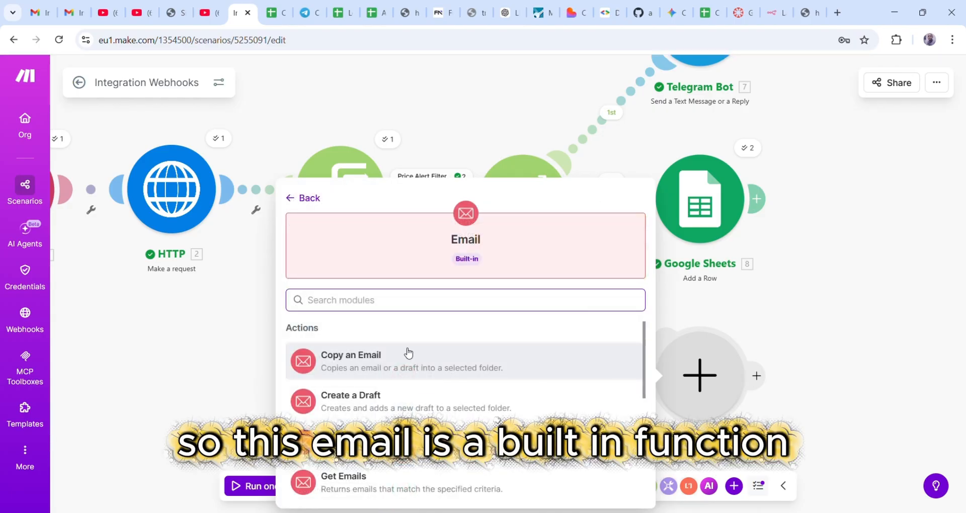
# - Choose the Send an Email action from the Email app's actions
pyautogui.scroll(-2, 347, 378)
pyautogui.scroll(3, 347, 379)
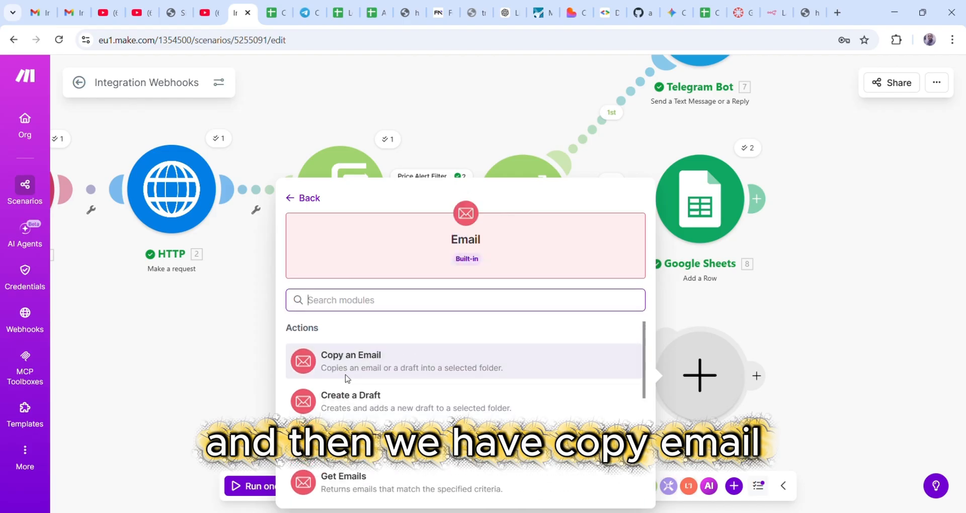
pyautogui.scroll(-1, 372, 421)
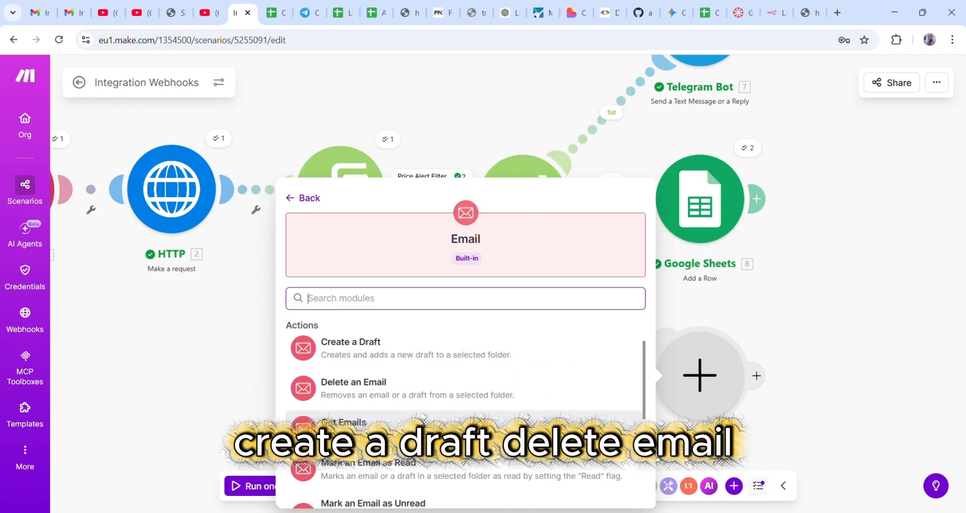
pyautogui.scroll(-1, 324, 337)
pyautogui.scroll(-1, 347, 437)
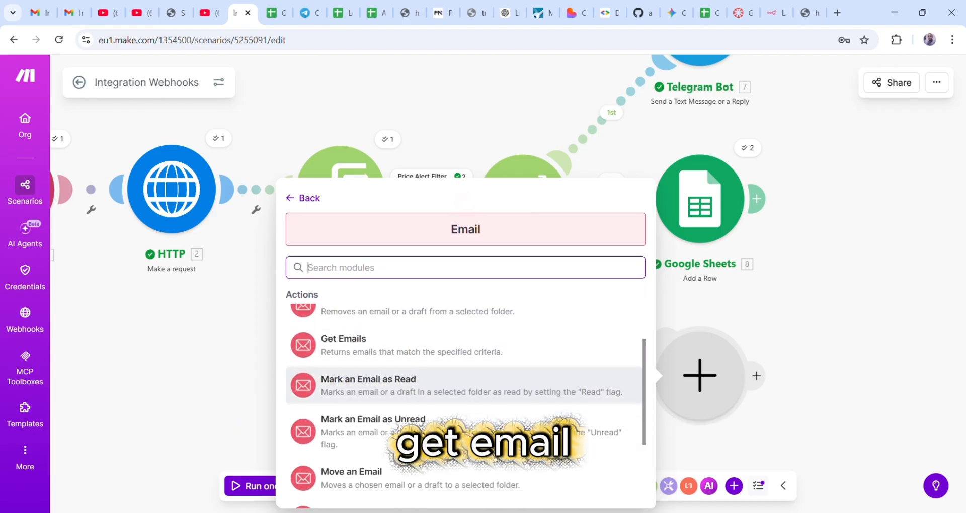
pyautogui.scroll(-2, 362, 414)
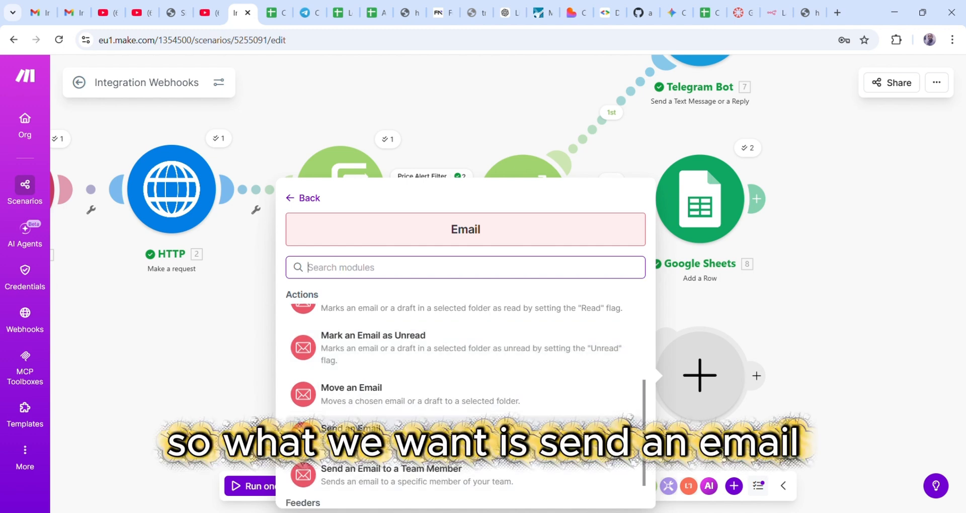
pyautogui.click(352, 433)
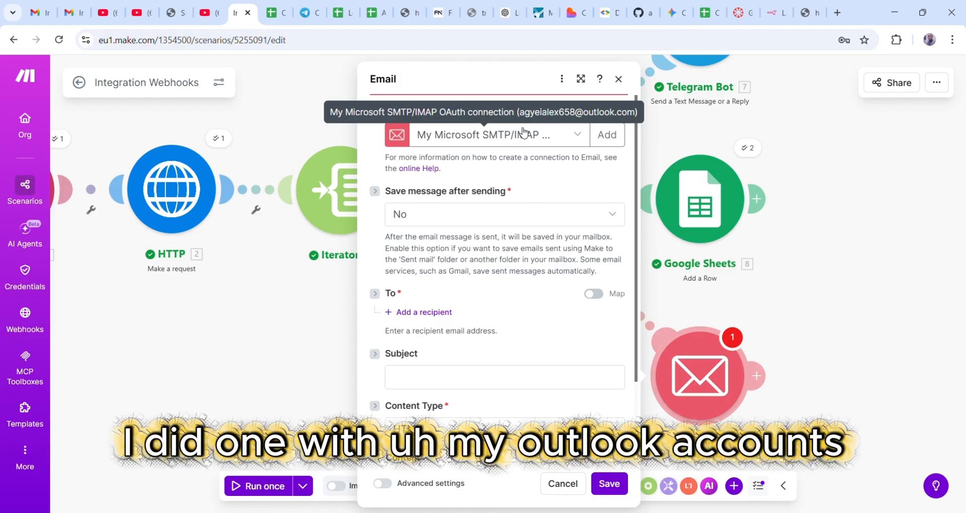
# - Cancel creating a new email connection, keeping the existing Microsoft SMTP/IMAP connection
pyautogui.click(610, 137)
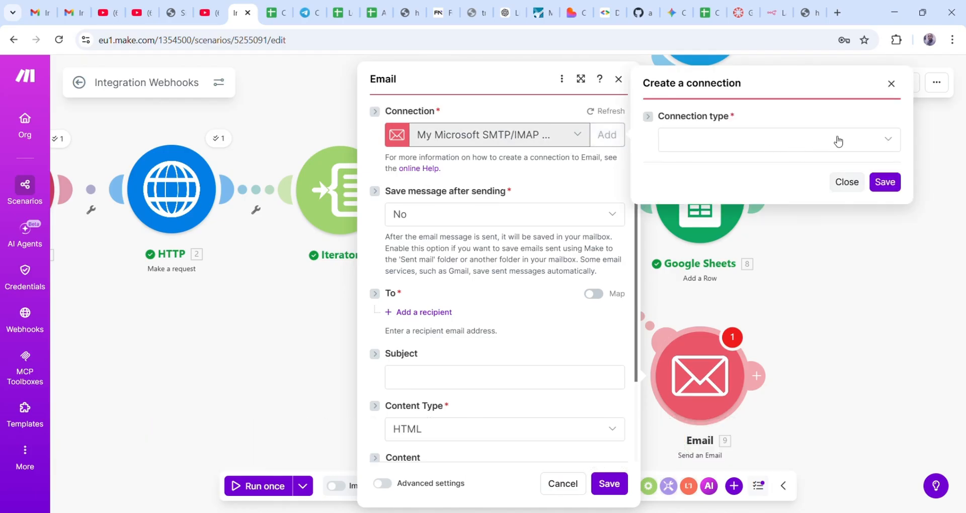
pyautogui.click(897, 145)
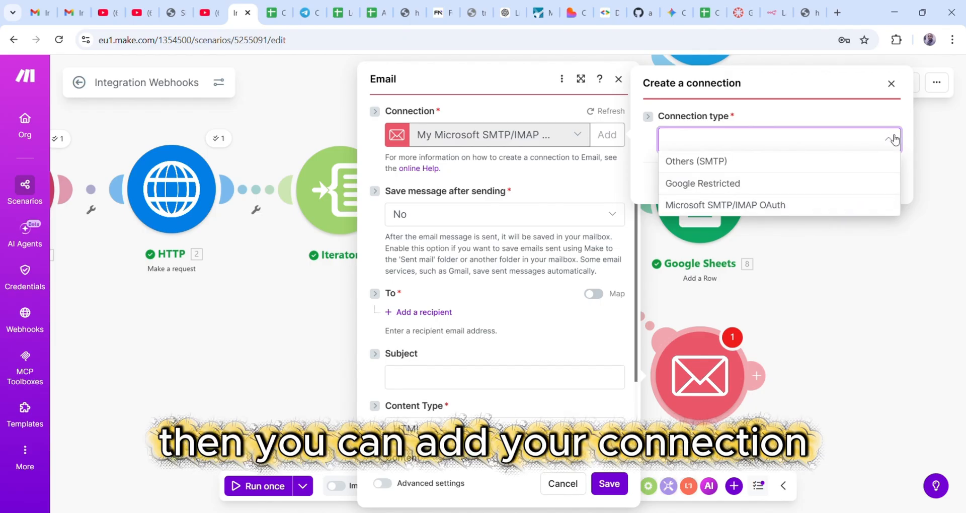
pyautogui.click(900, 116)
pyautogui.click(891, 83)
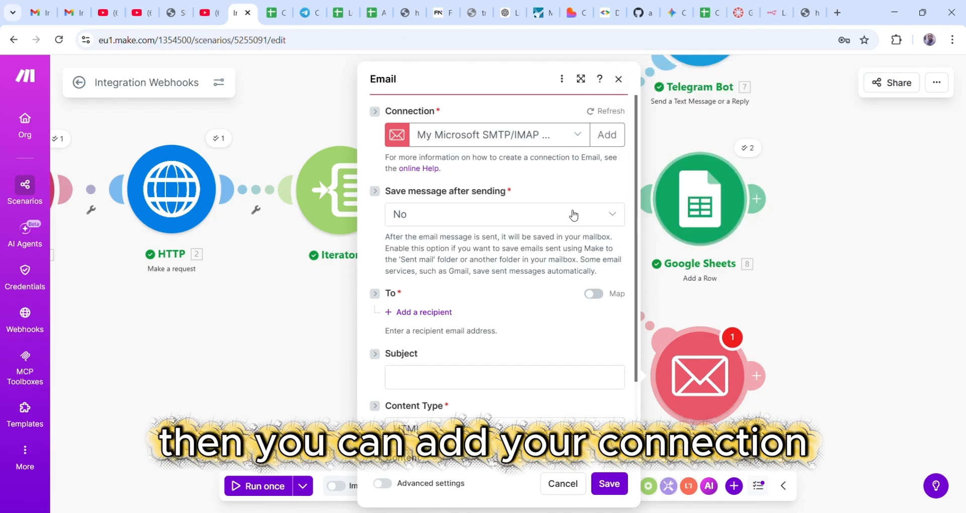
pyautogui.scroll(-3, 438, 203)
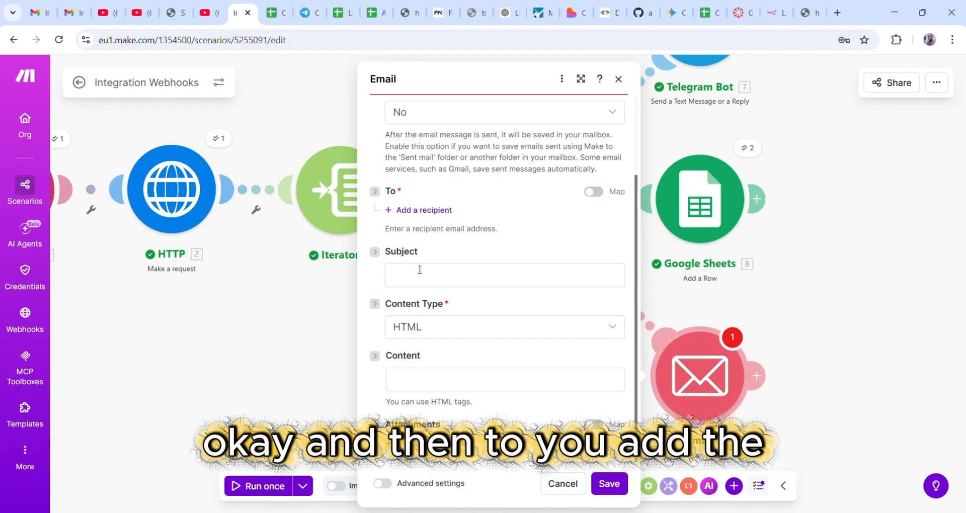
# - Add the recipient's Gmail address and paste 'Crypto Alert!' as the subject, removing the emoji
pyautogui.click(410, 212)
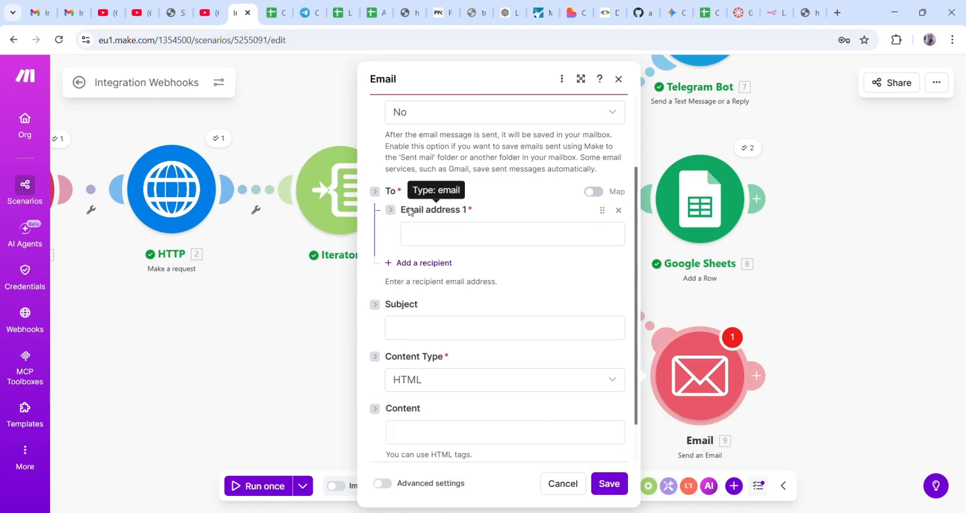
pyautogui.click(435, 238)
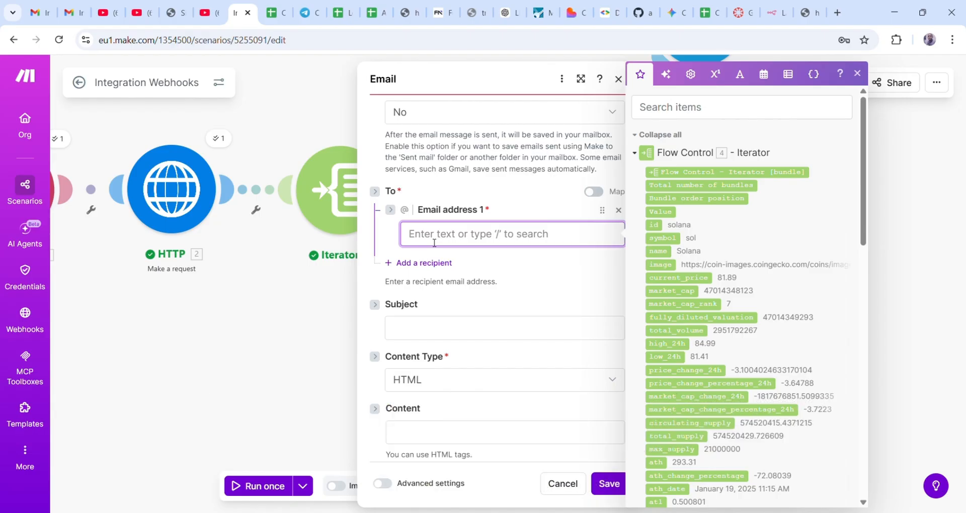
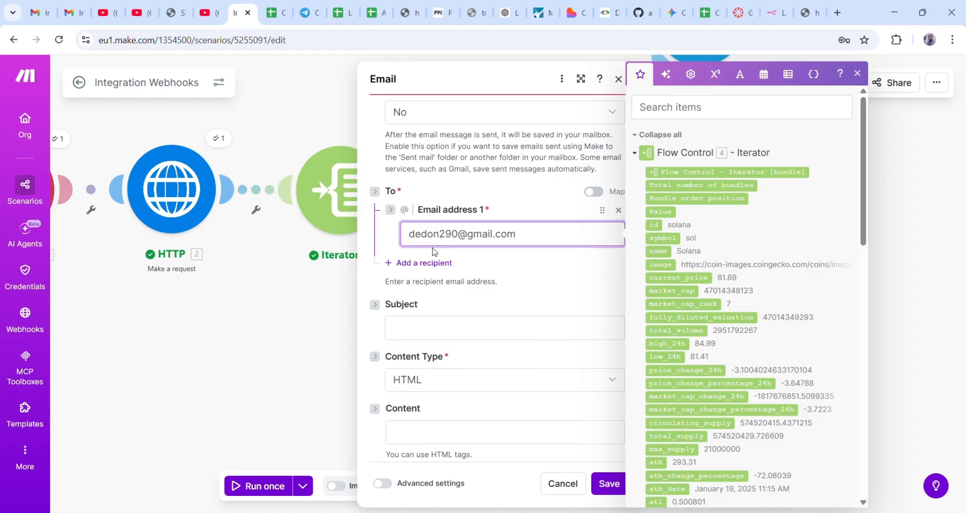
pyautogui.click(426, 332)
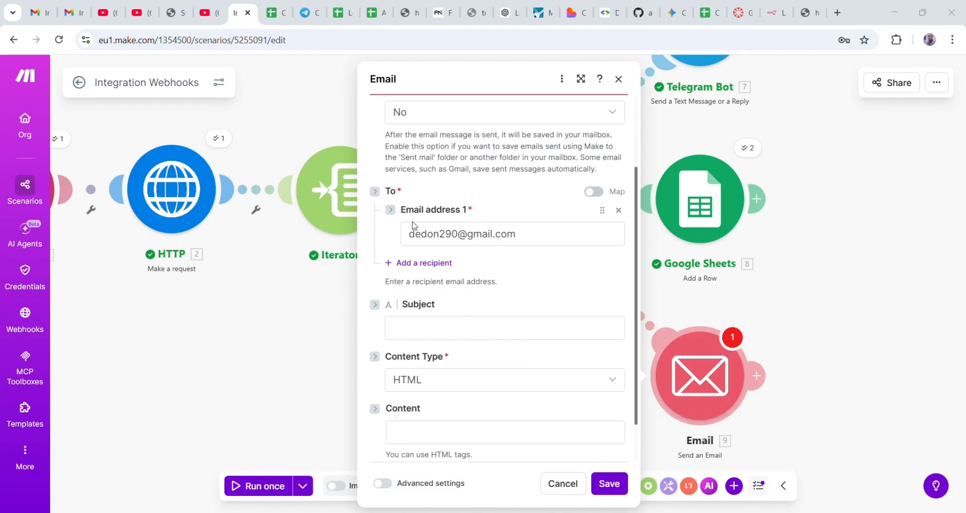
pyautogui.click(396, 333)
pyautogui.write('🚨 Crypto Alert!')
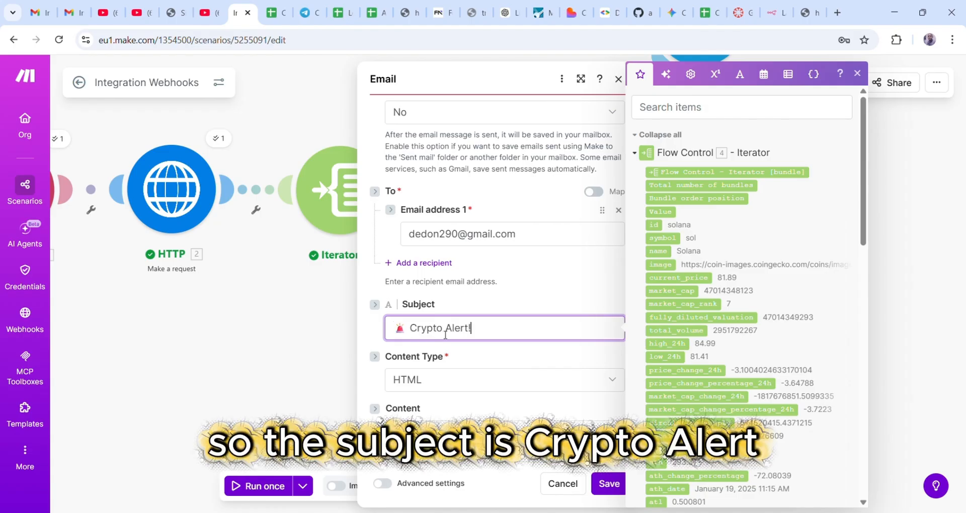
pyautogui.click(415, 332)
pyautogui.press('BackSpace')
pyautogui.press('BackSpace')
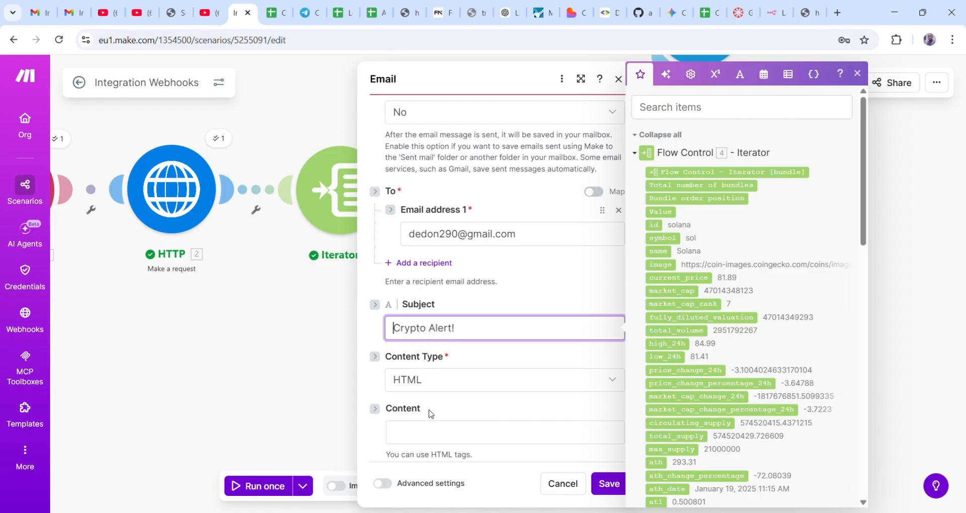
# - Set Content Type to Plaintext and paste the alert template with coin, price, change, market cap, time
pyautogui.click(427, 380)
pyautogui.click(422, 401)
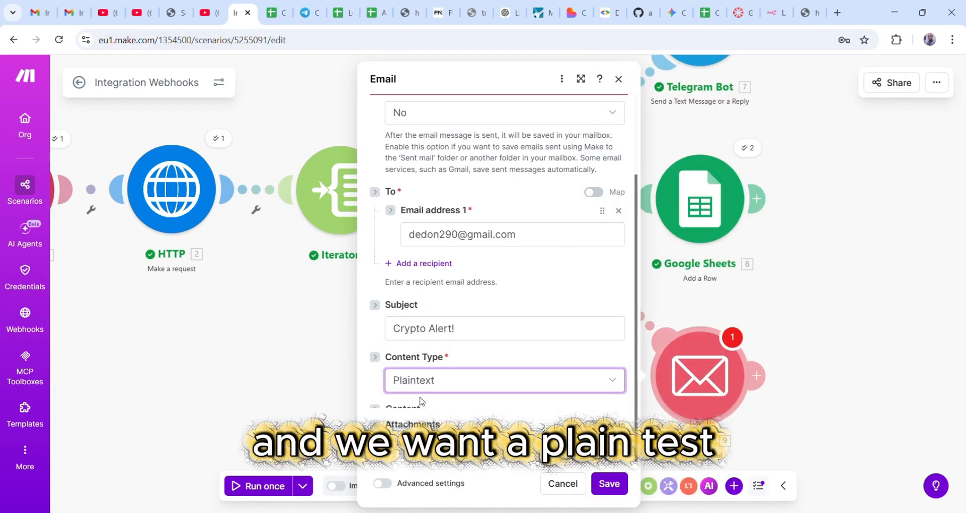
pyautogui.scroll(-1, 482, 388)
pyautogui.click(479, 397)
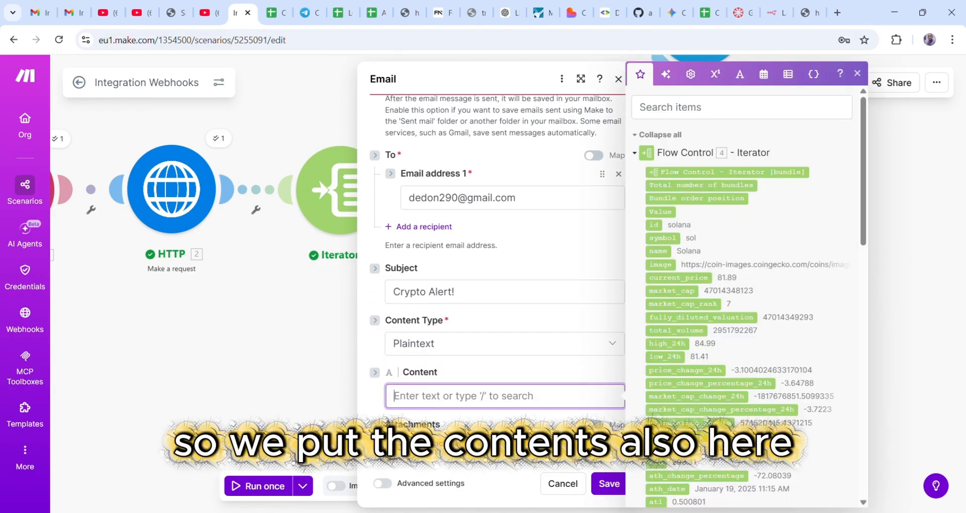
pyautogui.click(523, 468)
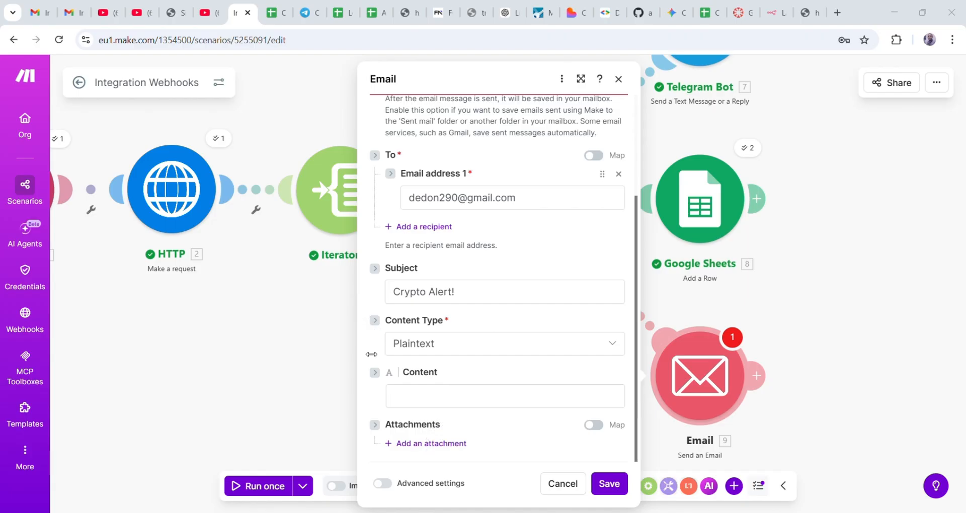
pyautogui.click(422, 397)
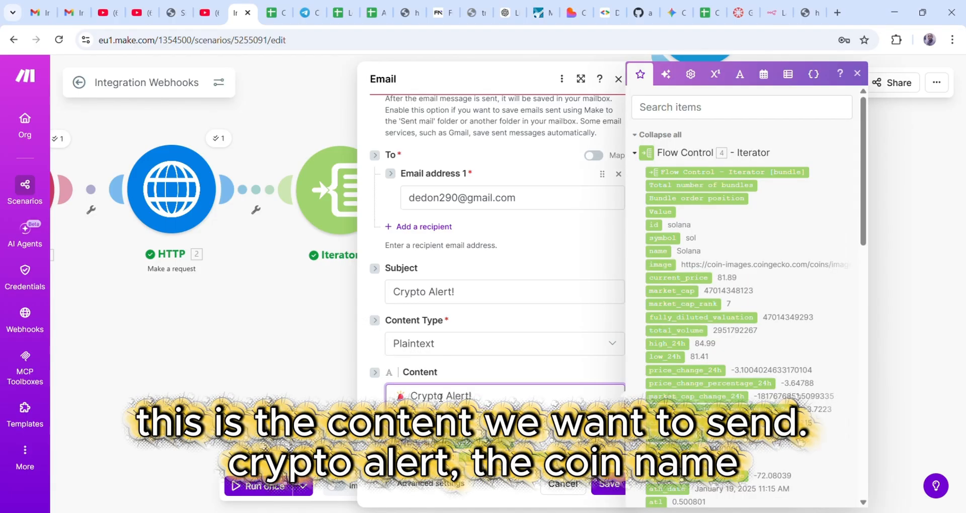
pyautogui.write('🚨 Crypto Alert!  Coin: 4. name Price: $ 4. current_price 24h Change: 4. price_change_percentage_24h% Market Cap: $ 4. market_cap  Time: 4. last_updated')
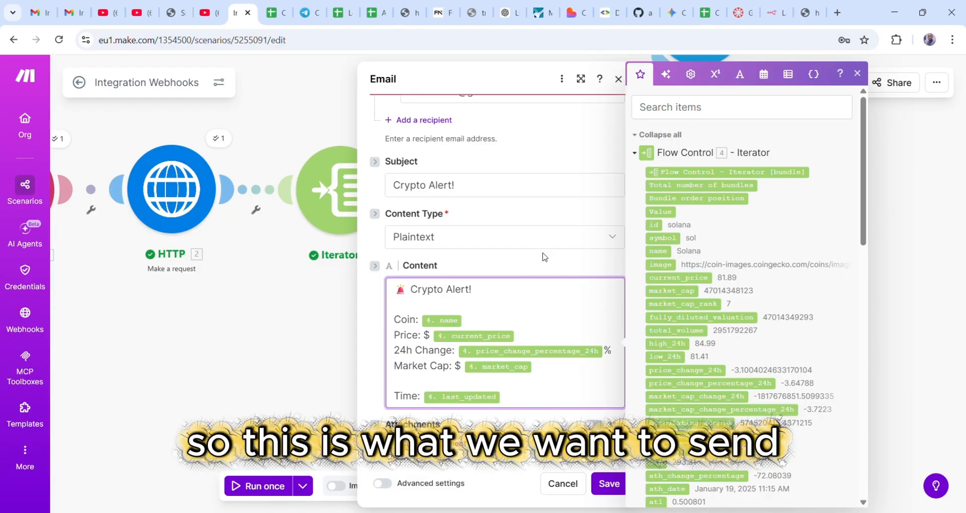
pyautogui.scroll(5, 541, 255)
pyautogui.scroll(-5, 541, 255)
# - Save the Email module and shift the Google Sheets and Email modules right to spread the branches
pyautogui.click(608, 484)
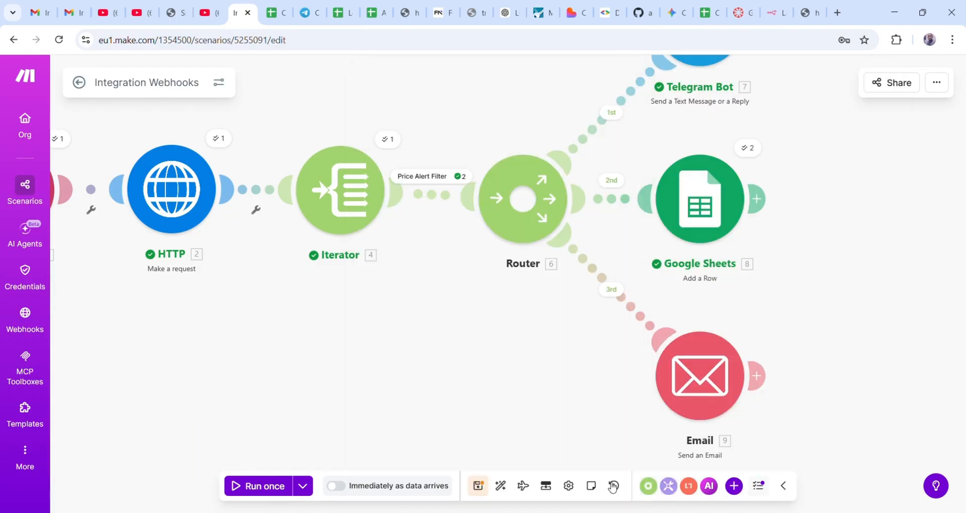
pyautogui.scroll(1, 579, 368)
pyautogui.scroll(-2, 632, 270)
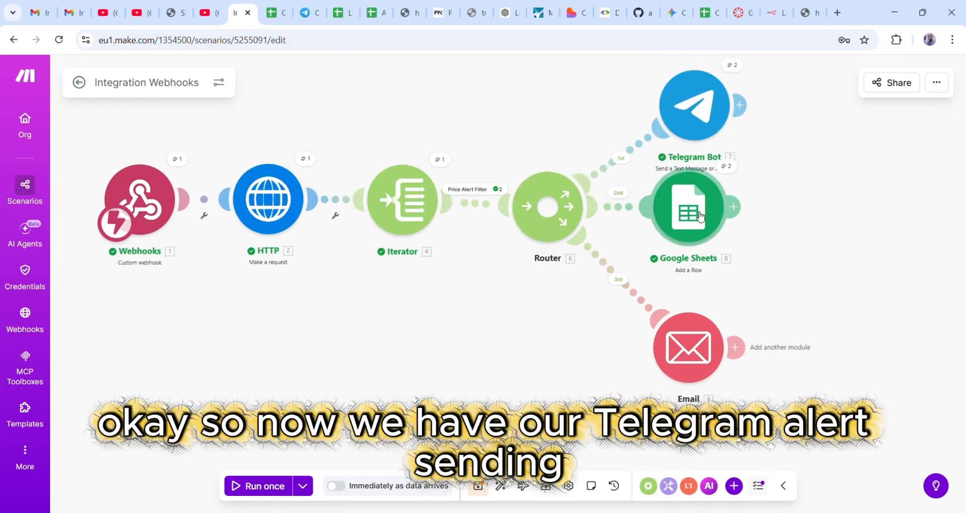
pyautogui.moveTo(700, 217); pyautogui.dragTo(716, 239)
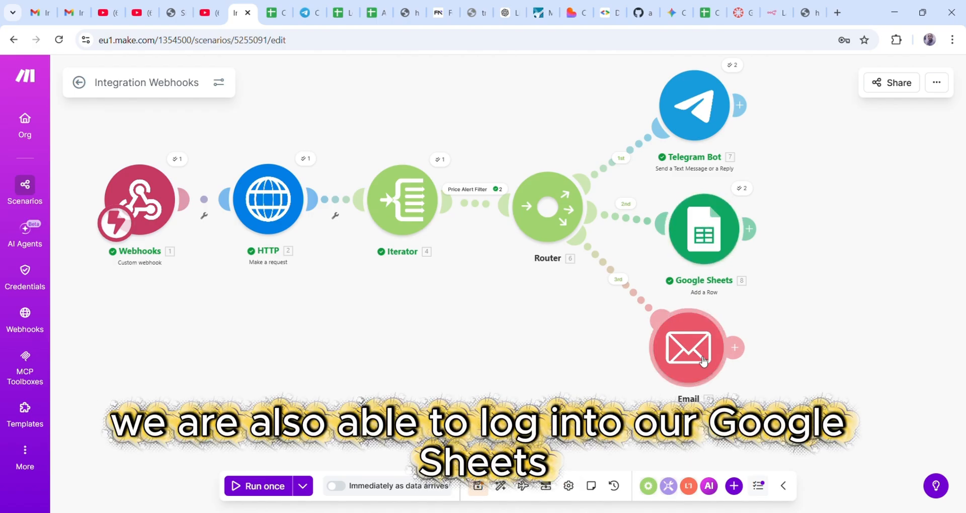
pyautogui.moveTo(705, 356); pyautogui.dragTo(727, 372)
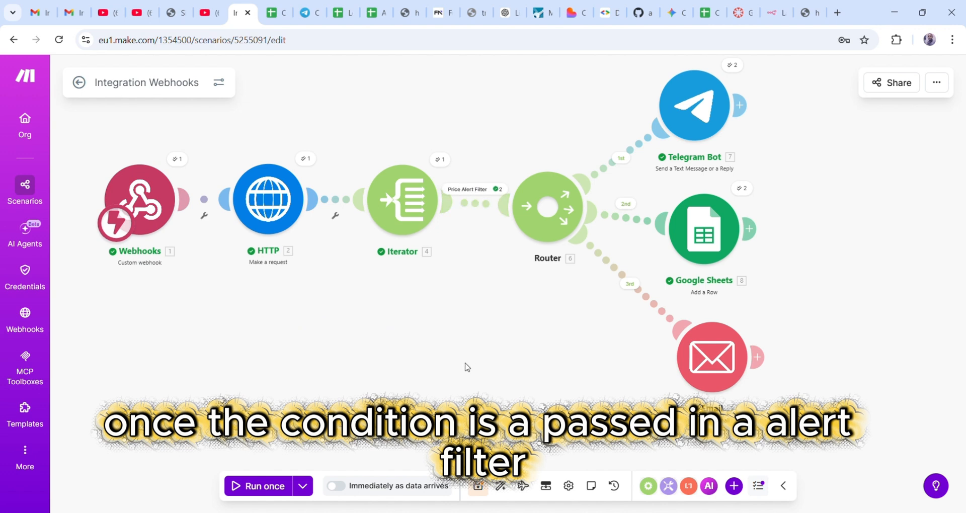
pyautogui.click(477, 201)
pyautogui.click(549, 266)
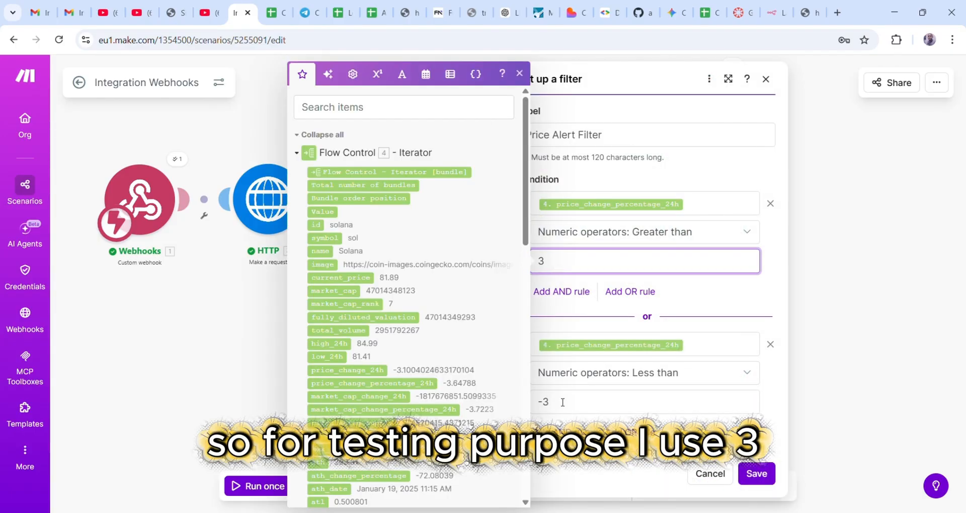
pyautogui.click(562, 403)
pyautogui.click(560, 258)
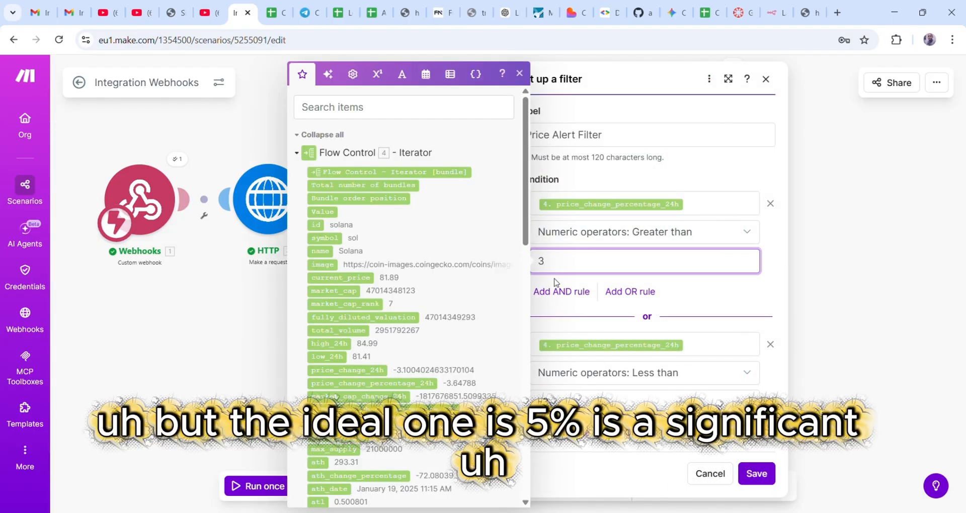
pyautogui.press('BackSpace')
pyautogui.write('5')
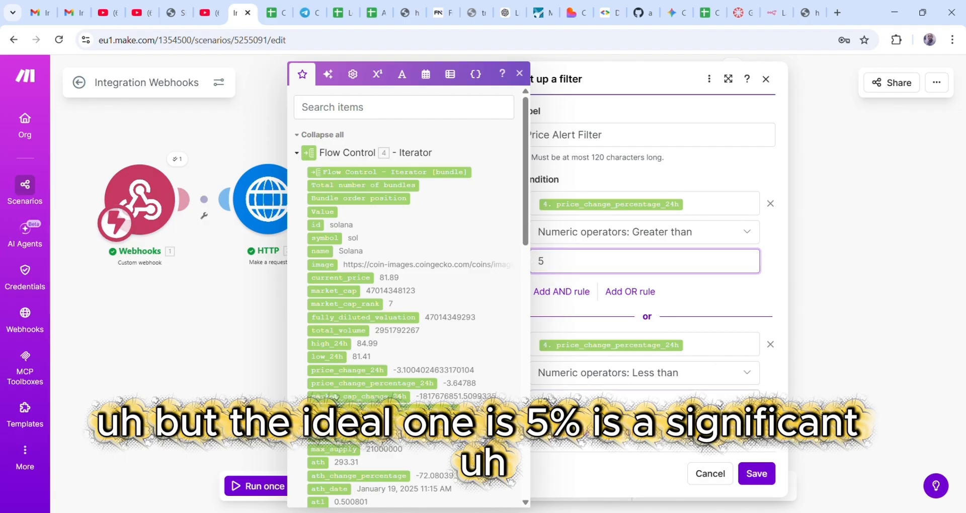
pyautogui.click(562, 403)
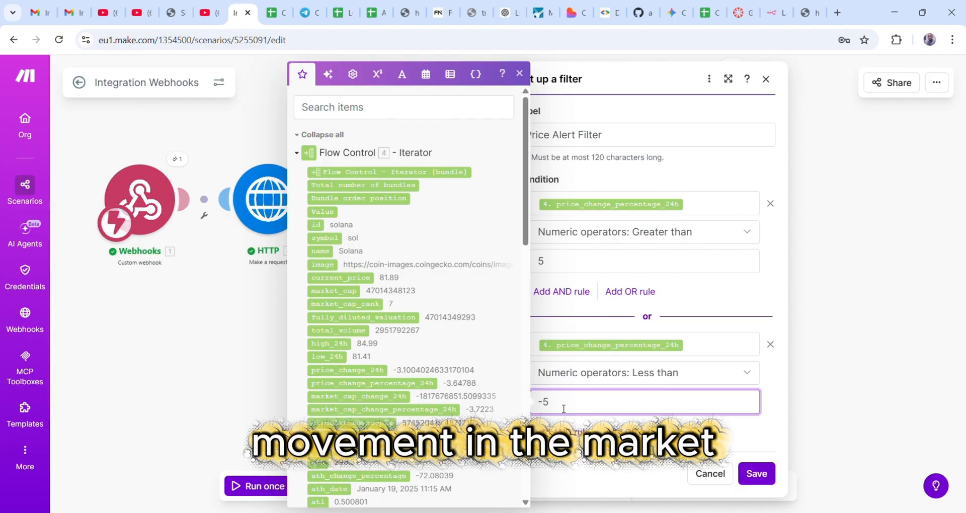
pyautogui.press('BackSpace')
pyautogui.press('BackSpace')
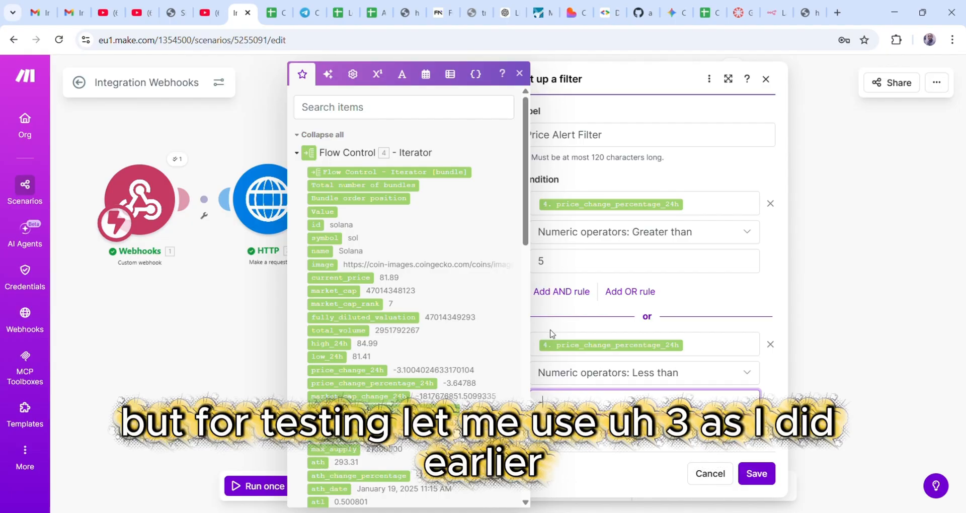
pyautogui.write('-3')
pyautogui.click(561, 263)
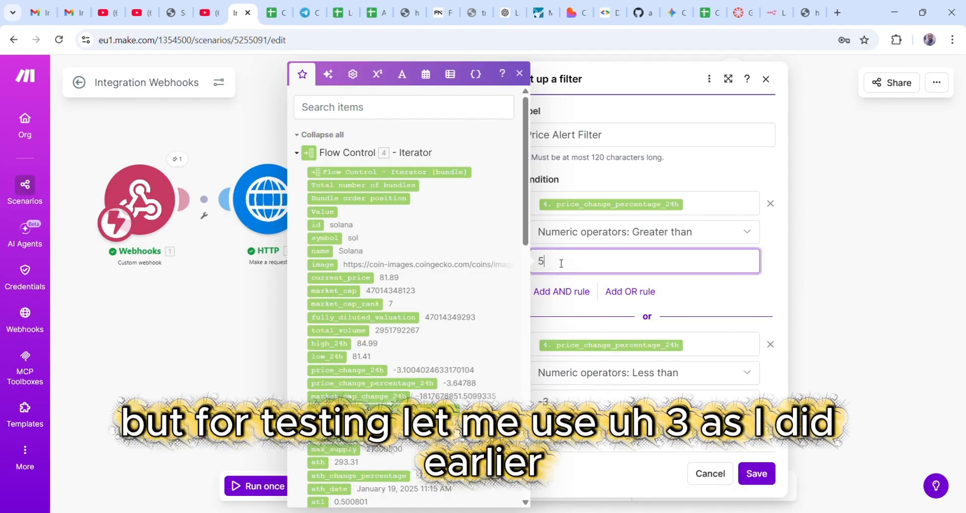
pyautogui.press('BackSpace')
pyautogui.write('3')
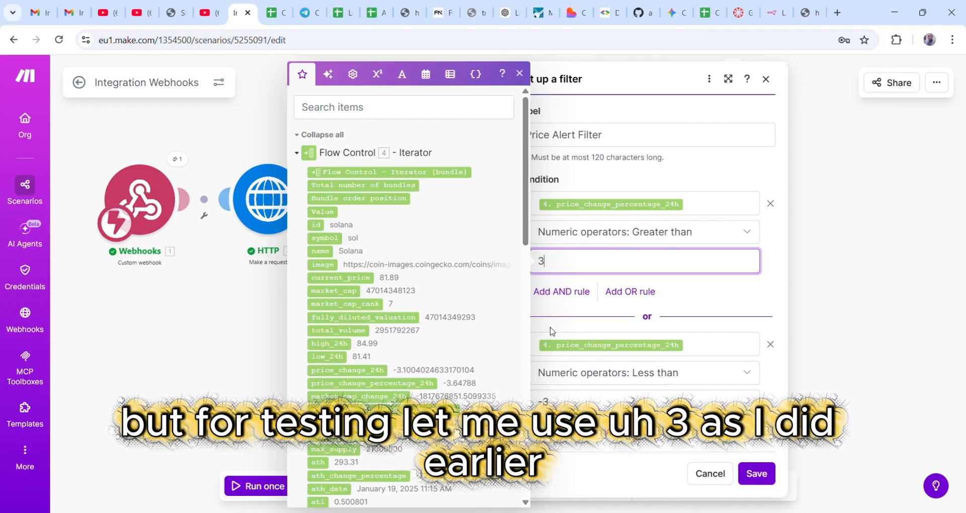
pyautogui.click(757, 474)
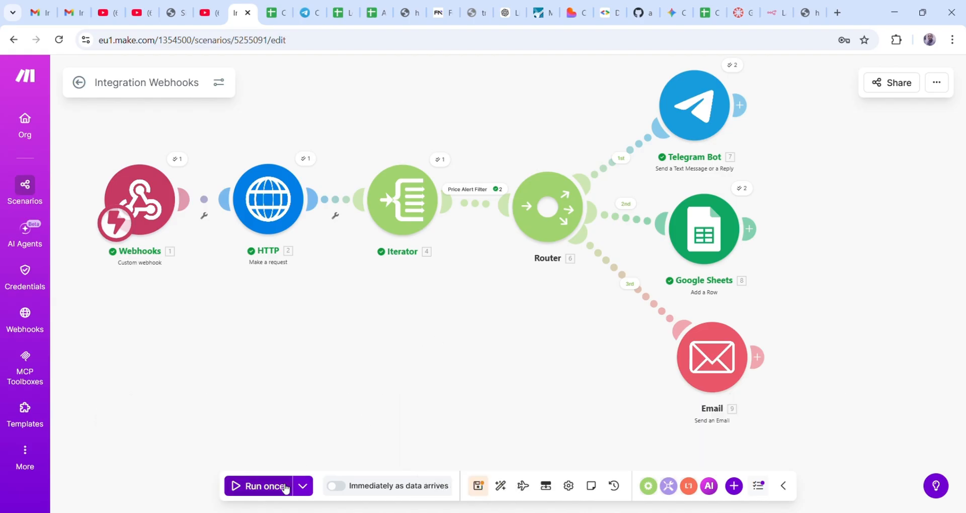
# - Start a Run once and trigger it by reloading the webhook URL, then watch the run complete
pyautogui.click(265, 484)
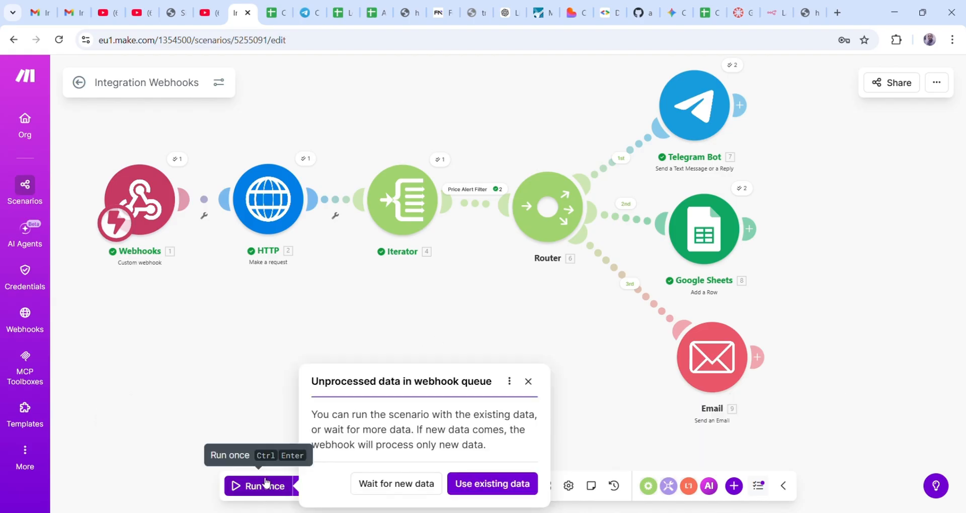
pyautogui.click(400, 484)
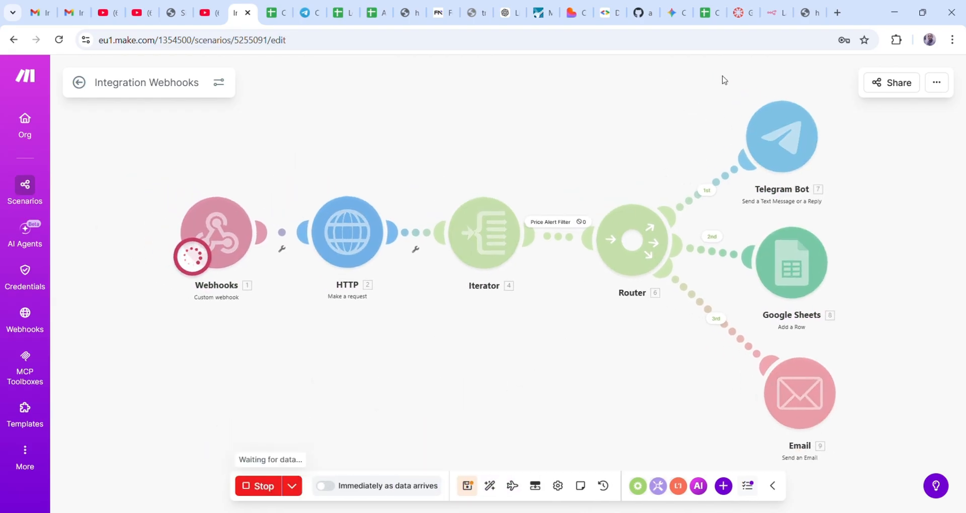
pyautogui.click(808, 13)
pyautogui.click(355, 40)
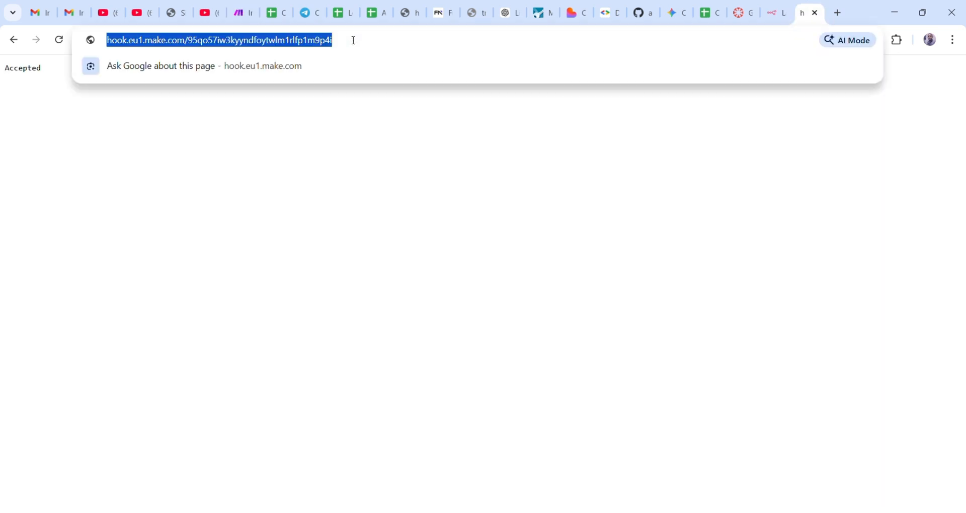
pyautogui.press('Return')
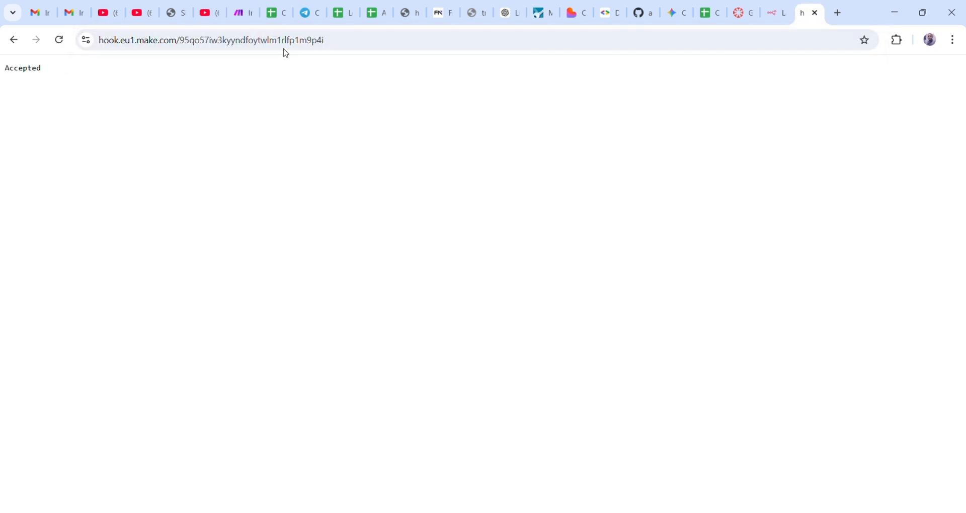
pyautogui.click(239, 15)
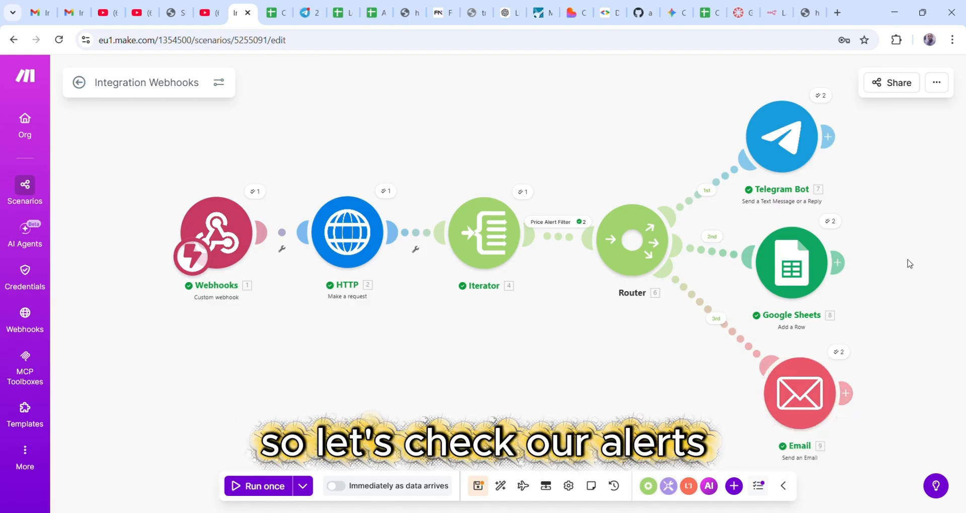
# - Check the Crypto Watcher 2 Telegram chat for the new Ethereum $2201.85 and Solana $81.84 alerts
pyautogui.click(306, 21)
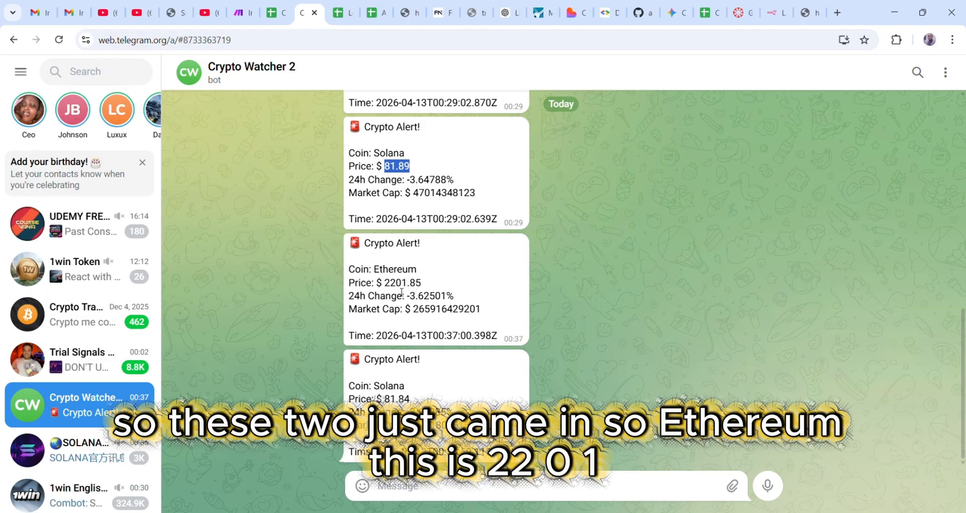
pyautogui.scroll(3, 430, 284)
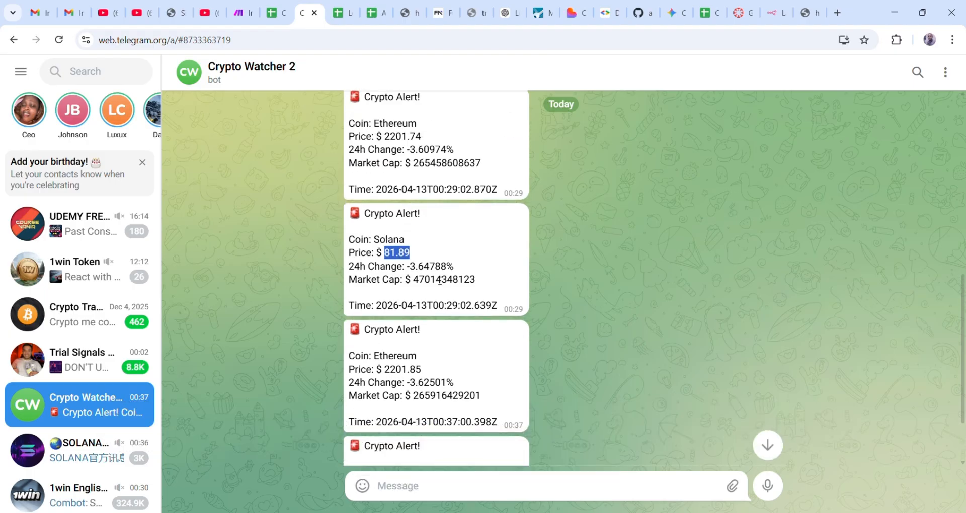
pyautogui.scroll(-3, 436, 280)
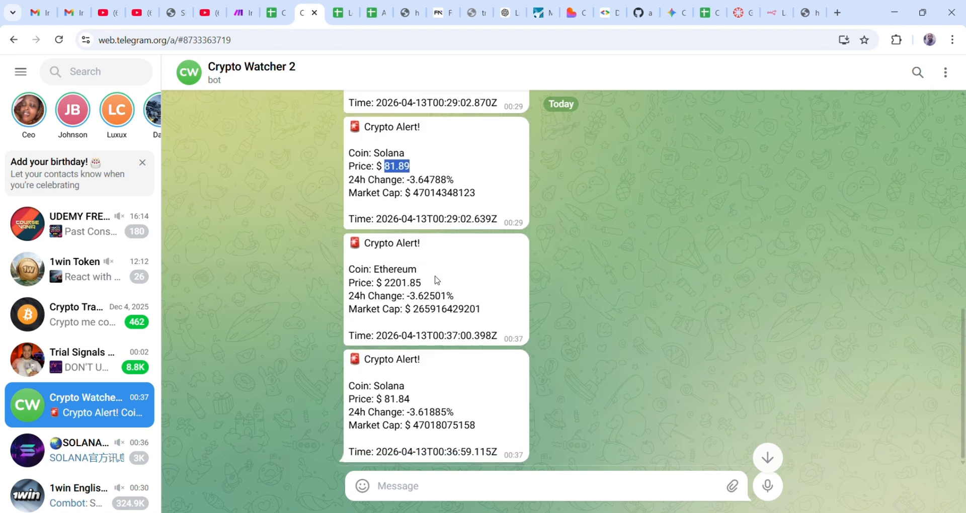
pyautogui.scroll(3, 411, 293)
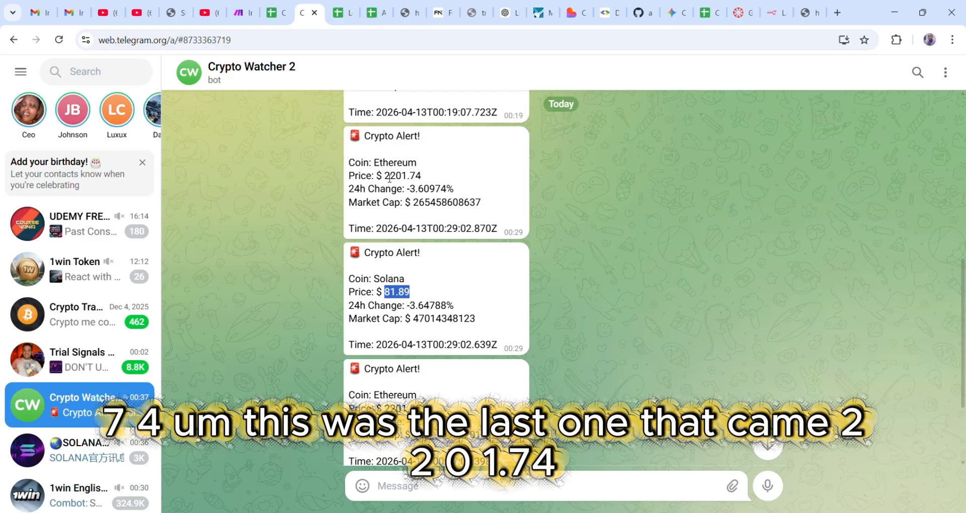
pyautogui.moveTo(385, 176); pyautogui.dragTo(399, 182)
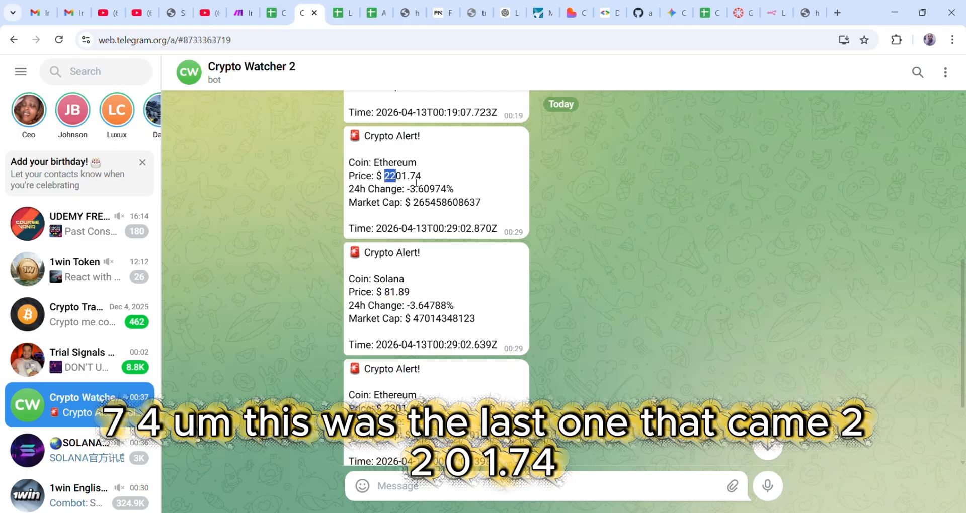
pyautogui.scroll(-3, 416, 182)
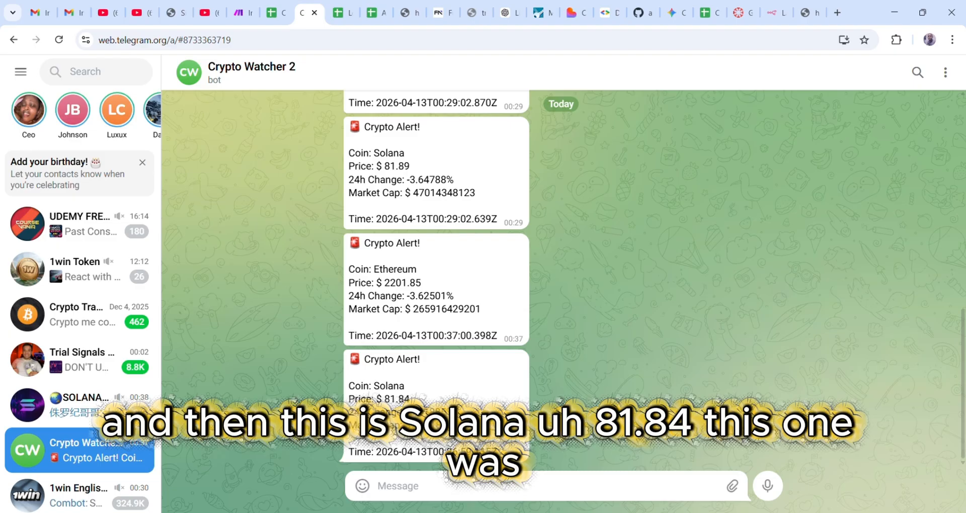
pyautogui.scroll(1, 437, 378)
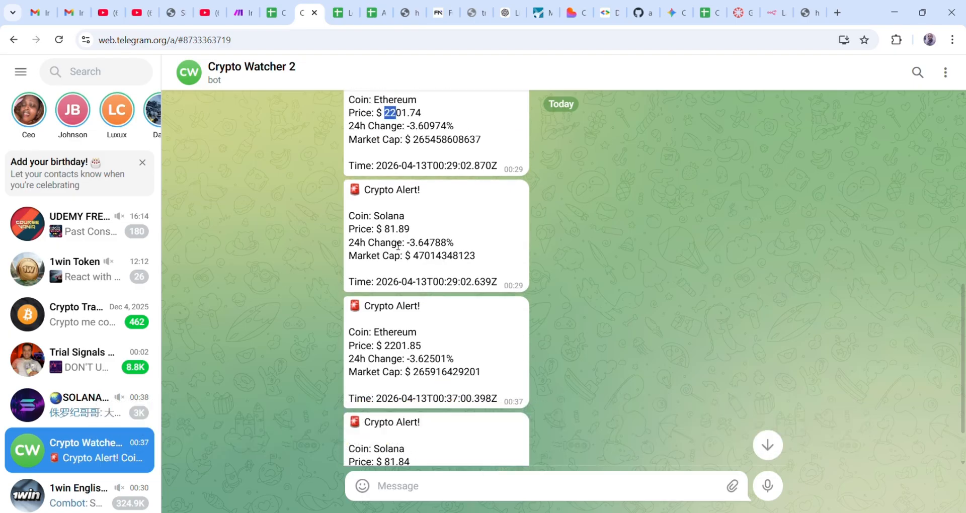
pyautogui.scroll(-1, 435, 284)
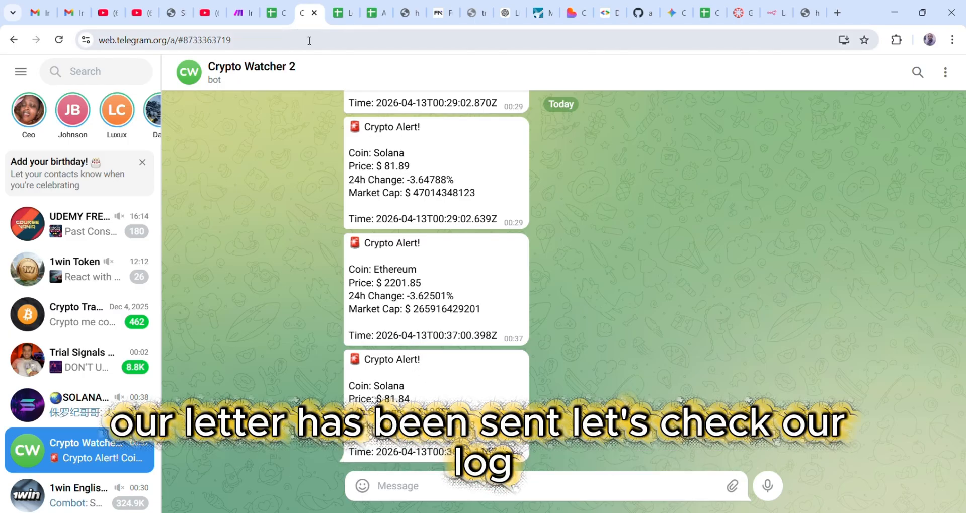
# - Inspect Crypto Alerts Log rows 12–13: Ethereum 2,201.85 and Solana 81.84 with timestamps, changes and market caps
pyautogui.click(274, 20)
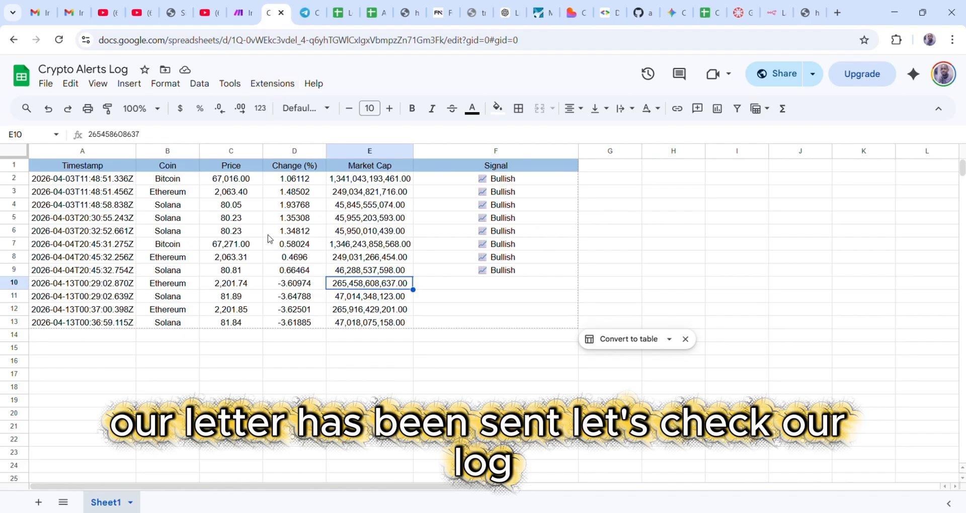
pyautogui.click(79, 312)
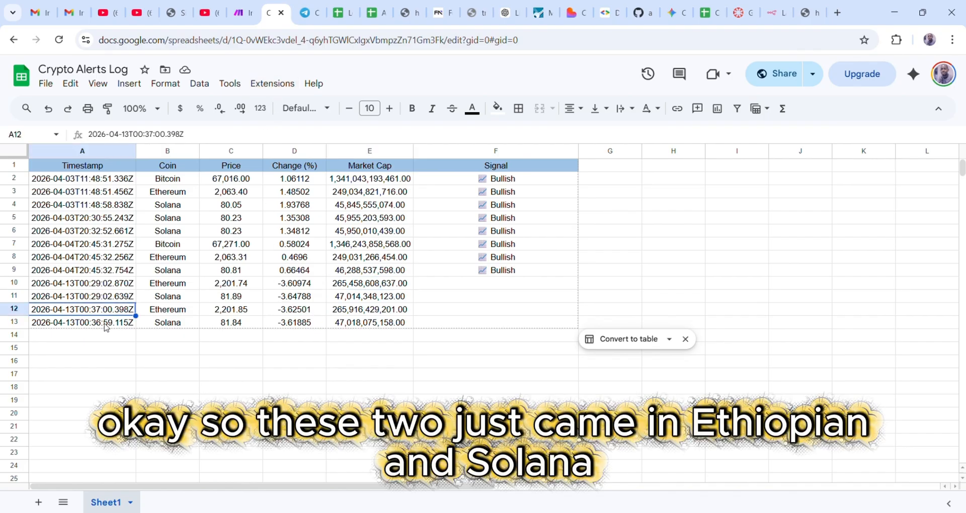
pyautogui.click(104, 325)
pyautogui.click(113, 313)
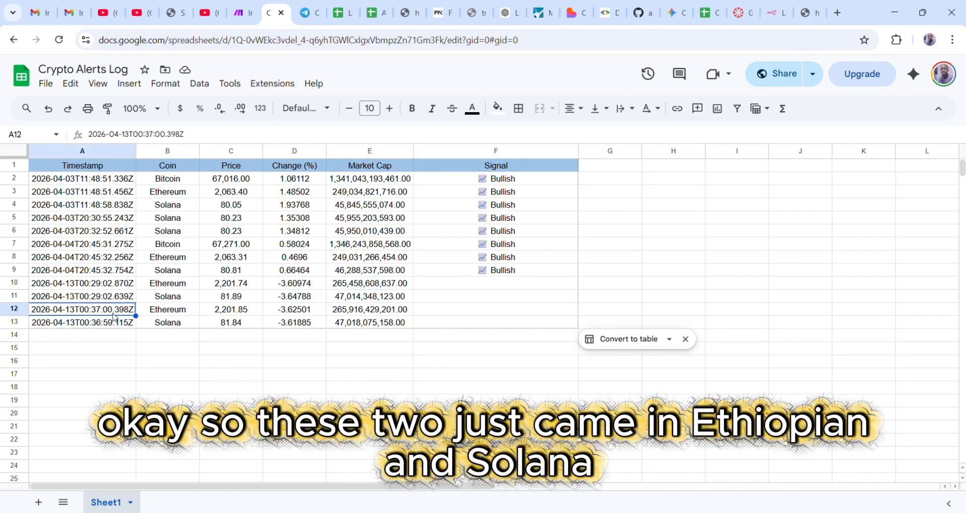
pyautogui.click(176, 325)
pyautogui.click(230, 314)
pyautogui.click(232, 321)
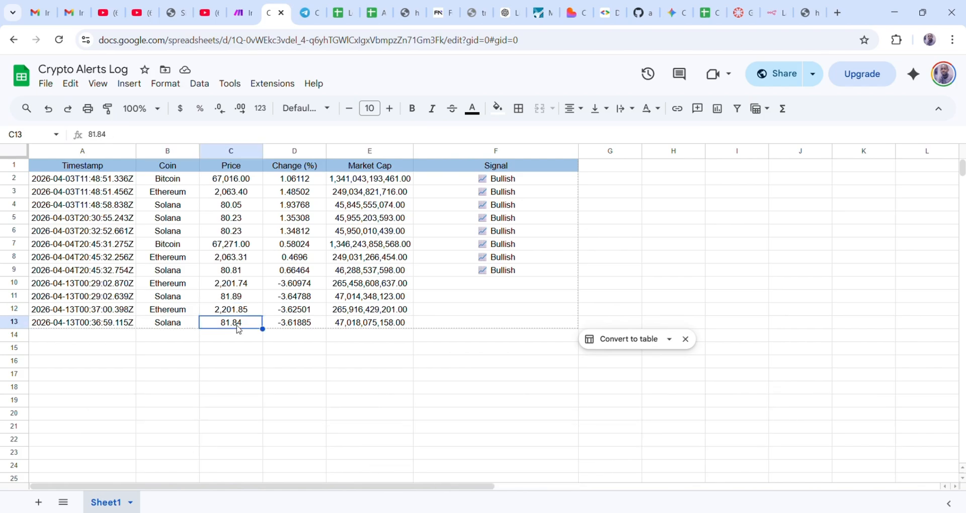
pyautogui.click(363, 324)
pyautogui.click(363, 312)
pyautogui.click(271, 326)
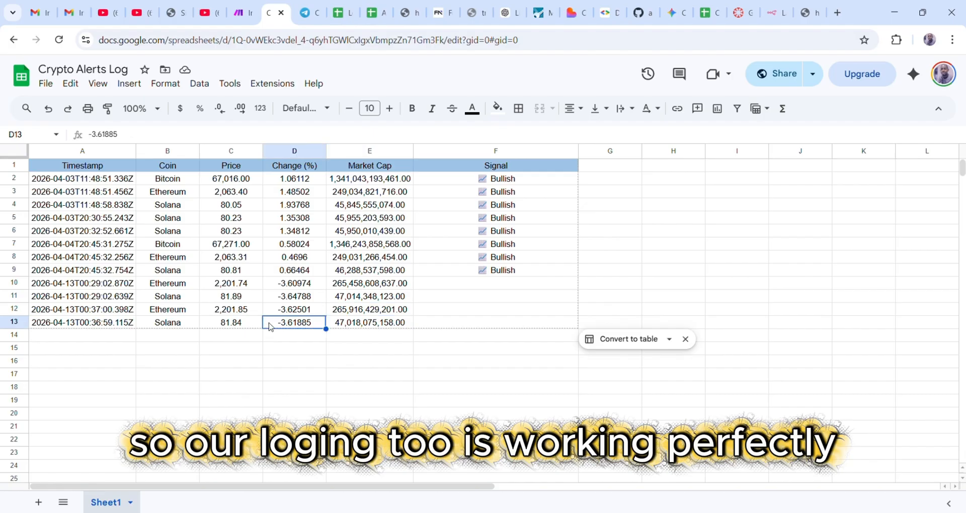
# - Refresh the Gmail inbox and open the Crypto Alert email conversation
pyautogui.click(39, 18)
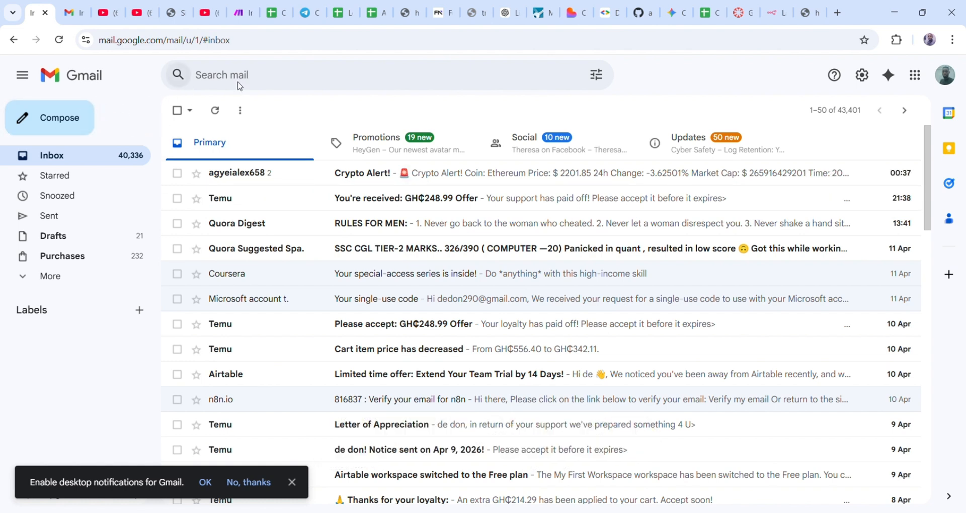
pyautogui.click(59, 40)
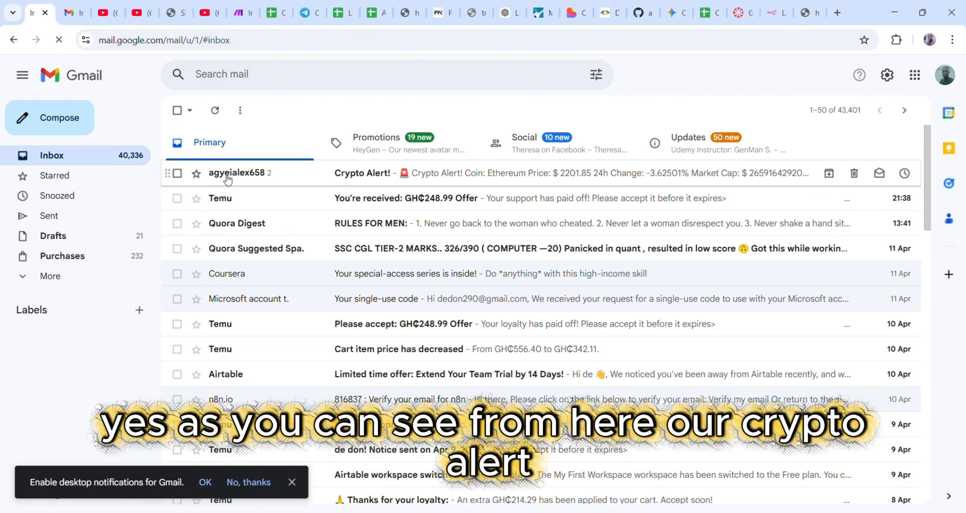
pyautogui.click(359, 182)
pyautogui.scroll(-1, 333, 263)
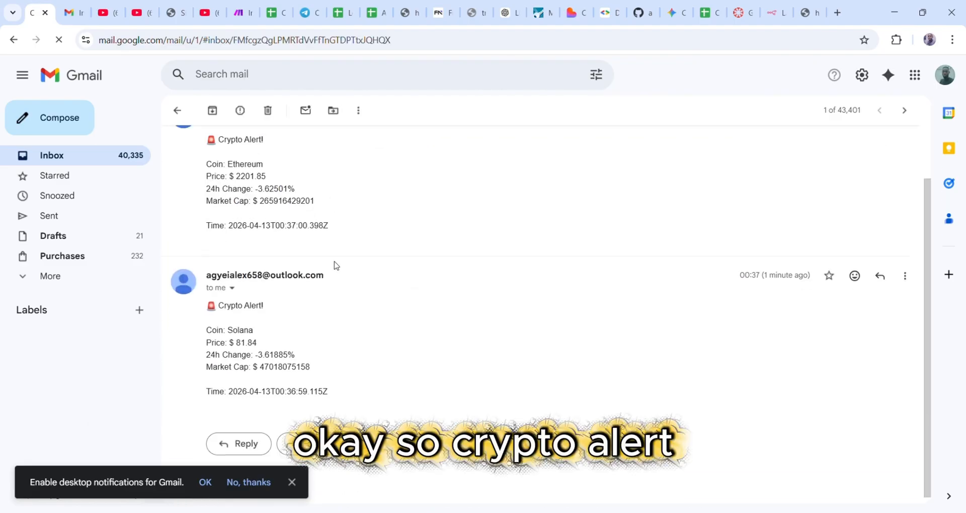
pyautogui.scroll(1, 322, 257)
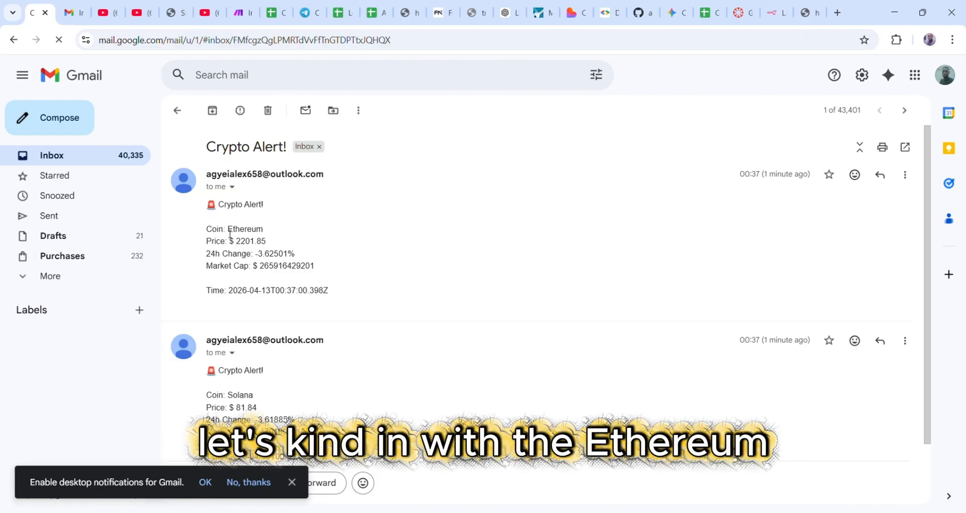
# - Highlight the Ethereum alert's coin, $2201.85 price, 24h change, market cap and time, then return to Make
pyautogui.moveTo(228, 231); pyautogui.dragTo(267, 245)
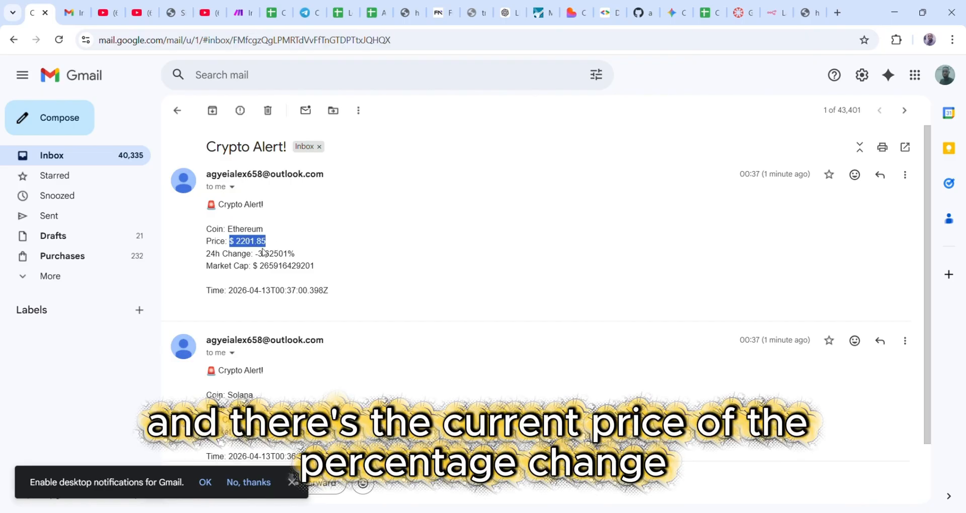
pyautogui.click(212, 257)
pyautogui.moveTo(206, 255); pyautogui.dragTo(303, 255)
pyautogui.moveTo(204, 267); pyautogui.dragTo(313, 266)
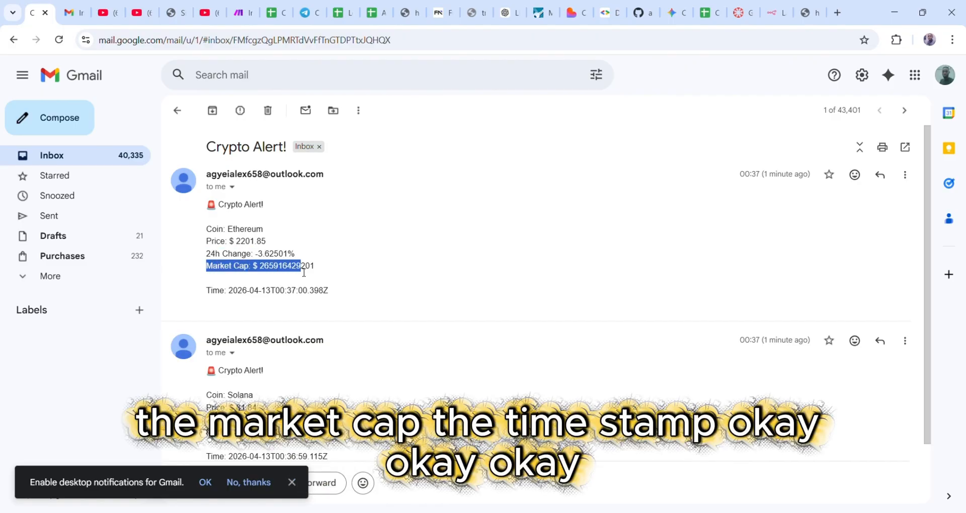
pyautogui.moveTo(210, 292); pyautogui.dragTo(367, 296)
pyautogui.scroll(-1, 308, 337)
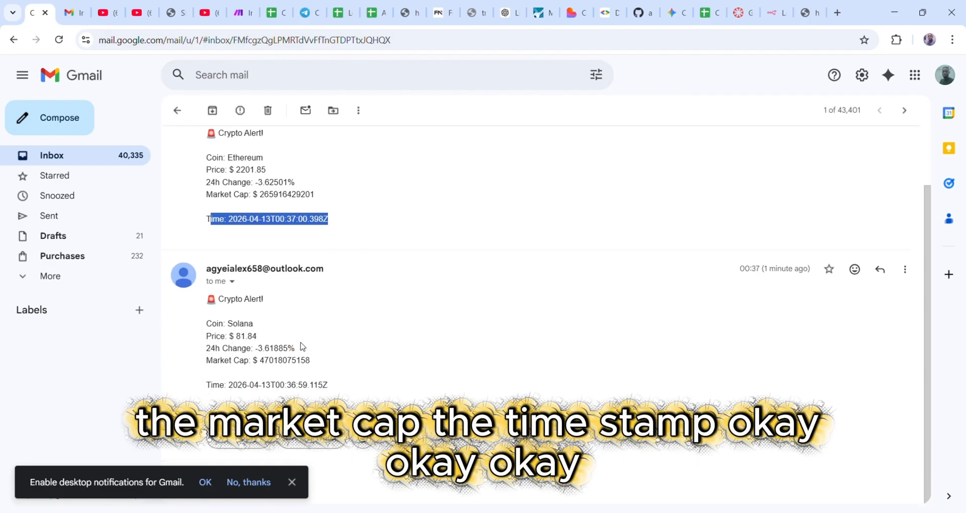
pyautogui.click(243, 13)
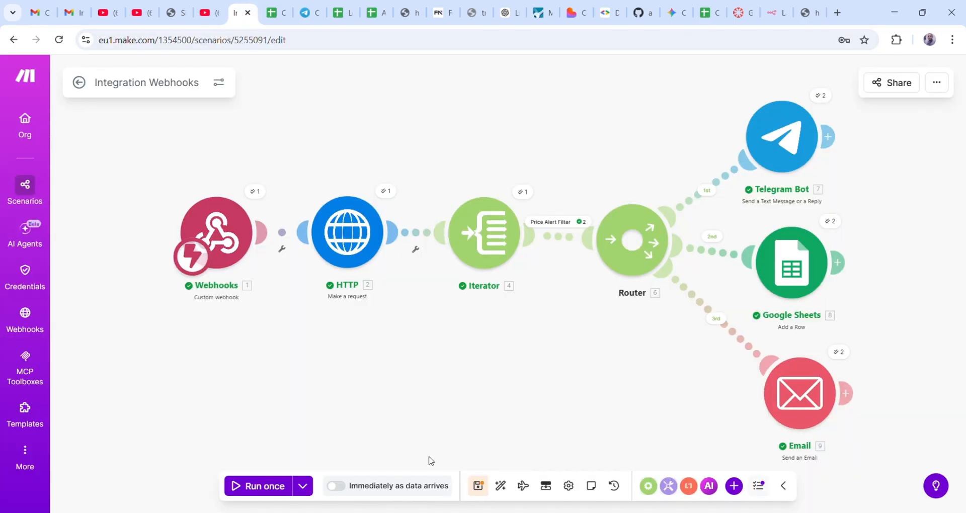